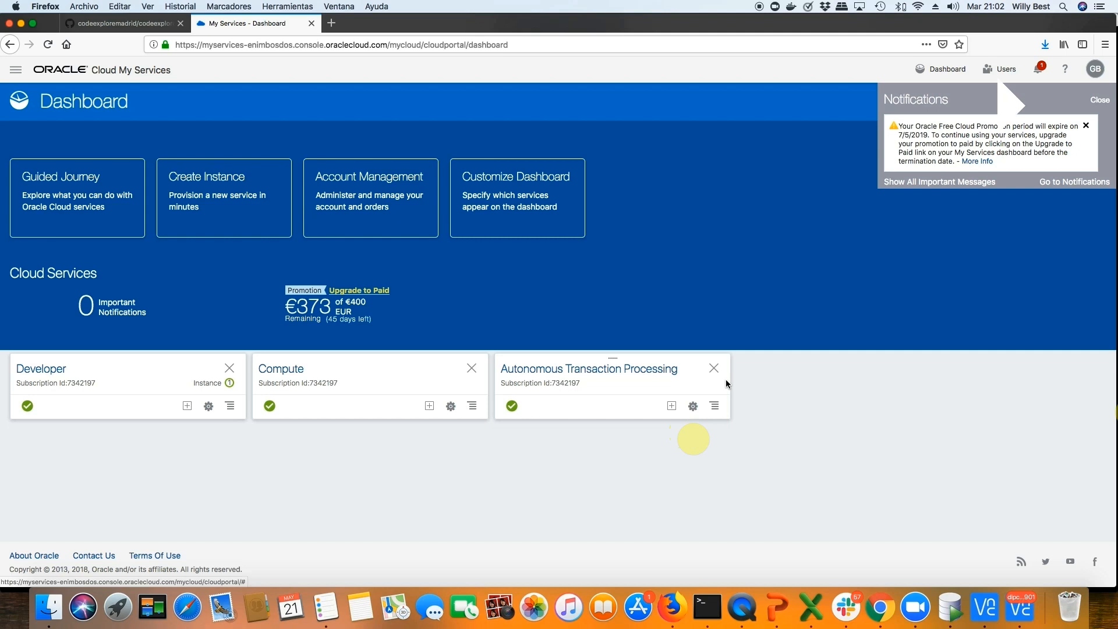
Remove the Autonomous Transaction Processing tile from the dashboard and access the codeexplore instance of Developer Cloud Service.
{"action": "left_click", "coordinate": [714, 368]}
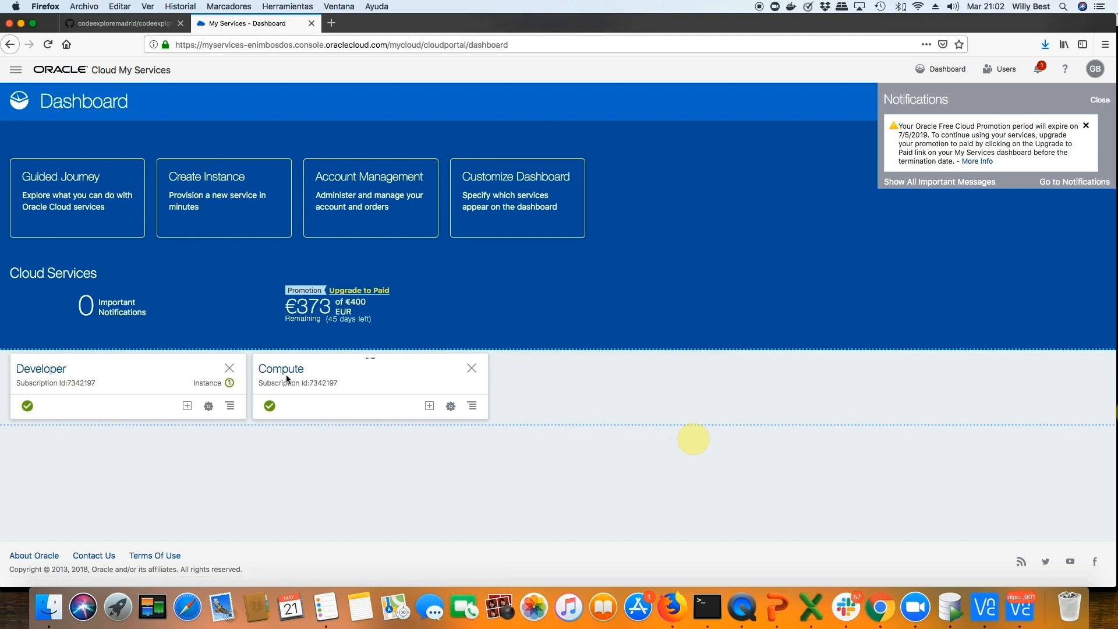
{"action": "left_click", "coordinate": [48, 373]}
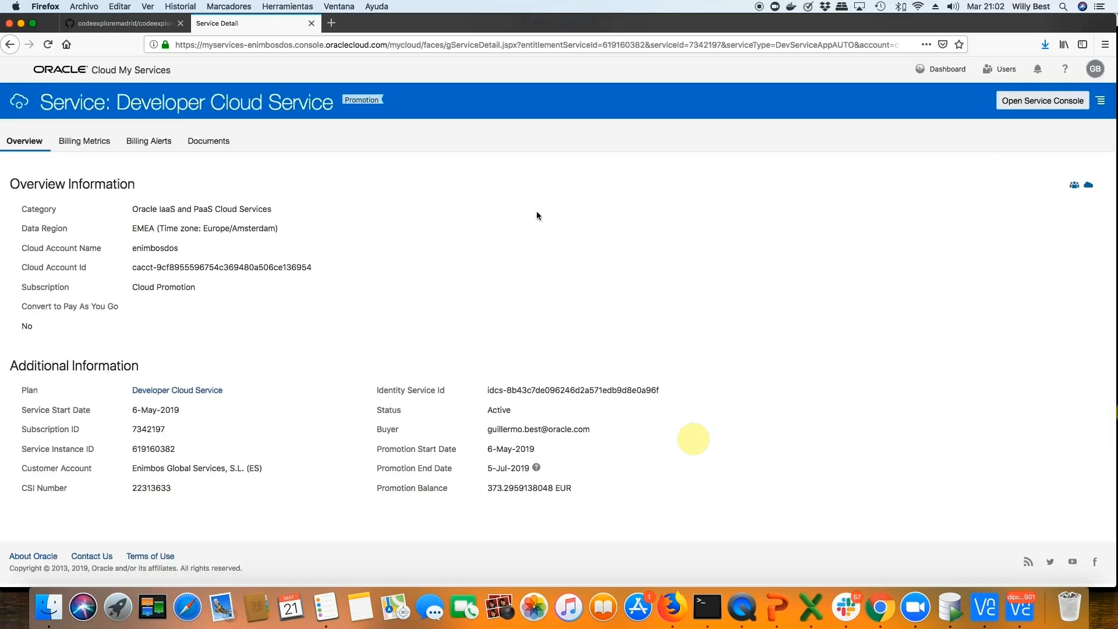
{"action": "left_click", "coordinate": [1022, 104]}
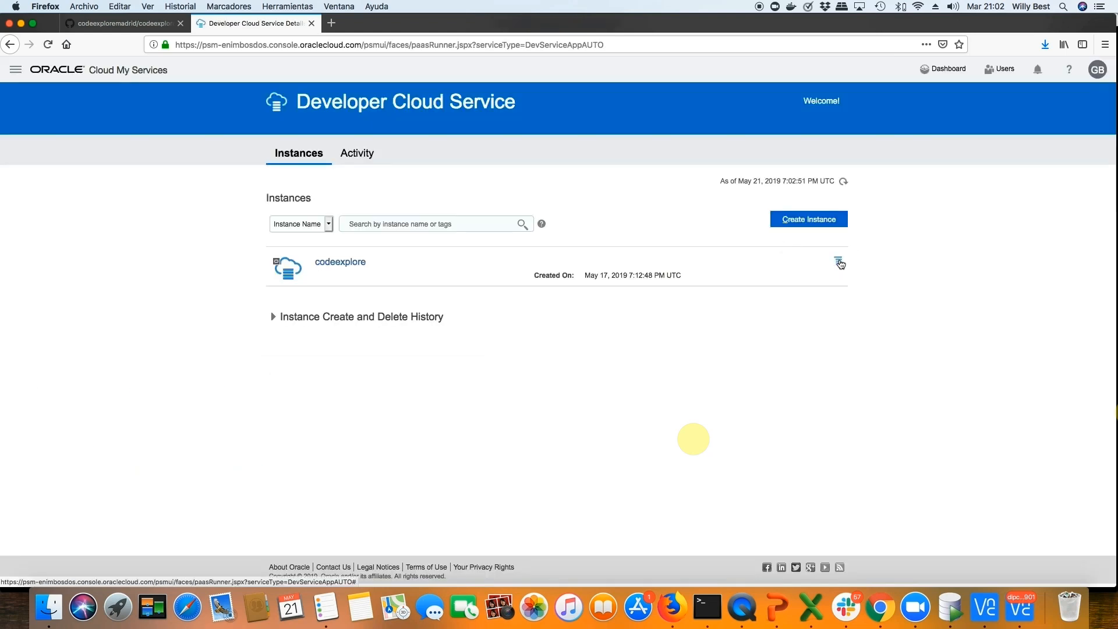
{"action": "left_click", "coordinate": [839, 262]}
{"action": "left_click", "coordinate": [795, 265]}
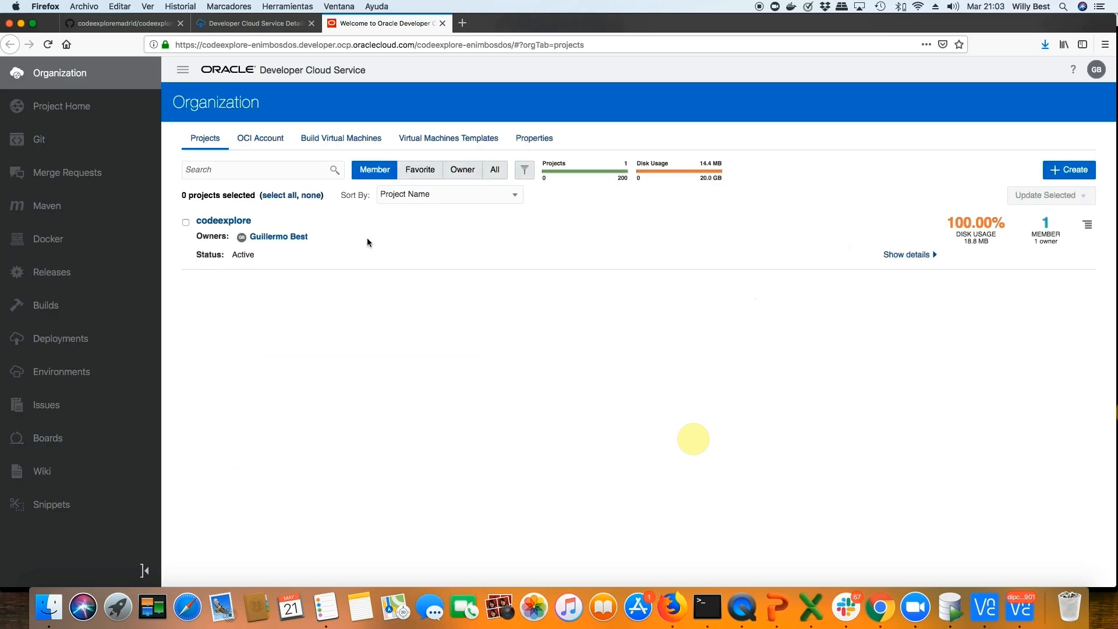
Start a new private project and name it codeexploremadrid.
{"action": "left_click", "coordinate": [1073, 171]}
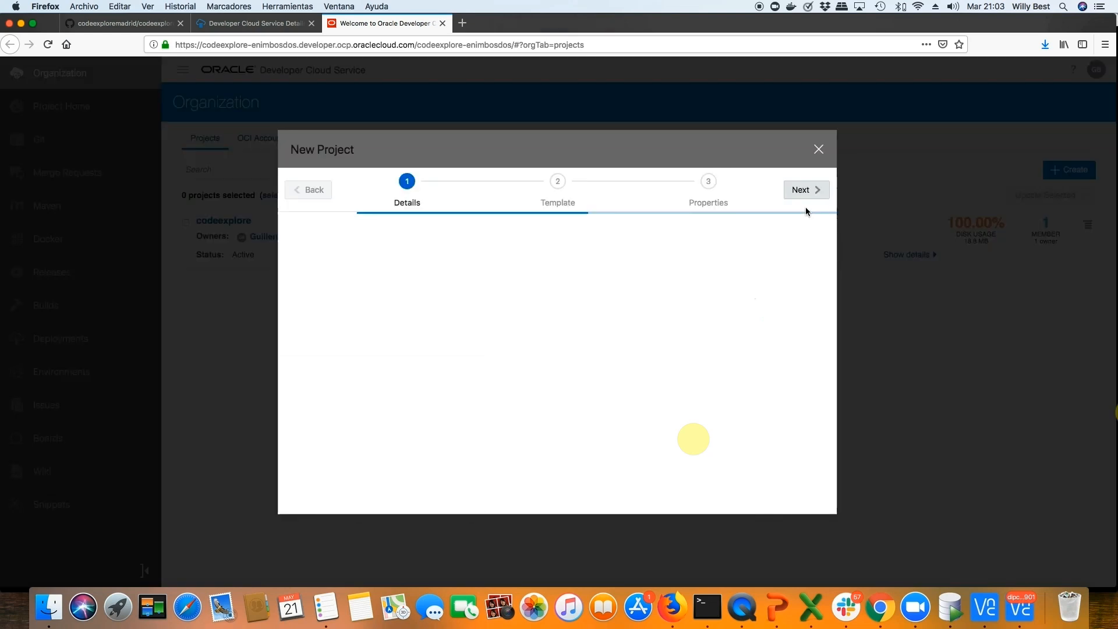
{"action": "left_click", "coordinate": [441, 252]}
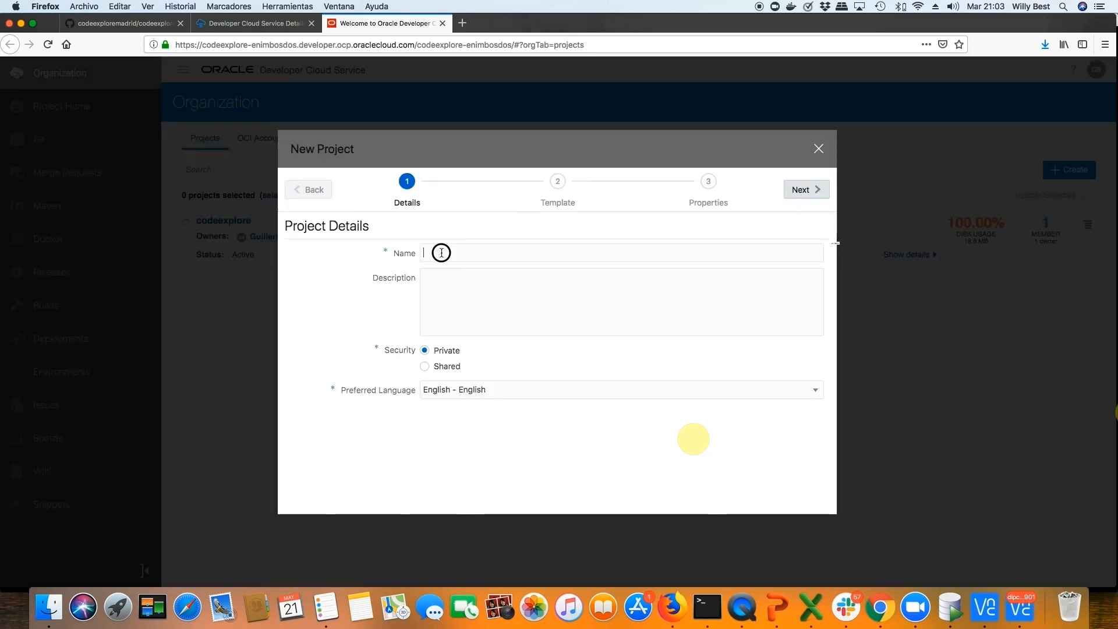
{"action": "type", "text": "codee"}
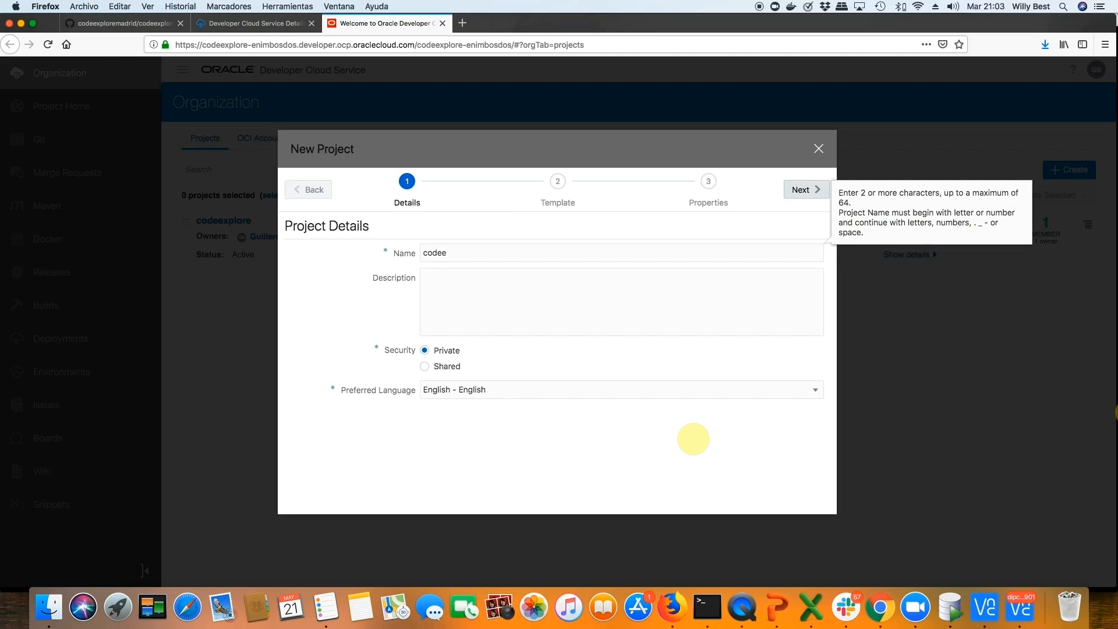
{"action": "type", "text": "xploremadrid"}
{"action": "left_click", "coordinate": [797, 193]}
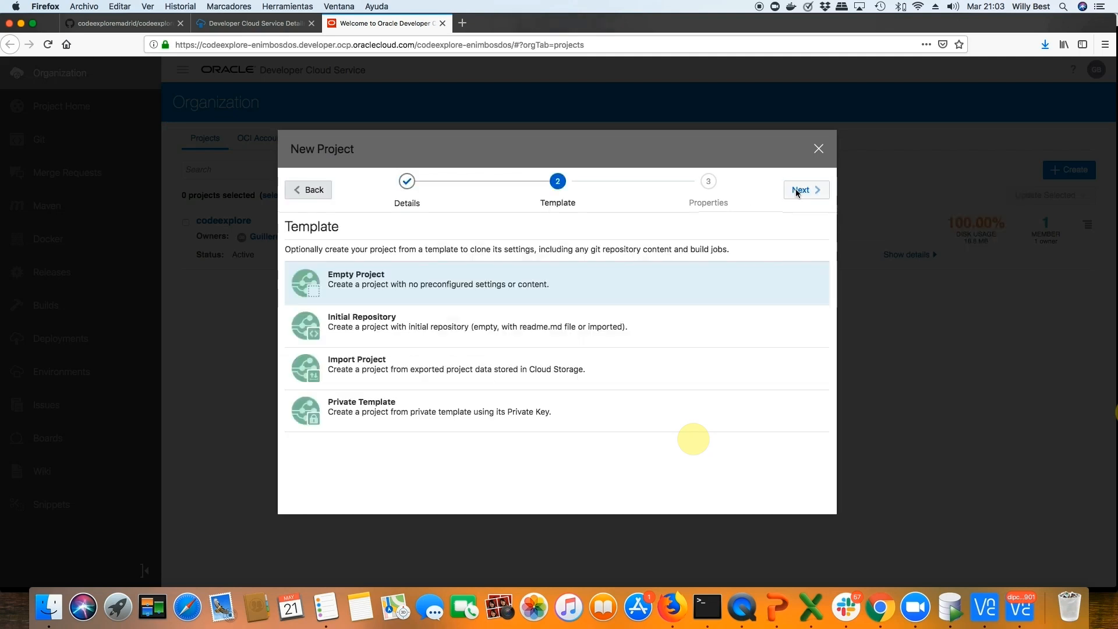
Base the project on the Initial Repository template and choose to import an existing repository.
{"action": "left_click", "coordinate": [392, 319]}
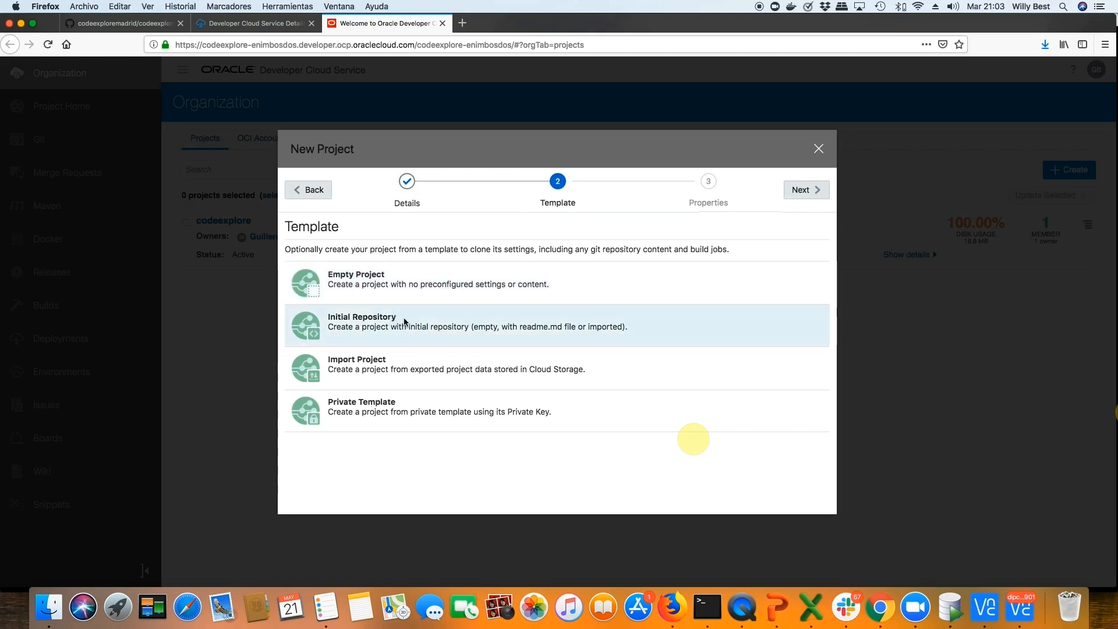
{"action": "left_click", "coordinate": [808, 189]}
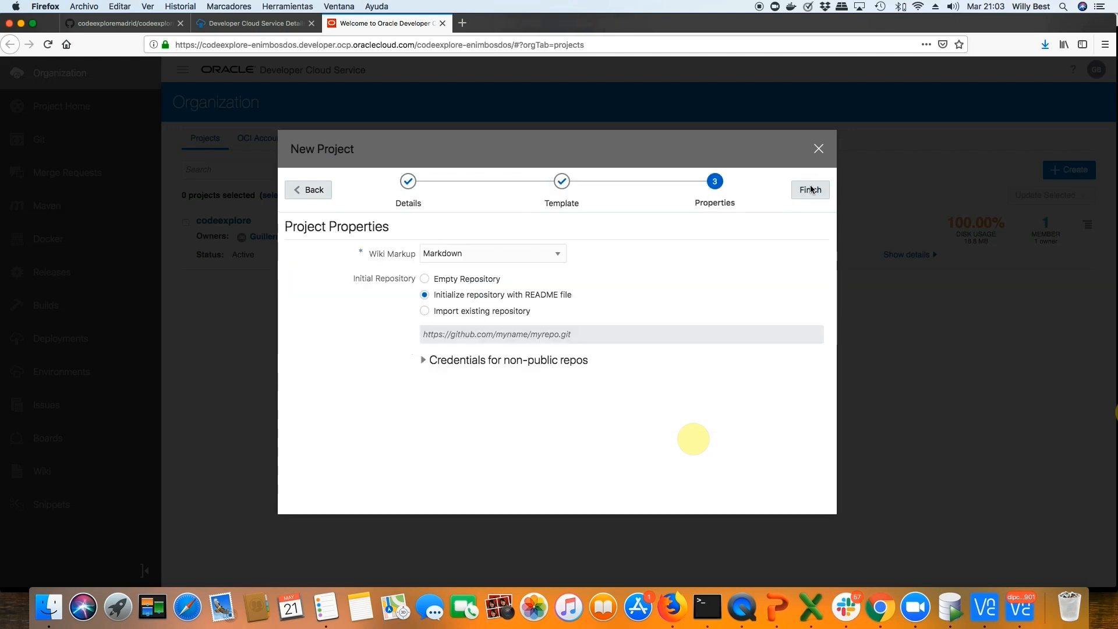
{"action": "left_click", "coordinate": [452, 316]}
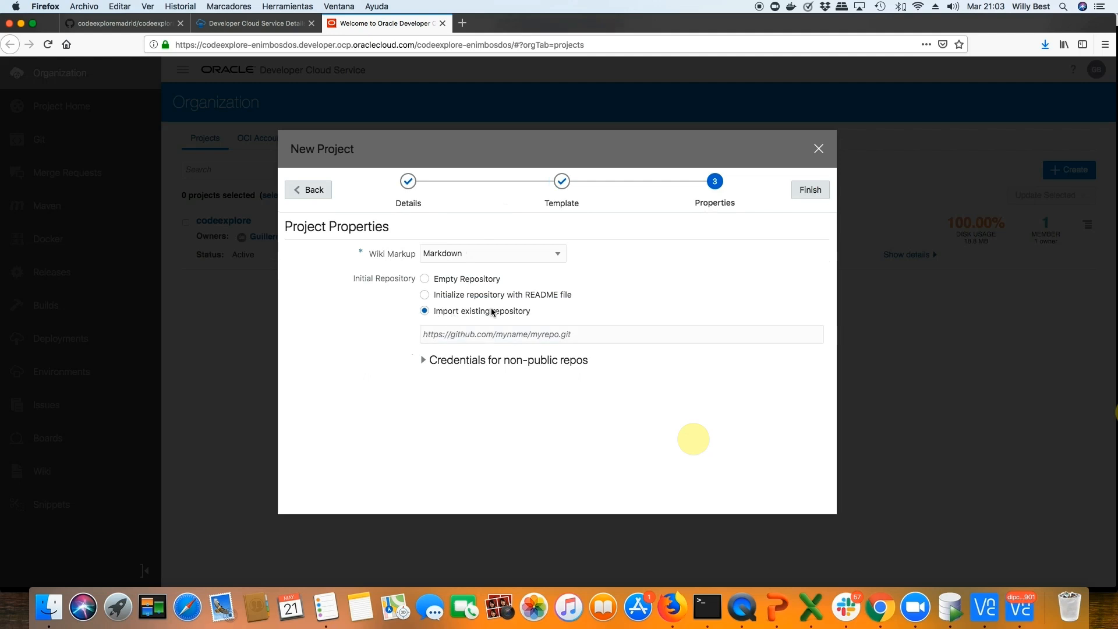
Copy the GitHub codeexplore repository's HTTPS clone URL into the import address and finish creating the project.
{"action": "left_click", "coordinate": [124, 24]}
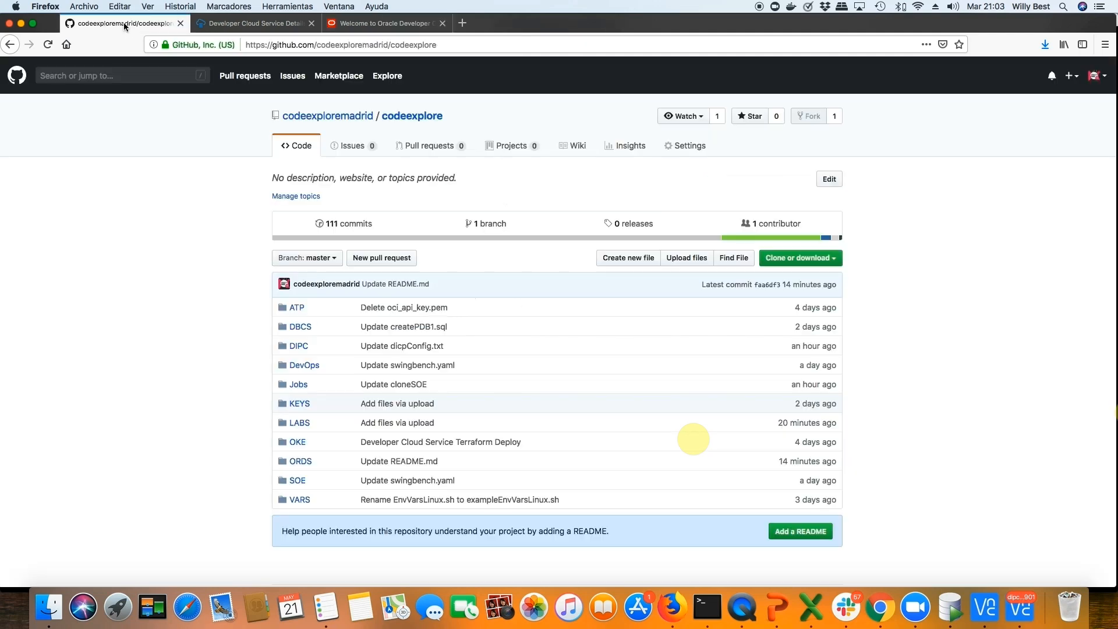
{"action": "left_click", "coordinate": [826, 266]}
{"action": "left_click", "coordinate": [821, 319]}
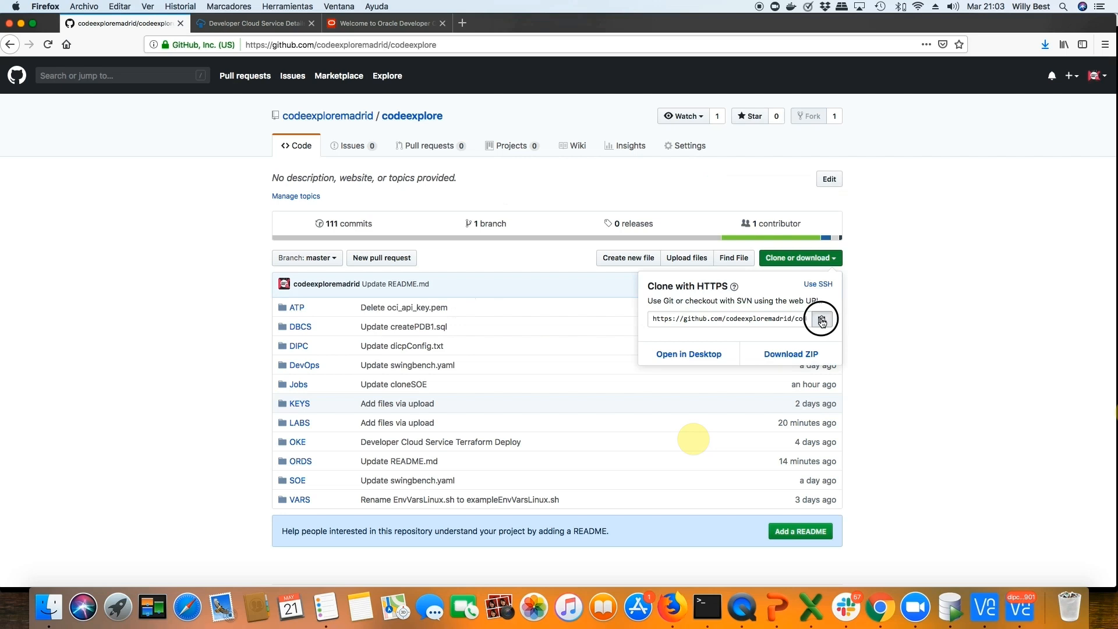
{"action": "left_click", "coordinate": [365, 26]}
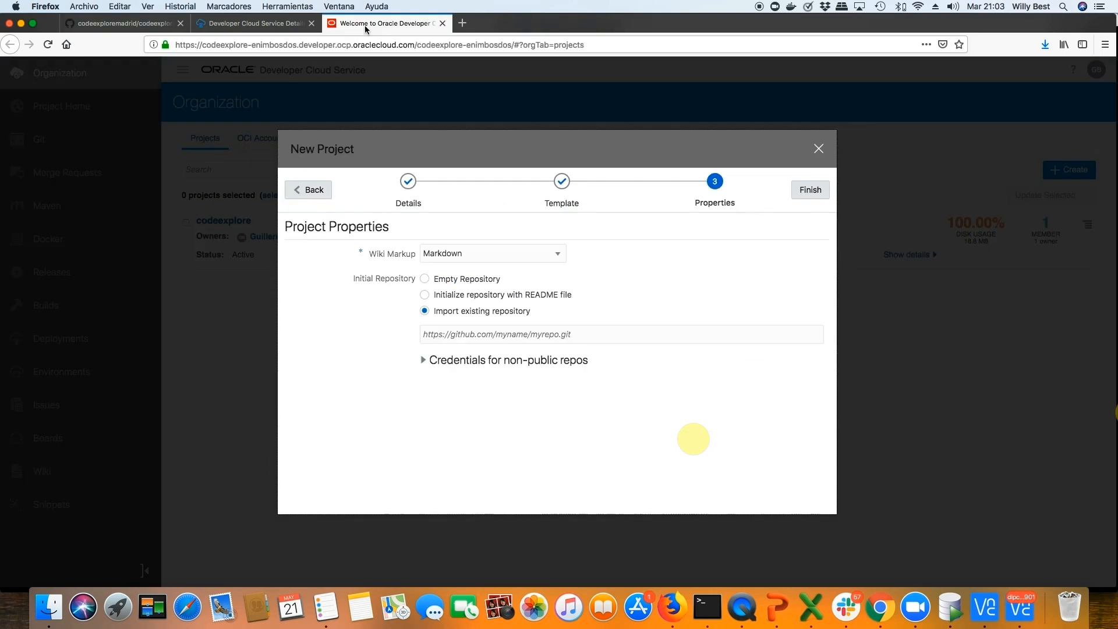
{"action": "left_click", "coordinate": [460, 333]}
{"action": "key", "text": "super+v"}
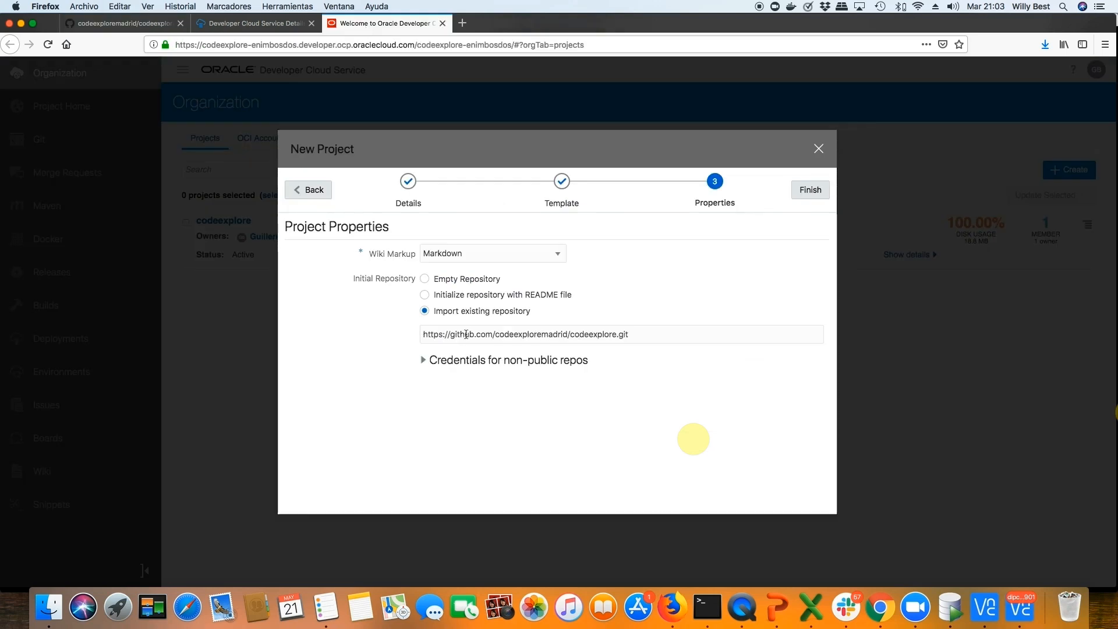
{"action": "left_click", "coordinate": [802, 190]}
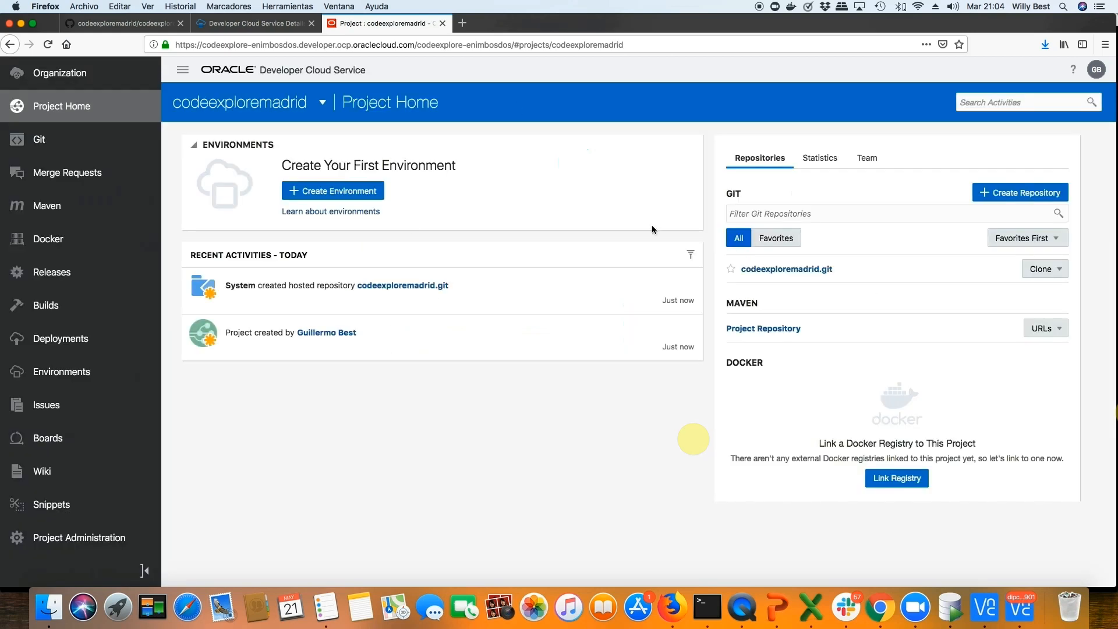
Check the imported Git files, and open the project's builds page with the Git page in a separate browser tab.
{"action": "left_click", "coordinate": [40, 140]}
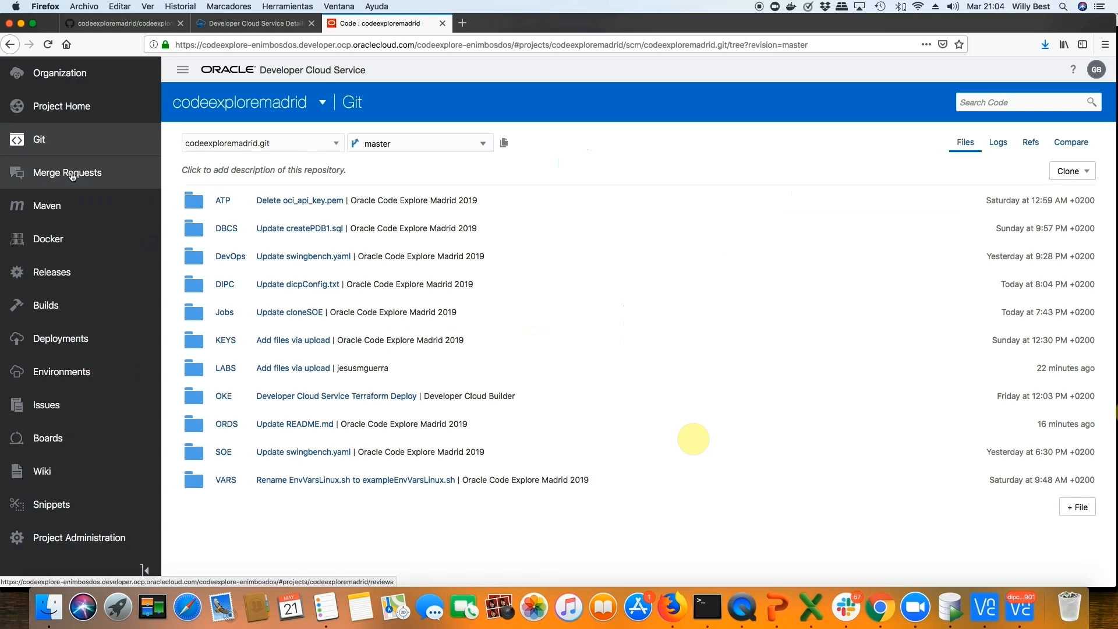
{"action": "left_click", "coordinate": [49, 315]}
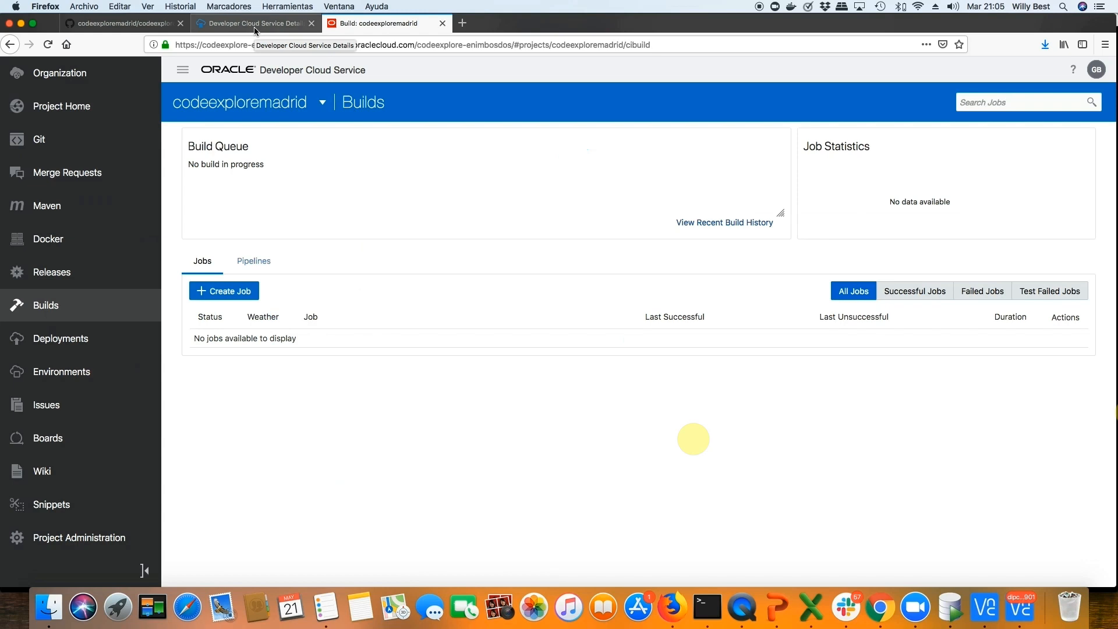
{"action": "left_click", "coordinate": [265, 25]}
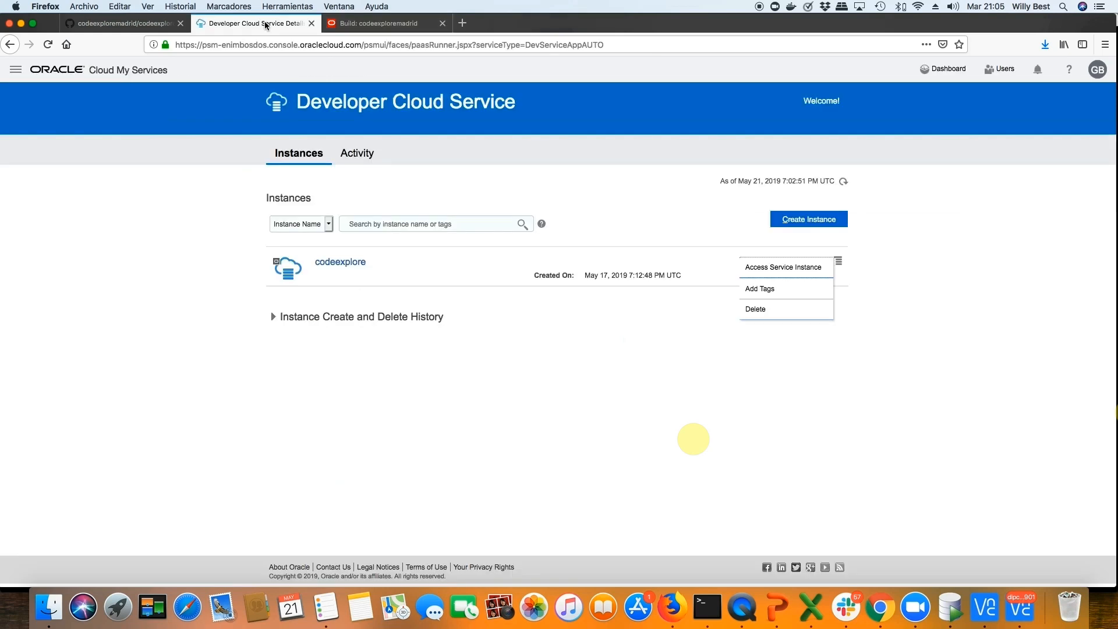
{"action": "left_click", "coordinate": [376, 23]}
{"action": "right_click", "coordinate": [36, 137]}
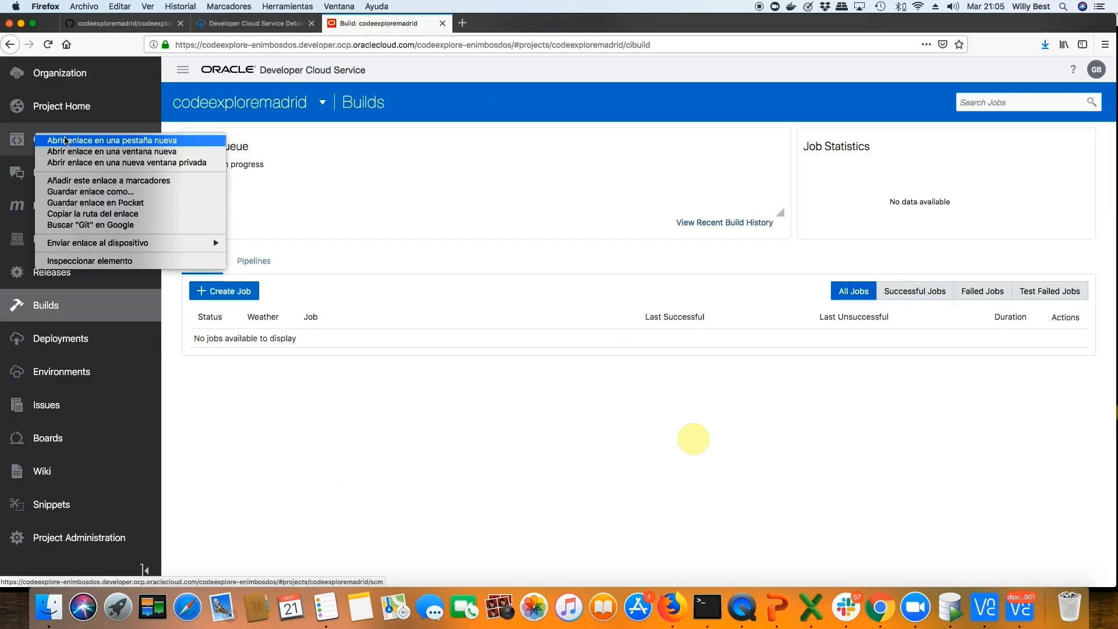
{"action": "left_click", "coordinate": [66, 141]}
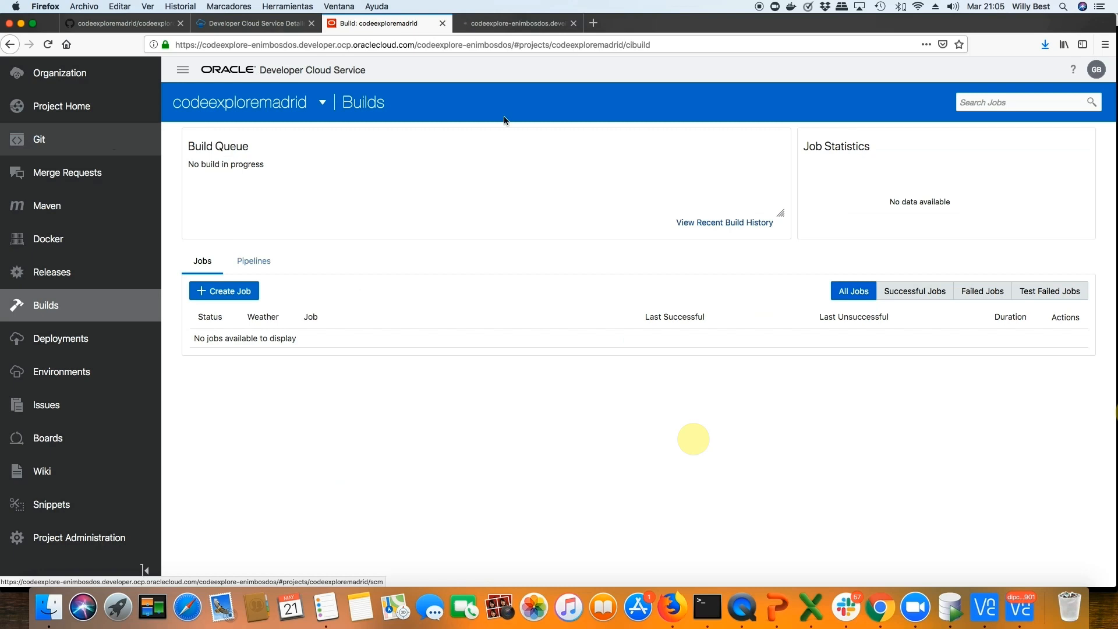
Create a build job named checkSOE, selecting a template for it.
{"action": "left_click", "coordinate": [233, 291]}
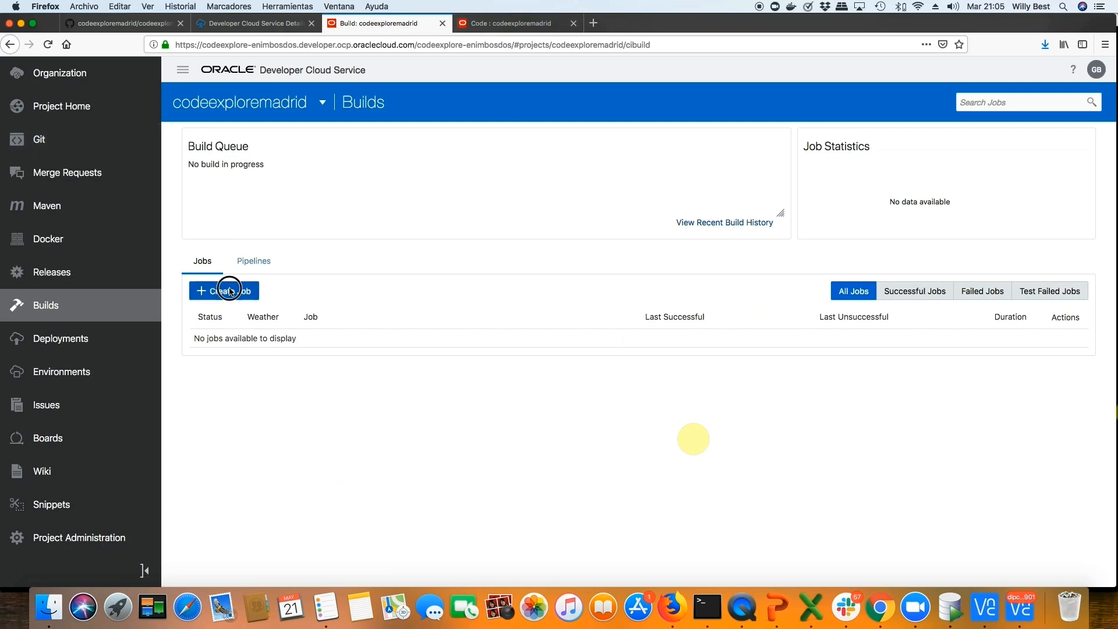
{"action": "left_click", "coordinate": [499, 256]}
{"action": "type", "text": "checkSOE"}
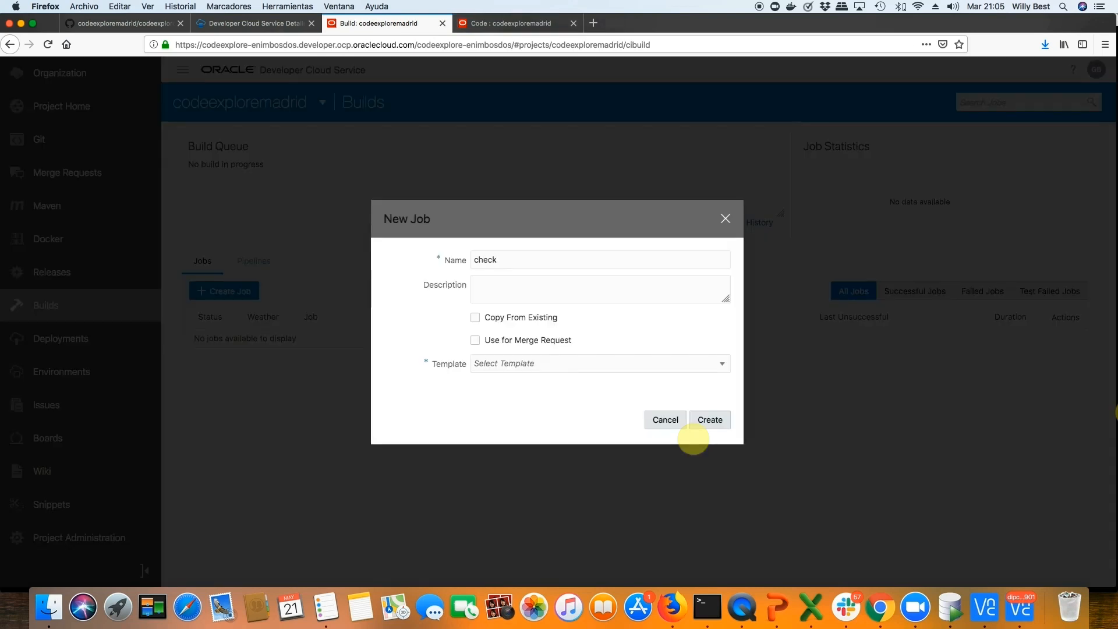
{"action": "left_click", "coordinate": [547, 362]}
{"action": "left_click", "coordinate": [536, 397]}
{"action": "left_click", "coordinate": [719, 424]}
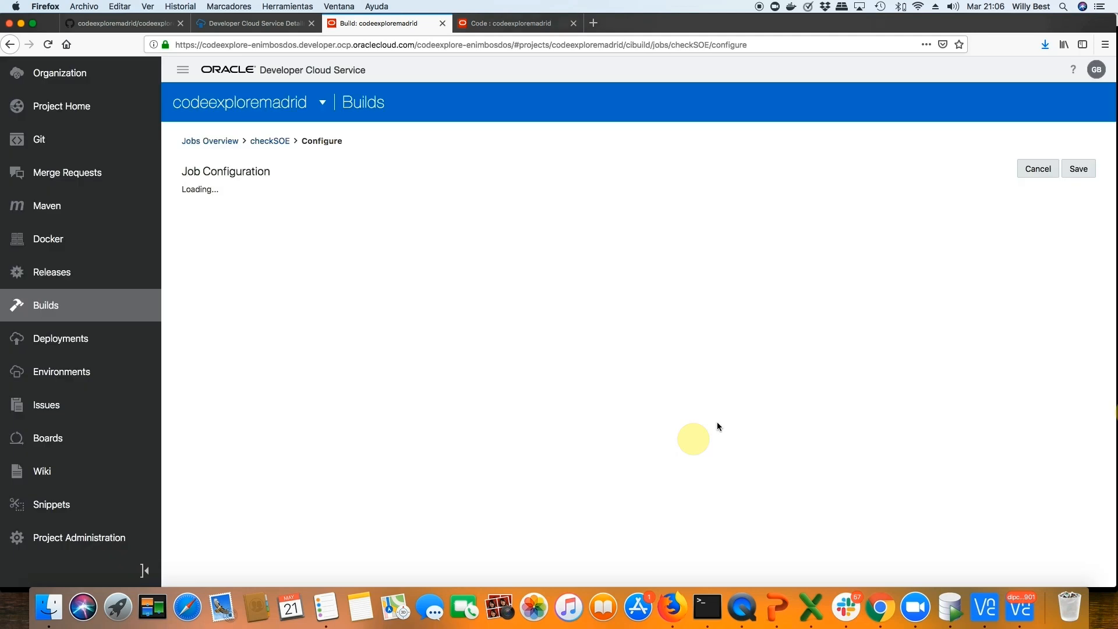
Add a Git source to the checkSOE job using the project's own repository and the master branch.
{"action": "left_click", "coordinate": [1060, 239]}
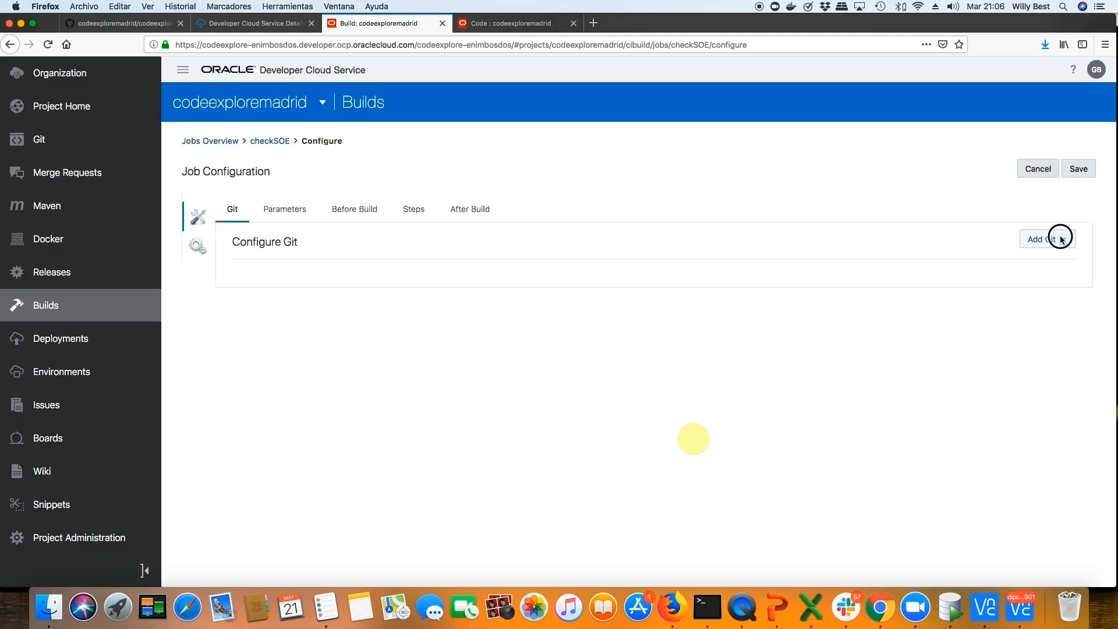
{"action": "left_click", "coordinate": [1041, 259]}
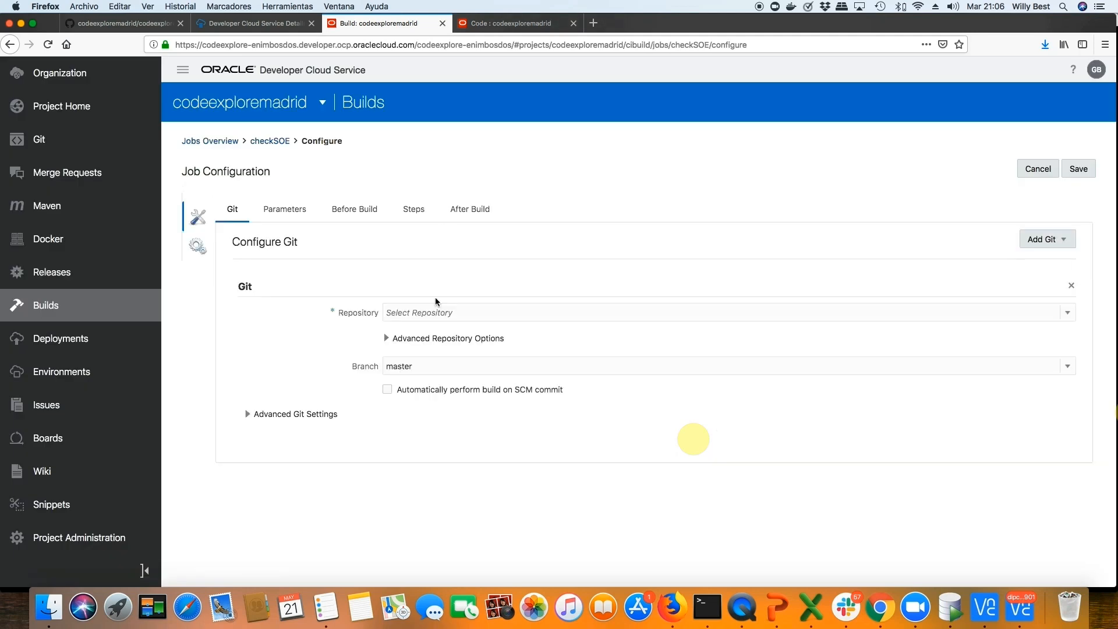
{"action": "left_click", "coordinate": [435, 312]}
{"action": "left_click", "coordinate": [440, 327]}
Add two SQLcl build steps to the checkSOE job.
{"action": "left_click", "coordinate": [417, 213]}
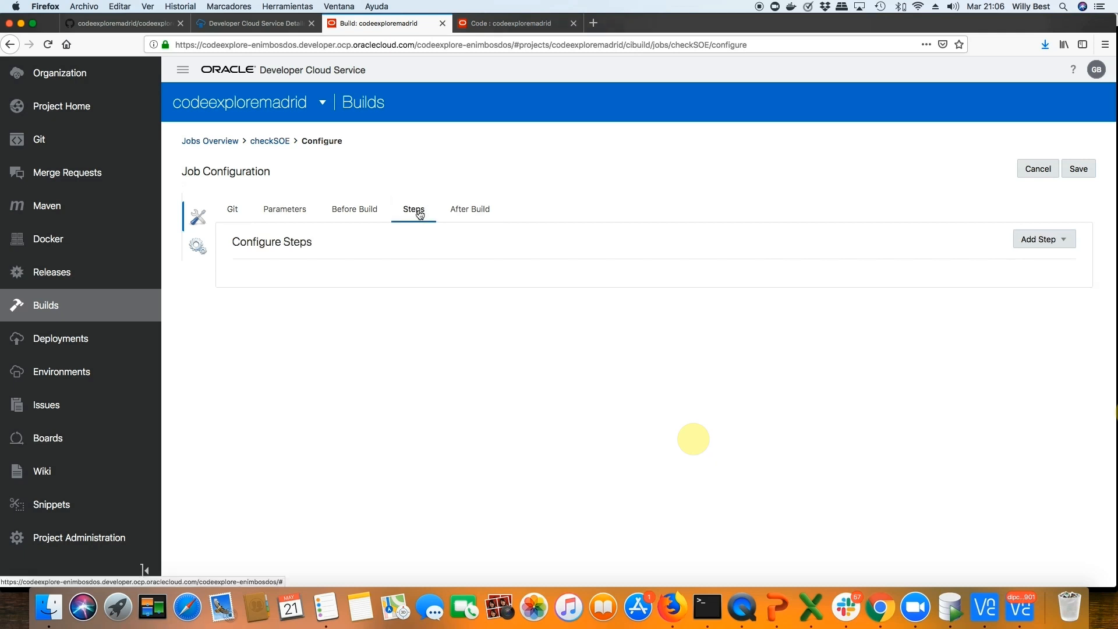
{"action": "left_click", "coordinate": [1037, 239]}
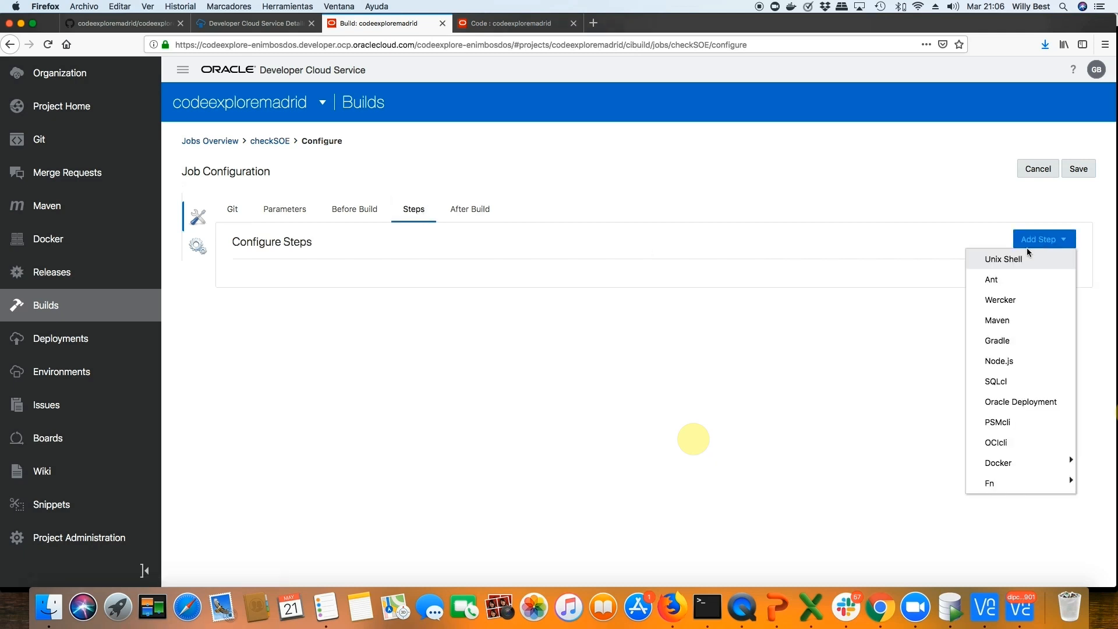
{"action": "left_click", "coordinate": [996, 381]}
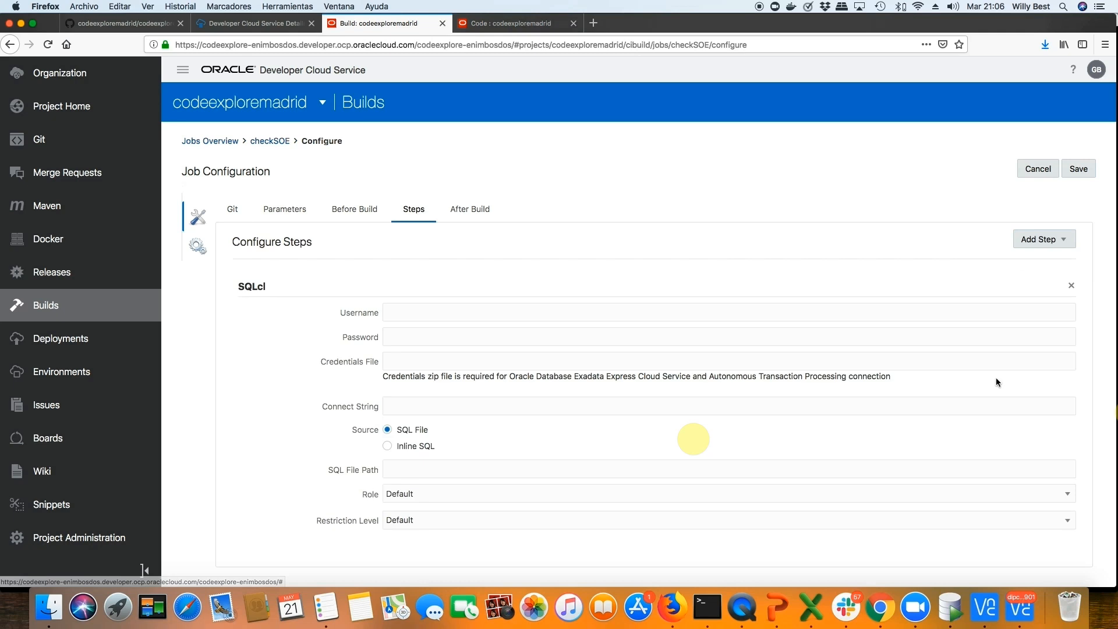
{"action": "left_click", "coordinate": [1048, 240]}
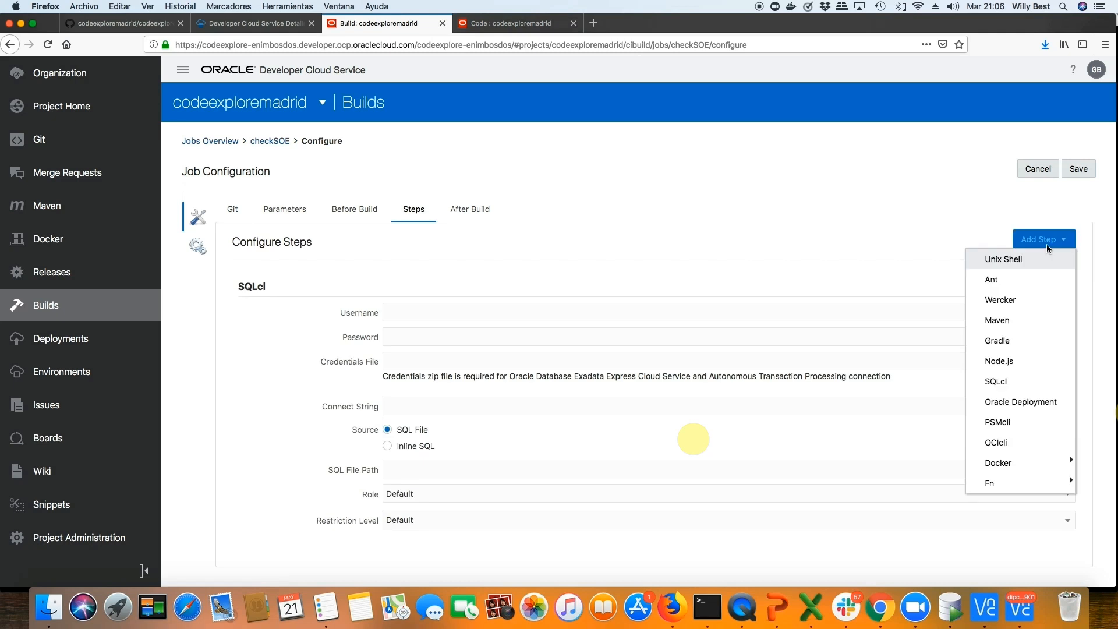
{"action": "left_click", "coordinate": [1001, 381]}
Fill the first SQLcl step with username soe, the database password and connect string 130.61.100.52:1521/dipcDB_fra17b.sub05190914190.skynet.oraclevcn.com.
{"action": "left_click", "coordinate": [438, 314]}
{"action": "type", "text": "soe"}
{"action": "key", "text": "Tab"}
{"action": "key", "text": "super+v"}
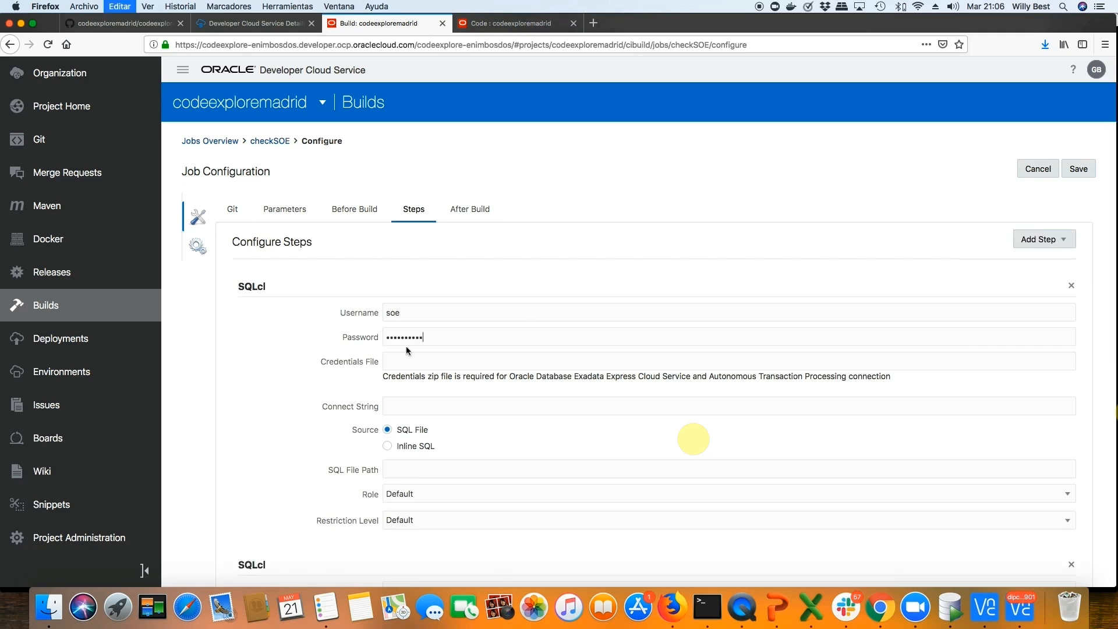
{"action": "left_click", "coordinate": [412, 406]}
{"action": "key", "text": "super+v"}
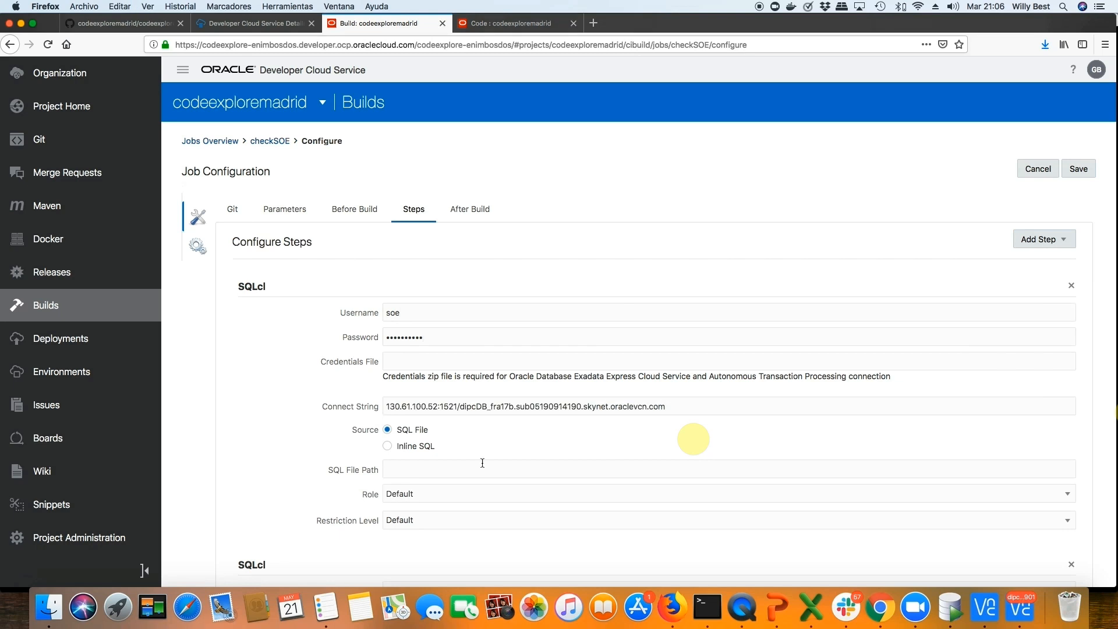
Set the first SQLcl step's source to inline SQL with "select count(customer_id), sum(customer_id) from soe.orders;".
{"action": "left_click", "coordinate": [395, 450]}
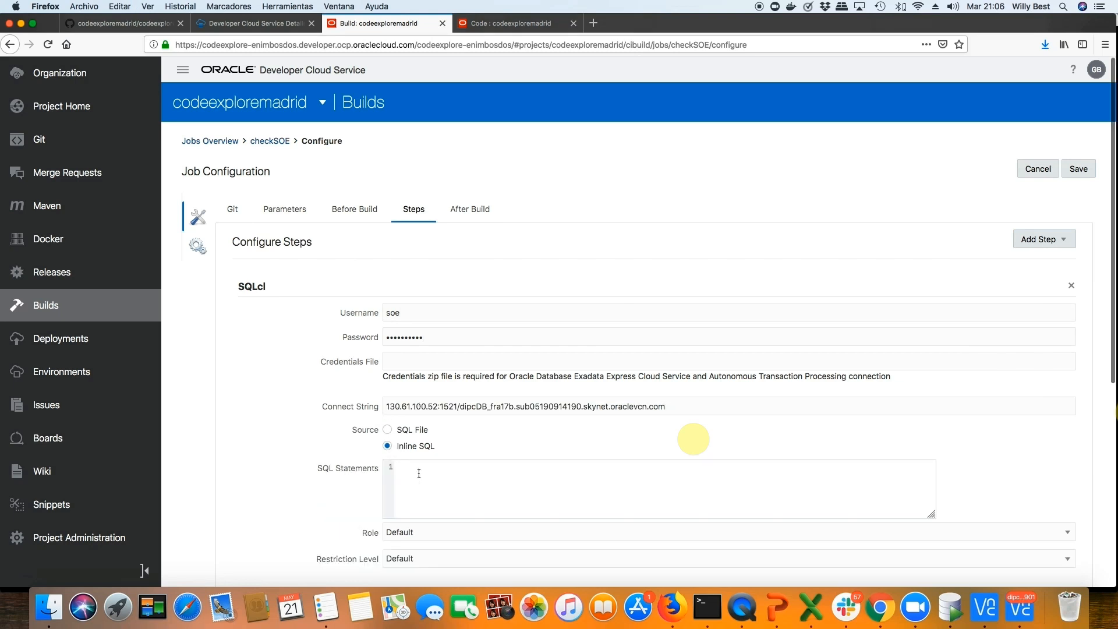
{"action": "left_click", "coordinate": [421, 466]}
{"action": "key", "text": "super+v"}
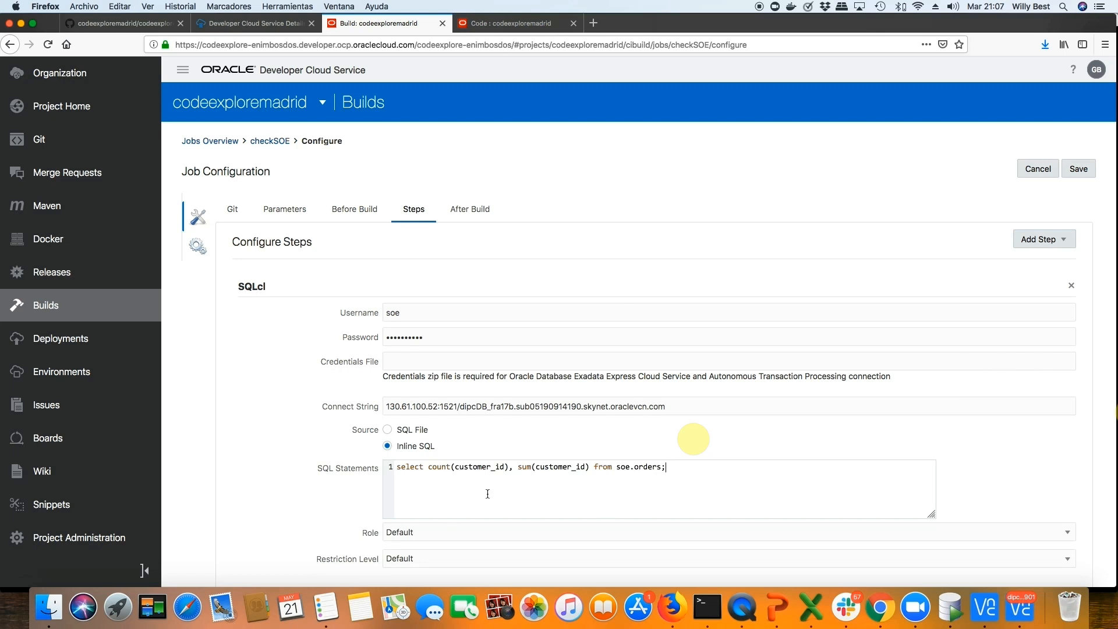
{"action": "scroll", "coordinate": [583, 434], "scroll_direction": "down", "scroll_amount": 3}
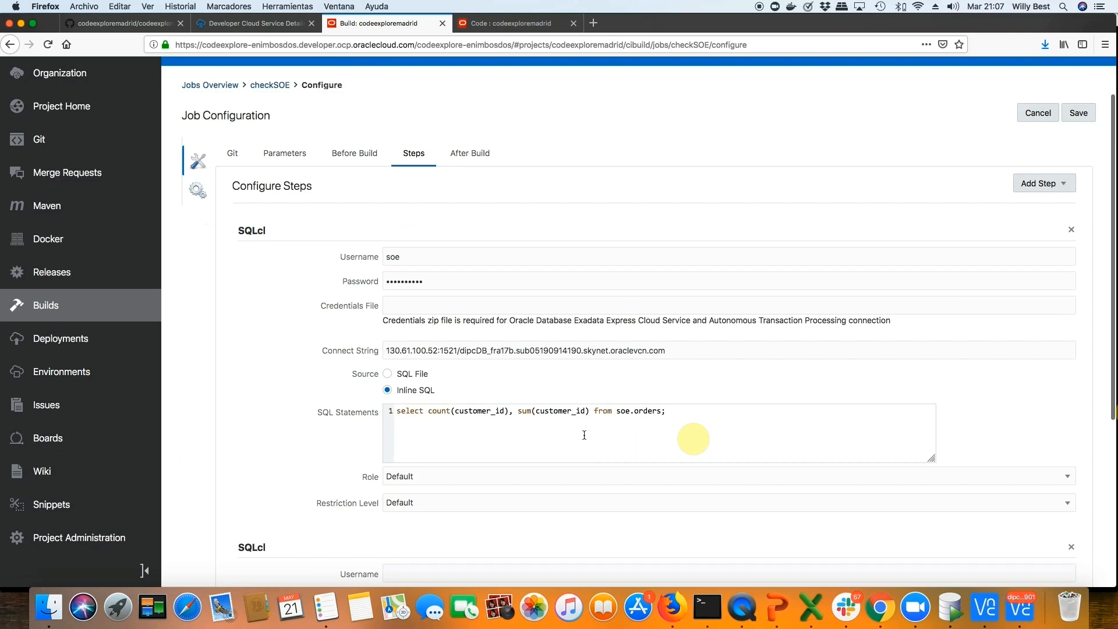
Set the second SQLcl step's source to inline SQL with "select count(customer_id), sum(customer_id) from soe.orders;".
{"action": "scroll", "coordinate": [584, 438], "scroll_direction": "down", "scroll_amount": 2}
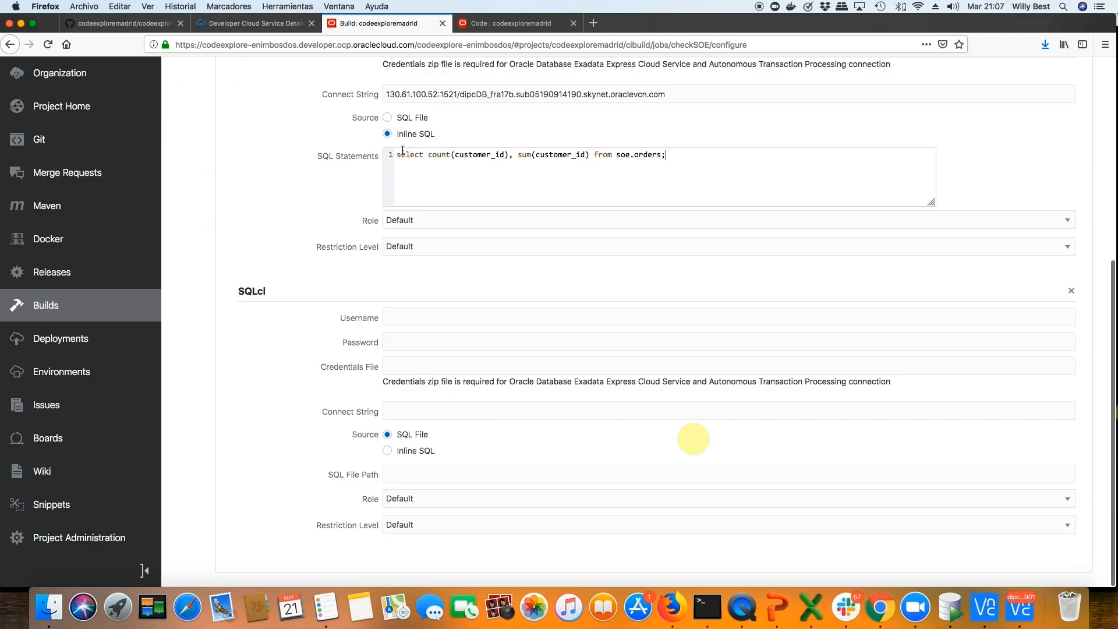
{"action": "triple_click", "coordinate": [633, 156]}
{"action": "key", "text": "super+c"}
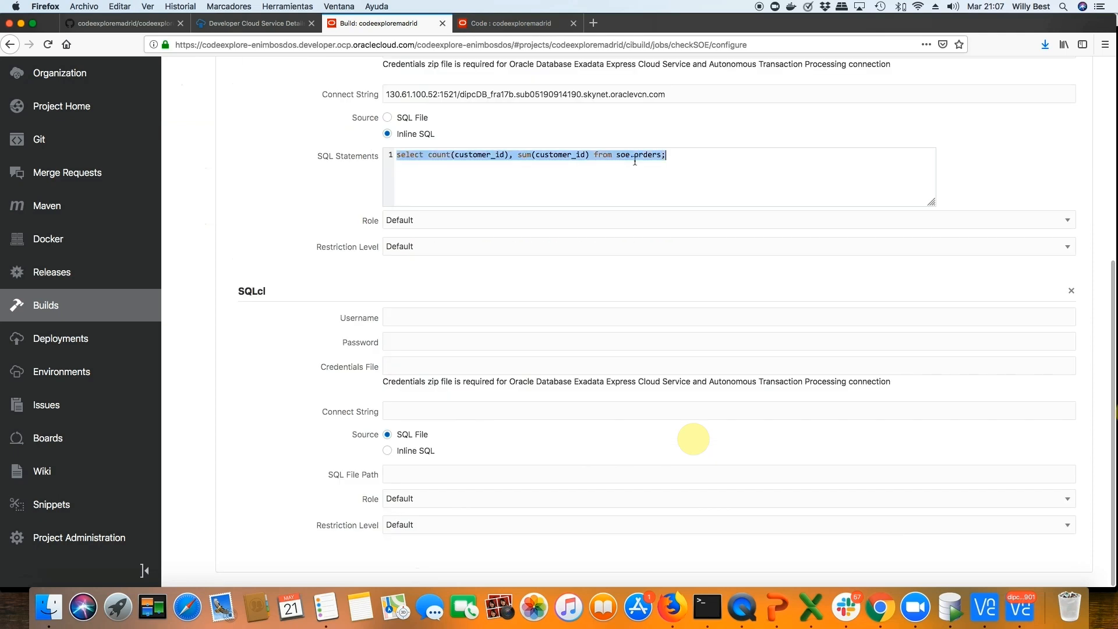
{"action": "left_click", "coordinate": [401, 450]}
{"action": "left_click", "coordinate": [406, 482]}
{"action": "key", "text": "super+v"}
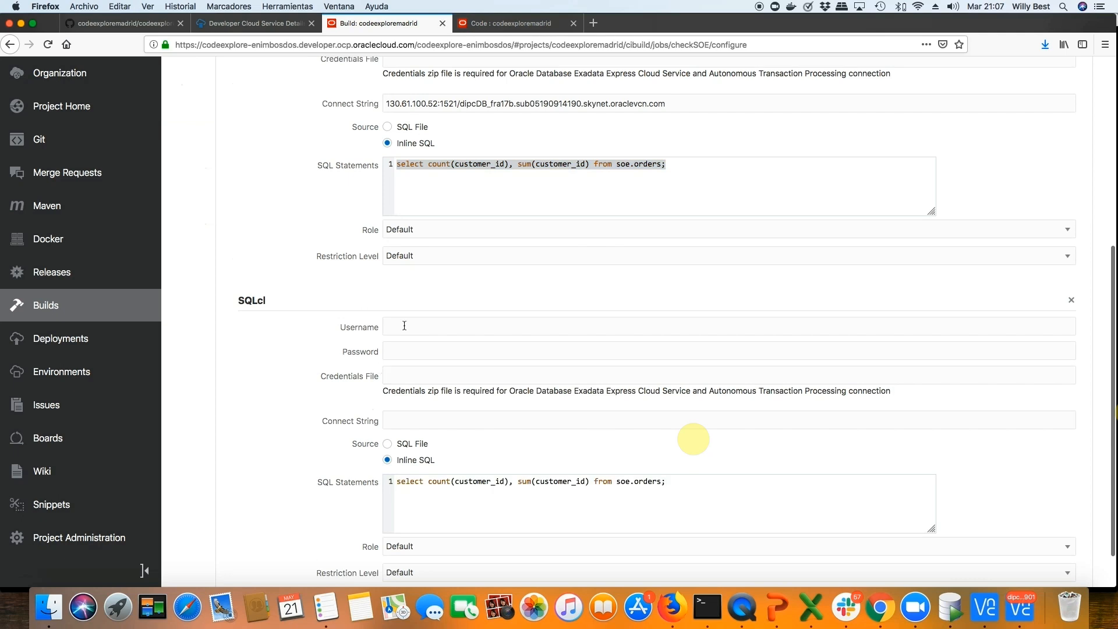
Fill the second SQLcl step with username soe, the database password and 130.61.106.246:1521/pdb1/sub05190914190.skynet.oraclevcn.com as the credentials file.
{"action": "type", "text": "soe"}
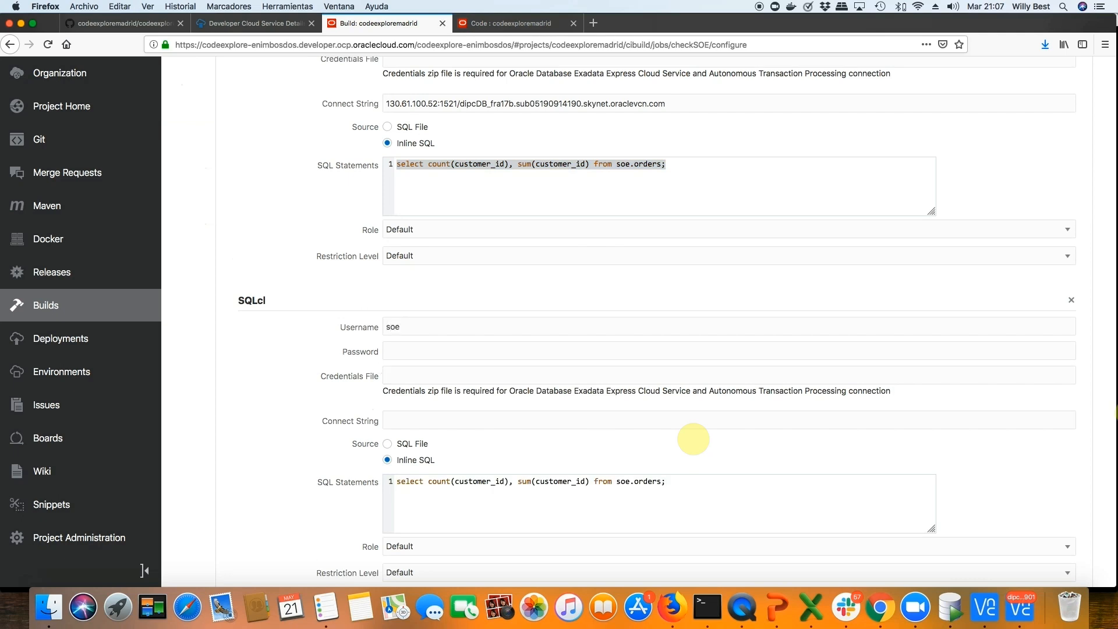
{"action": "left_click", "coordinate": [433, 352]}
{"action": "key", "text": "super+v"}
{"action": "key", "text": "super+v"}
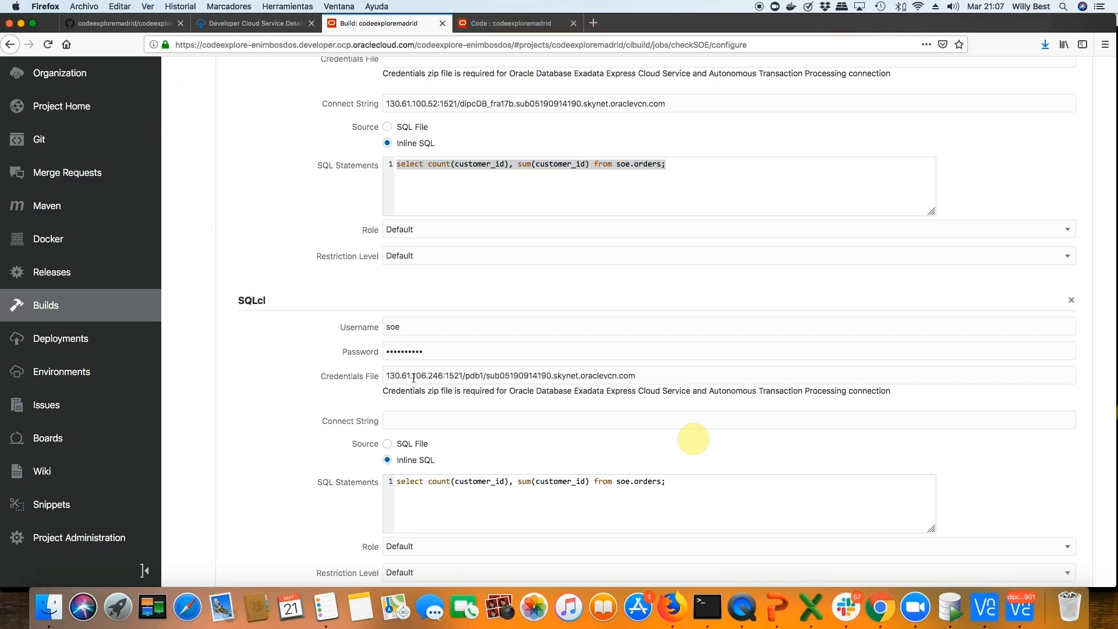
Save the checkSOE job configuration and start a build of the job.
{"action": "scroll", "coordinate": [611, 273], "scroll_direction": "up", "scroll_amount": 5}
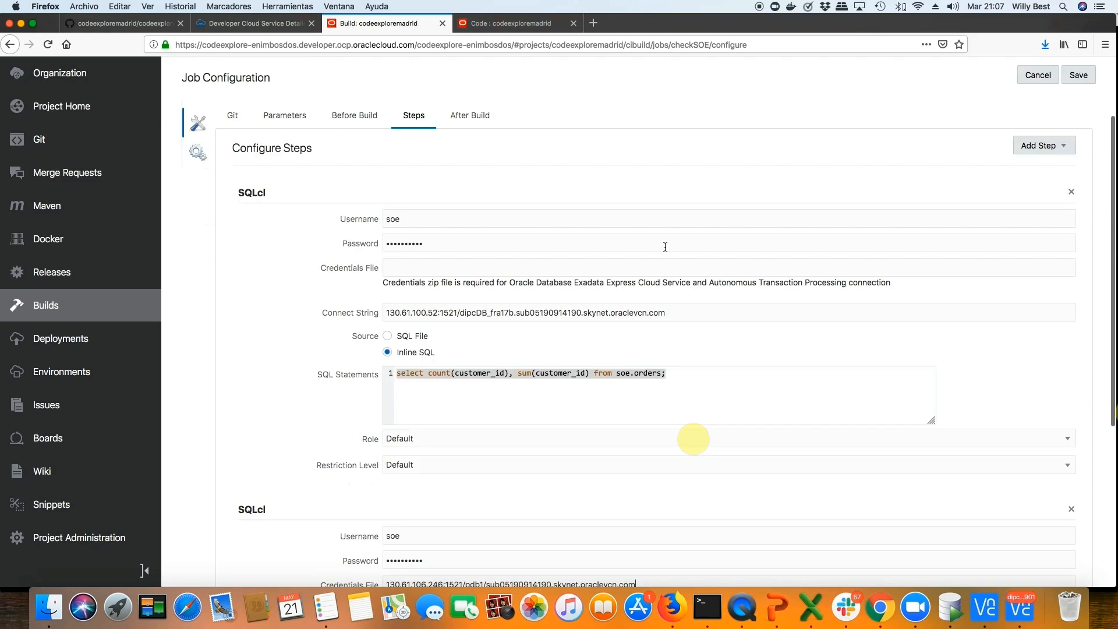
{"action": "scroll", "coordinate": [665, 247], "scroll_direction": "up", "scroll_amount": 1}
{"action": "left_click", "coordinate": [1078, 97]}
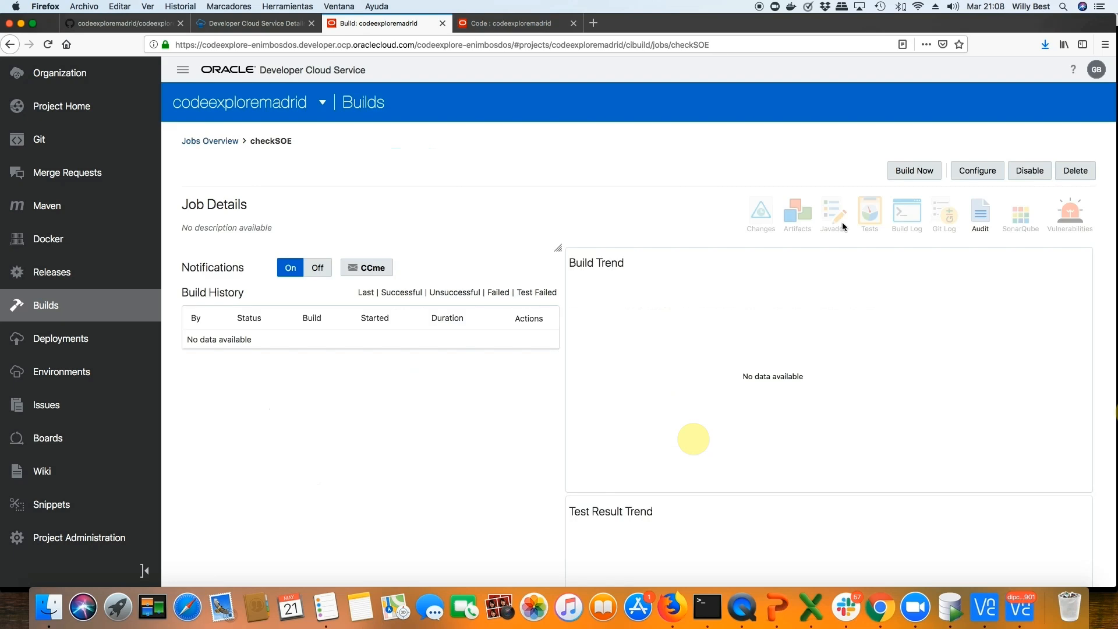
{"action": "left_click", "coordinate": [910, 172]}
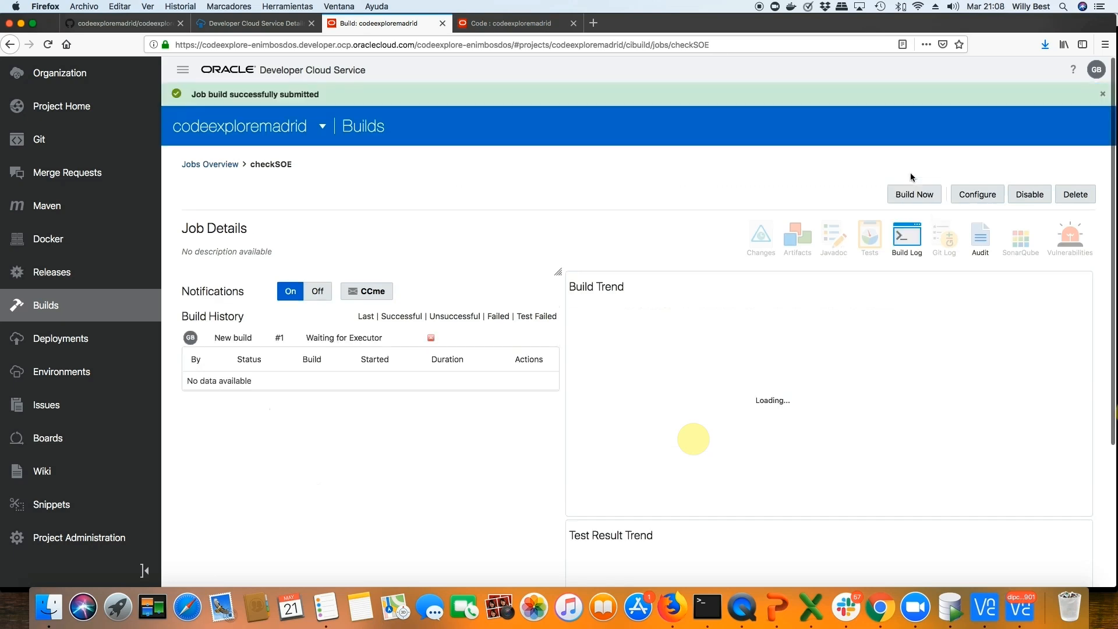
Examine the checkSOE build log for both SQLcl steps and compare it with the database scenario slide in PowerPoint.
{"action": "left_click", "coordinate": [906, 238]}
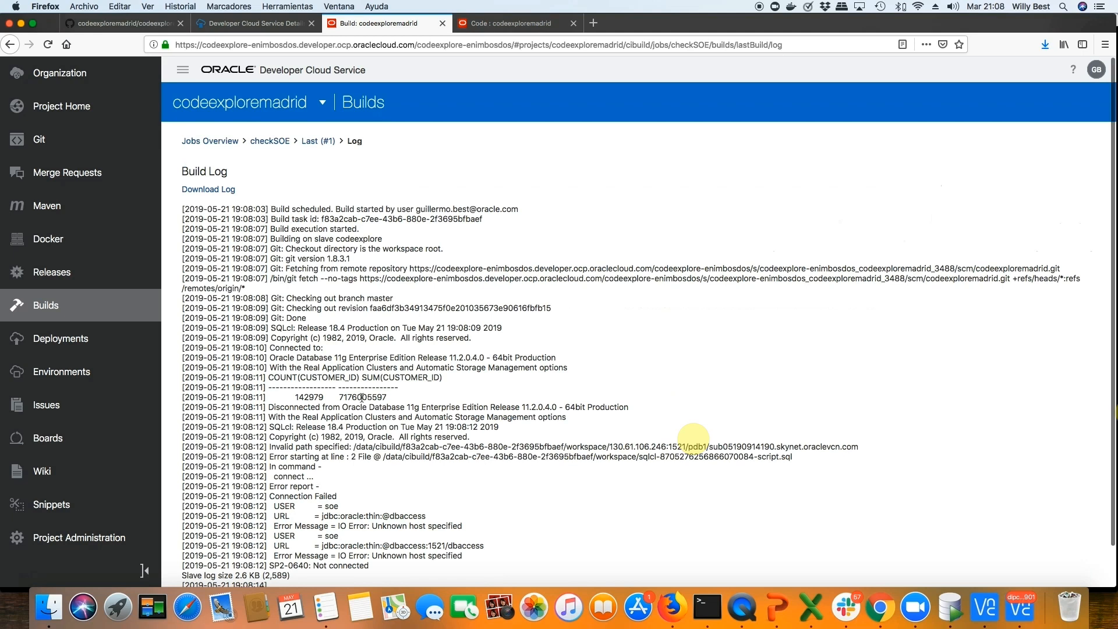
{"action": "scroll", "coordinate": [368, 396], "scroll_direction": "down", "scroll_amount": 2}
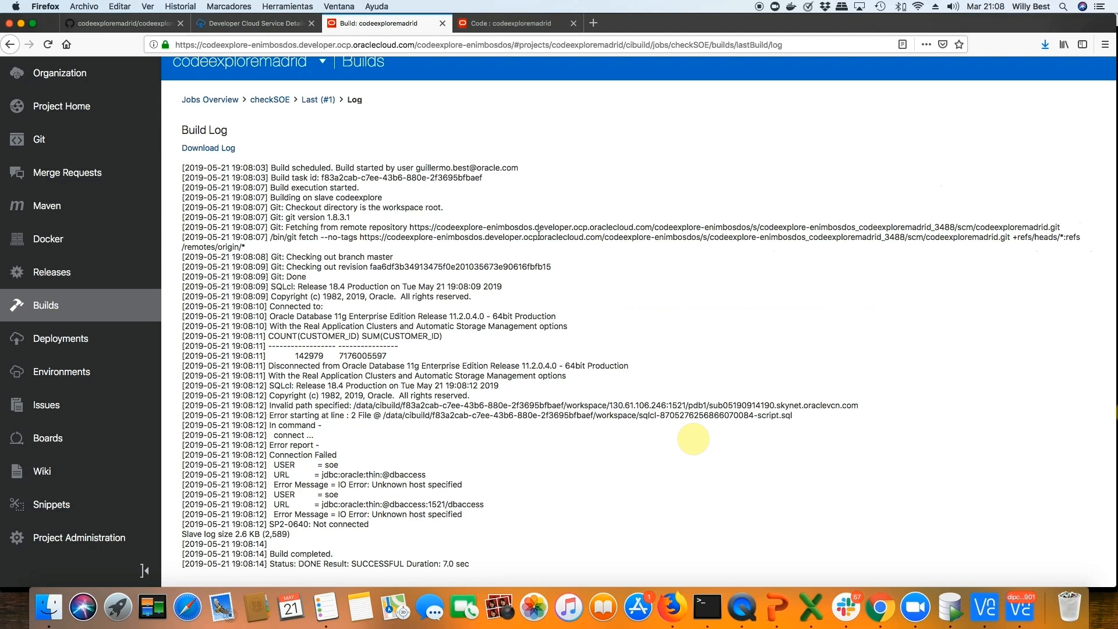
{"action": "left_click", "coordinate": [776, 606]}
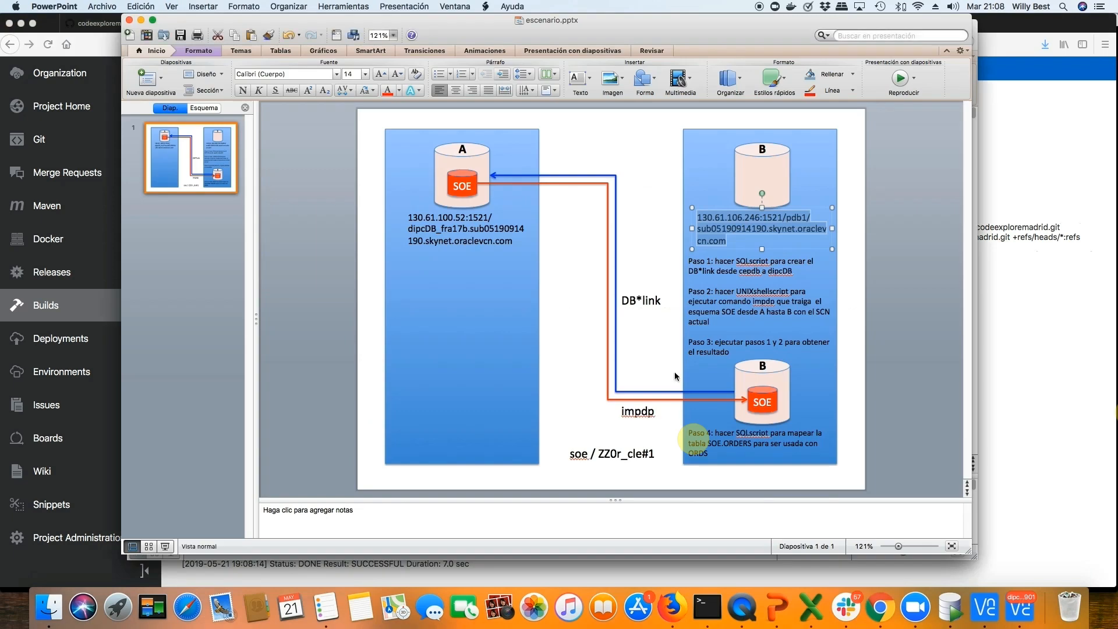
{"action": "left_click", "coordinate": [1030, 424]}
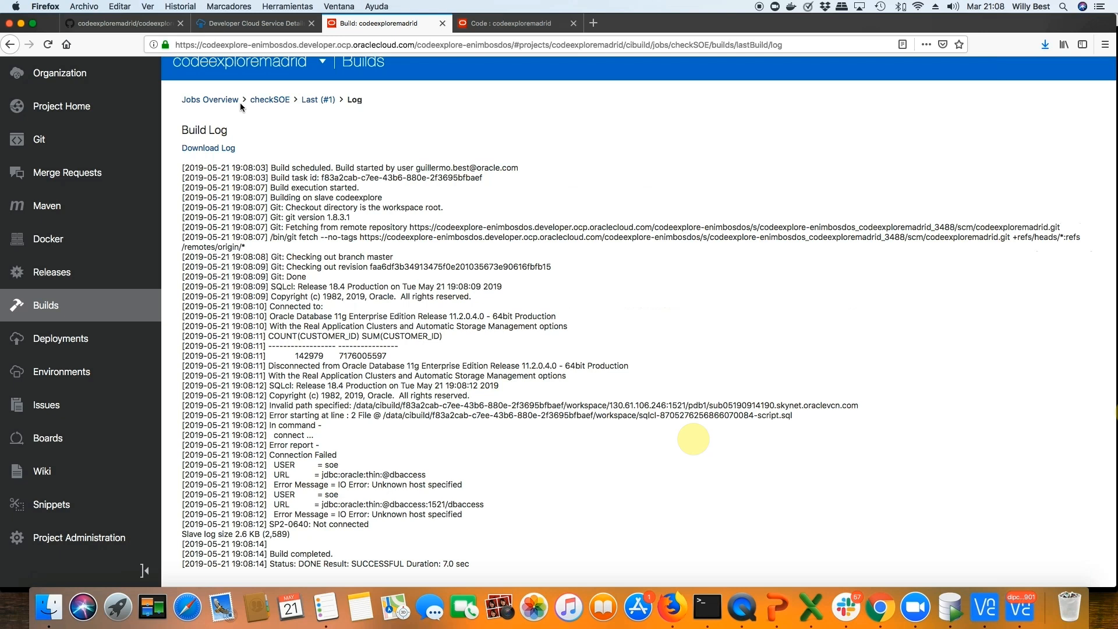
Create a new build job named cloneSOE from the codeexplore template.
{"action": "left_click", "coordinate": [239, 101]}
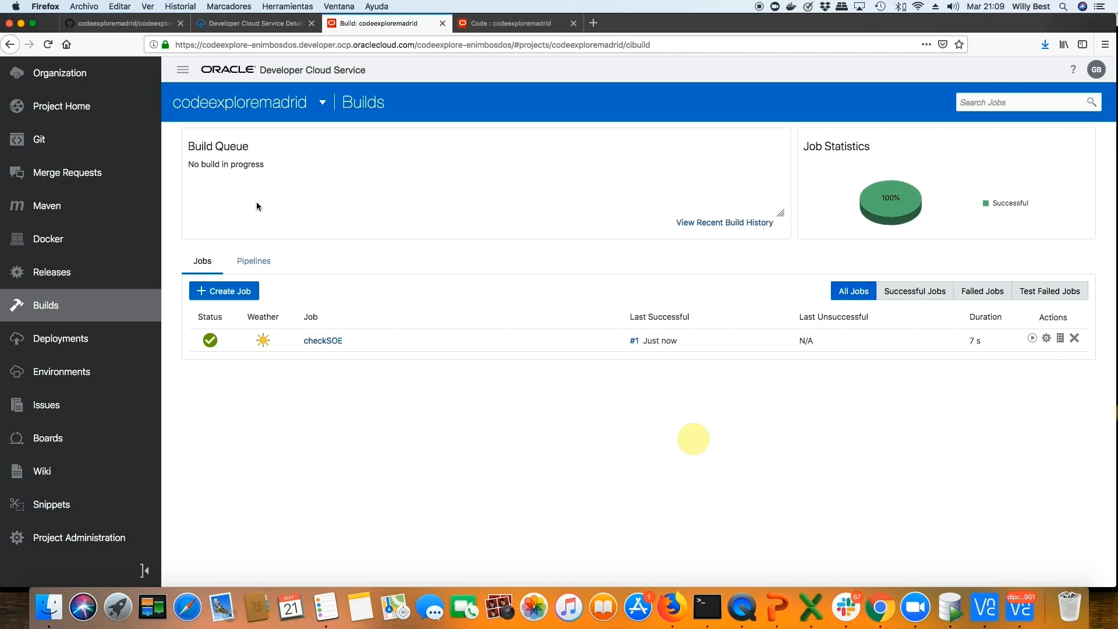
{"action": "left_click", "coordinate": [225, 291]}
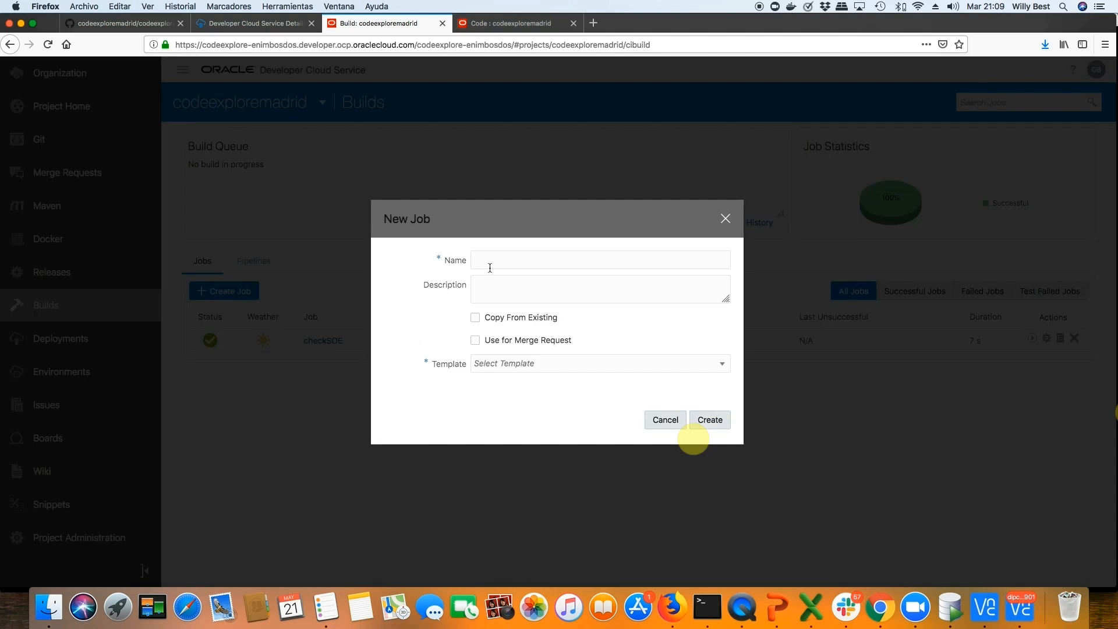
{"action": "type", "text": "/Jobs/cloneSOE"}
{"action": "left_click", "coordinate": [525, 365]}
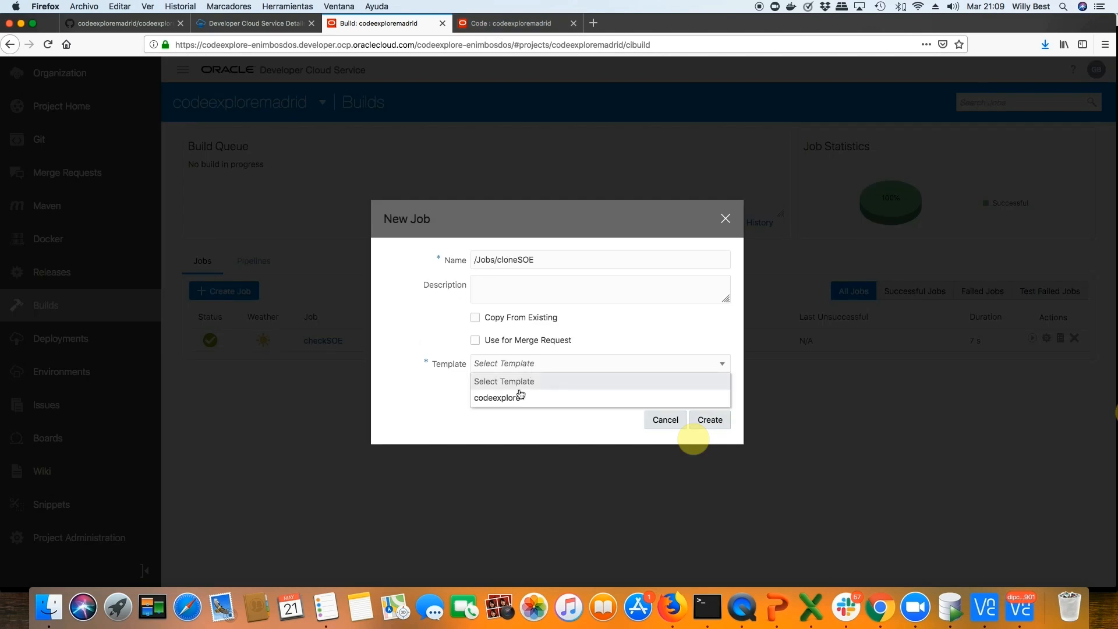
{"action": "left_click", "coordinate": [519, 394]}
{"action": "left_click", "coordinate": [712, 420]}
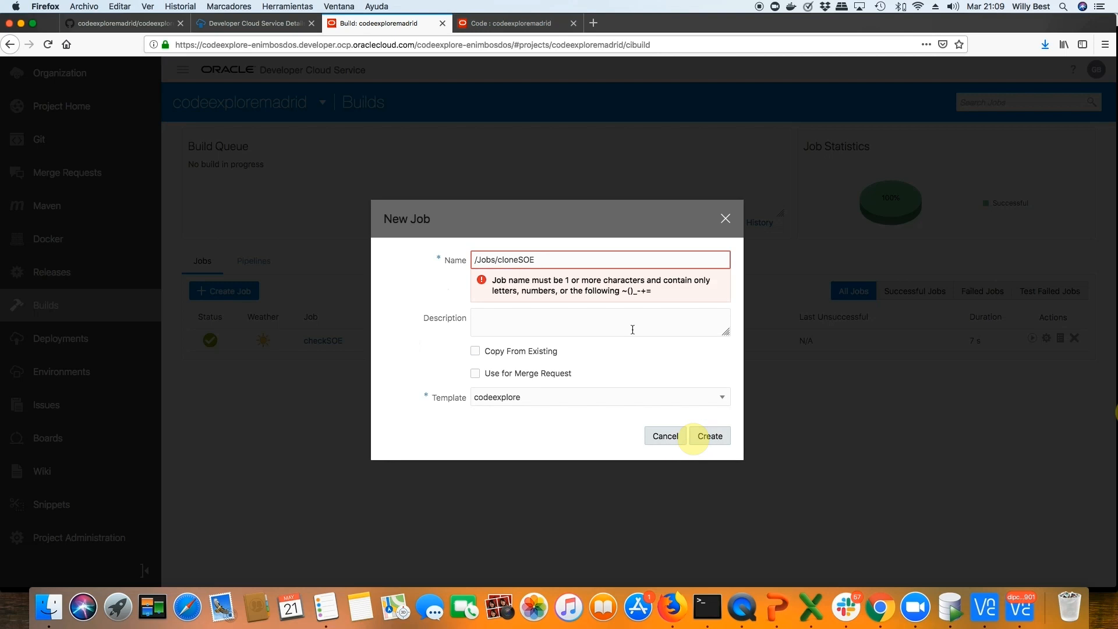
{"action": "left_click_drag", "start_coordinate": [497, 262], "coordinate": [475, 260]}
{"action": "key", "text": "BackSpace"}
{"action": "left_click", "coordinate": [711, 436]}
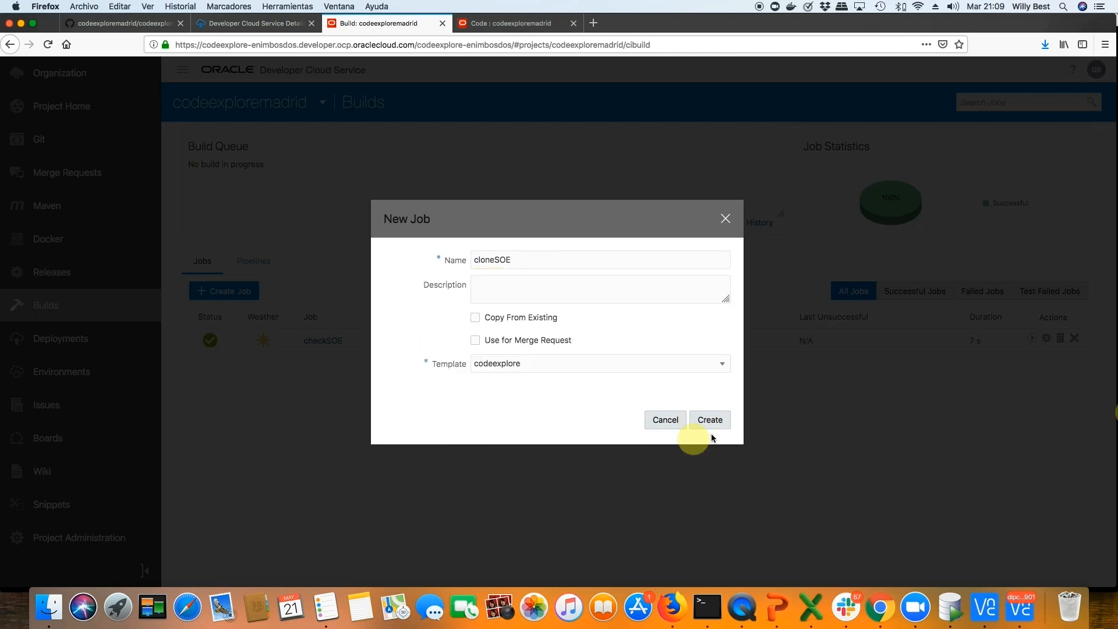
{"action": "left_click", "coordinate": [711, 421]}
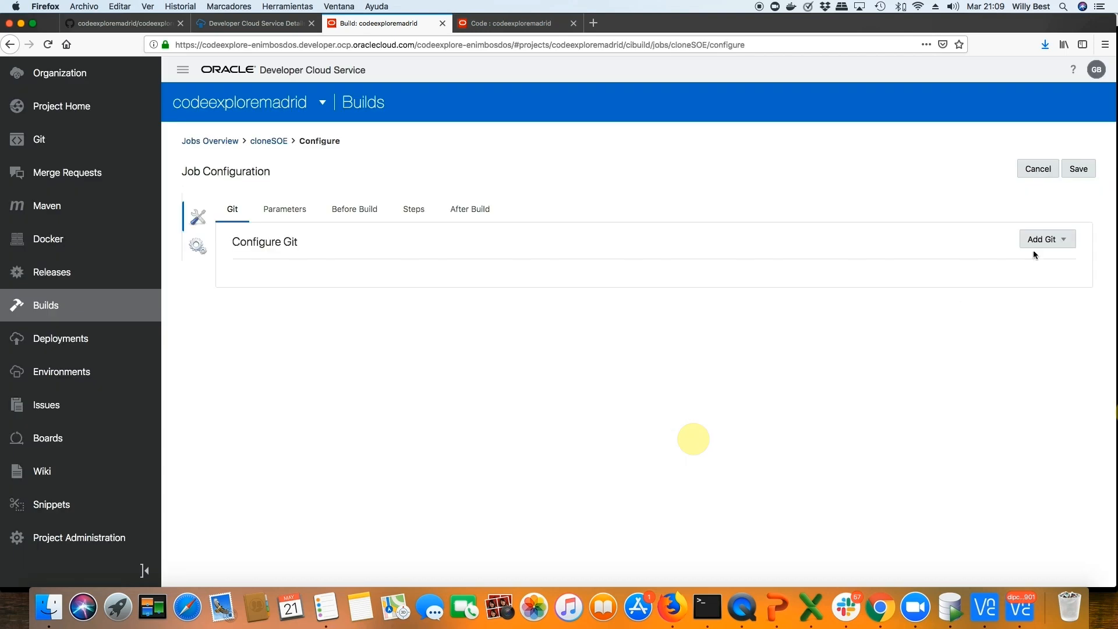
Add a Git source to the cloneSOE job using the project's own repository and the master branch.
{"action": "left_click", "coordinate": [1033, 245]}
{"action": "left_click", "coordinate": [1034, 262]}
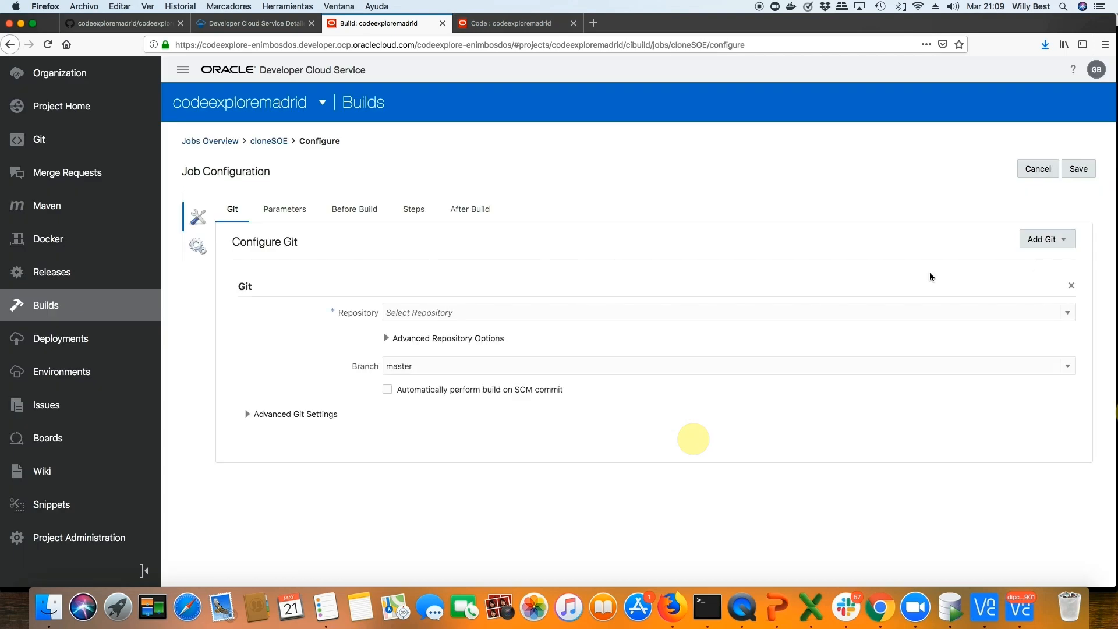
{"action": "left_click", "coordinate": [445, 313]}
{"action": "left_click", "coordinate": [445, 331]}
Add a SQLcl step to cloneSOE with username system, the database password and connect string 130.61.100.52:1521/dipcDB_fra17b.sub05190914190.skynet.oraclevcn.com.
{"action": "left_click", "coordinate": [407, 217]}
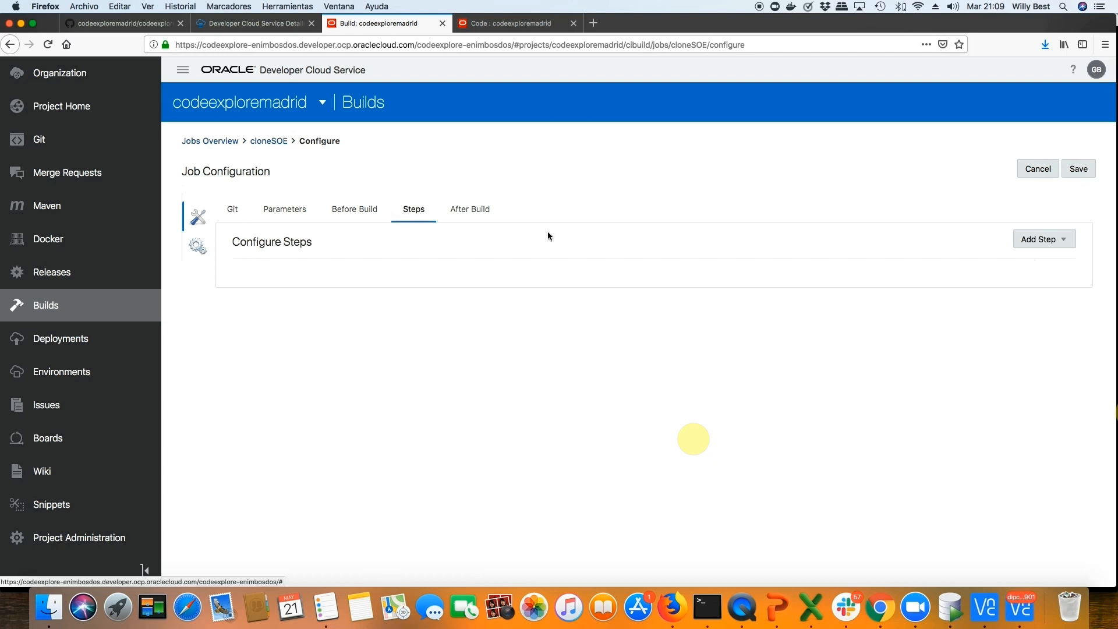
{"action": "left_click", "coordinate": [1062, 244]}
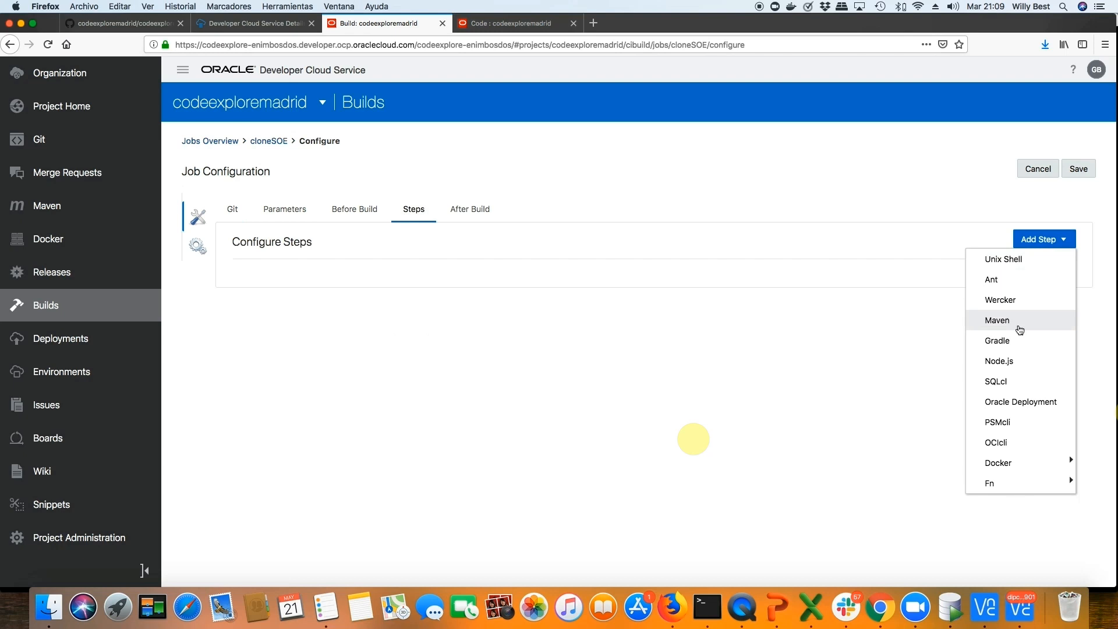
{"action": "left_click", "coordinate": [998, 383]}
{"action": "left_click", "coordinate": [404, 311]}
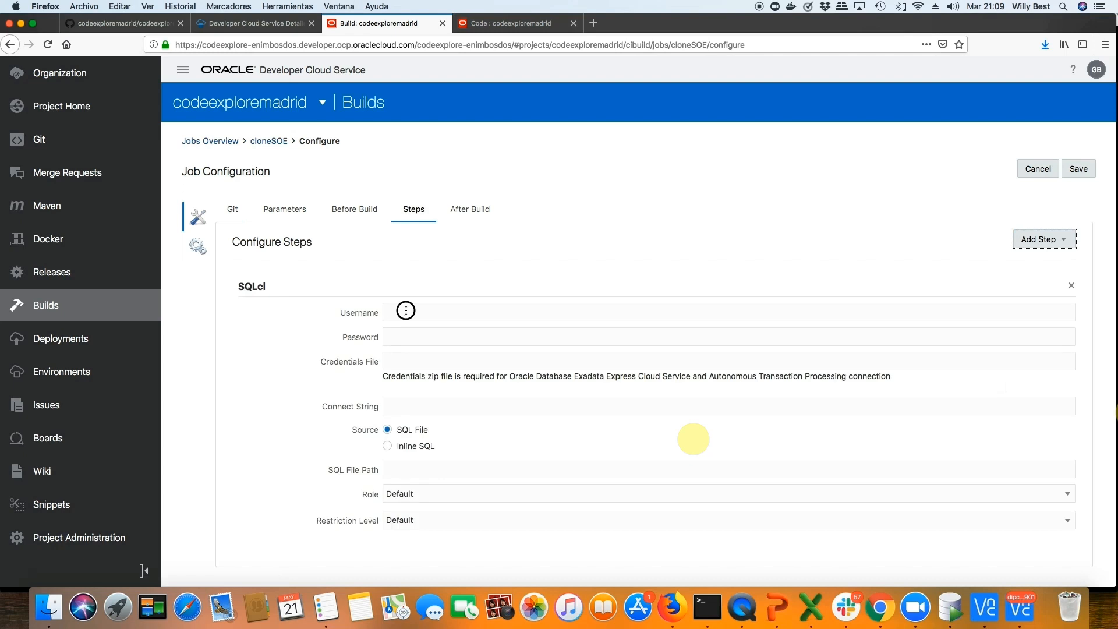
{"action": "type", "text": "system"}
{"action": "left_click", "coordinate": [409, 337]}
{"action": "key", "text": "ctrl+v"}
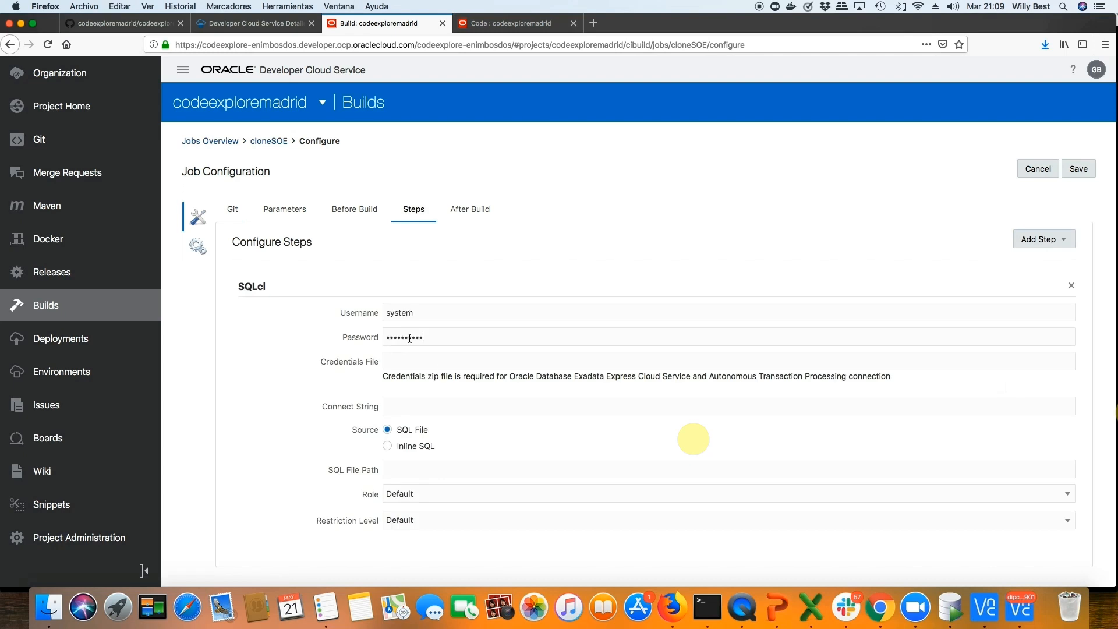
{"action": "left_click", "coordinate": [509, 410]}
{"action": "key", "text": "super+v"}
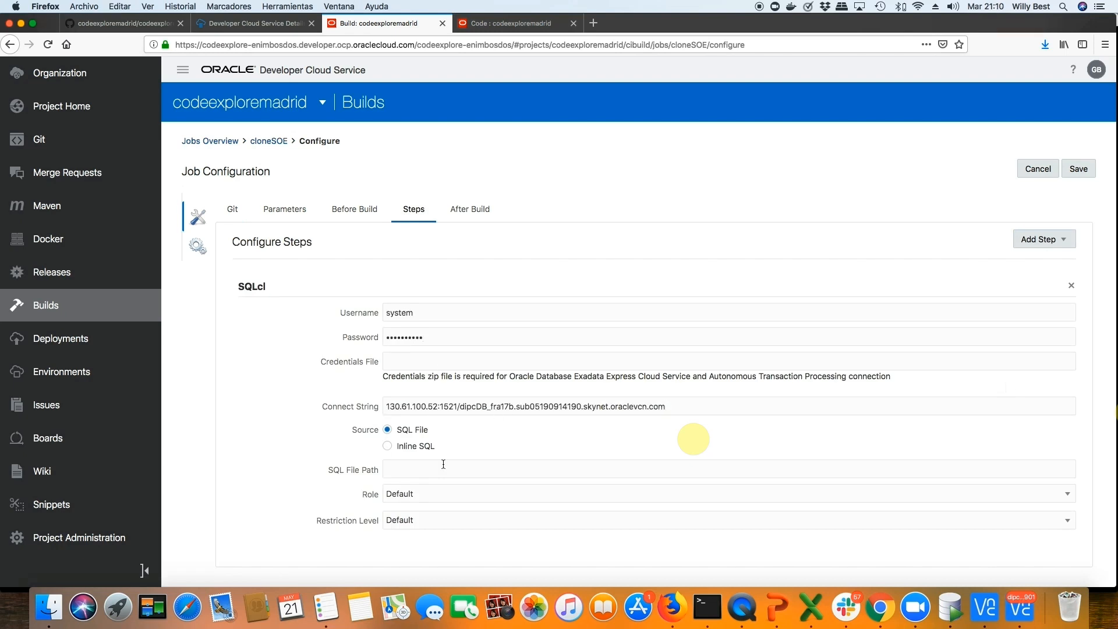
Set the cloneSOE SQLcl step's source to inline SQL with "grant imp_full_database,exp_full_database to soe;".
{"action": "left_click", "coordinate": [386, 447]}
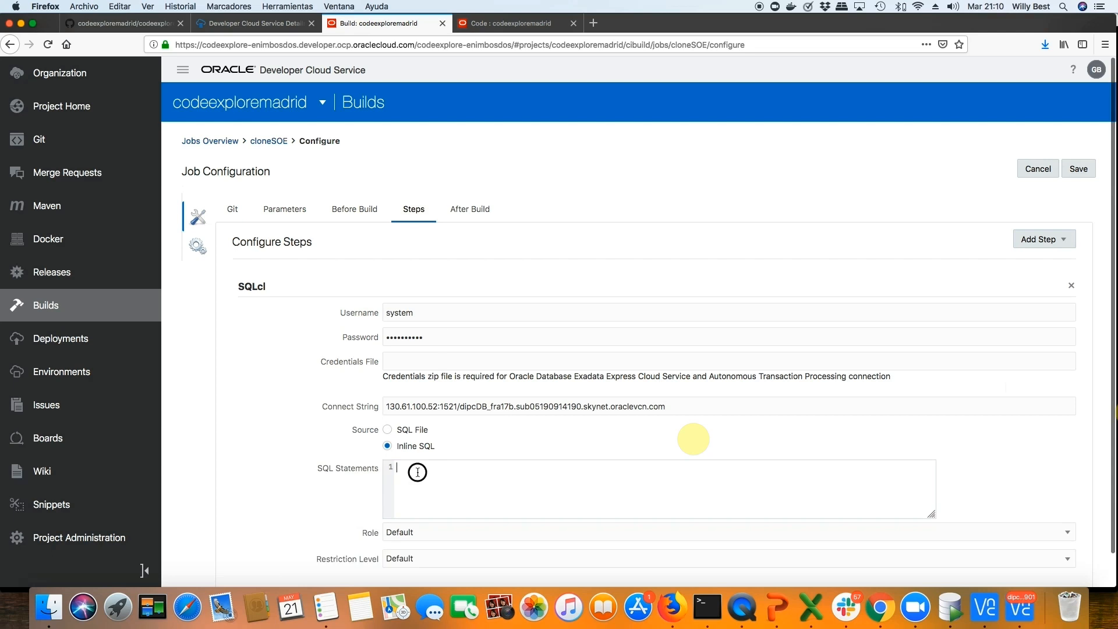
{"action": "left_click", "coordinate": [458, 489]}
{"action": "type", "text": "grant imp_full_database,exp_full_database to soe;"}
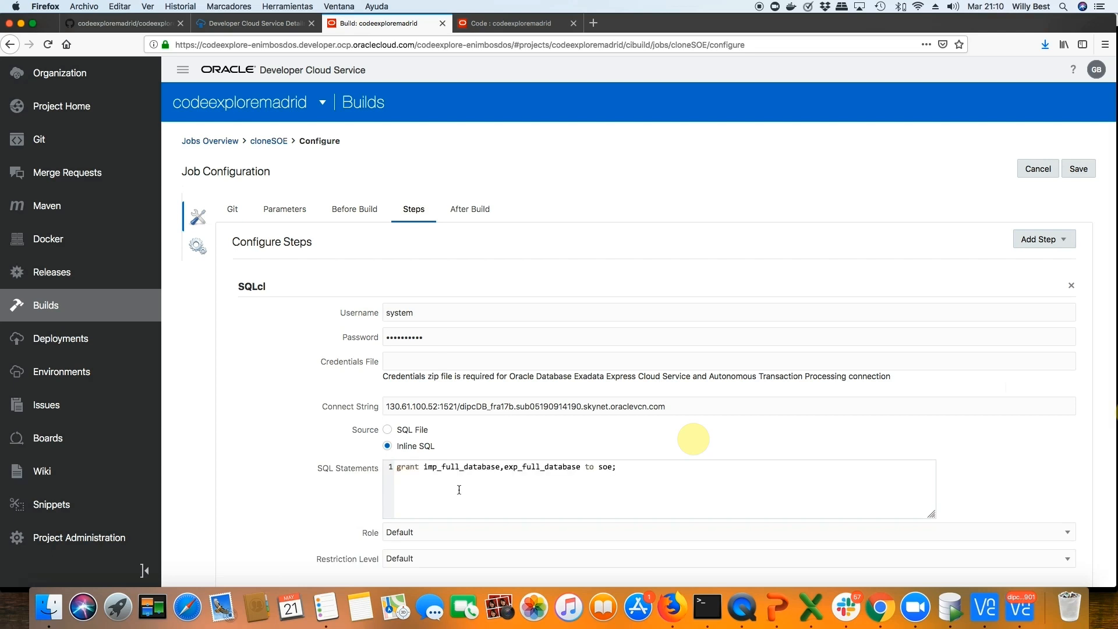
Add a second SQLcl step to cloneSOE with username system, the database password and connect string 130.61.106.246:1521/pdb1/sub05190914190.skynet.oraclevcn.com.
{"action": "left_click", "coordinate": [1055, 239]}
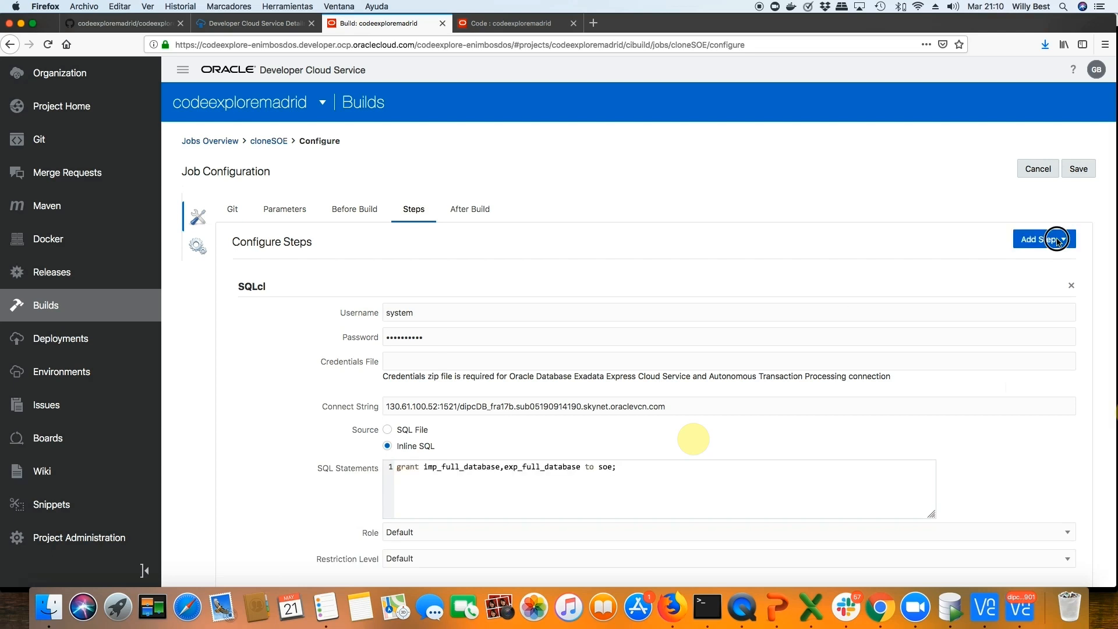
{"action": "left_click", "coordinate": [1013, 381]}
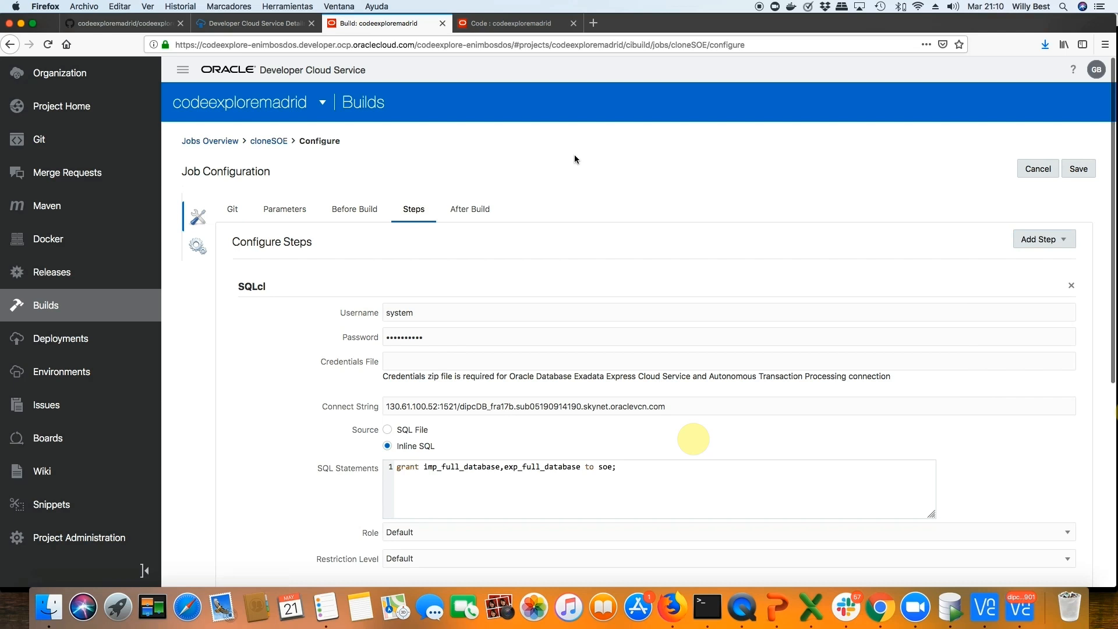
{"action": "scroll", "coordinate": [447, 466], "scroll_direction": "down", "scroll_amount": 3}
{"action": "scroll", "coordinate": [448, 466], "scroll_direction": "down", "scroll_amount": 2}
{"action": "left_click", "coordinate": [414, 341]}
{"action": "type", "text": "system"}
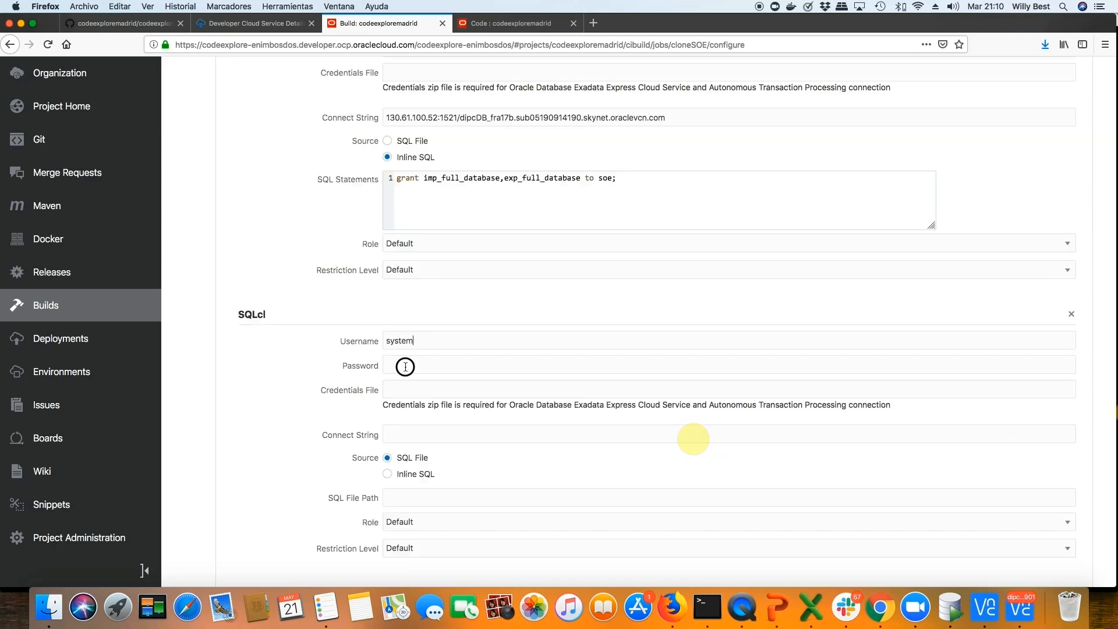
{"action": "left_click", "coordinate": [405, 367]}
{"action": "key", "text": "super+v"}
{"action": "left_click", "coordinate": [456, 434]}
{"action": "key", "text": "super+v"}
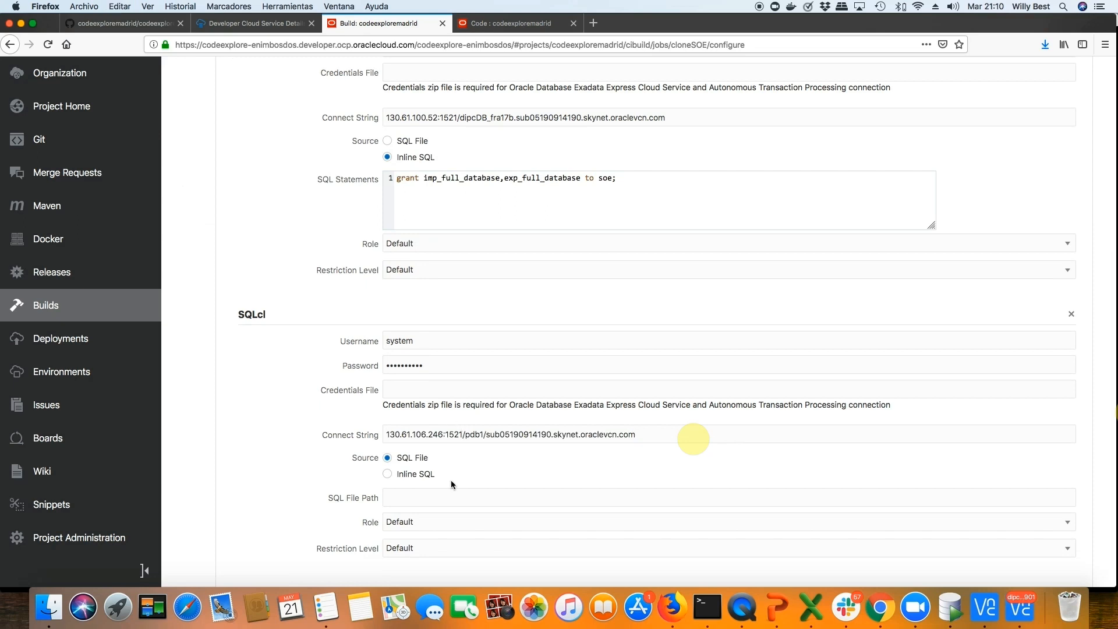
Give the second step inline SQL that creates public database link dipc connecting to soe with its password and selects sysdate from dual@dipc.
{"action": "left_click", "coordinate": [389, 474]}
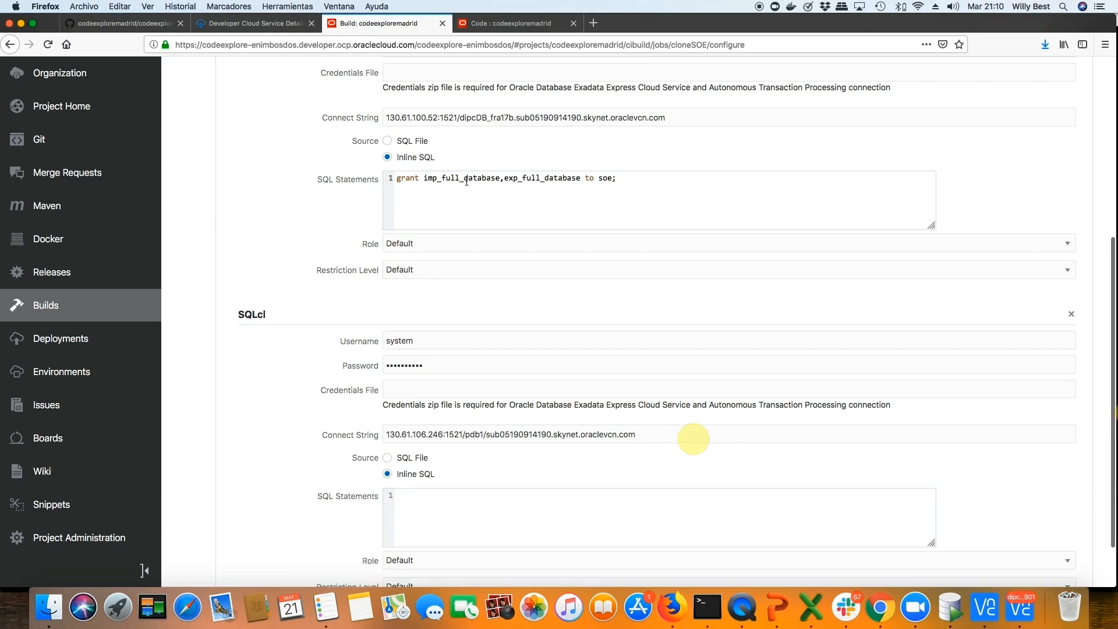
{"action": "left_click", "coordinate": [420, 495]}
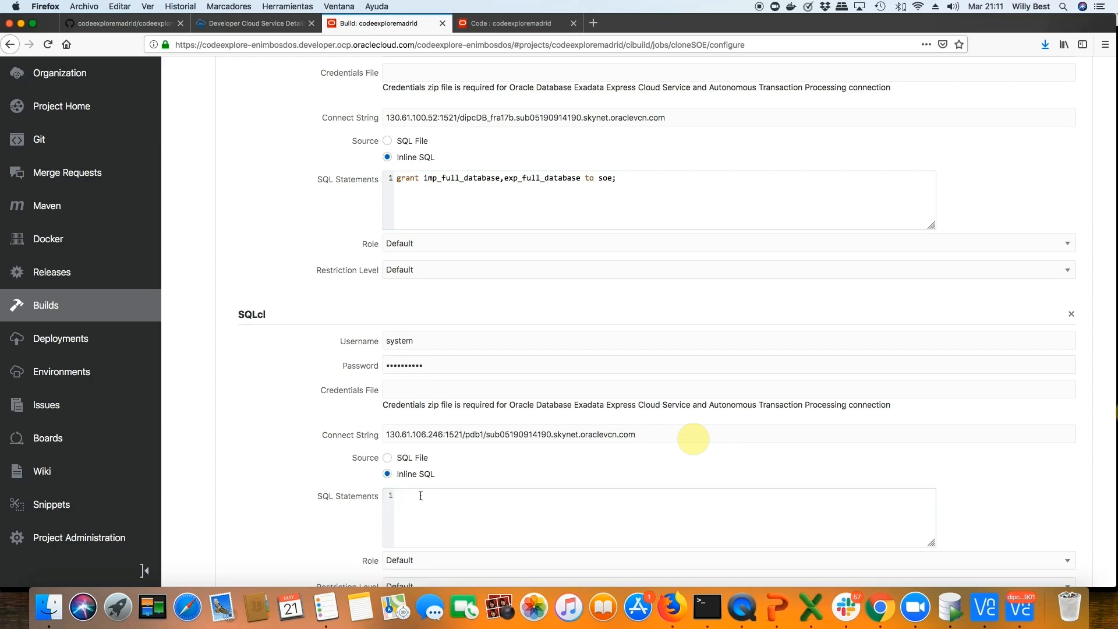
{"action": "key", "text": "super+v"}
Replace the address in the database link statement with the first step's connect string, 130.61.100.52:1521/dipcDB_fra17b.sub05190914190.skynet.oraclevcn.com.
{"action": "left_click", "coordinate": [404, 505]}
{"action": "left_click_drag", "start_coordinate": [404, 505], "coordinate": [684, 504]}
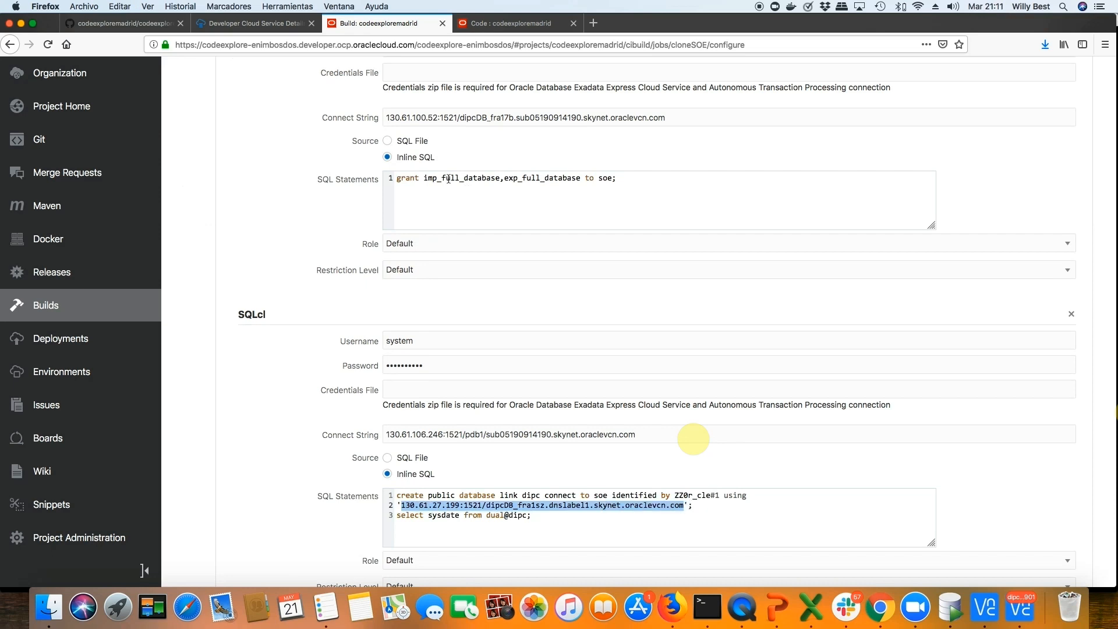
{"action": "left_click_drag", "start_coordinate": [385, 117], "coordinate": [677, 125]}
{"action": "key", "text": "super+c"}
{"action": "left_click_drag", "start_coordinate": [400, 505], "coordinate": [676, 506]}
{"action": "key", "text": "super+v"}
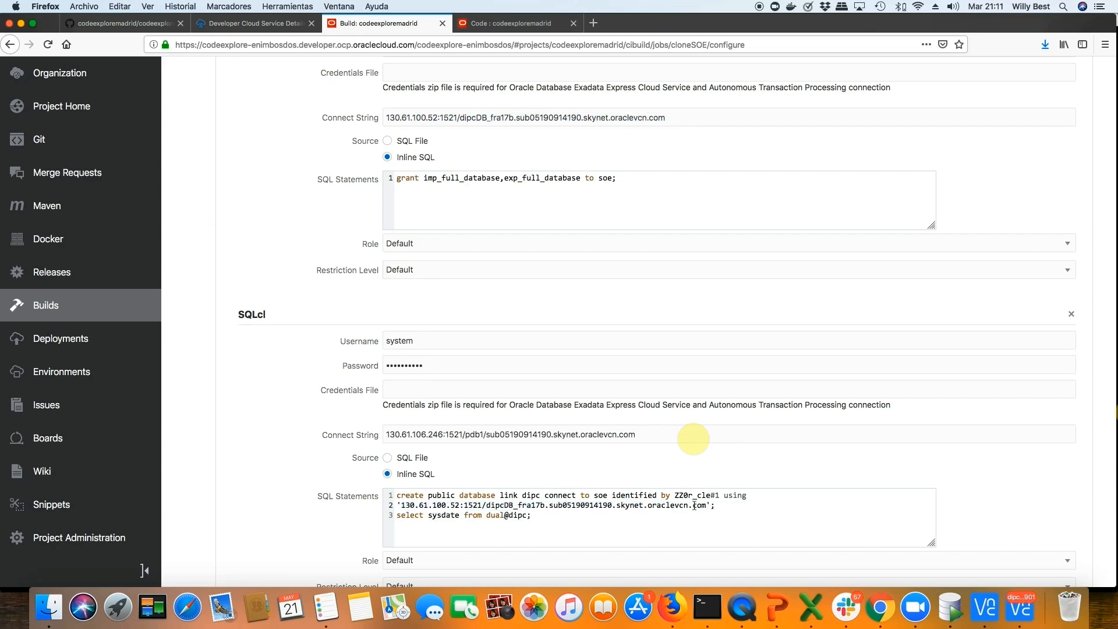
{"action": "scroll", "coordinate": [693, 504], "scroll_direction": "up", "scroll_amount": 5}
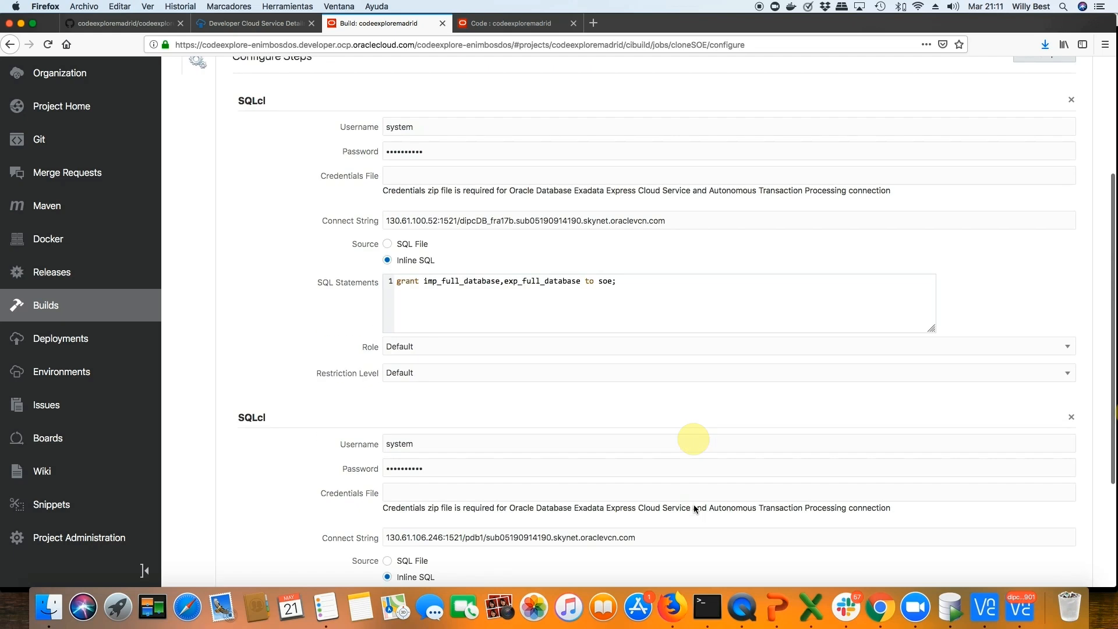
Add a Unix Shell step to cloneSOE with the script that copies authorized_keys and runs impdp for schema SOE over network link dipc, including the system password.
{"action": "left_click", "coordinate": [1042, 97]}
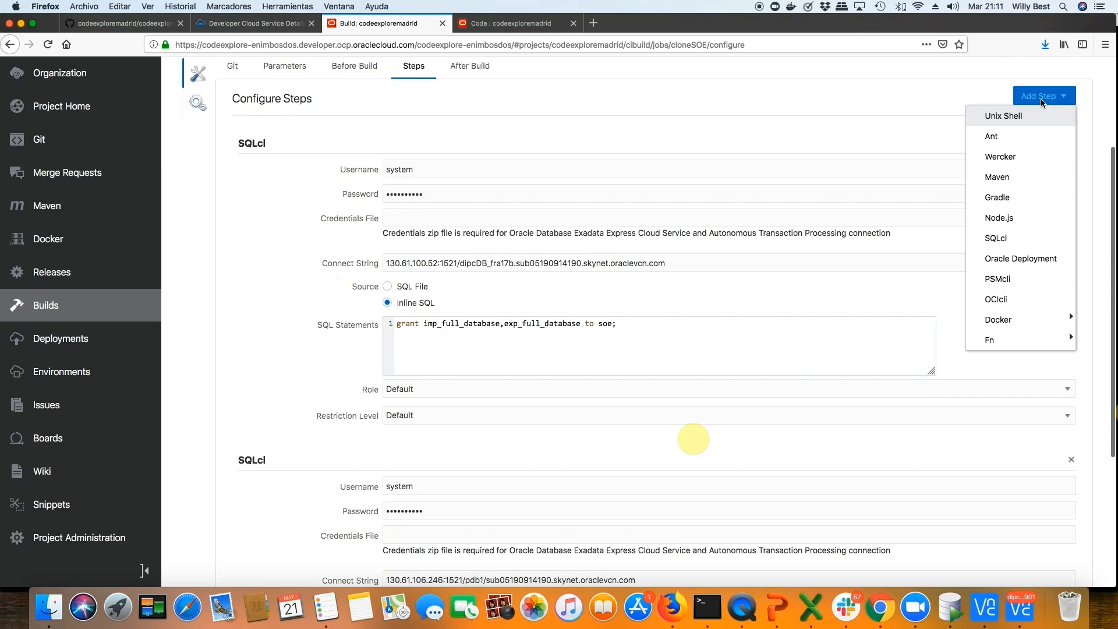
{"action": "scroll", "coordinate": [820, 412], "scroll_direction": "down", "scroll_amount": 5}
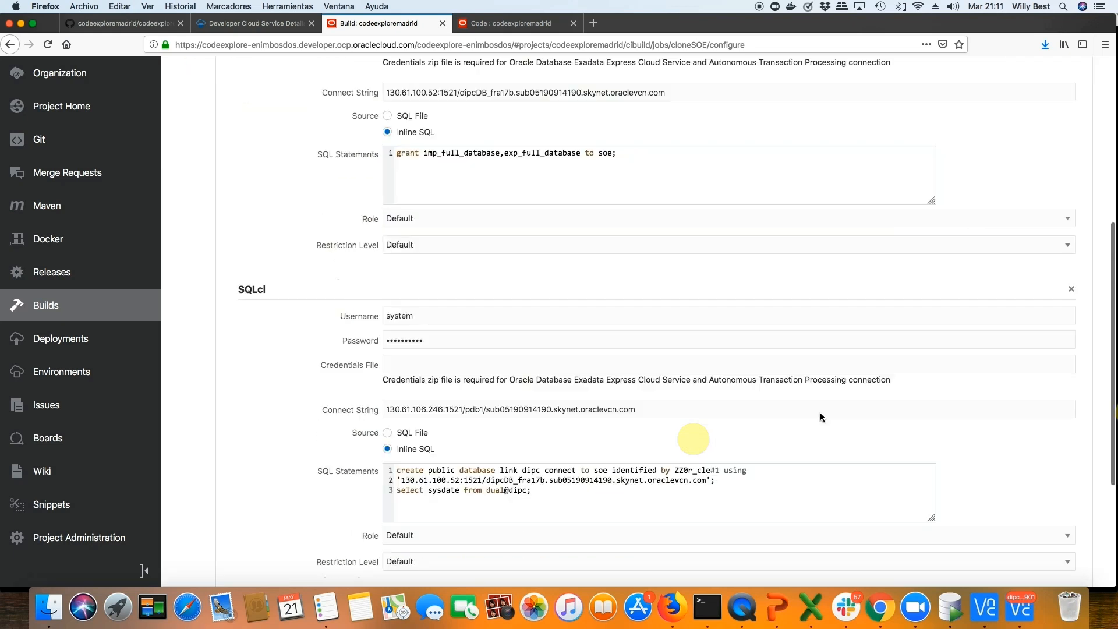
{"action": "scroll", "coordinate": [820, 417], "scroll_direction": "down", "scroll_amount": 3}
{"action": "scroll", "coordinate": [820, 413], "scroll_direction": "down", "scroll_amount": 3}
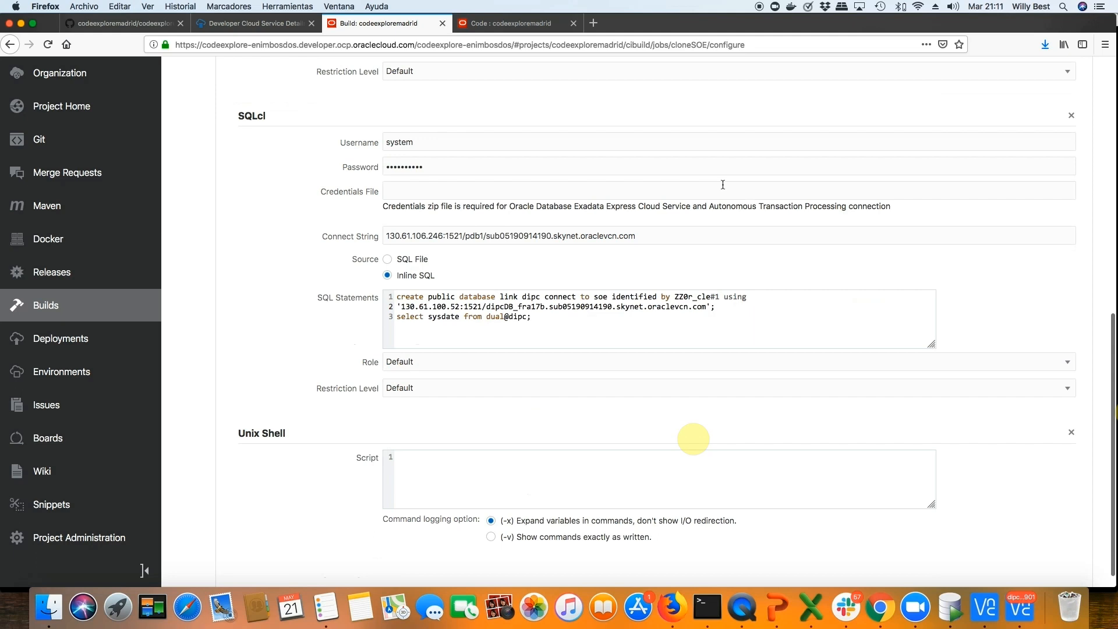
{"action": "left_click", "coordinate": [431, 460]}
{"action": "key", "text": "super+v"}
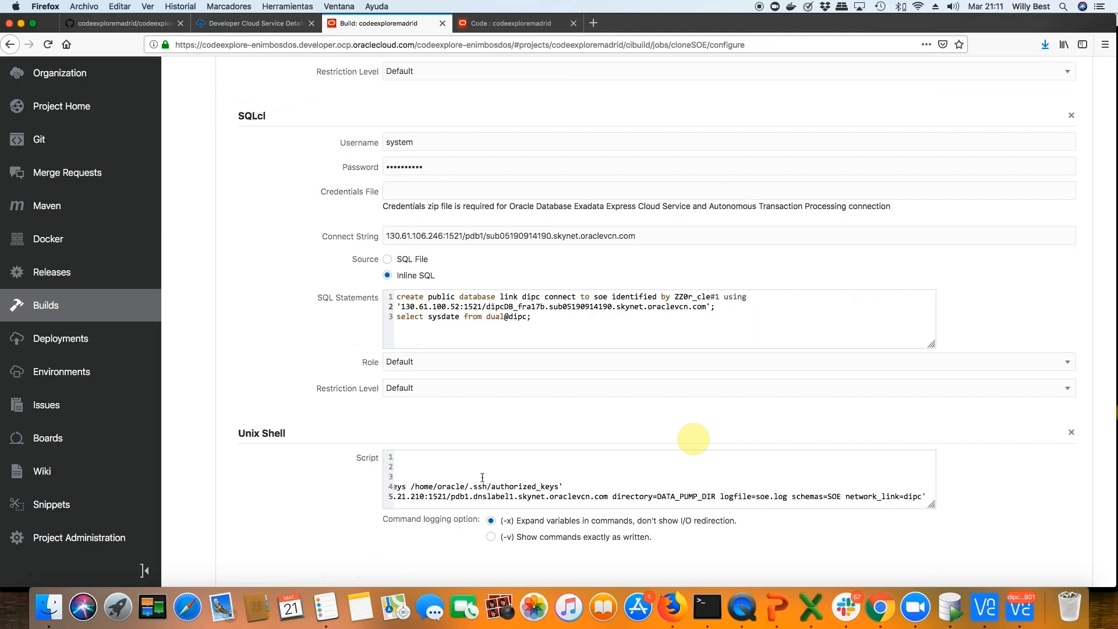
Replace the impdp connect string with 130.61.106.246:1521/pdb1/sub05190914190.skynet.oraclevcn.com from the second SQLcl step, and remove the address after oracle@.
{"action": "left_click", "coordinate": [432, 497]}
{"action": "left_click_drag", "start_coordinate": [605, 497], "coordinate": [498, 495]}
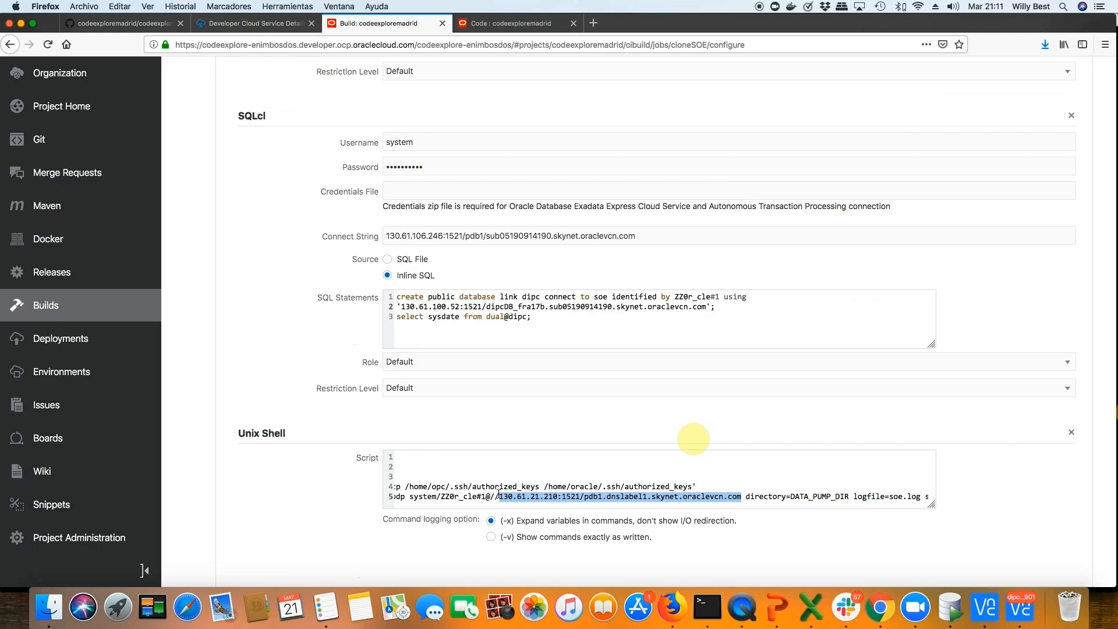
{"action": "key", "text": "BackSpace"}
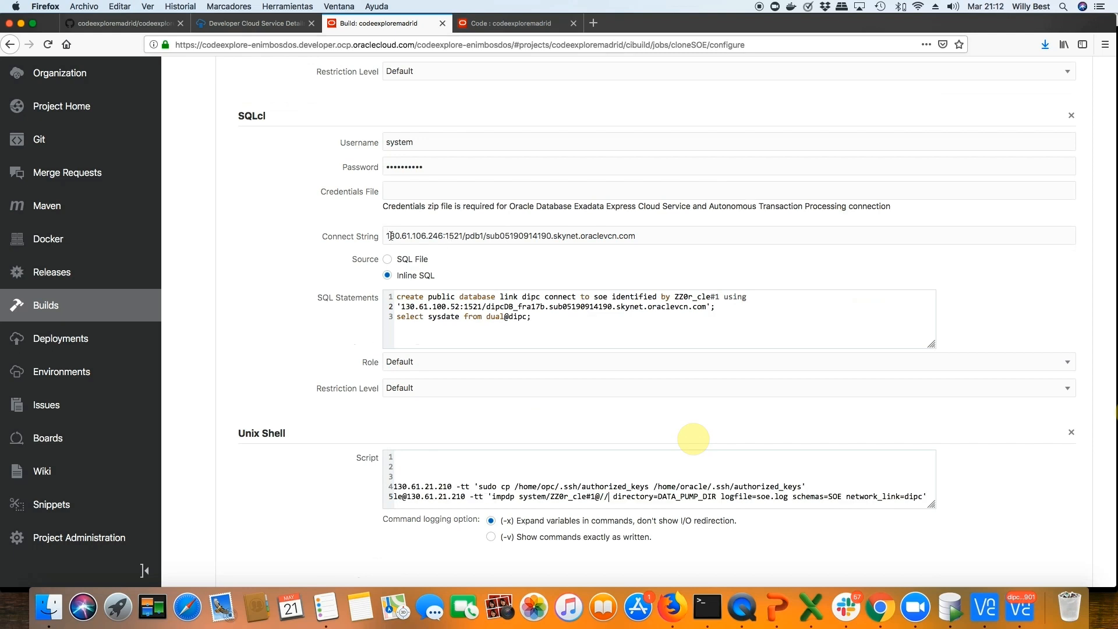
{"action": "left_click_drag", "start_coordinate": [386, 236], "coordinate": [646, 239]}
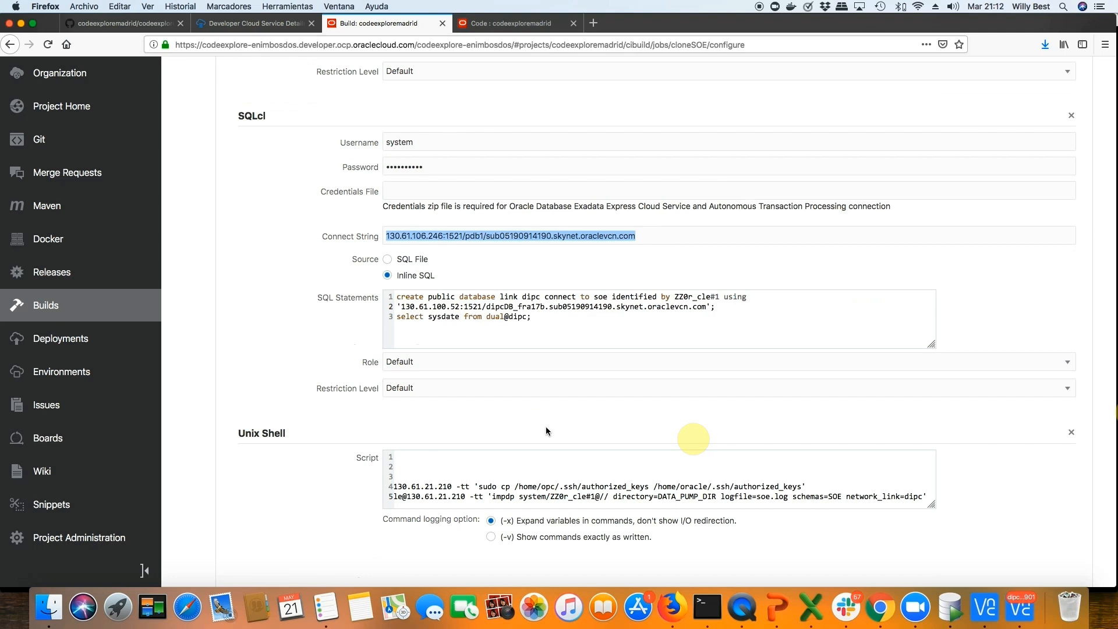
{"action": "left_click", "coordinate": [466, 497]}
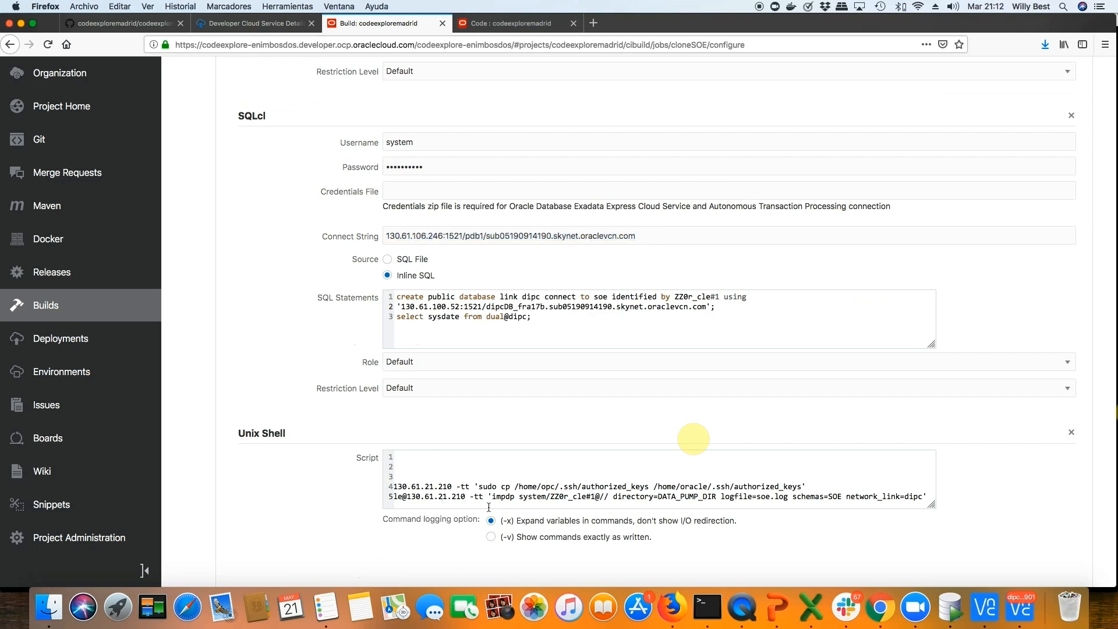
{"action": "key", "text": "BackSpace"}
{"action": "key", "text": "BackSpace"}
{"action": "key", "text": "BackSpace"}
{"action": "key", "text": "BackSpace"}
{"action": "key", "text": "BackSpace"}
{"action": "key", "text": "BackSpace"}
{"action": "key", "text": "BackSpace"}
{"action": "key", "text": "BackSpace"}
{"action": "key", "text": "BackSpace"}
{"action": "key", "text": "BackSpace"}
{"action": "key", "text": "BackSpace"}
{"action": "key", "text": "BackSpace"}
{"action": "key", "text": "BackSpace"}
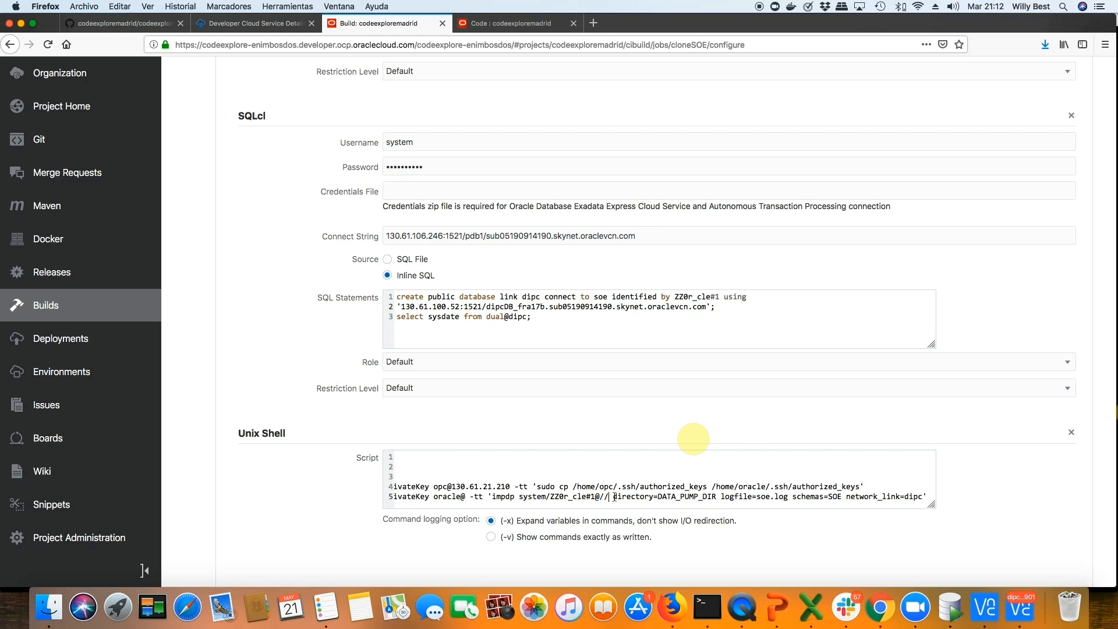
{"action": "key", "text": "super+v"}
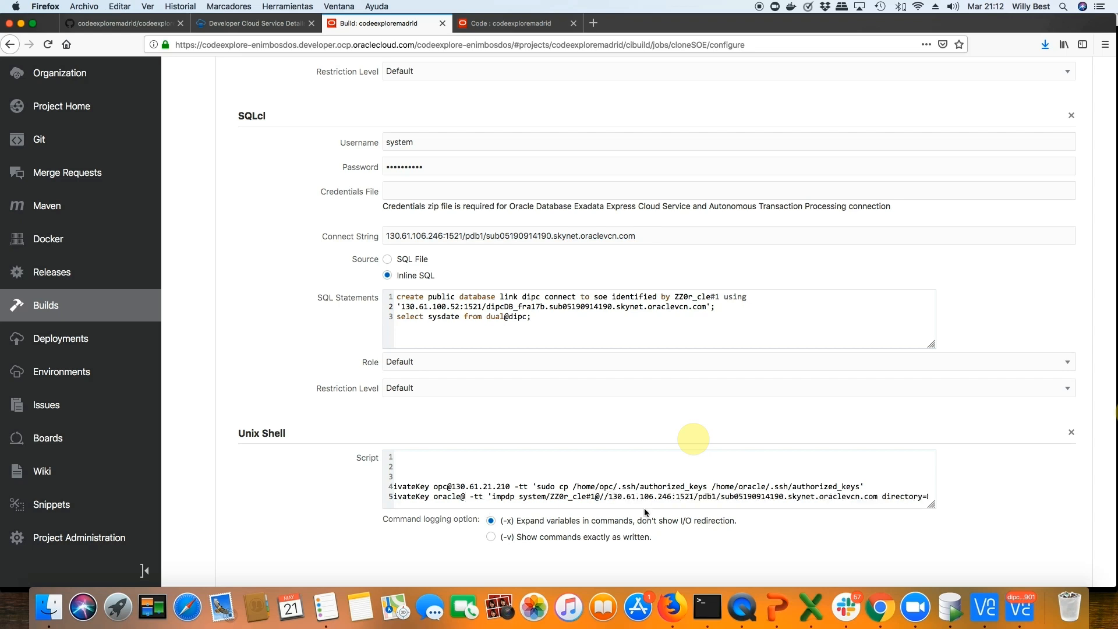
Set the host in both the oracle@ and opc@ ssh commands to 130.61.106.246.
{"action": "left_click_drag", "start_coordinate": [609, 496], "coordinate": [671, 496]}
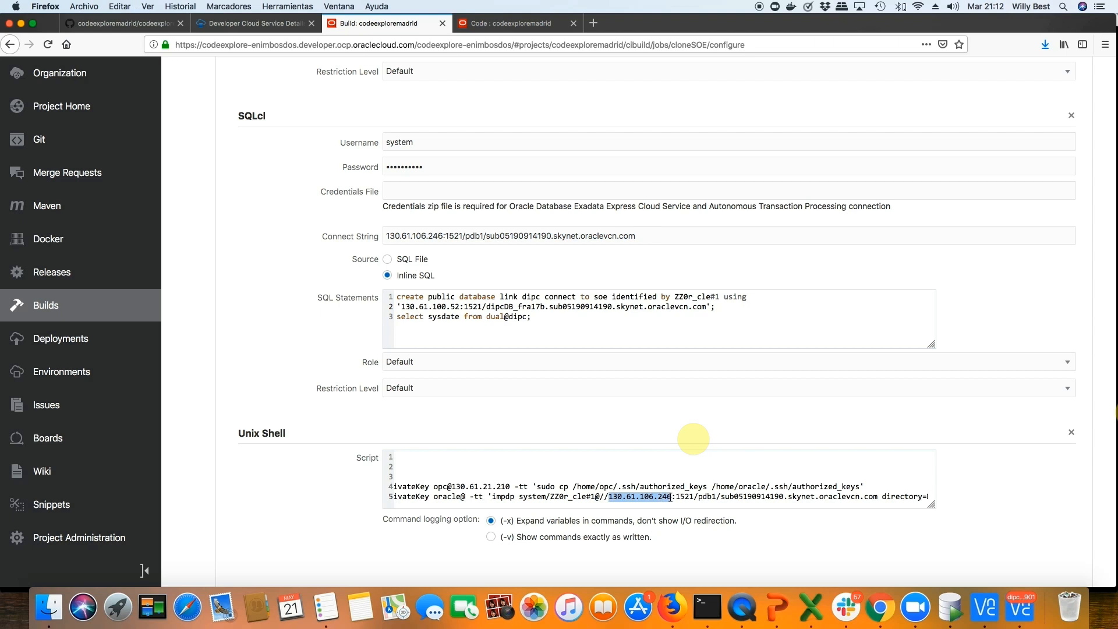
{"action": "left_click", "coordinate": [465, 495]}
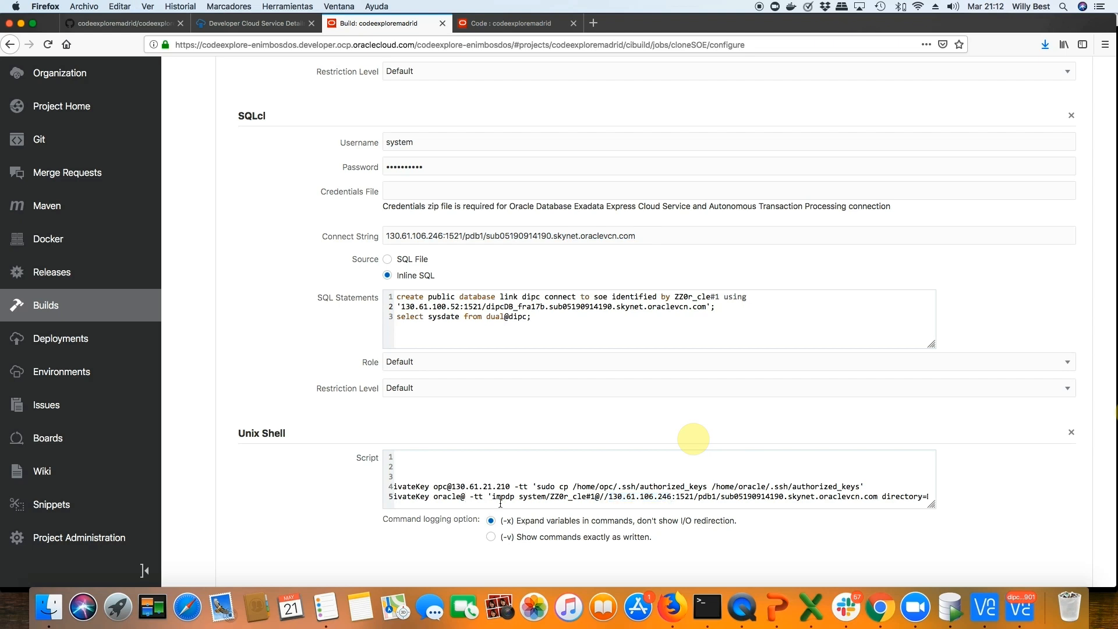
{"action": "key", "text": "super+v"}
{"action": "left_click_drag", "start_coordinate": [452, 486], "coordinate": [511, 485]}
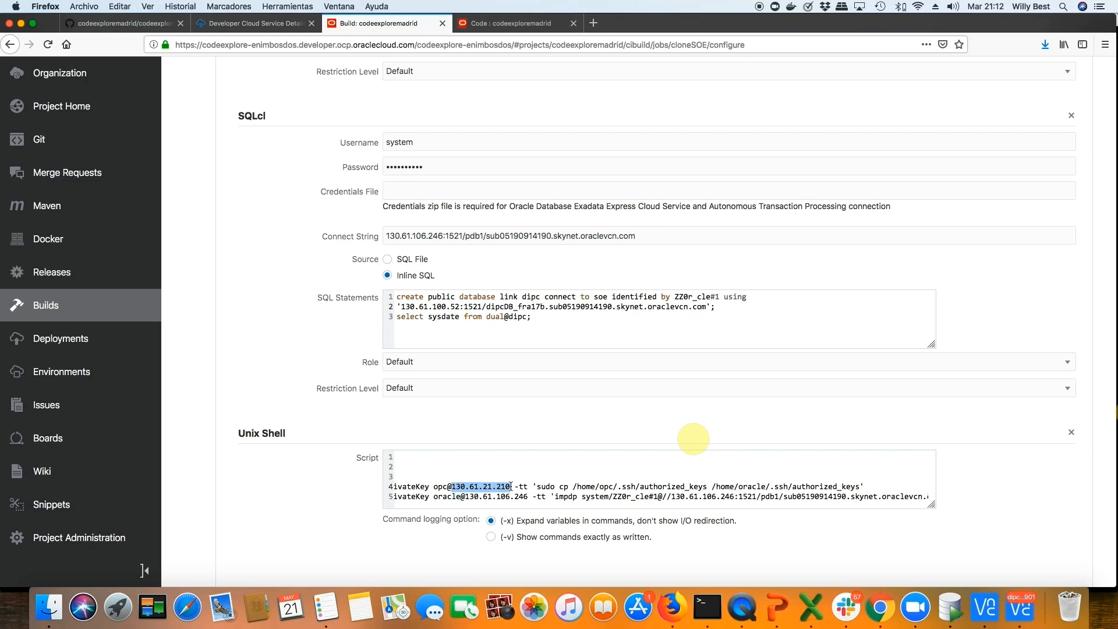
{"action": "key", "text": "super+v"}
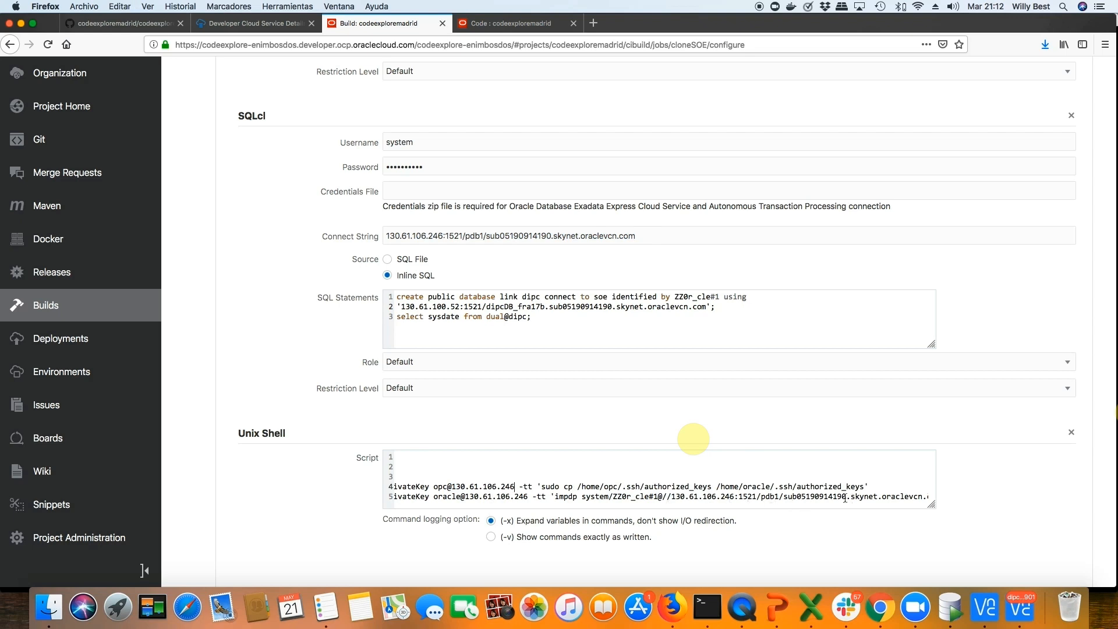
Save the cloneSOE job configuration and start a build.
{"action": "scroll", "coordinate": [1107, 118], "scroll_direction": "up", "scroll_amount": 5}
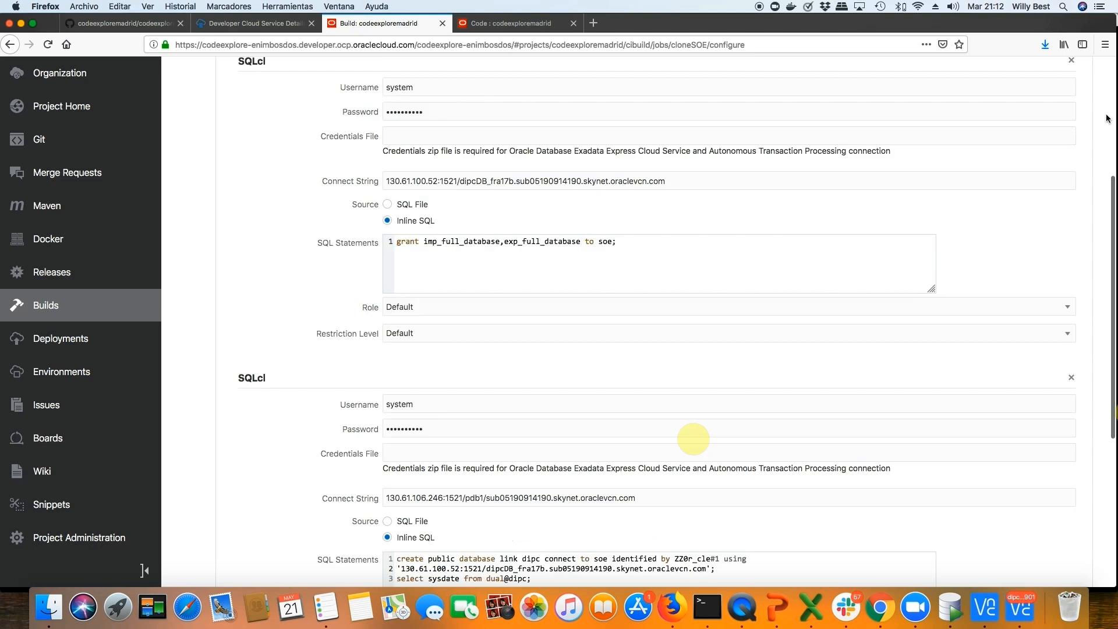
{"action": "scroll", "coordinate": [1095, 121], "scroll_direction": "up", "scroll_amount": 4}
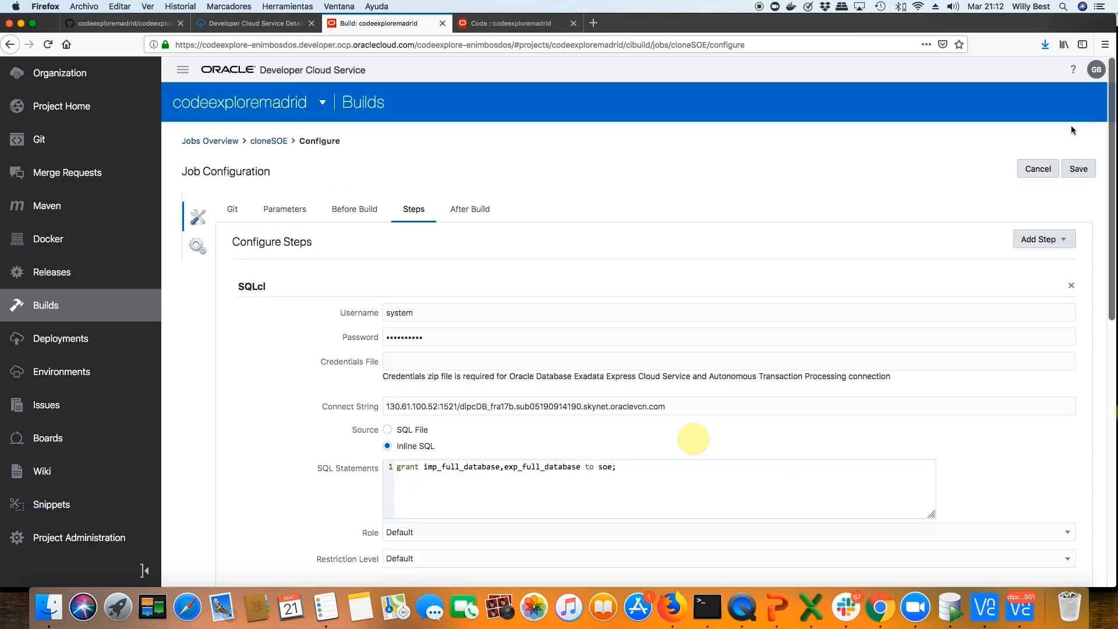
{"action": "left_click", "coordinate": [1079, 170]}
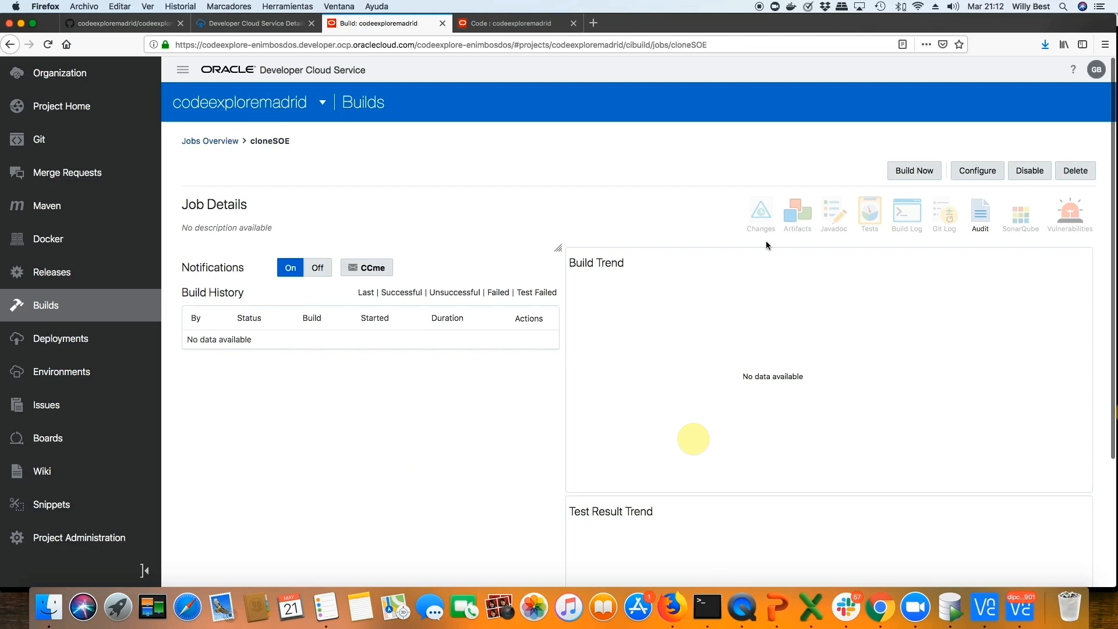
{"action": "left_click", "coordinate": [914, 172]}
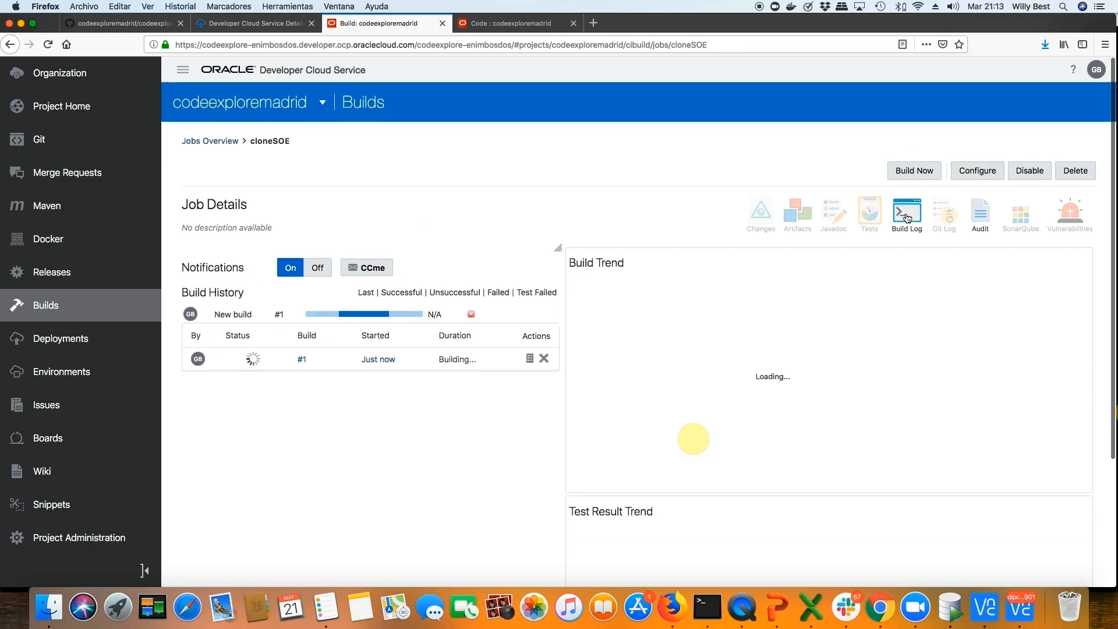
Examine cloneSOE's build log for the grant, database link and SOE import results, including the final errors and status.
{"action": "left_click", "coordinate": [907, 216]}
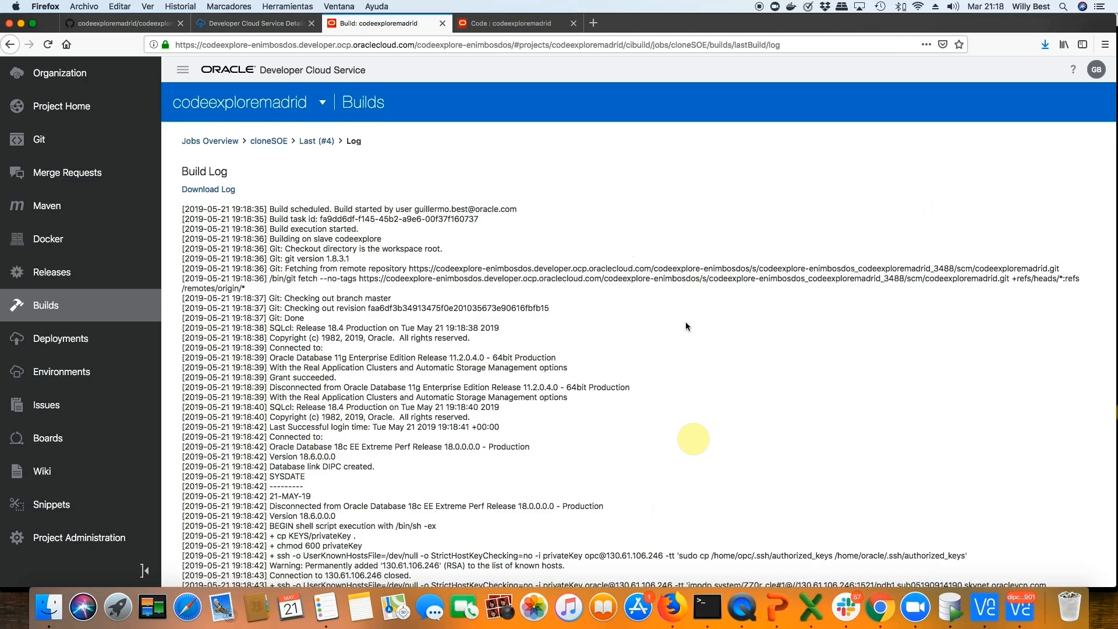
{"action": "scroll", "coordinate": [686, 326], "scroll_direction": "down", "scroll_amount": 3}
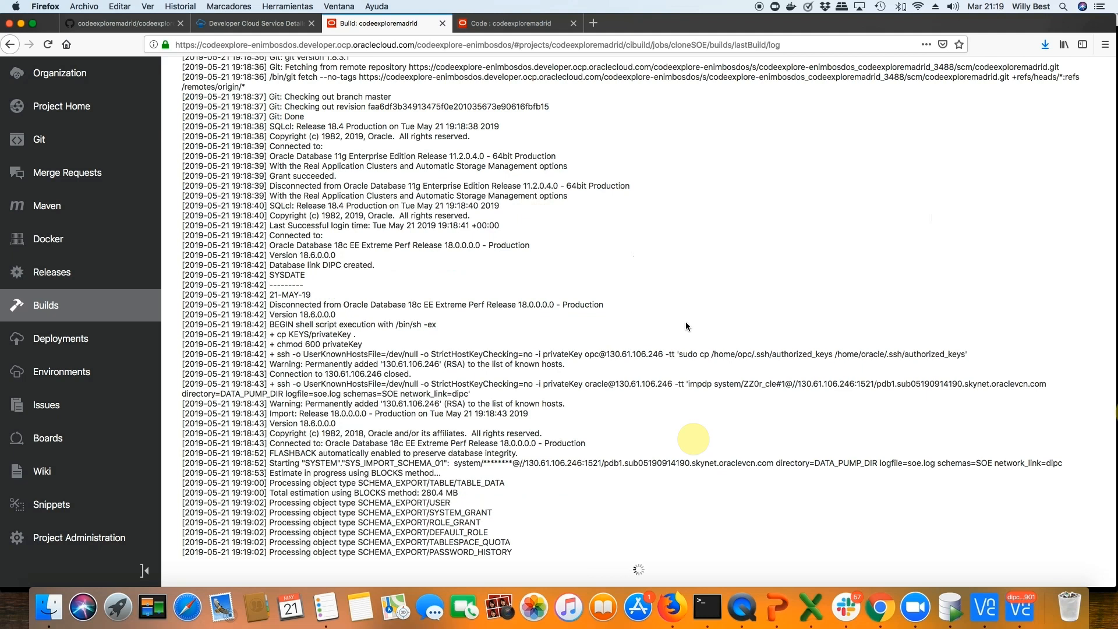
{"action": "scroll", "coordinate": [693, 337], "scroll_direction": "up", "scroll_amount": 3}
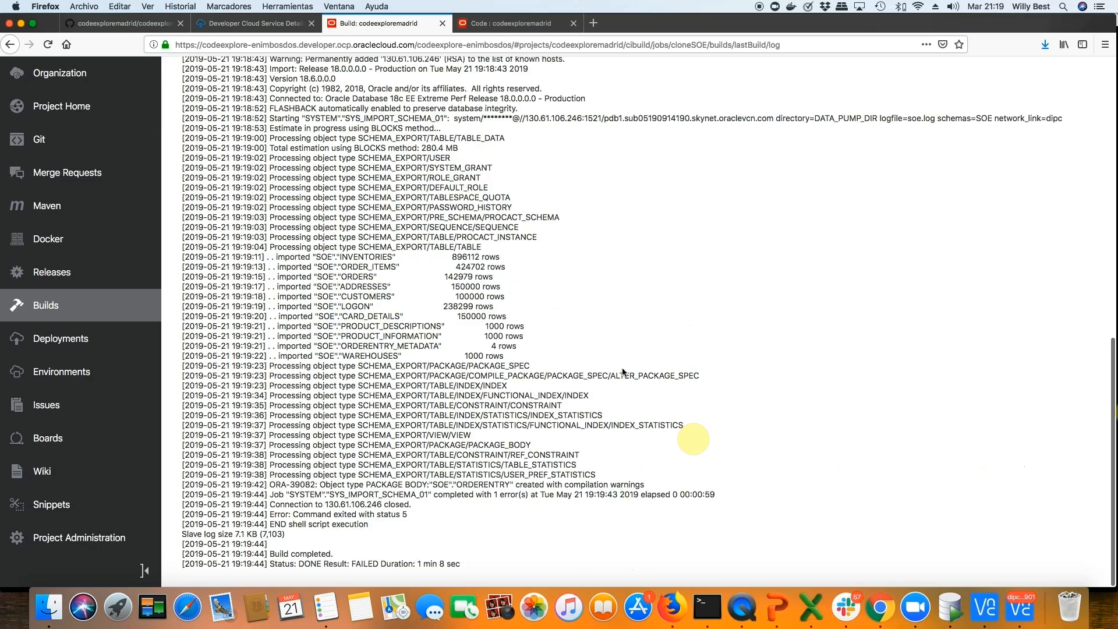
{"action": "scroll", "coordinate": [621, 371], "scroll_direction": "up", "scroll_amount": 10}
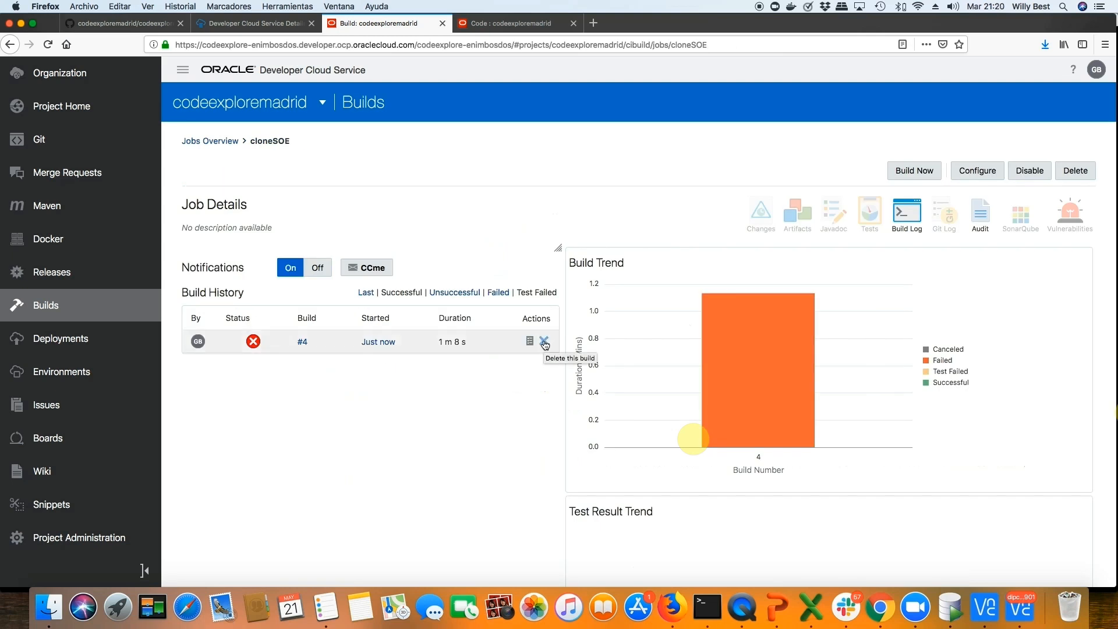
{"action": "mouse_move", "coordinate": [760, 337]}
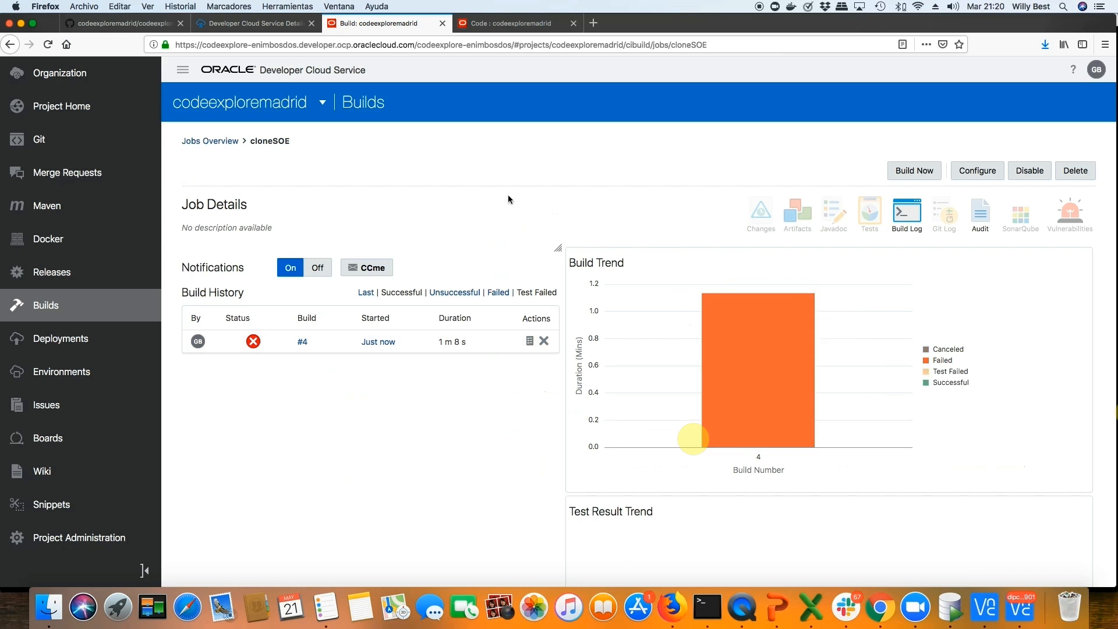
{"action": "left_click", "coordinate": [906, 213]}
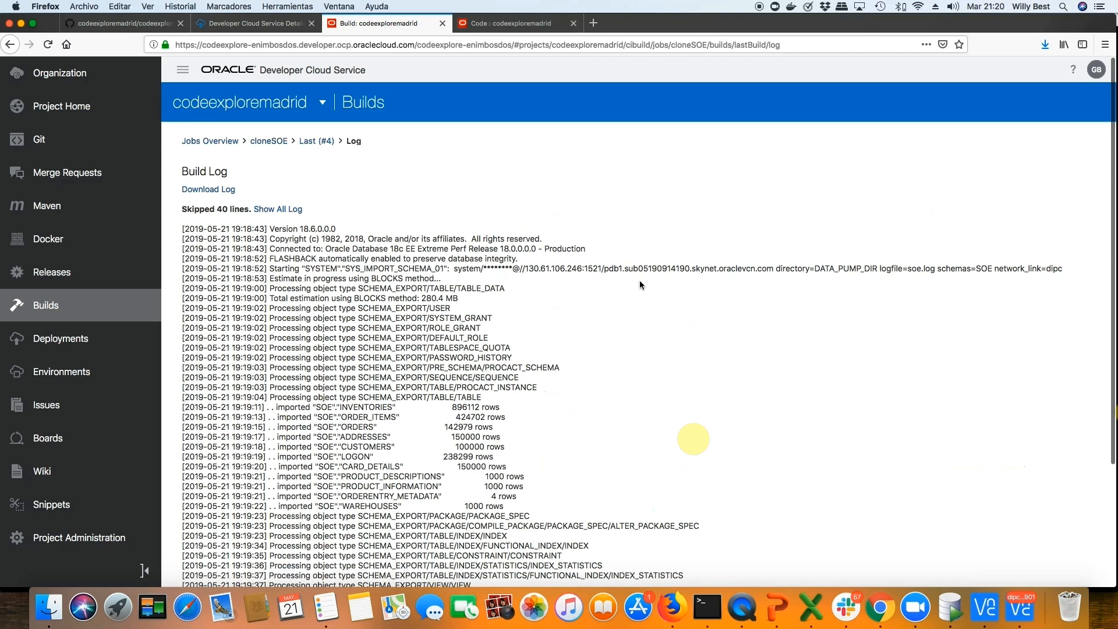
{"action": "scroll", "coordinate": [640, 284], "scroll_direction": "down", "scroll_amount": 5}
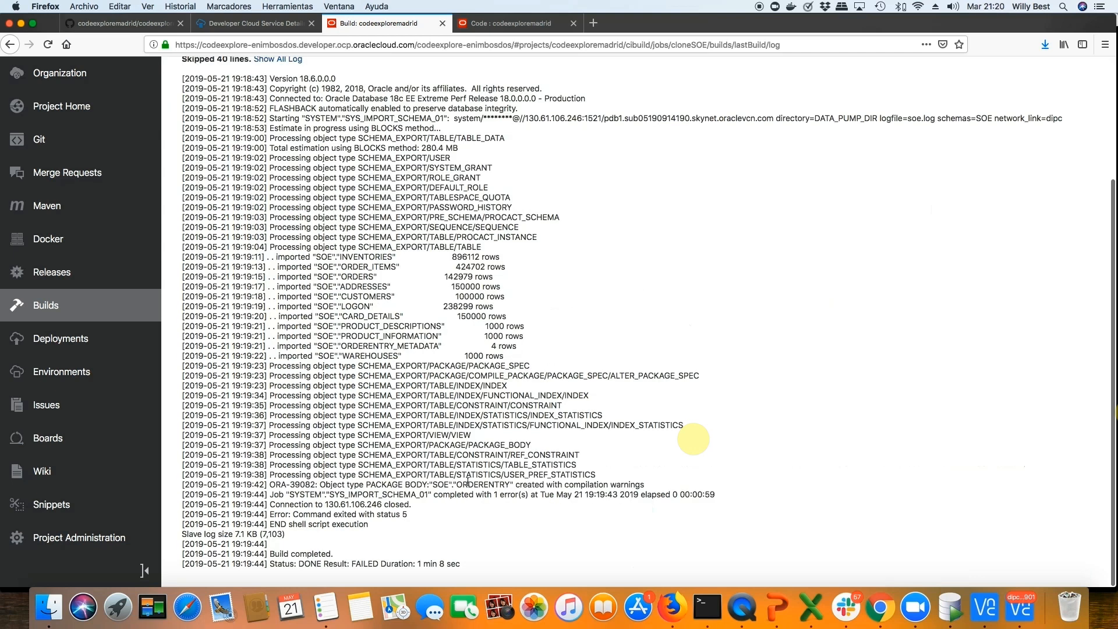
{"action": "left_click_drag", "start_coordinate": [483, 484], "coordinate": [426, 491]}
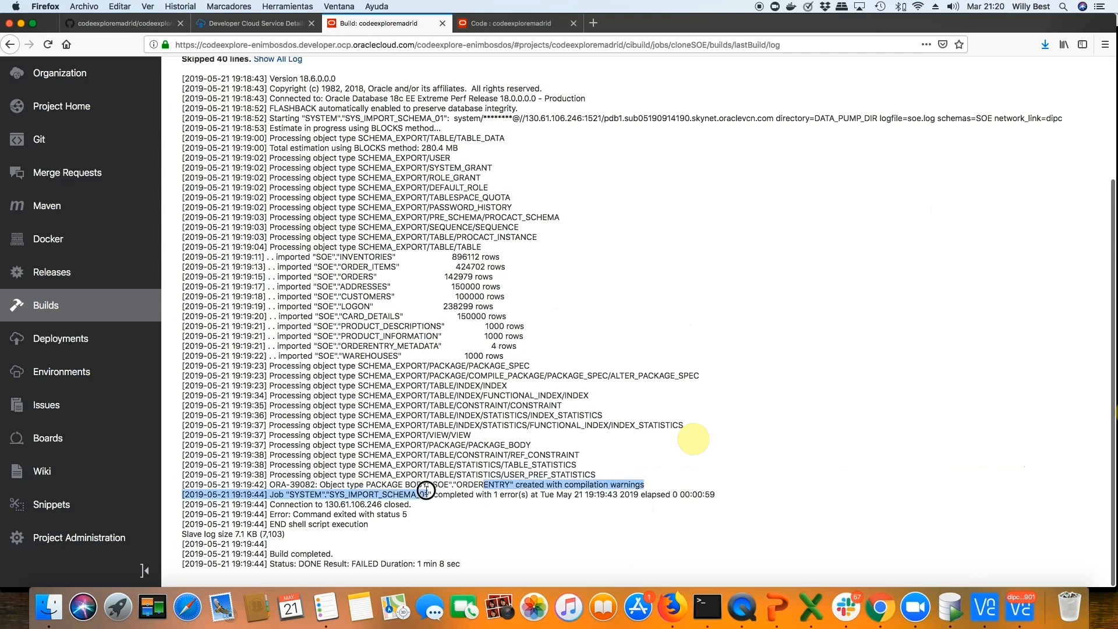
{"action": "left_click", "coordinate": [427, 490]}
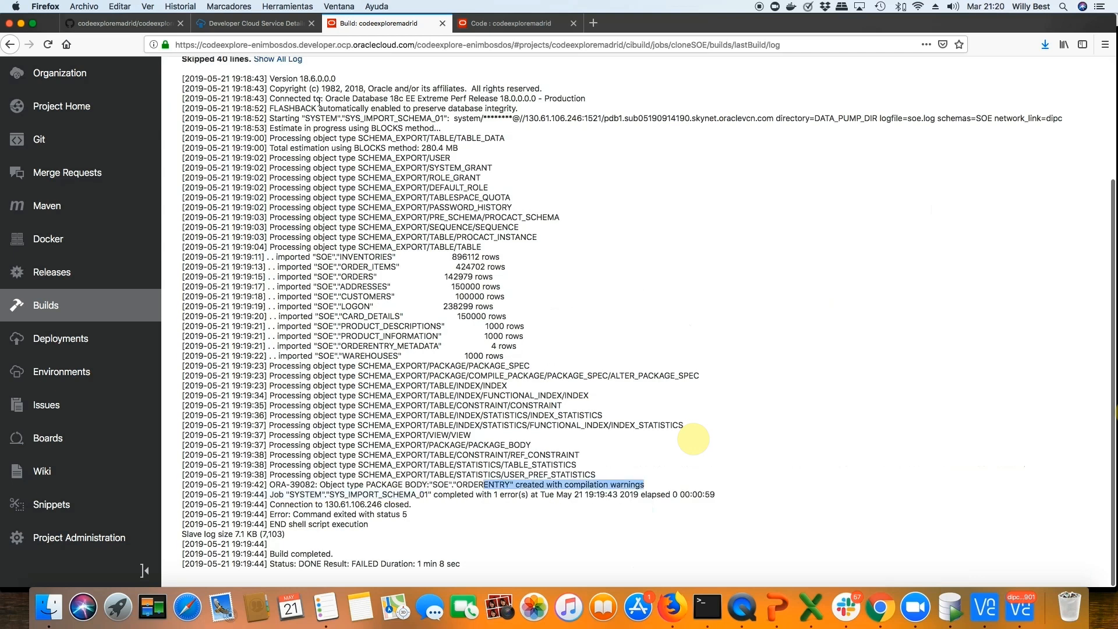
{"action": "scroll", "coordinate": [319, 102], "scroll_direction": "up", "scroll_amount": 5}
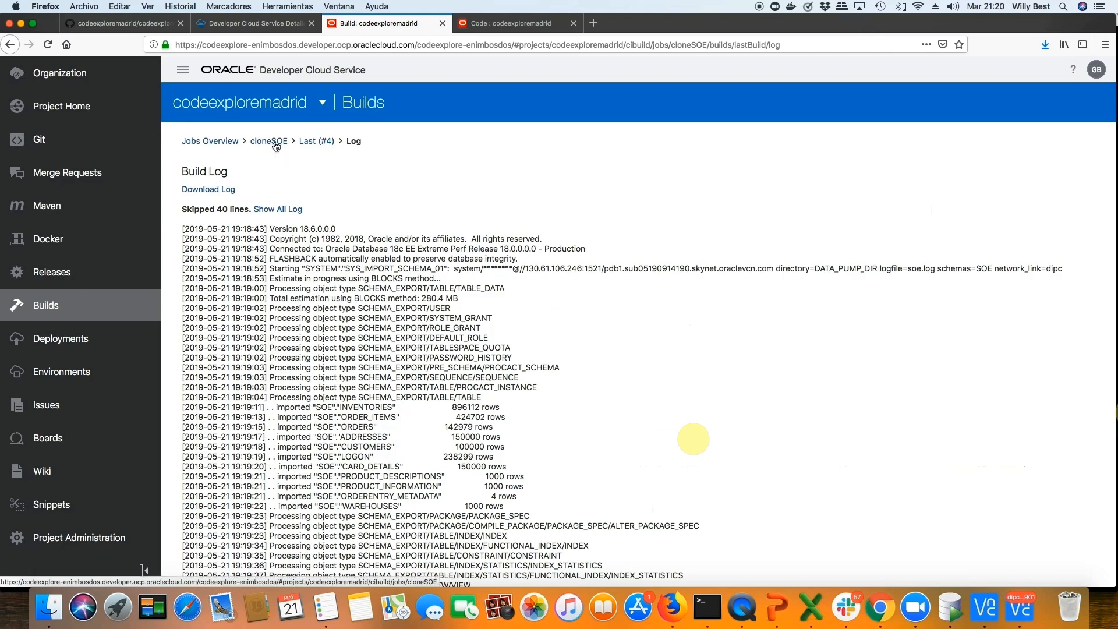
Open the checkSOE job's configuration and replace the soe password in its second SQLcl step.
{"action": "left_click", "coordinate": [213, 142]}
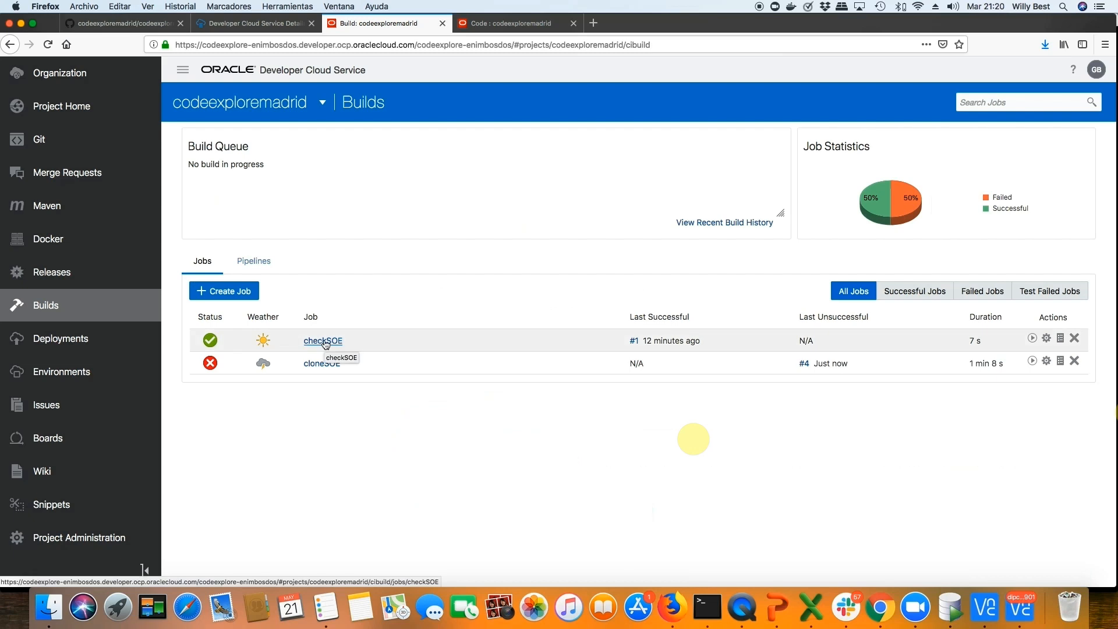
{"action": "left_click", "coordinate": [323, 342]}
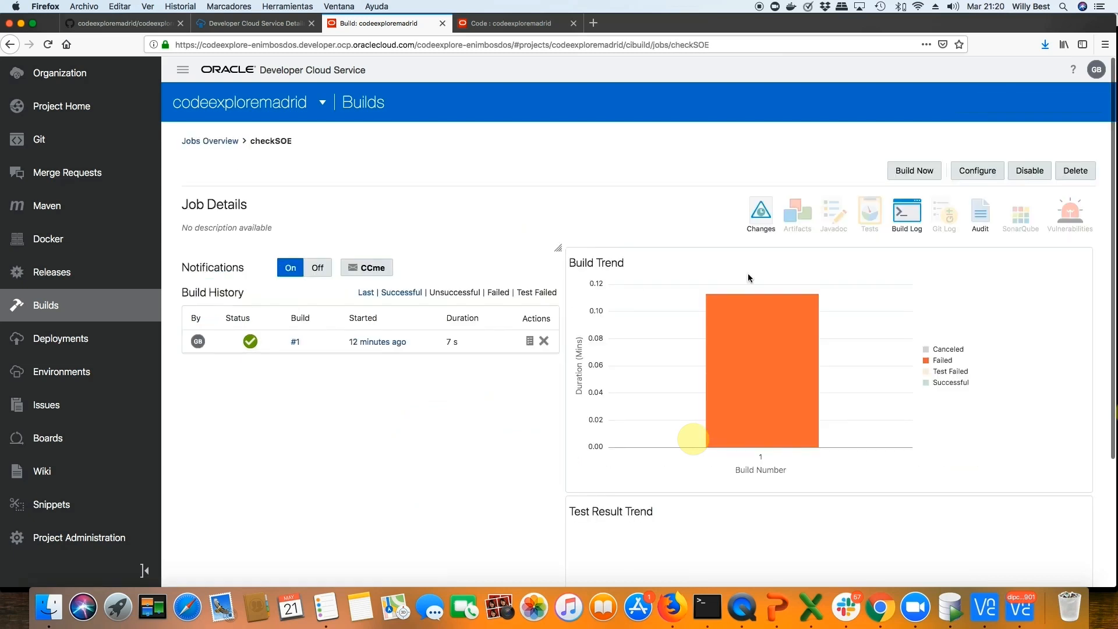
{"action": "left_click", "coordinate": [970, 170]}
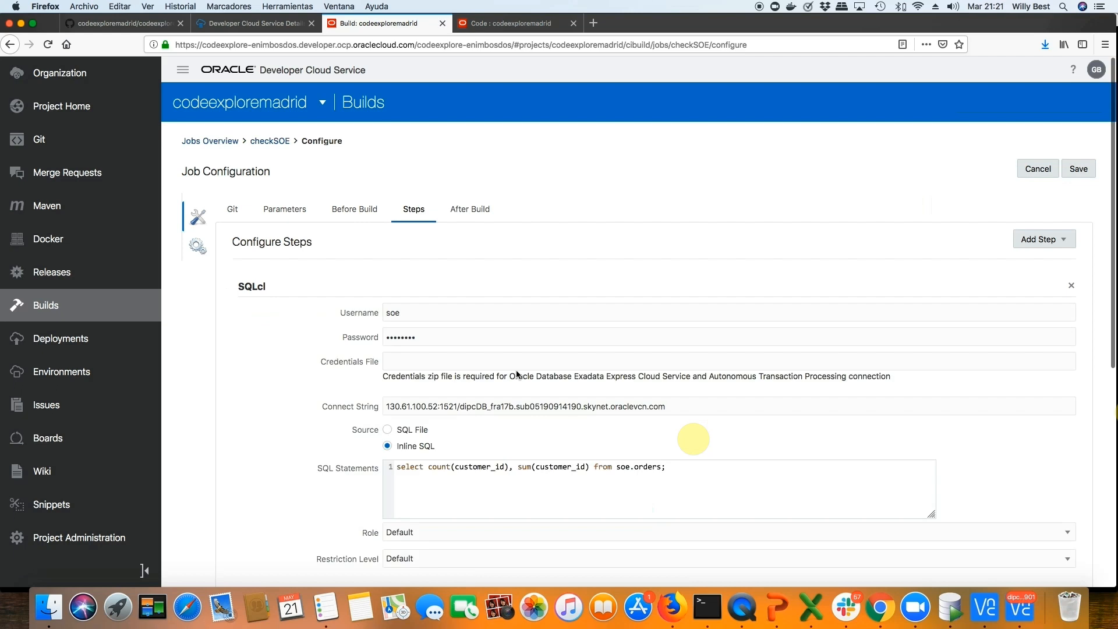
{"action": "scroll", "coordinate": [516, 369], "scroll_direction": "down", "scroll_amount": 6}
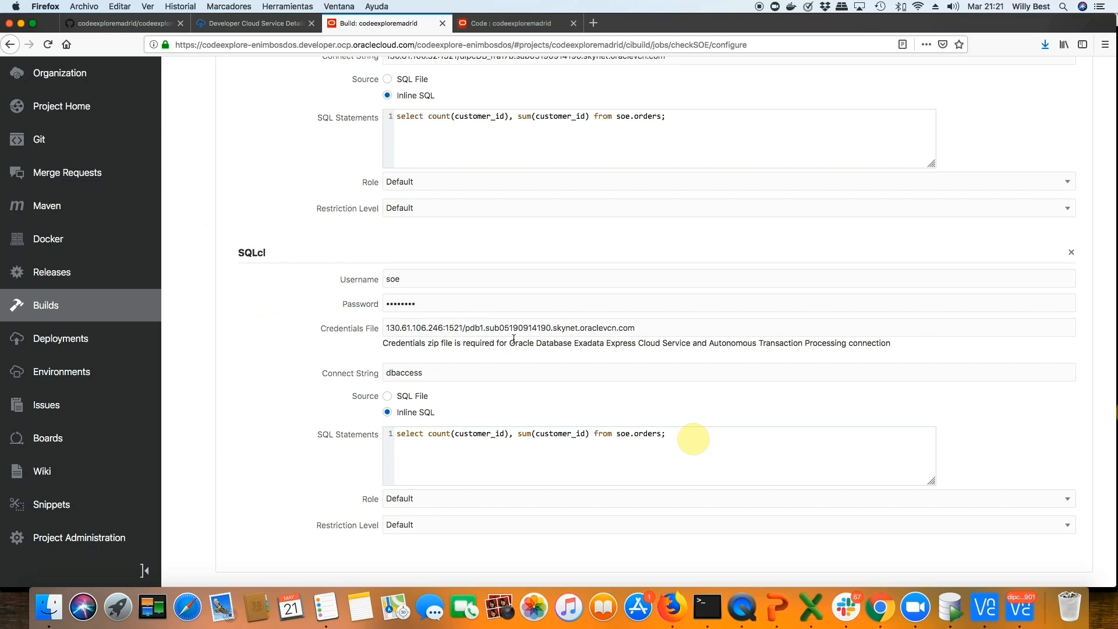
{"action": "scroll", "coordinate": [514, 338], "scroll_direction": "up", "scroll_amount": 3}
{"action": "left_click_drag", "start_coordinate": [428, 458], "coordinate": [370, 455]}
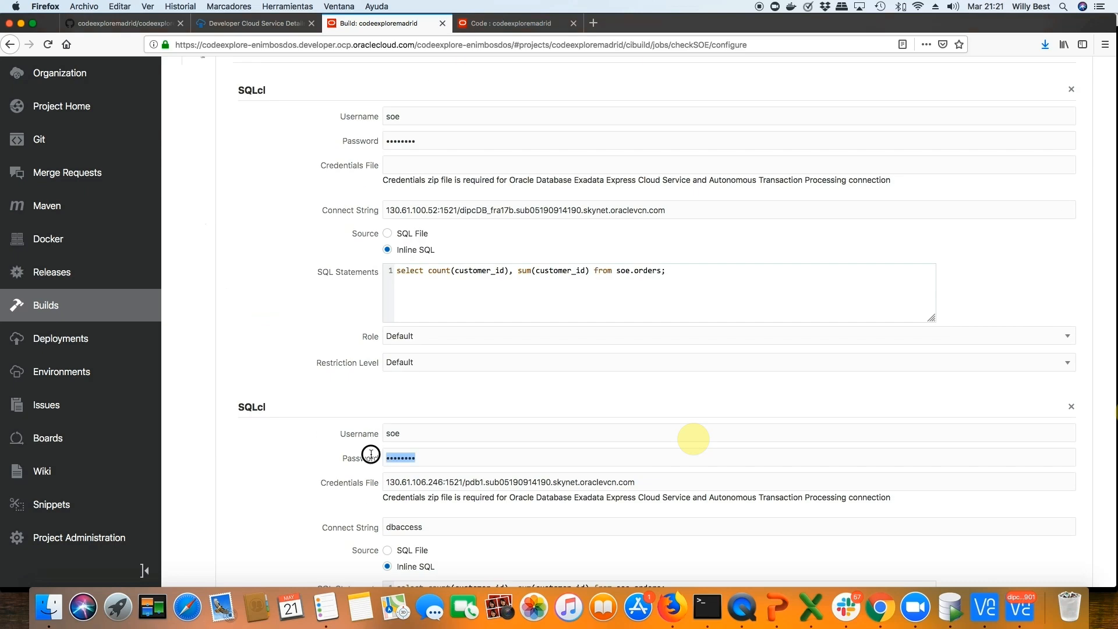
{"action": "key", "text": "super+v"}
In the second SQLcl step, move 130.61.106.246:1521/pdb1.sub05190914190.skynet.oraclevcn.com from Credentials File to Connect String, replacing the text there.
{"action": "scroll", "coordinate": [557, 427], "scroll_direction": "down", "scroll_amount": 2}
{"action": "left_click", "coordinate": [637, 407]}
{"action": "left_click_drag", "start_coordinate": [636, 407], "coordinate": [378, 409]}
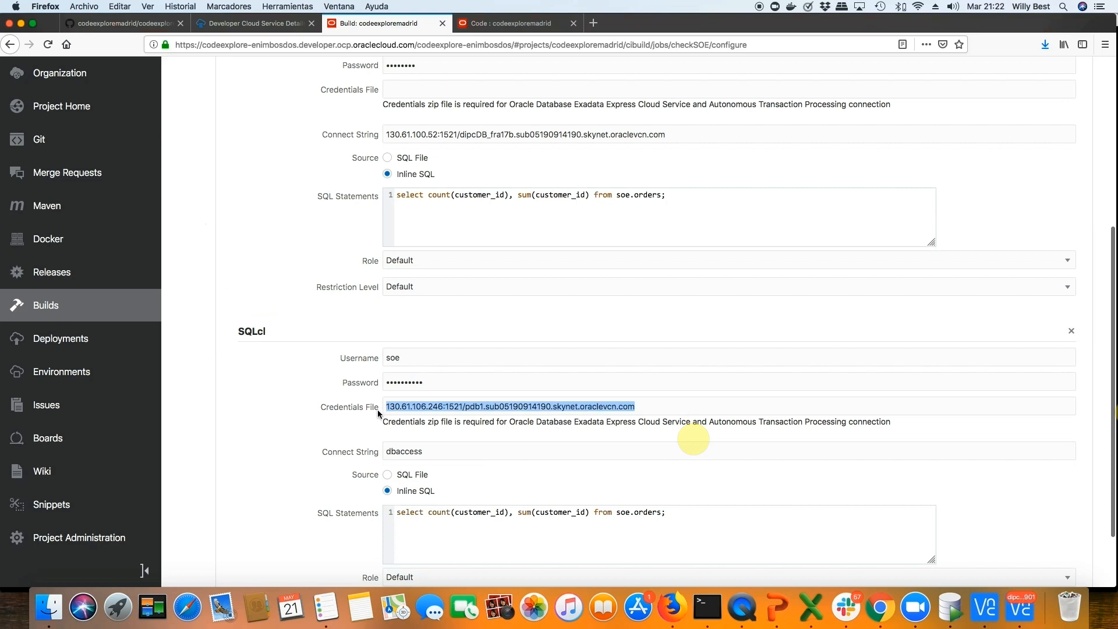
{"action": "key", "text": "super+x"}
{"action": "double_click", "coordinate": [432, 452]}
{"action": "key", "text": "BackSpace"}
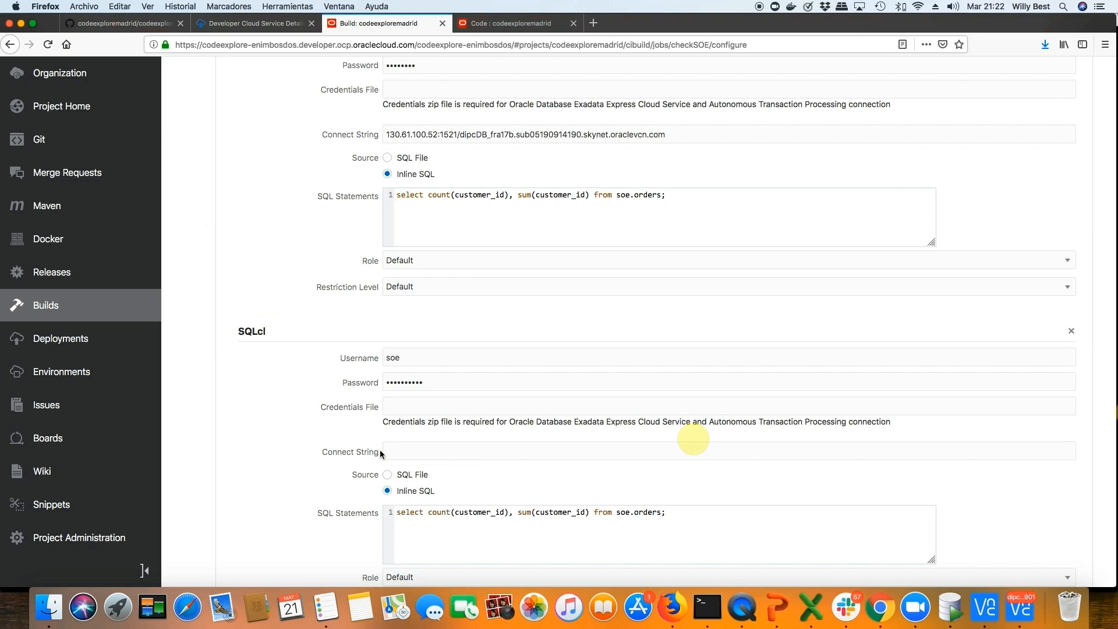
{"action": "key", "text": "super+v"}
{"action": "scroll", "coordinate": [508, 476], "scroll_direction": "down", "scroll_amount": 2}
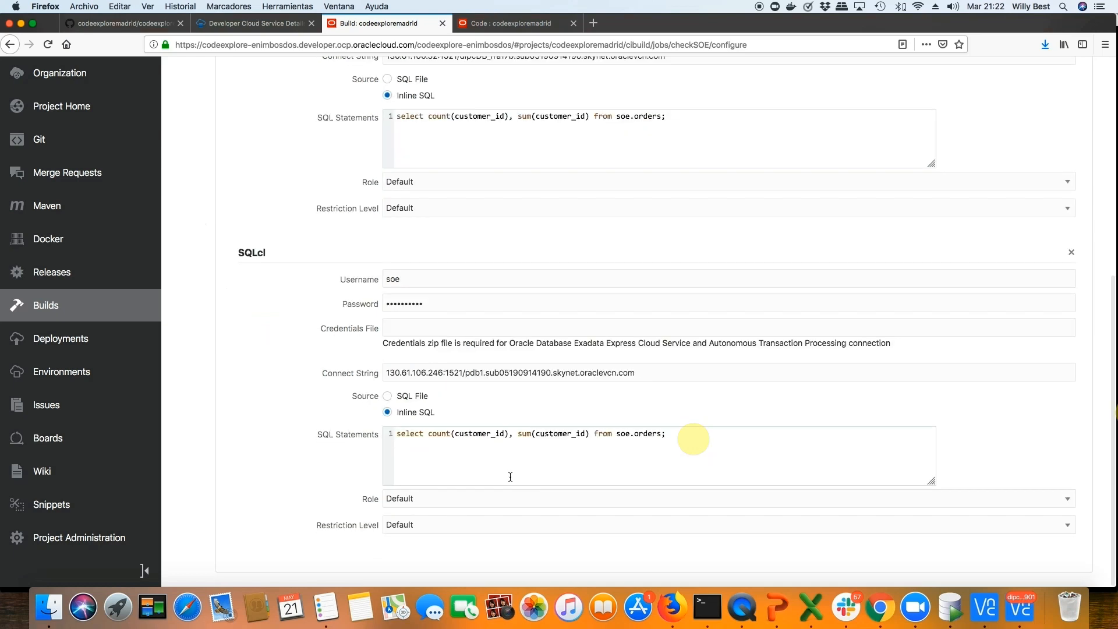
Save the checkSOE job configuration and start a build.
{"action": "scroll", "coordinate": [510, 476], "scroll_direction": "up", "scroll_amount": 6}
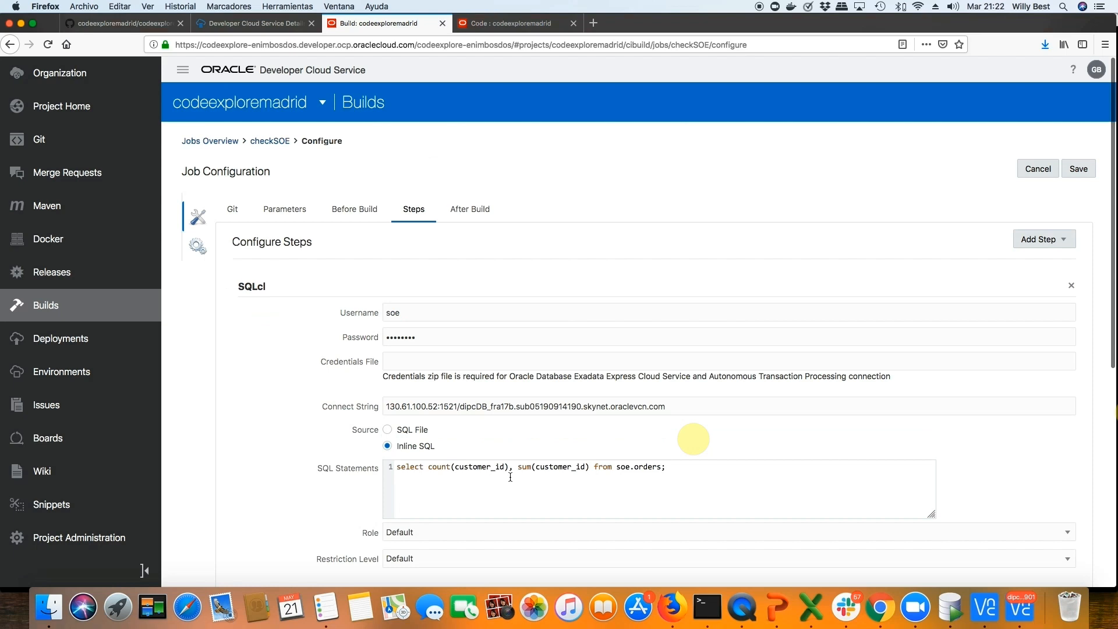
{"action": "left_click", "coordinate": [1078, 168]}
{"action": "left_click", "coordinate": [917, 172]}
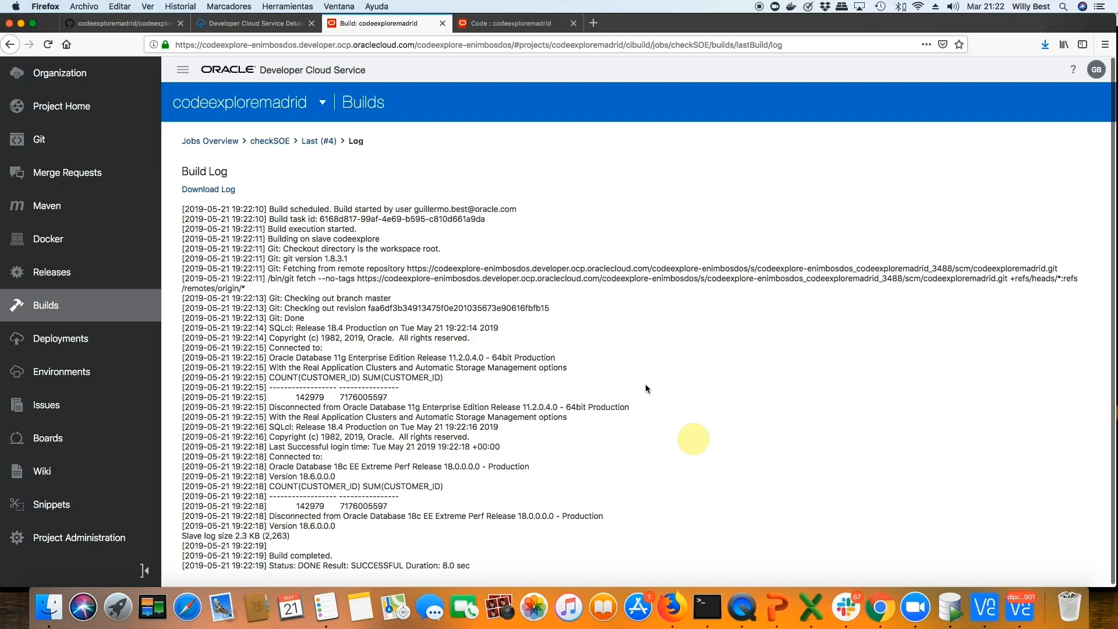
Compare the customer_id sums and counts returned by the two databases in checkSOE's build log.
{"action": "double_click", "coordinate": [367, 397]}
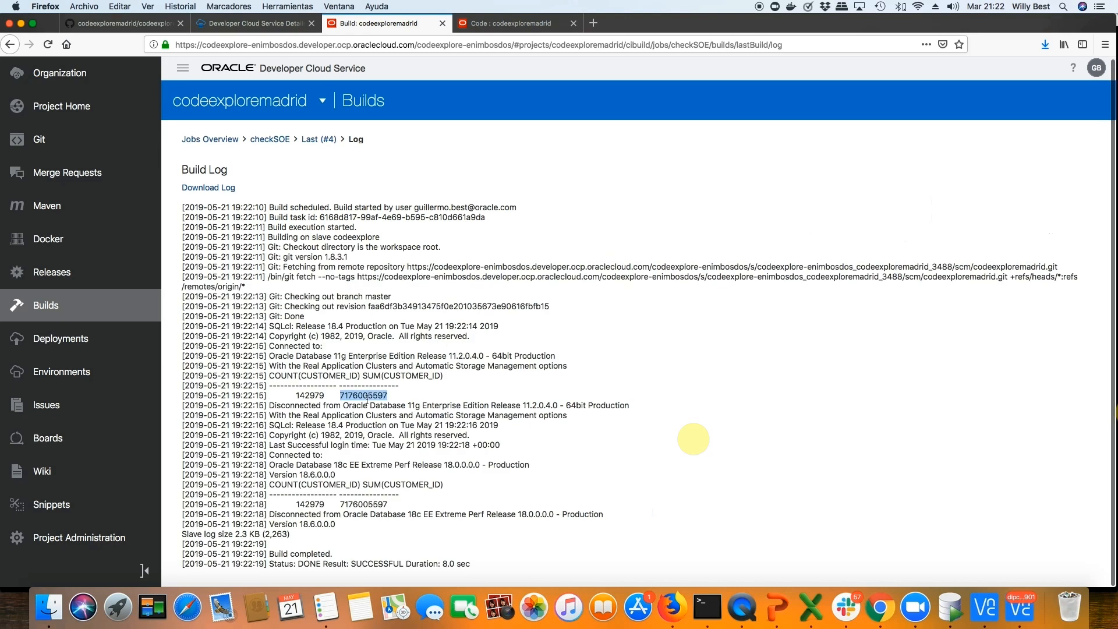
{"action": "double_click", "coordinate": [363, 505]}
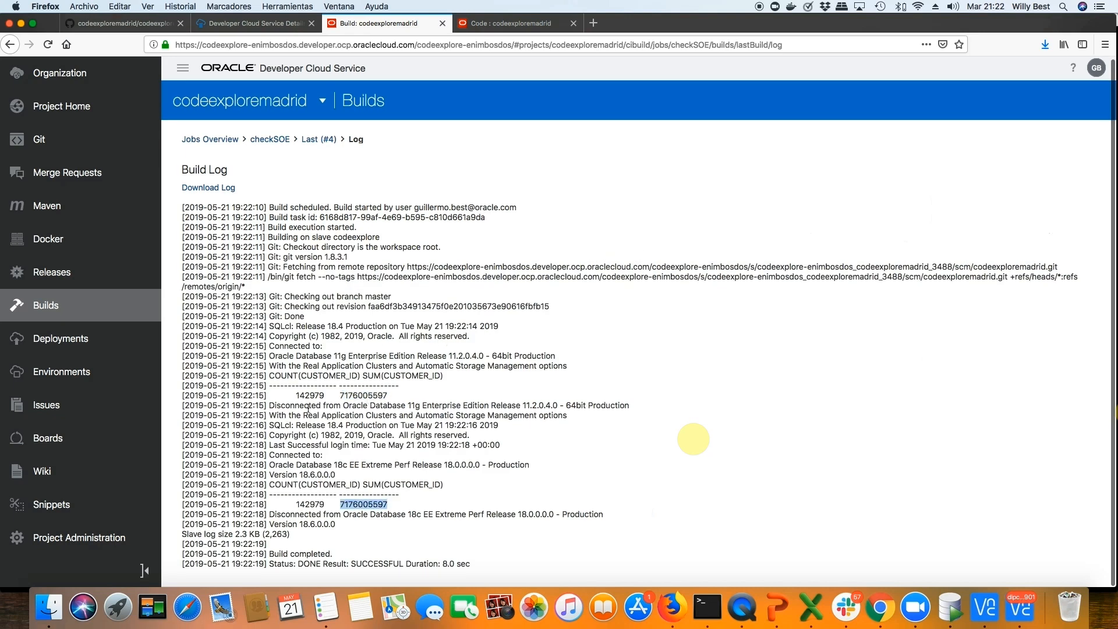
{"action": "double_click", "coordinate": [310, 395]}
{"action": "double_click", "coordinate": [314, 504]}
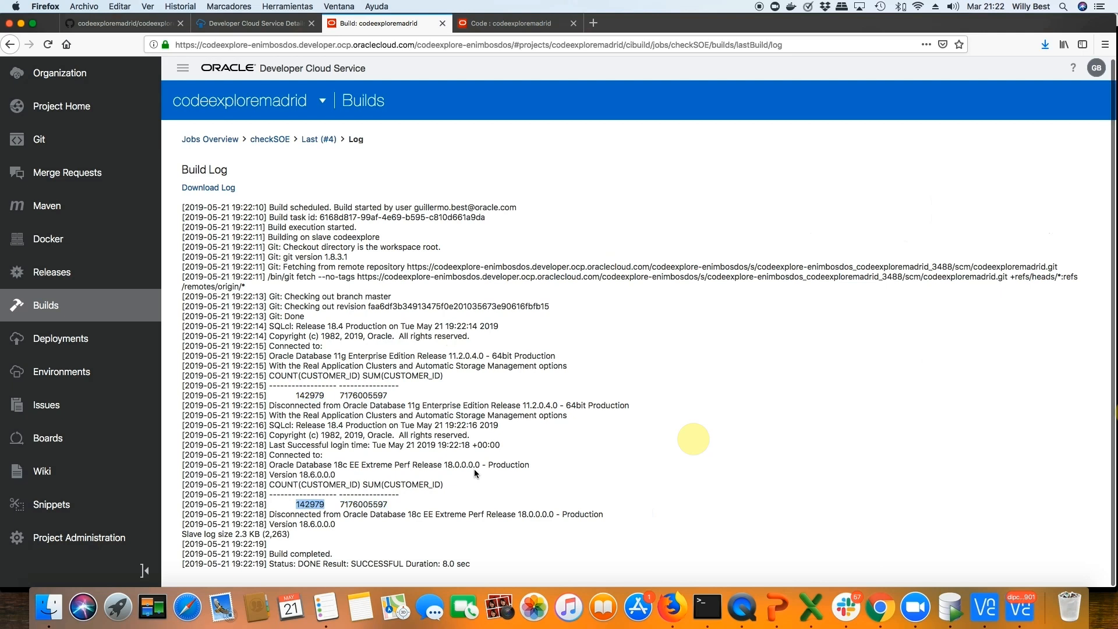
Return to the jobs overview and create a job named enableORDS_SOE_ORDERS with a software template.
{"action": "left_click", "coordinate": [275, 144]}
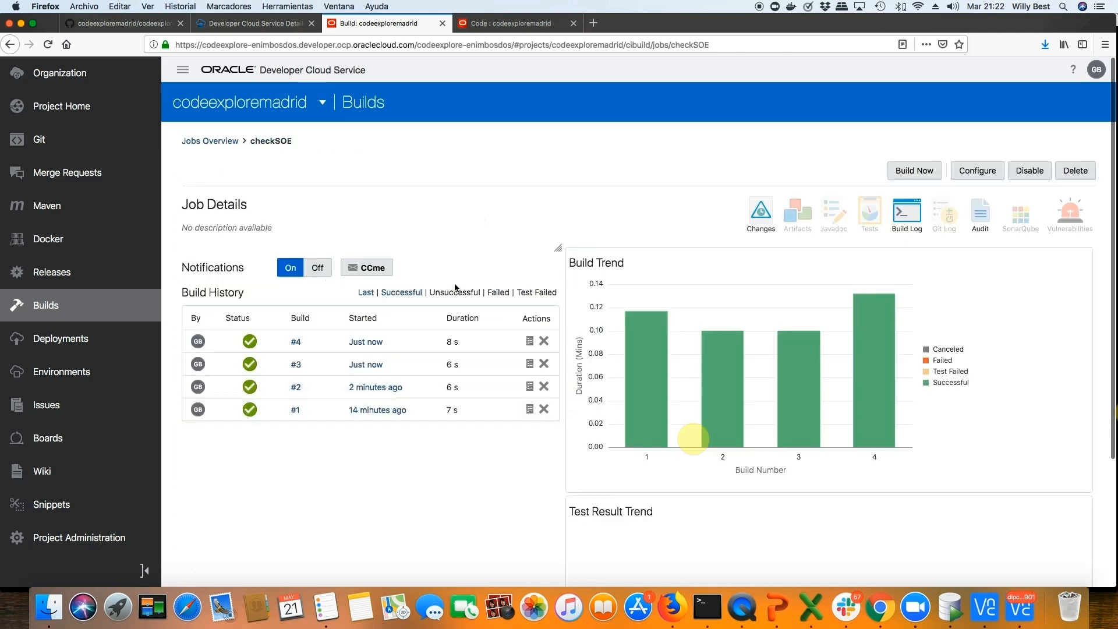
{"action": "left_click", "coordinate": [219, 140]}
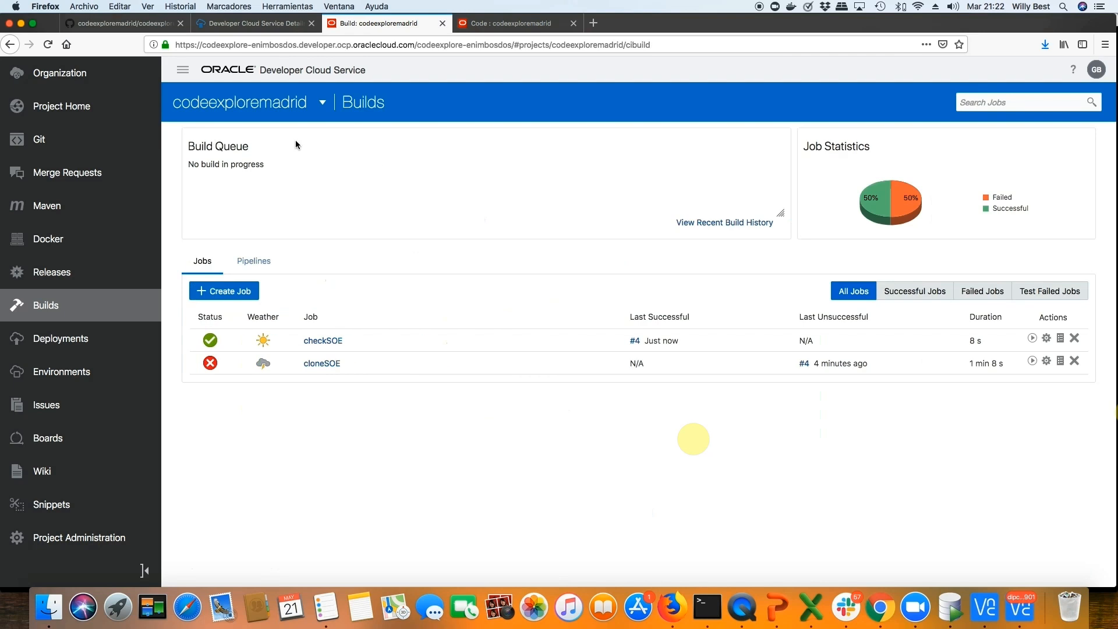
{"action": "left_click", "coordinate": [222, 287]}
{"action": "key", "text": "super+v"}
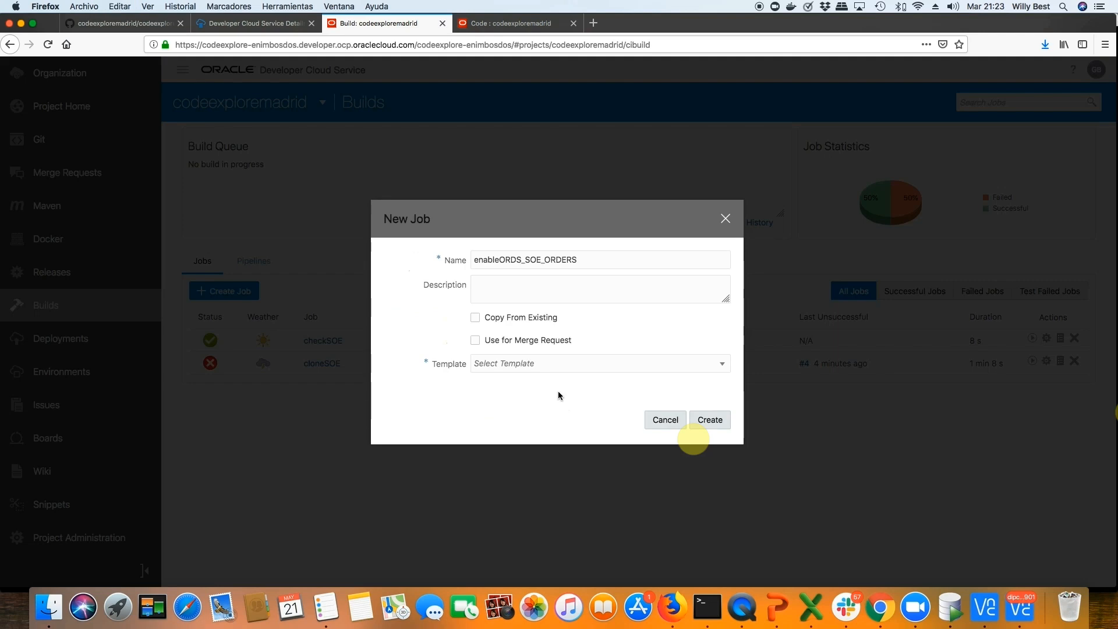
{"action": "left_click", "coordinate": [557, 363]}
{"action": "left_click", "coordinate": [515, 382]}
{"action": "left_click", "coordinate": [702, 424]}
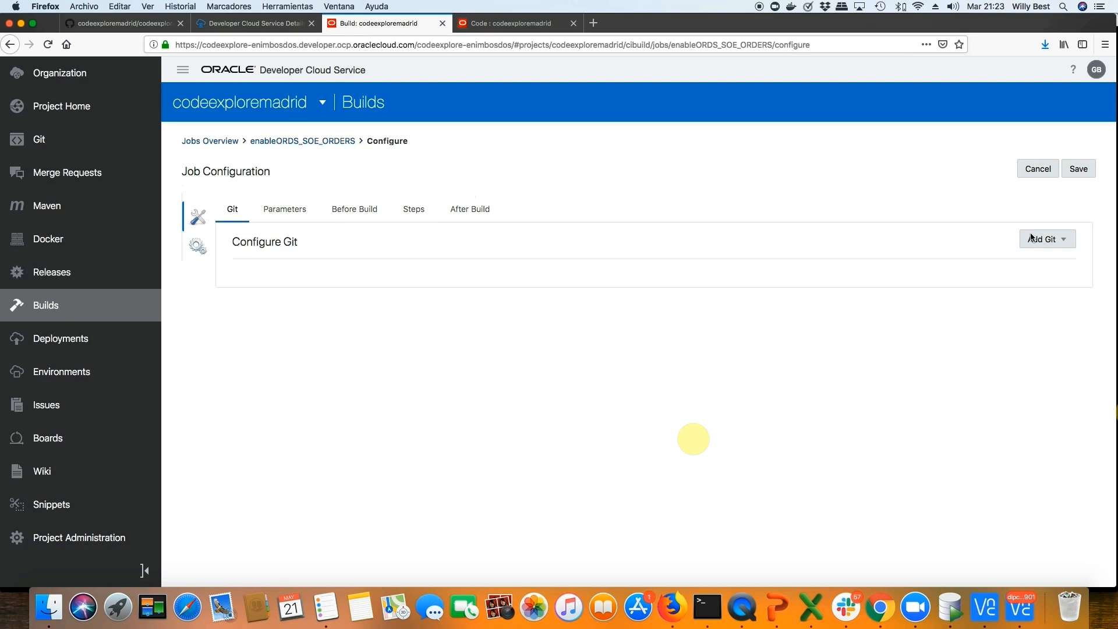
Add the codeexploremadrid.git repository on the master branch as the Git source of enableORDS_SOE_ORDERS.
{"action": "left_click", "coordinate": [1042, 240]}
{"action": "left_click", "coordinate": [1043, 258]}
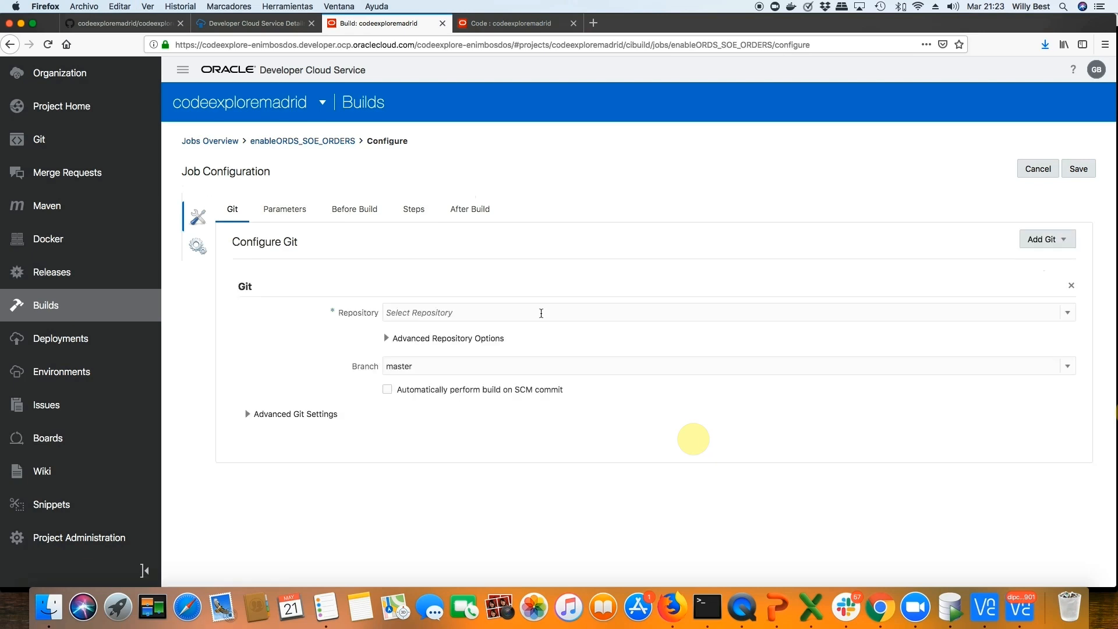
{"action": "left_click", "coordinate": [540, 314]}
{"action": "left_click", "coordinate": [488, 330]}
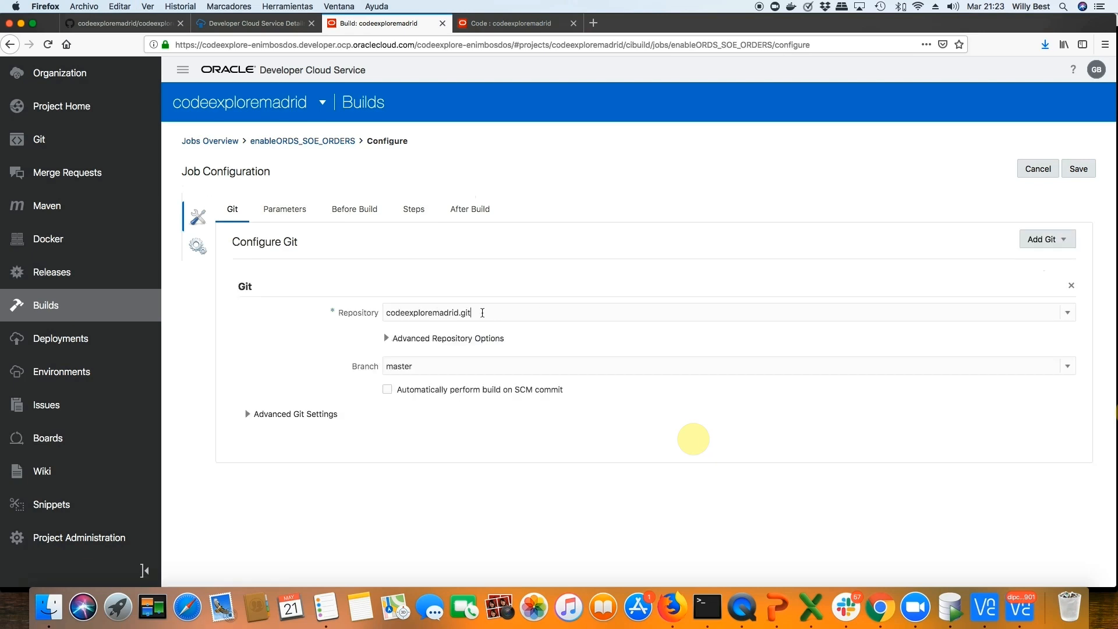
Add an inline-SQL SQLcl step with username soe, its account password and connect string 130.61.106.246:1521/pdb1.sub05190914190.skynet.oraclevcn.com.
{"action": "left_click", "coordinate": [409, 211]}
{"action": "left_click", "coordinate": [1062, 242]}
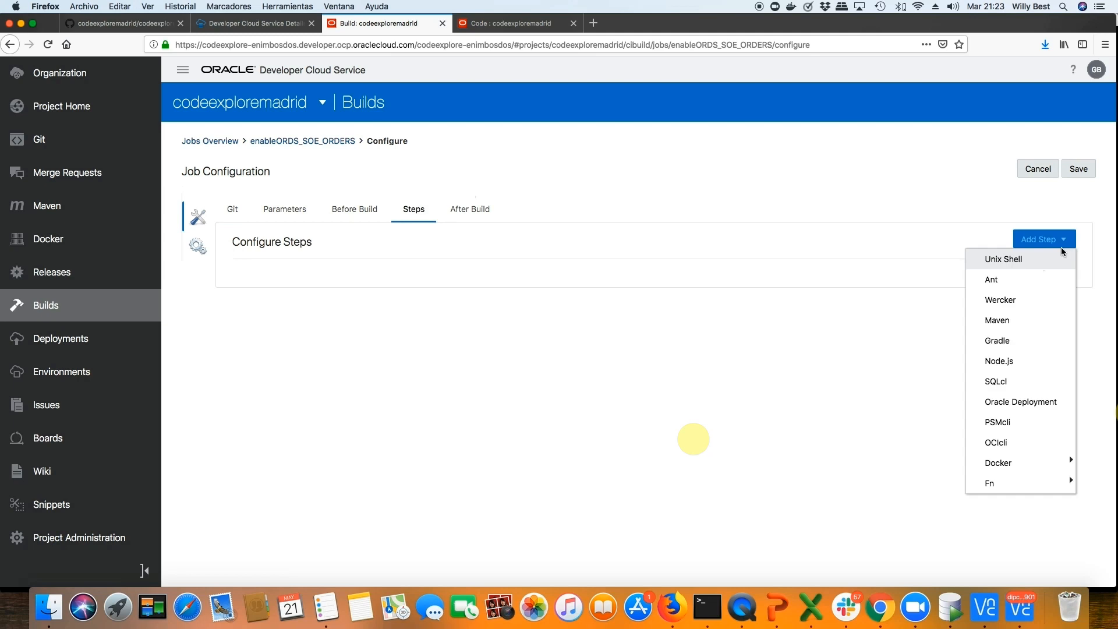
{"action": "left_click", "coordinate": [997, 381]}
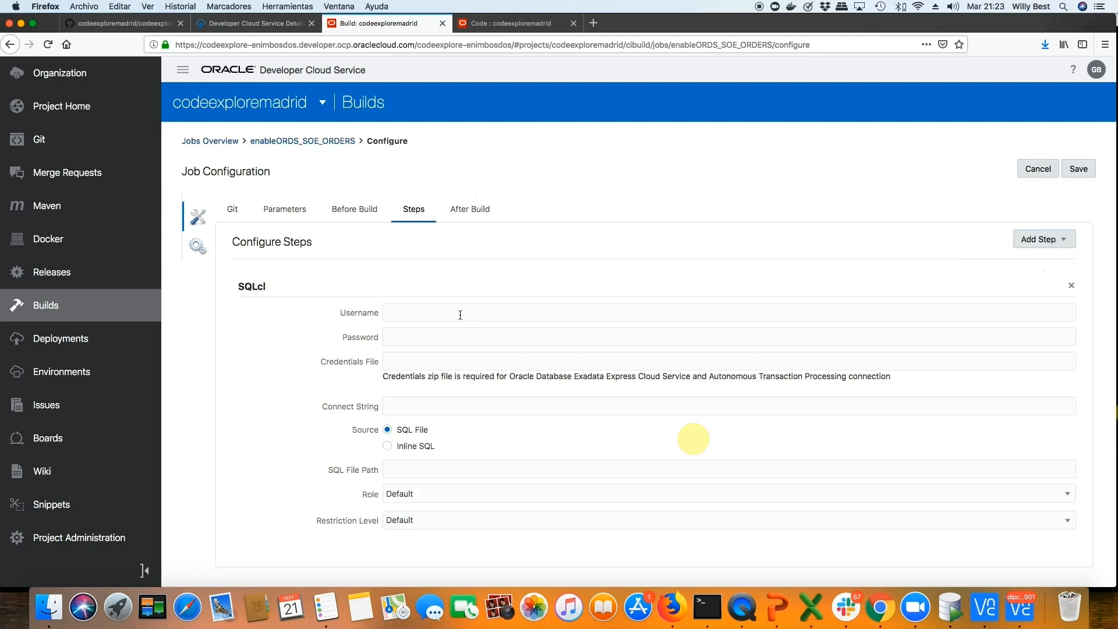
{"action": "type", "text": "soe"}
{"action": "key", "text": "super+v"}
{"action": "key", "text": "Tab"}
{"action": "key", "text": "Tab"}
{"action": "key", "text": "super+v"}
{"action": "left_click", "coordinate": [407, 446]}
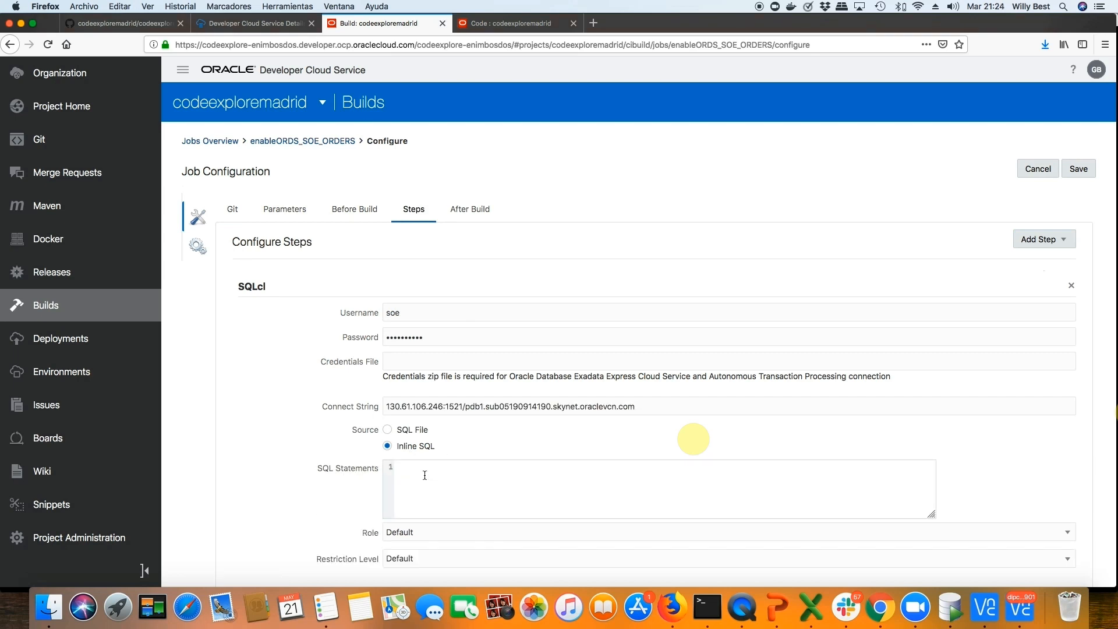
Paste PL/SQL blocks that ORDS-enable schema SOE with URL pattern soe and table ORDERS with alias orders, both with p_auto_rest_auth FALSE.
{"action": "key", "text": "super+v"}
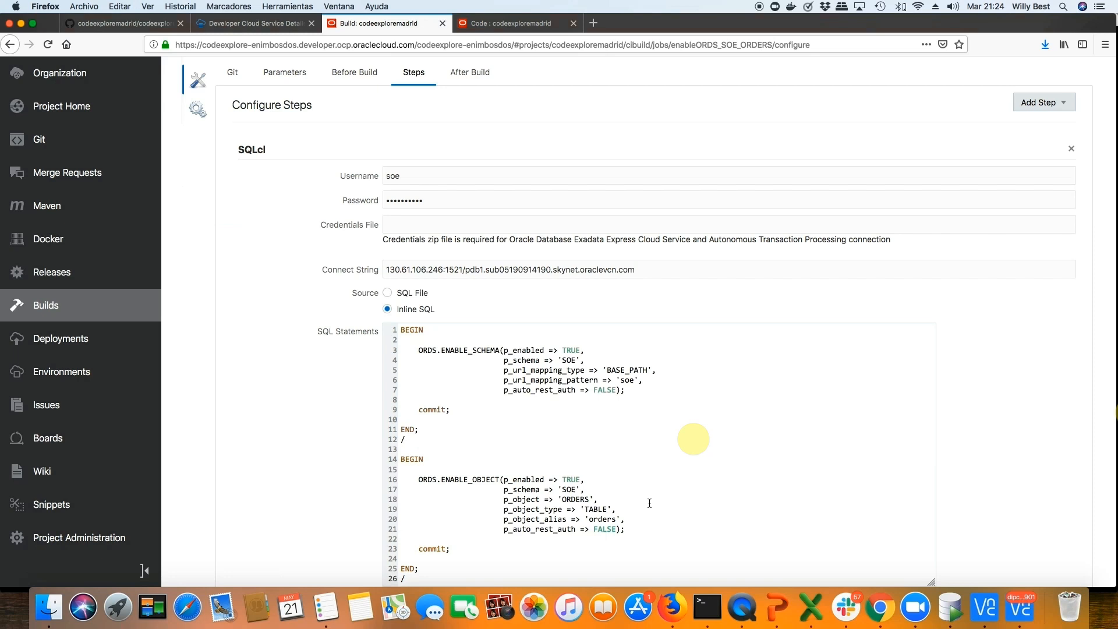
{"action": "scroll", "coordinate": [649, 503], "scroll_direction": "down", "scroll_amount": 2}
{"action": "scroll", "coordinate": [649, 503], "scroll_direction": "down", "scroll_amount": 1}
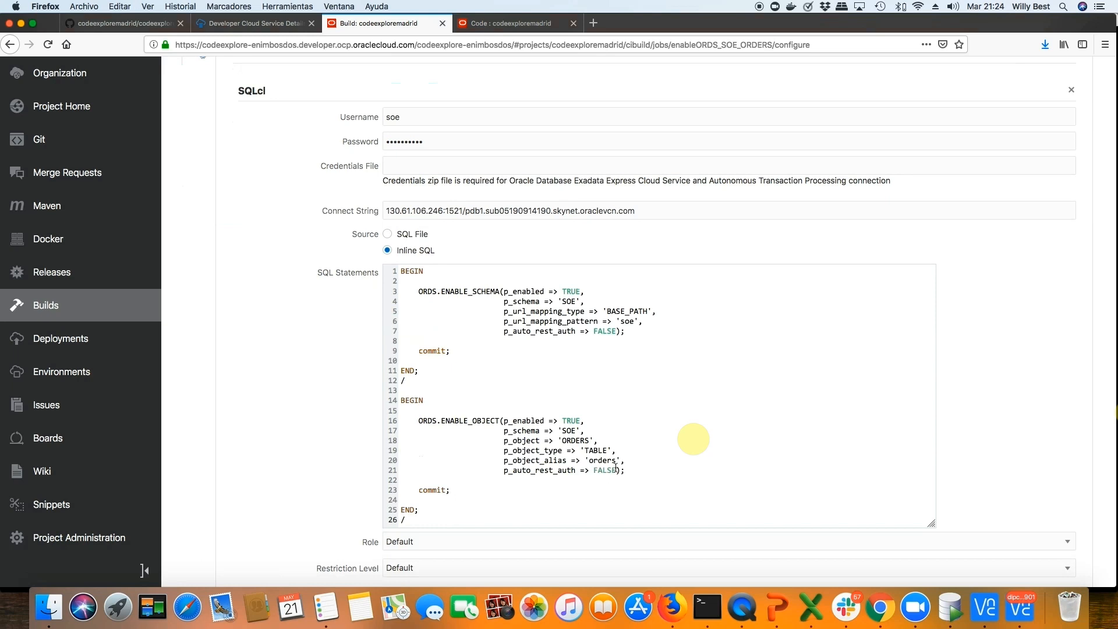
Save the enableORDS_SOE_ORDERS job, start a build and open its build log.
{"action": "scroll", "coordinate": [616, 467], "scroll_direction": "up", "scroll_amount": 5}
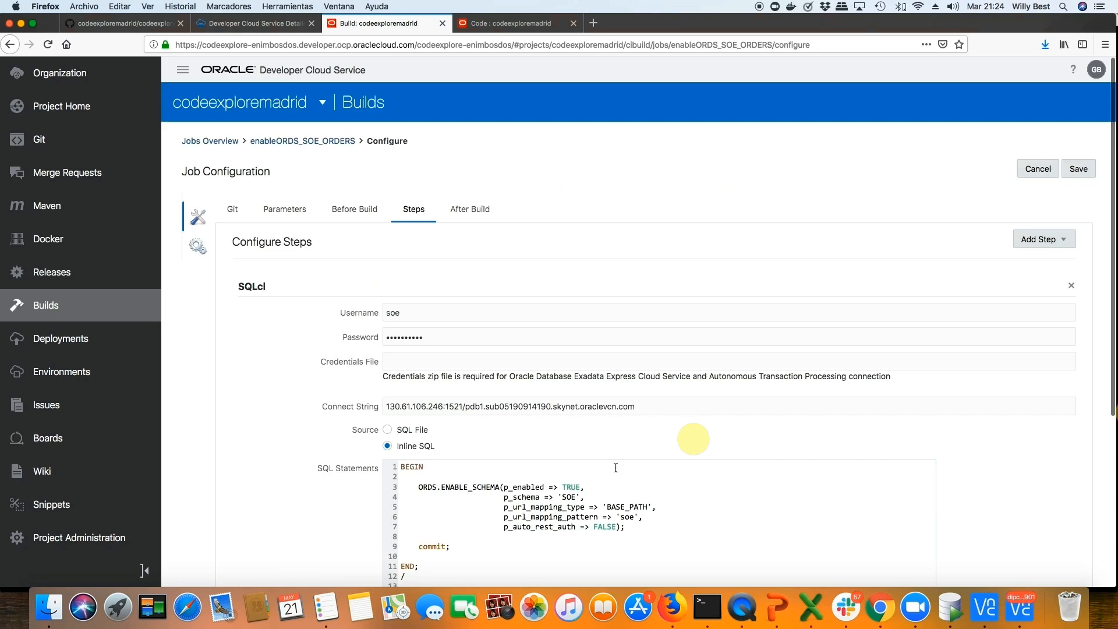
{"action": "left_click", "coordinate": [1078, 170]}
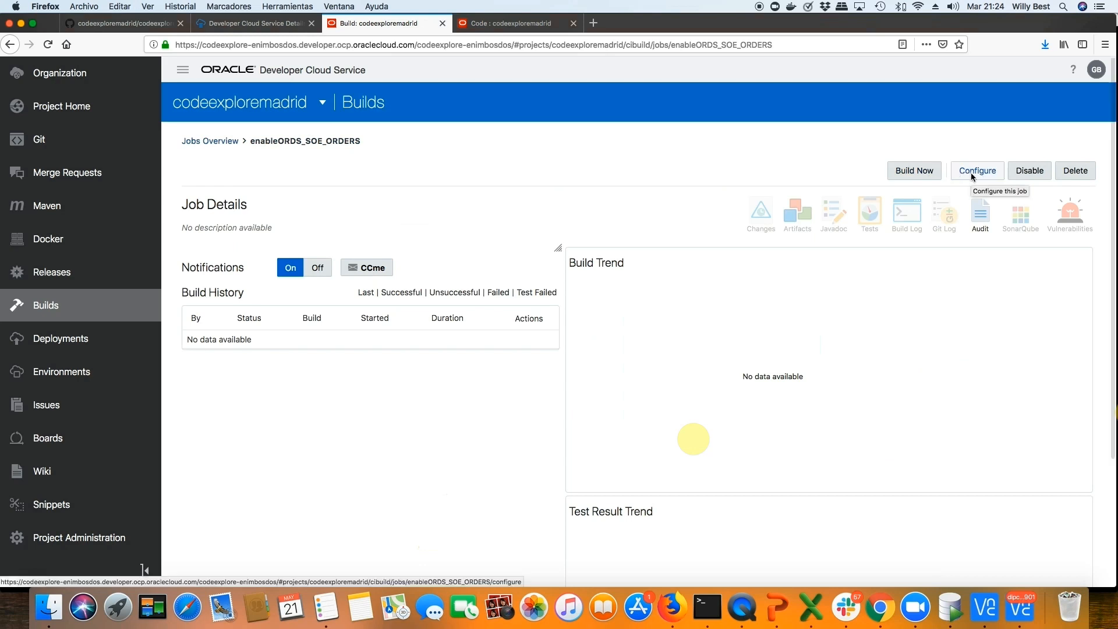
{"action": "left_click", "coordinate": [917, 171]}
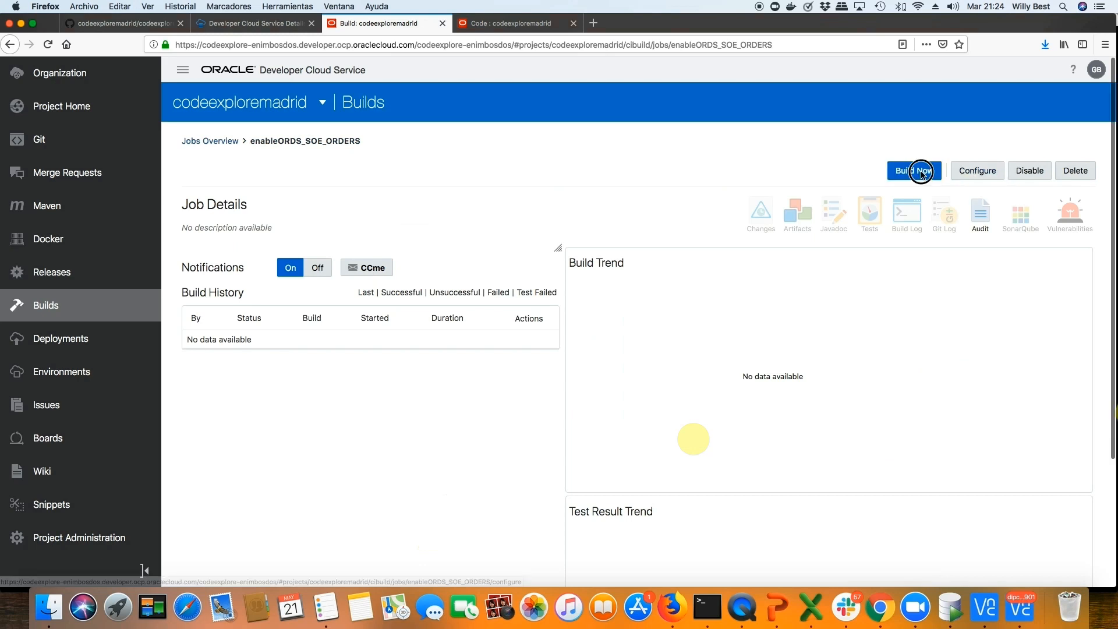
{"action": "left_click", "coordinate": [900, 252]}
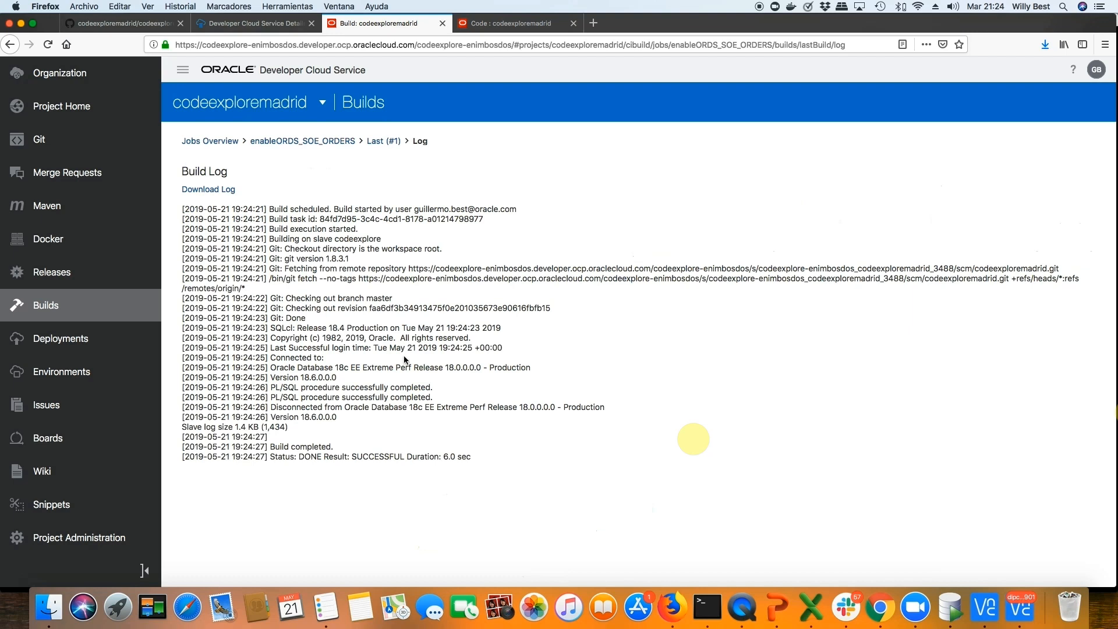
Create a pipeline named cloneSOEfromAtoB with auto start on and external builds of its jobs disallowed while the pipeline is building.
{"action": "left_click", "coordinate": [219, 142]}
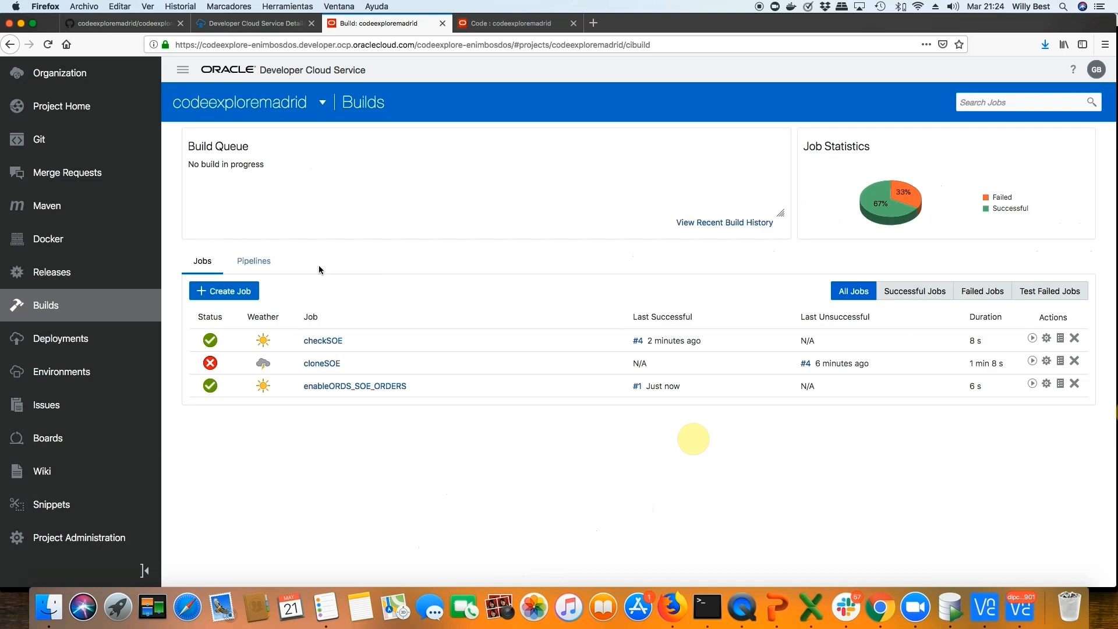
{"action": "left_click", "coordinate": [259, 262]}
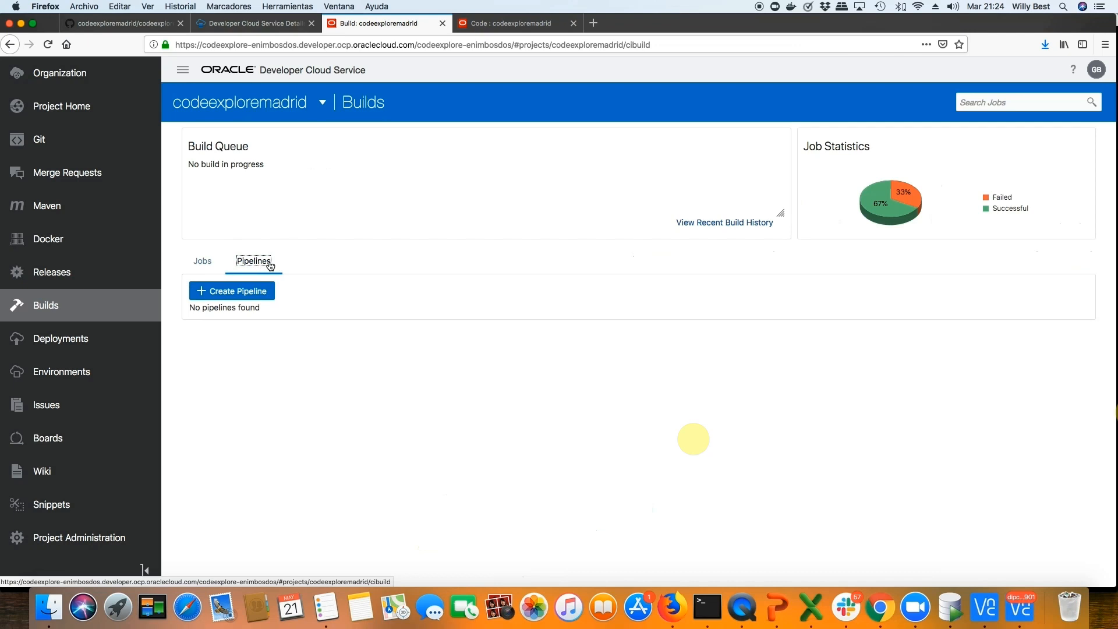
{"action": "left_click", "coordinate": [233, 290]}
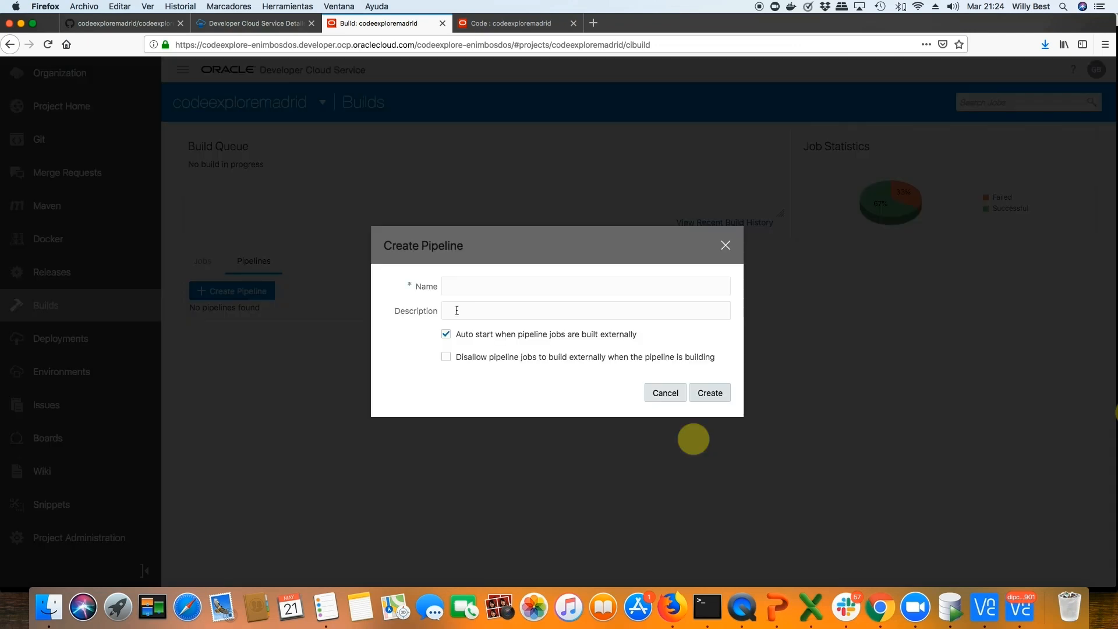
{"action": "left_click", "coordinate": [490, 285]}
{"action": "key", "text": "super+v"}
{"action": "left_click", "coordinate": [493, 358]}
{"action": "left_click", "coordinate": [472, 287]}
{"action": "key", "text": "BackSpace"}
{"action": "key", "text": "BackSpace"}
{"action": "key", "text": "BackSpace"}
{"action": "key", "text": "BackSpace"}
{"action": "key", "text": "BackSpace"}
{"action": "key", "text": "BackSpace"}
{"action": "key", "text": "BackSpace"}
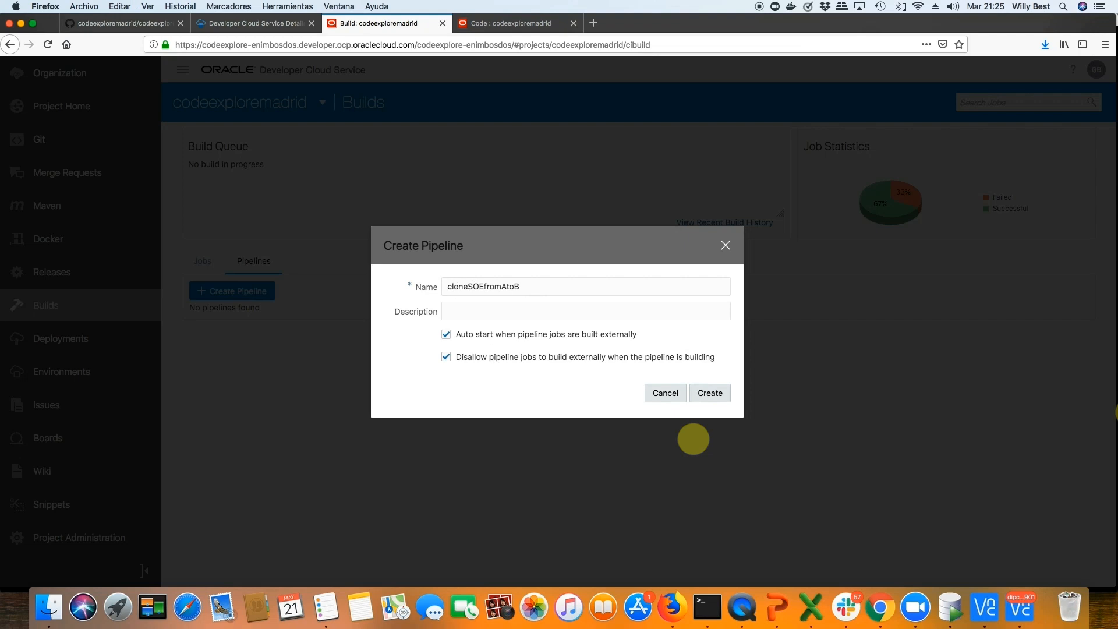
{"action": "left_click", "coordinate": [710, 393]}
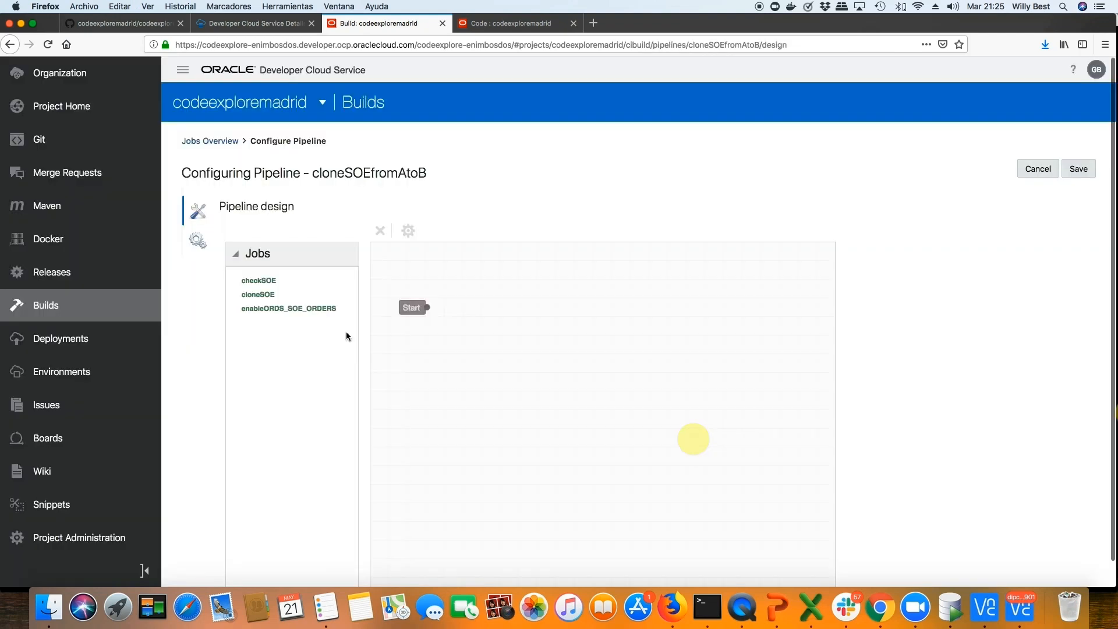
Chain Start, checkSOE, cloneSOE and enableORDS_SOE_ORDERS in that order in the pipeline design and save it.
{"action": "left_click_drag", "start_coordinate": [258, 280], "coordinate": [518, 329]}
{"action": "left_click_drag", "start_coordinate": [257, 294], "coordinate": [725, 410]}
{"action": "mouse_move", "coordinate": [426, 308]}
{"action": "left_mouse_down"}
{"action": "mouse_move", "coordinate": [518, 329]}
{"action": "mouse_move", "coordinate": [582, 365]}
{"action": "mouse_move", "coordinate": [647, 366]}
{"action": "mouse_move", "coordinate": [704, 412]}
{"action": "left_mouse_up"}
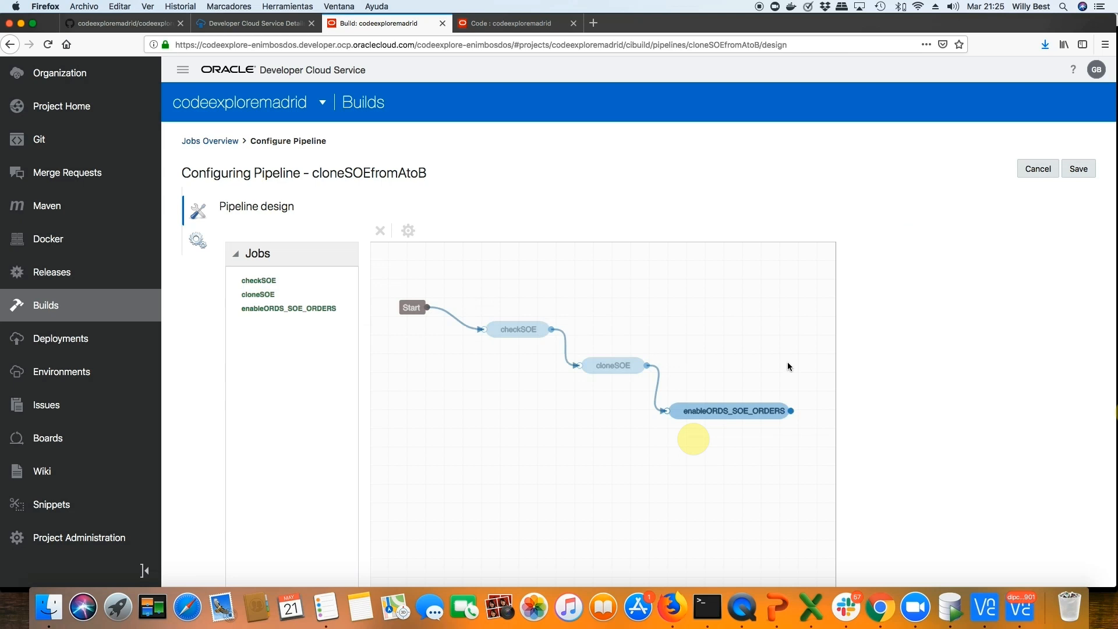
{"action": "left_click", "coordinate": [1078, 168]}
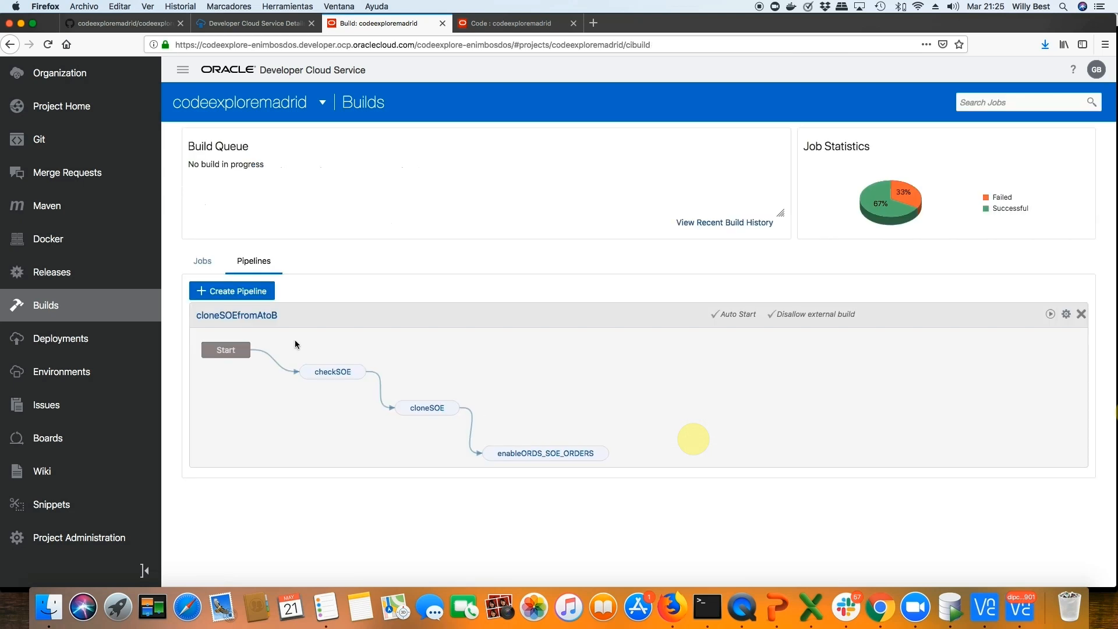
Go back to the jobs list and create a job named ordsBuild with a software template.
{"action": "left_click", "coordinate": [203, 263]}
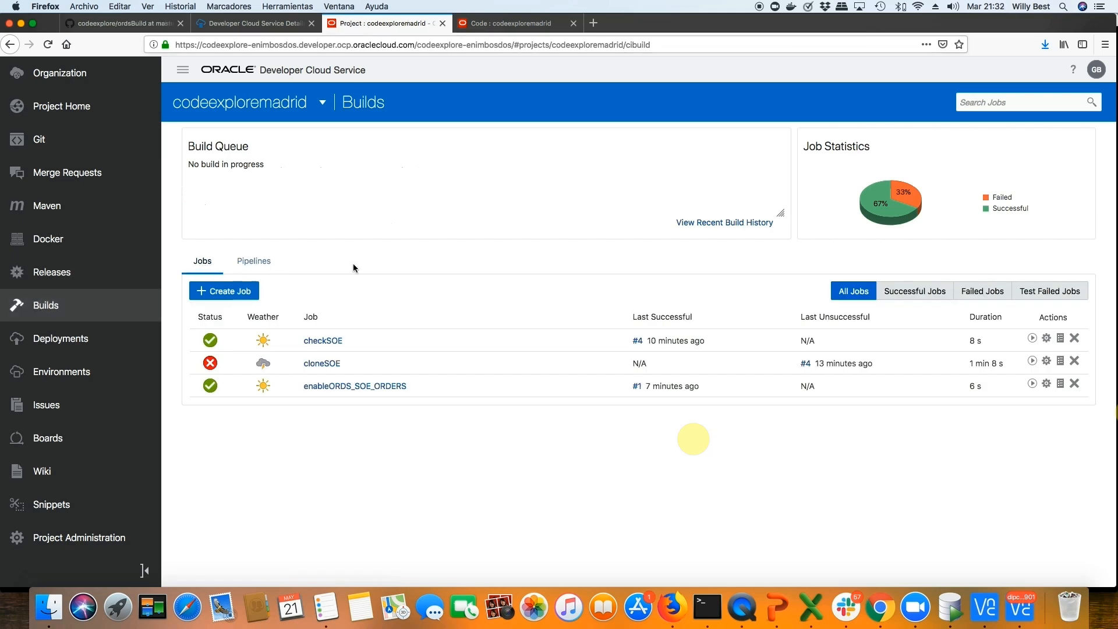
{"action": "left_click", "coordinate": [252, 291]}
{"action": "left_click", "coordinate": [489, 265]}
{"action": "type", "text": "ordsBuild"}
{"action": "left_click", "coordinate": [495, 364]}
{"action": "left_click", "coordinate": [495, 394]}
{"action": "left_click", "coordinate": [709, 419]}
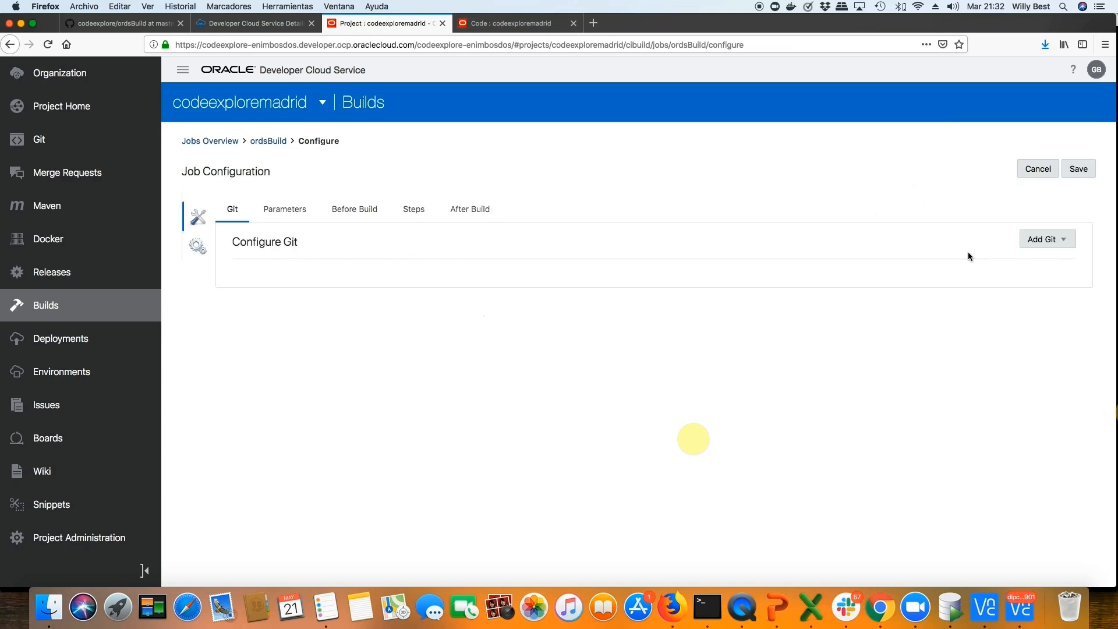
Add the codeexploremadrid.git repository on the master branch to the ordsBuild job and open its build steps configuration.
{"action": "left_click", "coordinate": [1042, 239]}
{"action": "left_click", "coordinate": [1045, 257]}
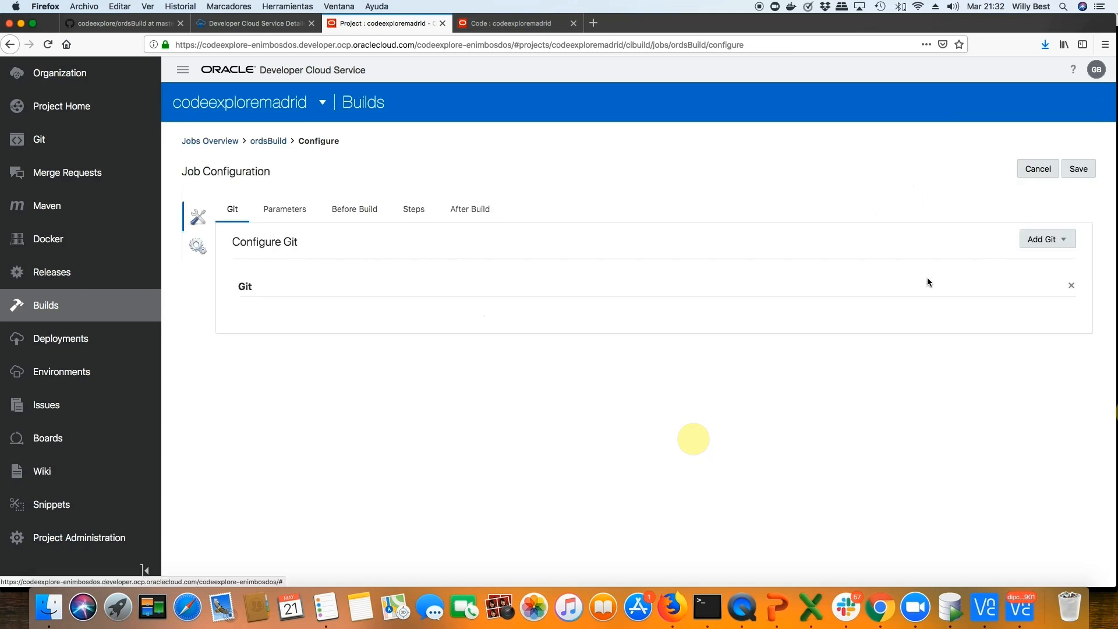
{"action": "left_click", "coordinate": [525, 312]}
{"action": "left_click", "coordinate": [483, 330]}
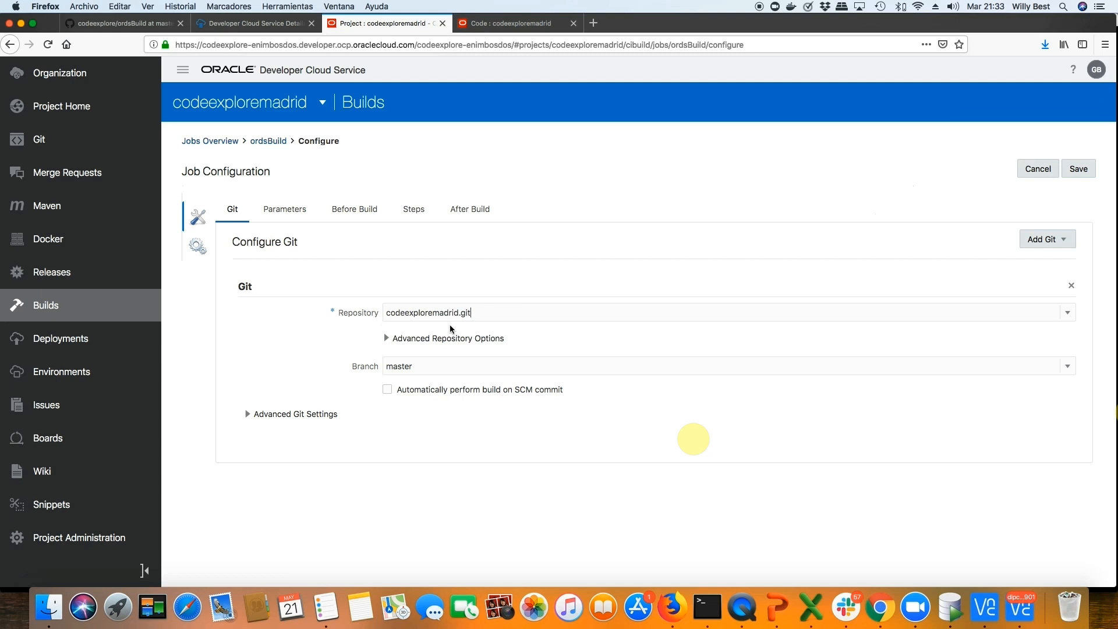
{"action": "left_click", "coordinate": [420, 213]}
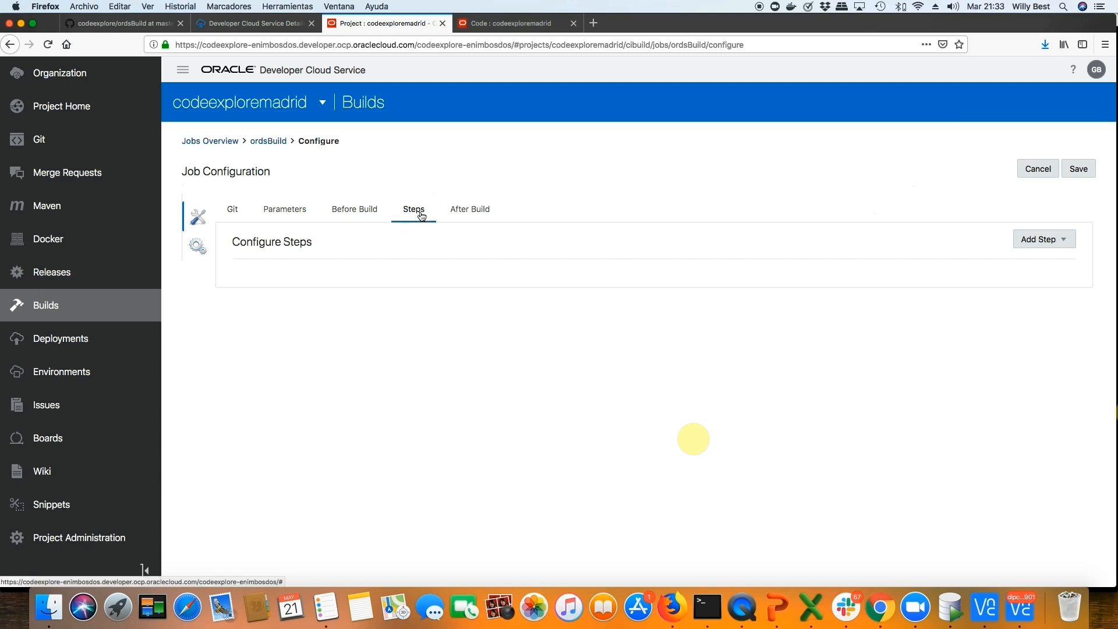
Add an OCIcli step to the ordsBuild job and open the Compute service from Oracle Cloud My Services.
{"action": "left_click", "coordinate": [1022, 244]}
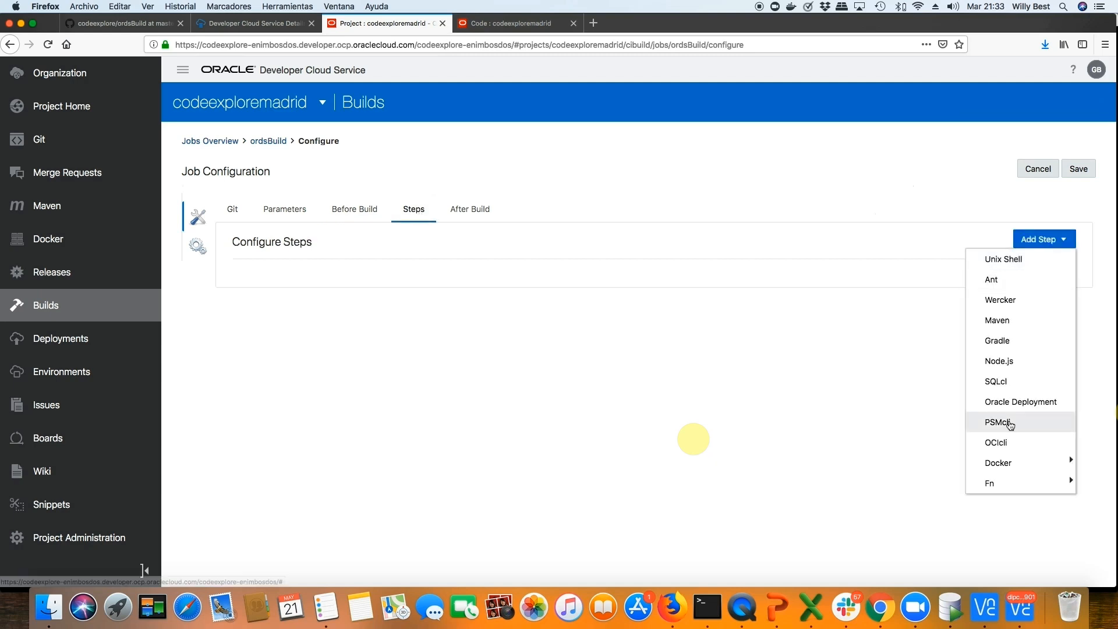
{"action": "left_click", "coordinate": [1010, 442]}
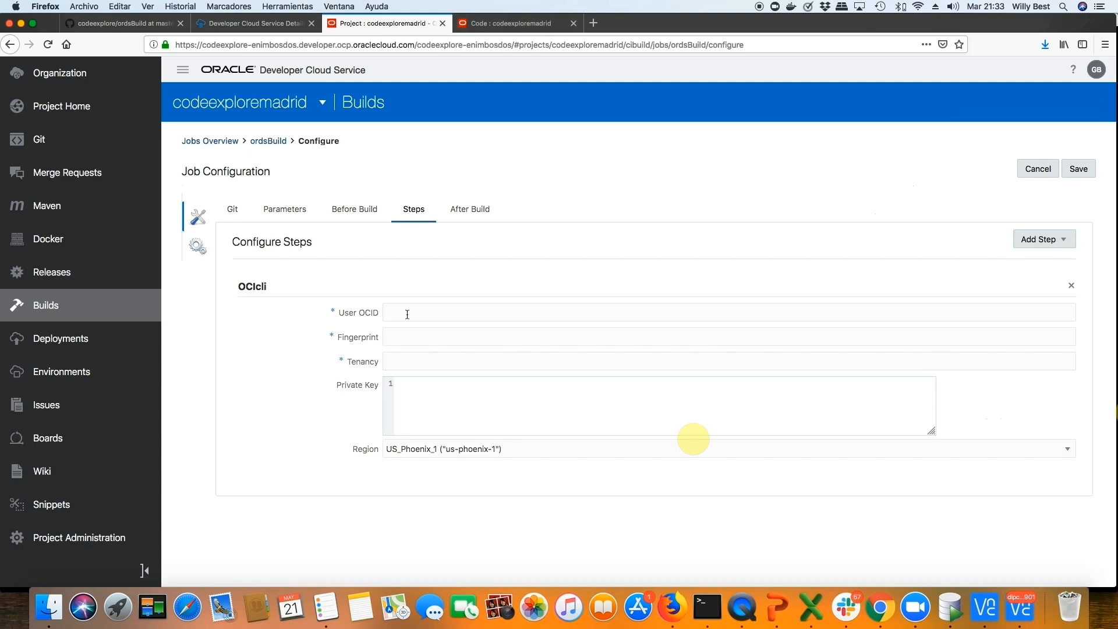
{"action": "left_click", "coordinate": [259, 25]}
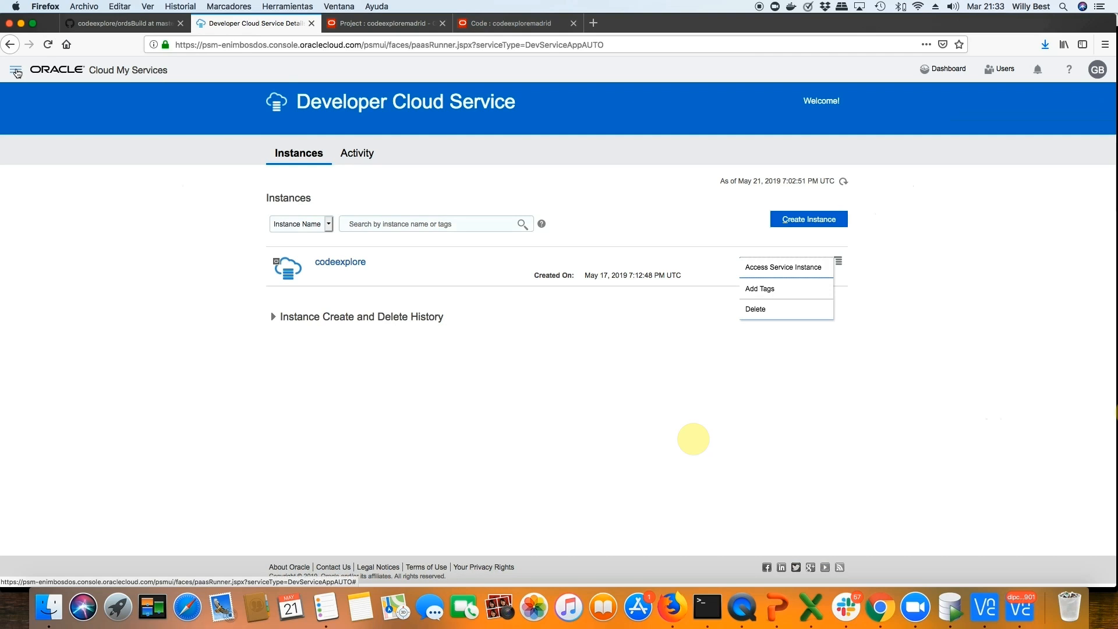
{"action": "left_click", "coordinate": [17, 70]}
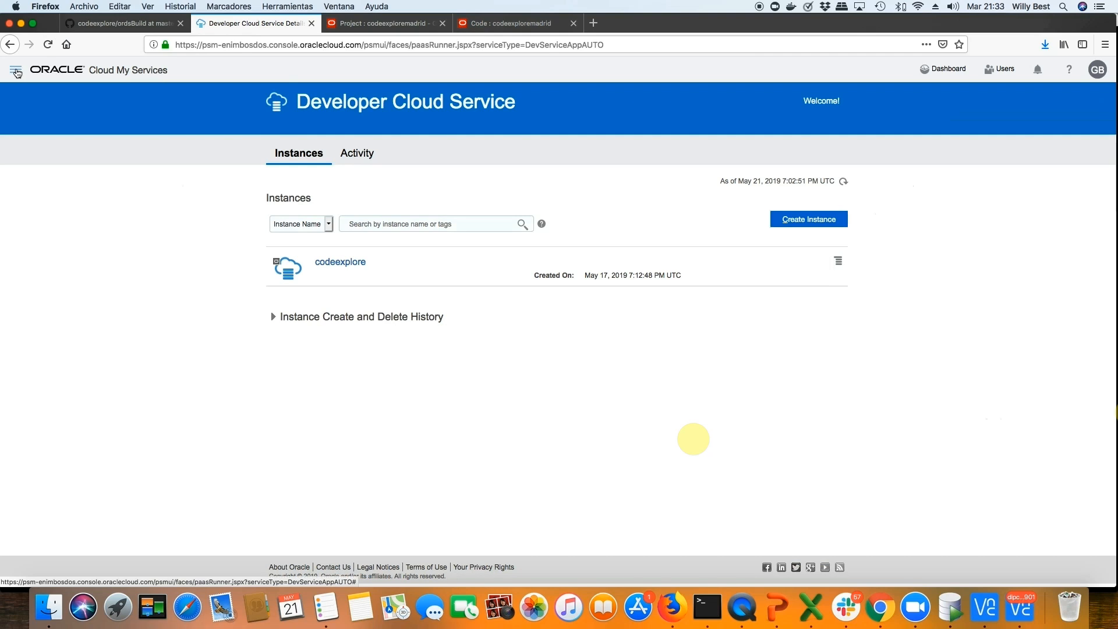
{"action": "left_click", "coordinate": [1097, 71]}
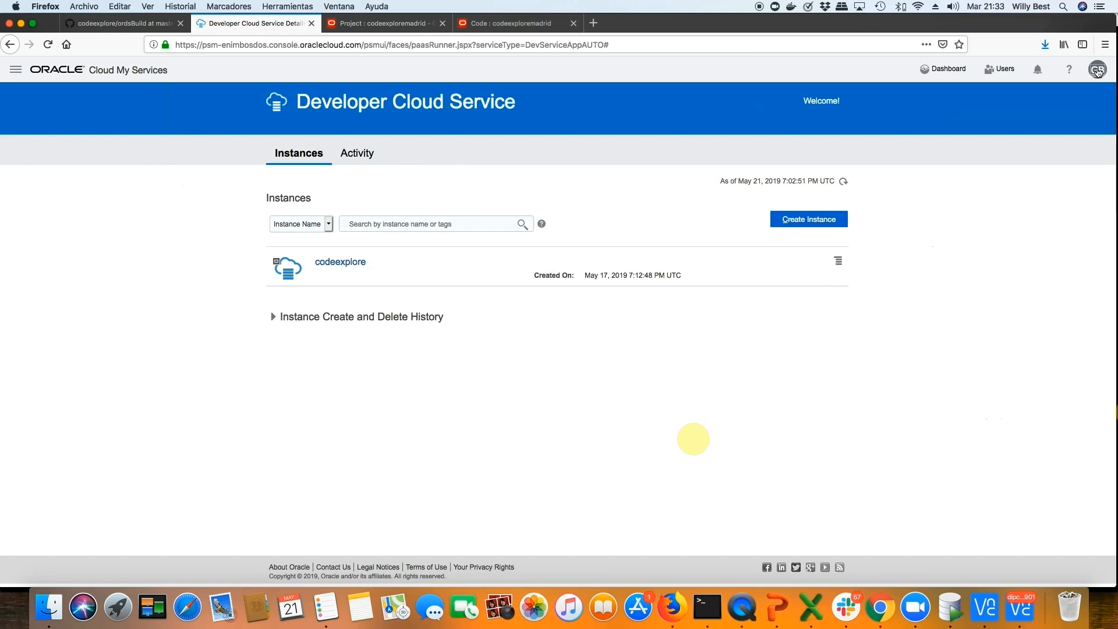
{"action": "left_click", "coordinate": [1097, 71]}
{"action": "left_click", "coordinate": [45, 73]}
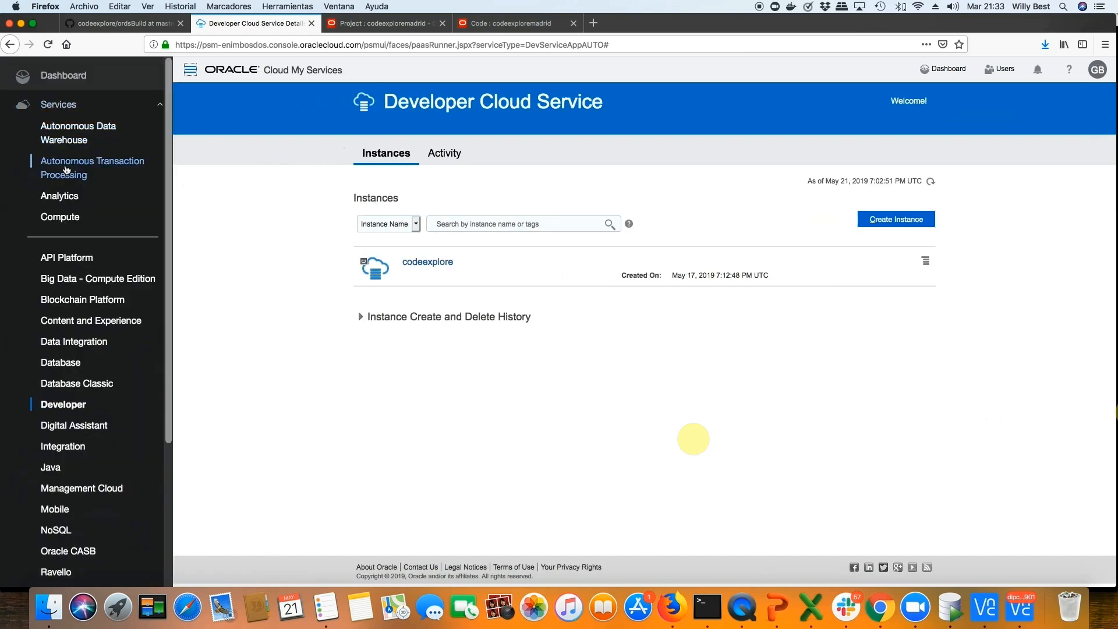
{"action": "left_click", "coordinate": [60, 218]}
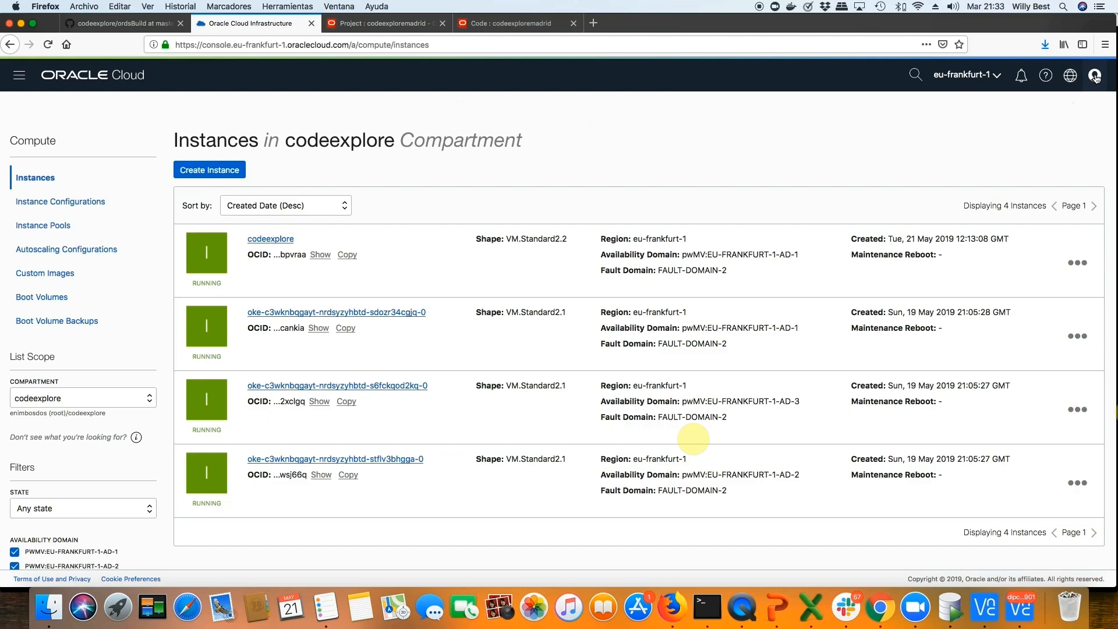
Copy the user's OCID from the Oracle Cloud user profile into the OCIcli step's User OCID.
{"action": "left_click", "coordinate": [1094, 78]}
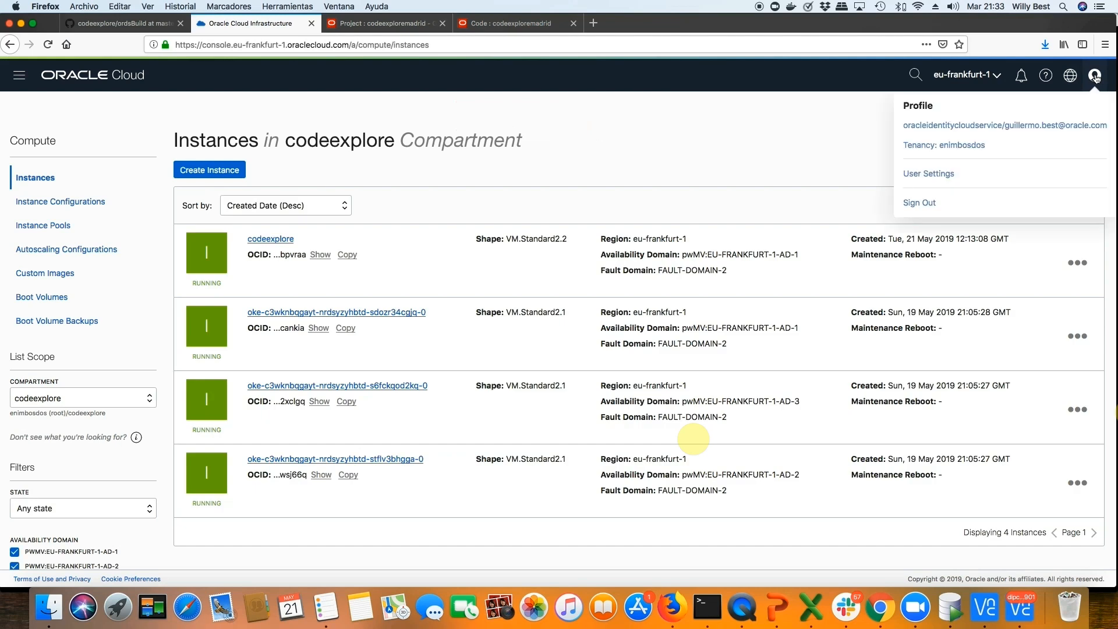
{"action": "left_click", "coordinate": [944, 127]}
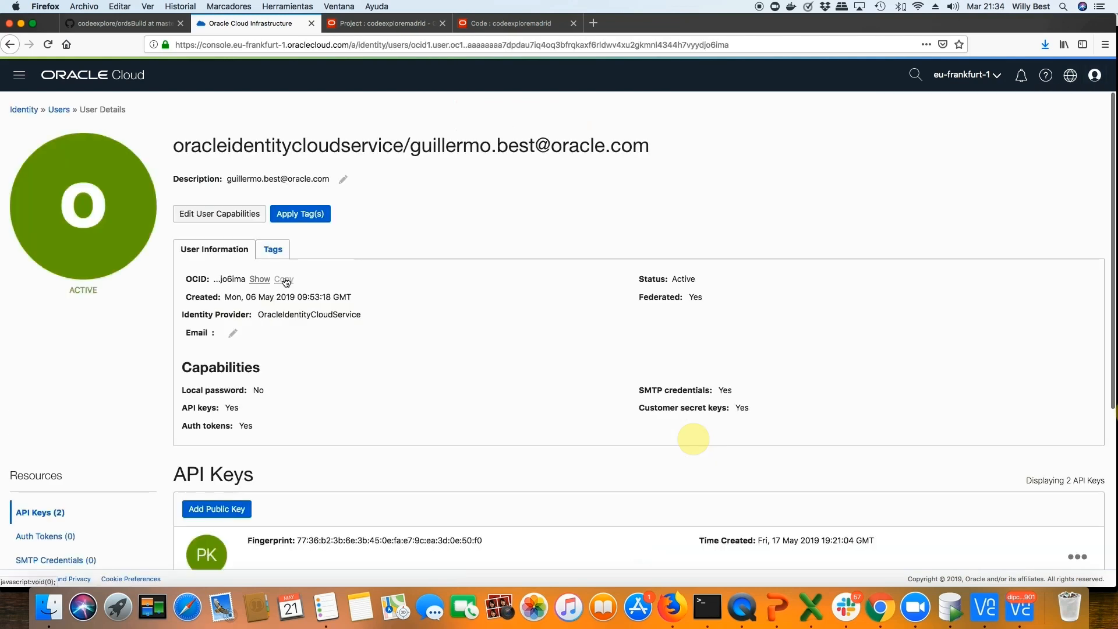
{"action": "left_click", "coordinate": [285, 281]}
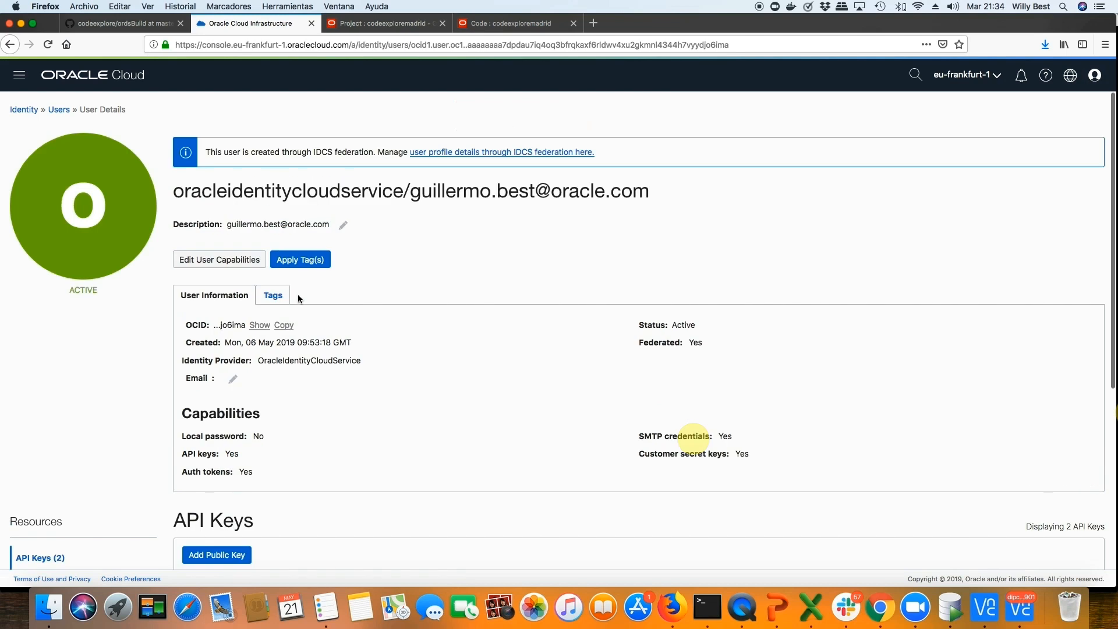
{"action": "left_click", "coordinate": [284, 325]}
{"action": "left_click", "coordinate": [375, 24]}
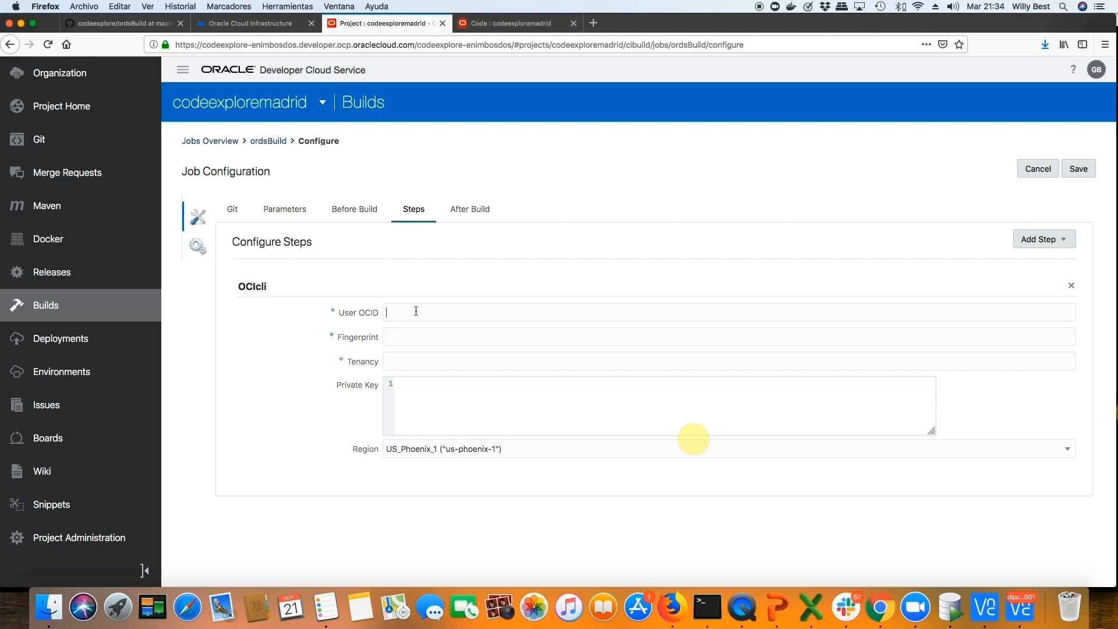
{"action": "key", "text": "super+v"}
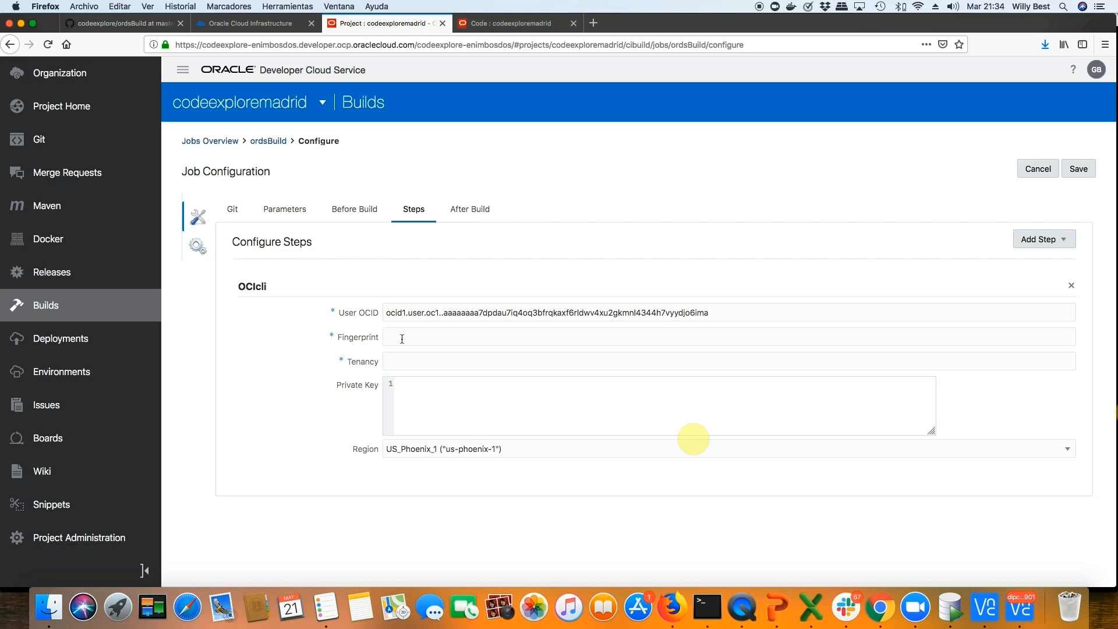
Copy the fingerprint of the API key created on 17 May 2019 into the OCIcli step's Fingerprint.
{"action": "left_click", "coordinate": [252, 27]}
{"action": "scroll", "coordinate": [383, 508], "scroll_direction": "down", "scroll_amount": 5}
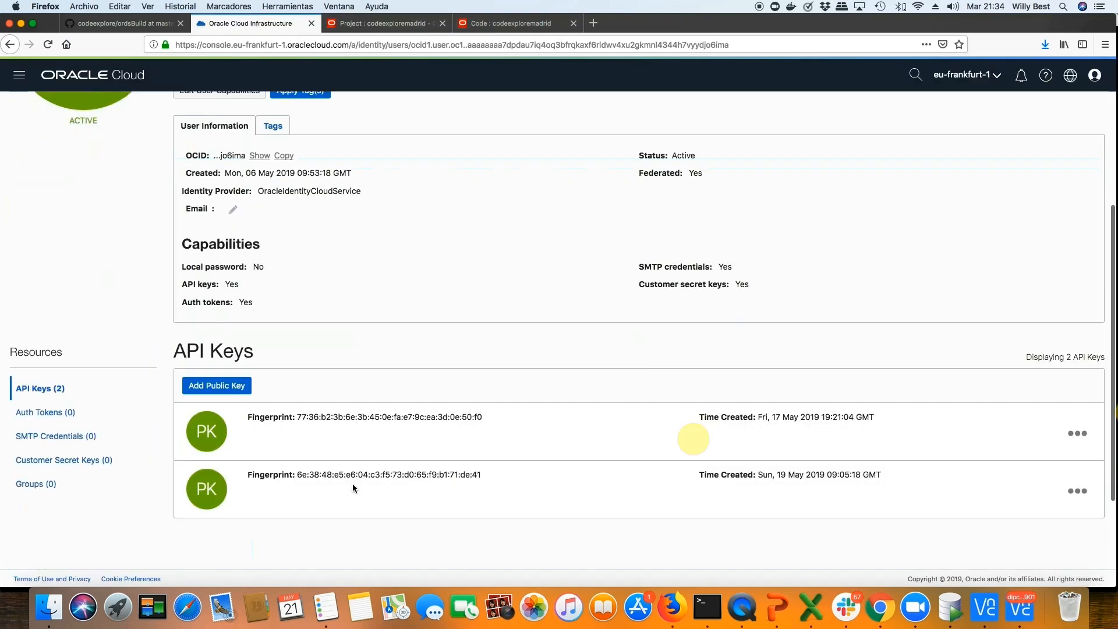
{"action": "left_click_drag", "start_coordinate": [299, 417], "coordinate": [495, 421]}
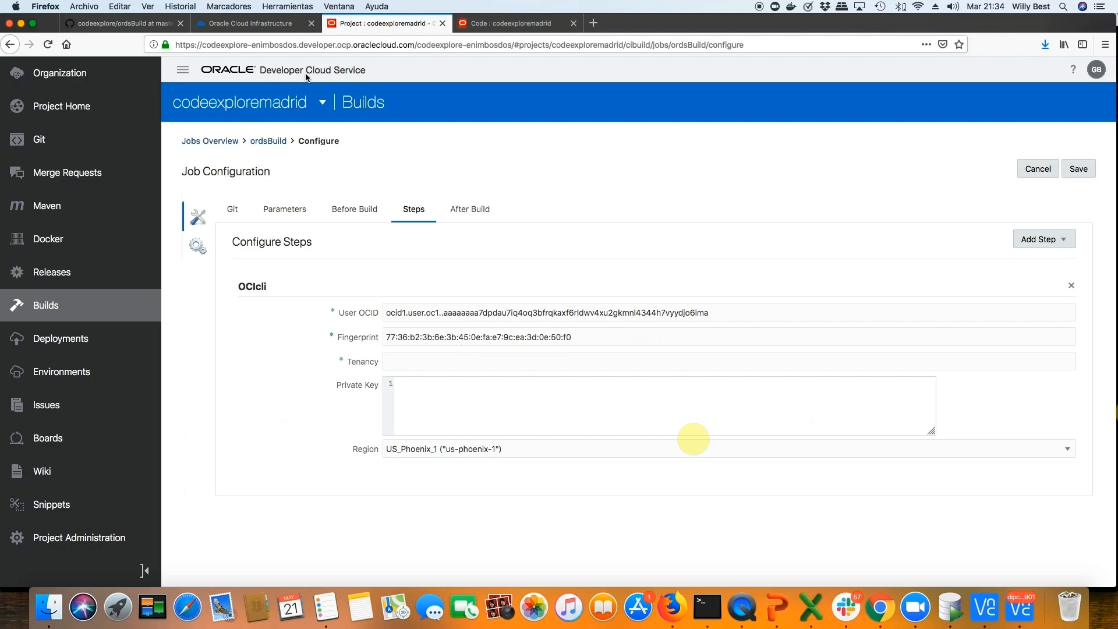
Copy the OCID from the tenancy details into the OCIcli step's Tenancy and set its region to EU_Frankfurt_1 ("eu-frankfurt-1").
{"action": "left_click", "coordinate": [253, 24]}
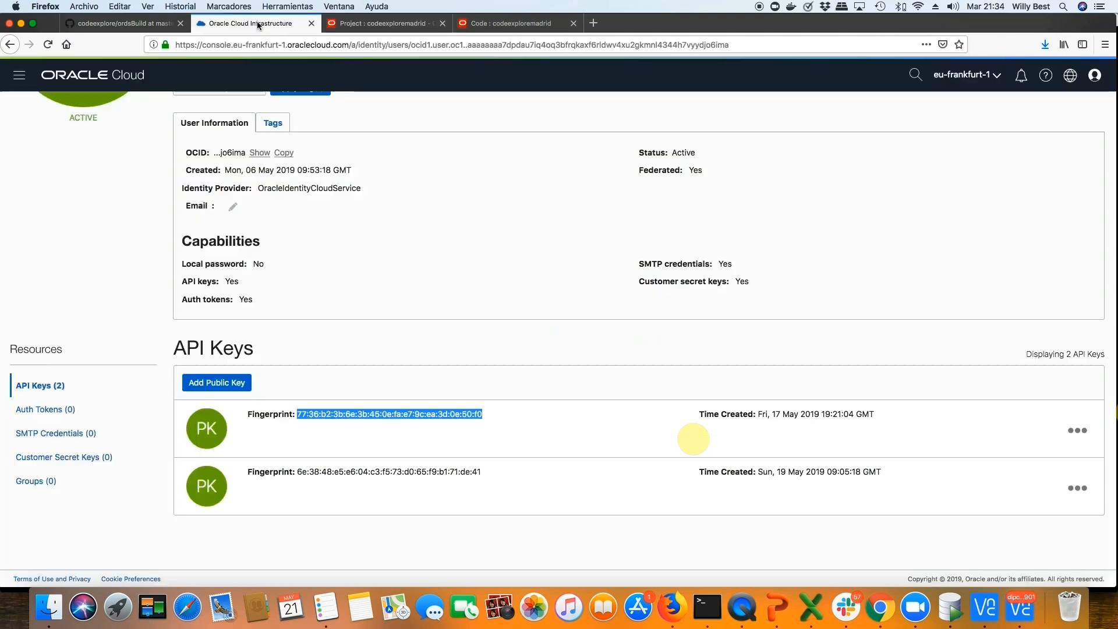
{"action": "left_click", "coordinate": [1094, 76]}
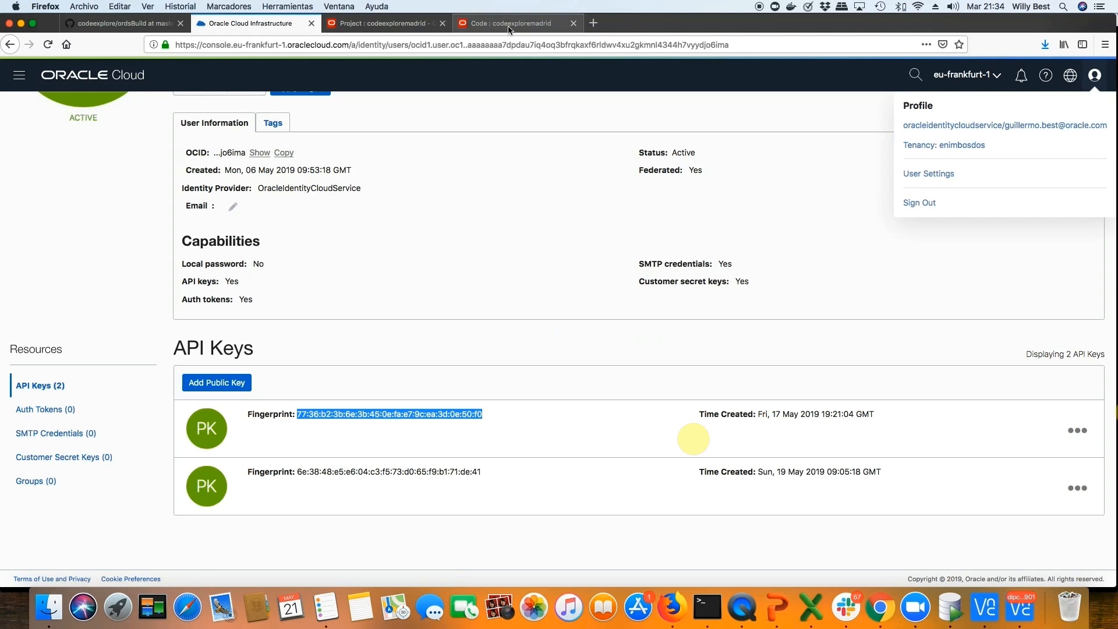
{"action": "left_click", "coordinate": [390, 24]}
{"action": "left_click", "coordinate": [412, 389]}
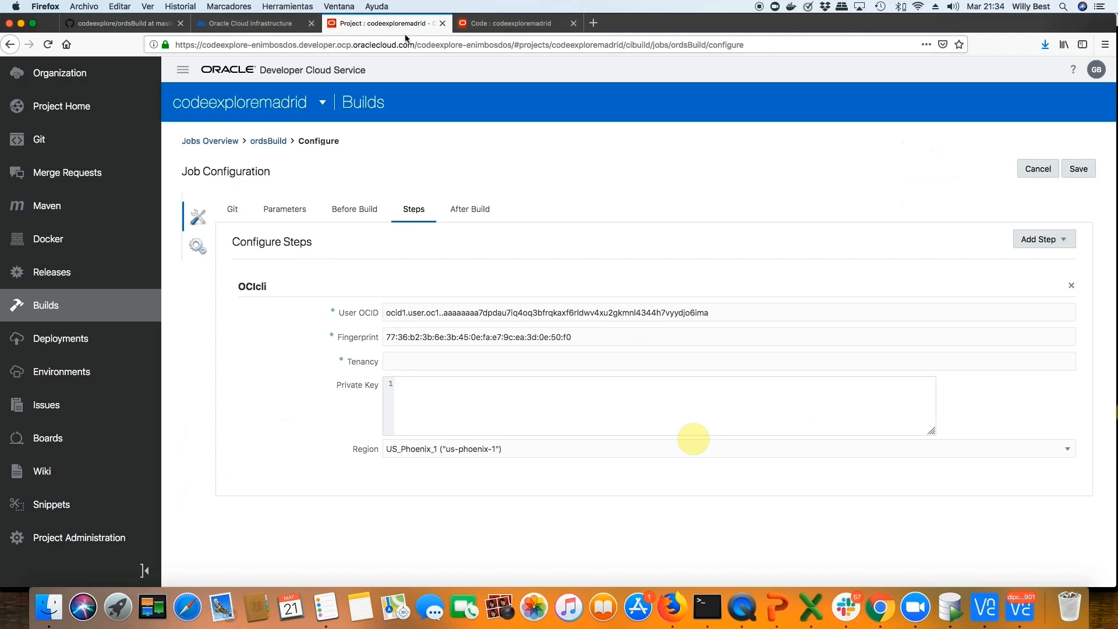
{"action": "left_click", "coordinate": [218, 26]}
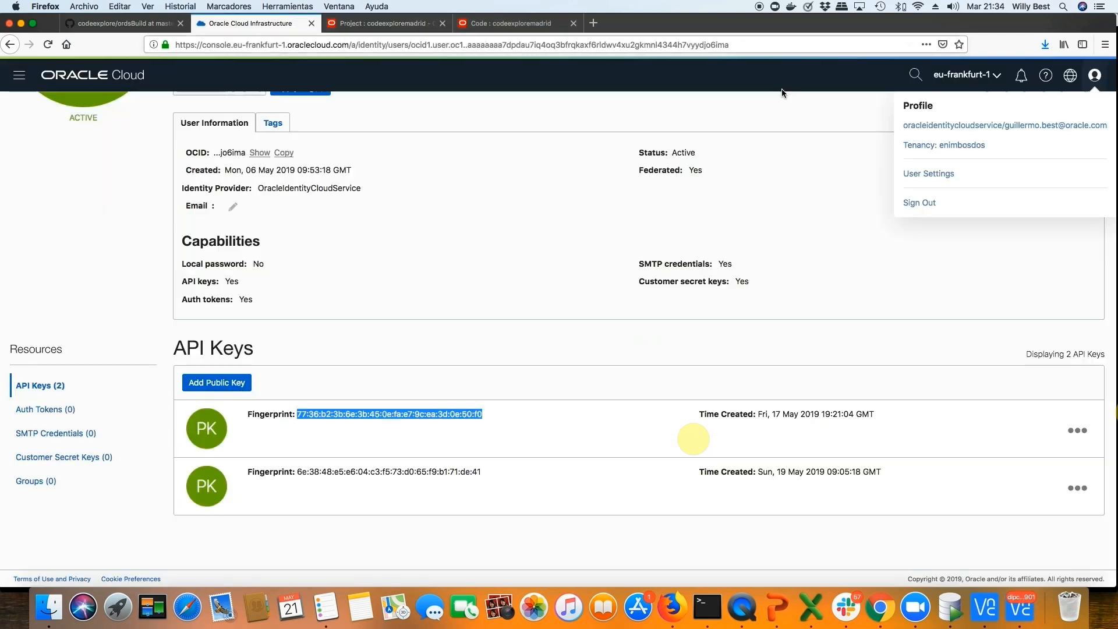
{"action": "left_click", "coordinate": [968, 149]}
{"action": "left_click", "coordinate": [279, 266]}
{"action": "left_click", "coordinate": [501, 23]}
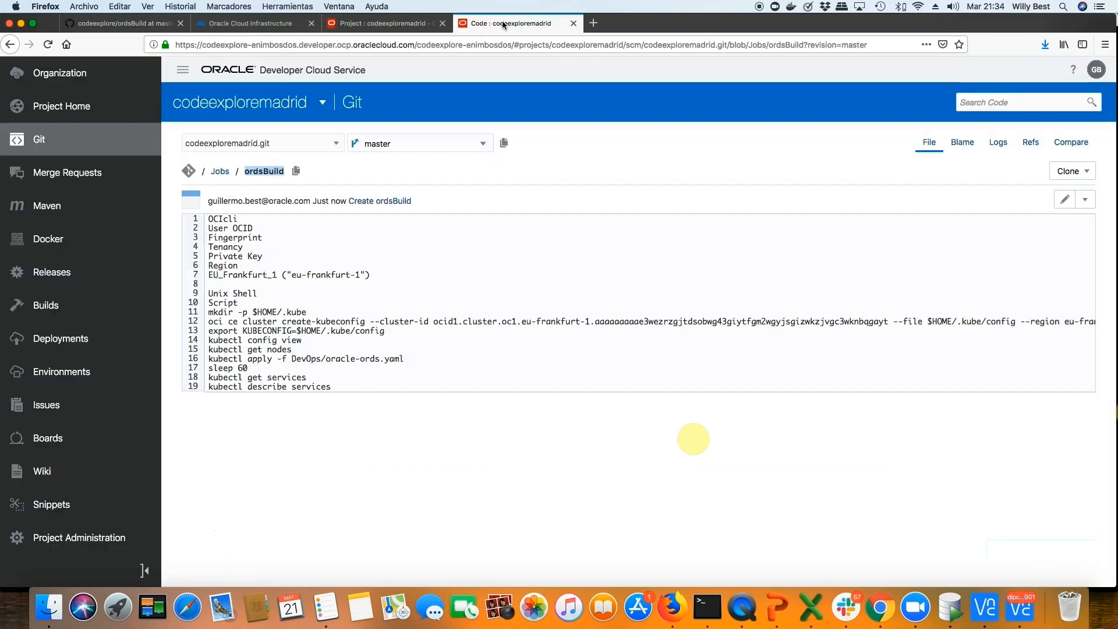
{"action": "left_click", "coordinate": [386, 18]}
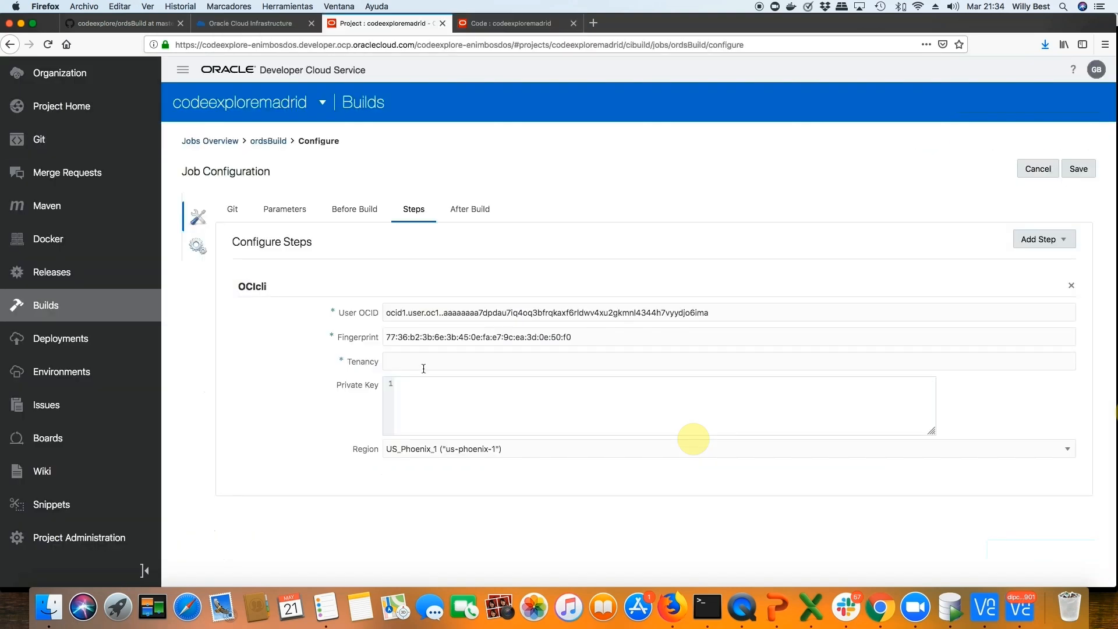
{"action": "key", "text": "cmd+v"}
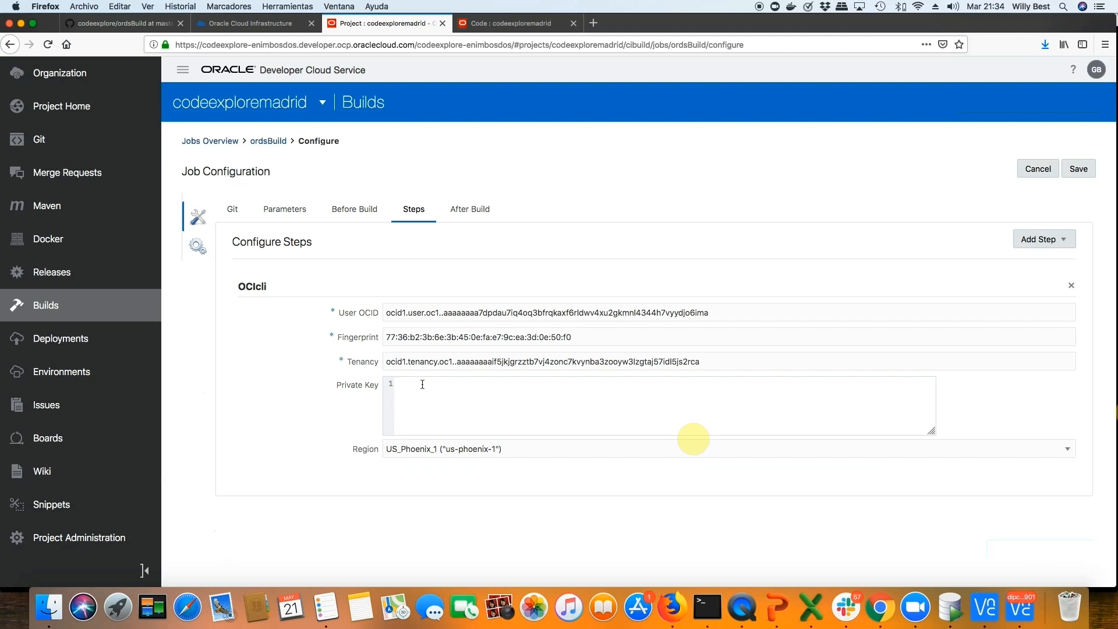
{"action": "left_click", "coordinate": [452, 449]}
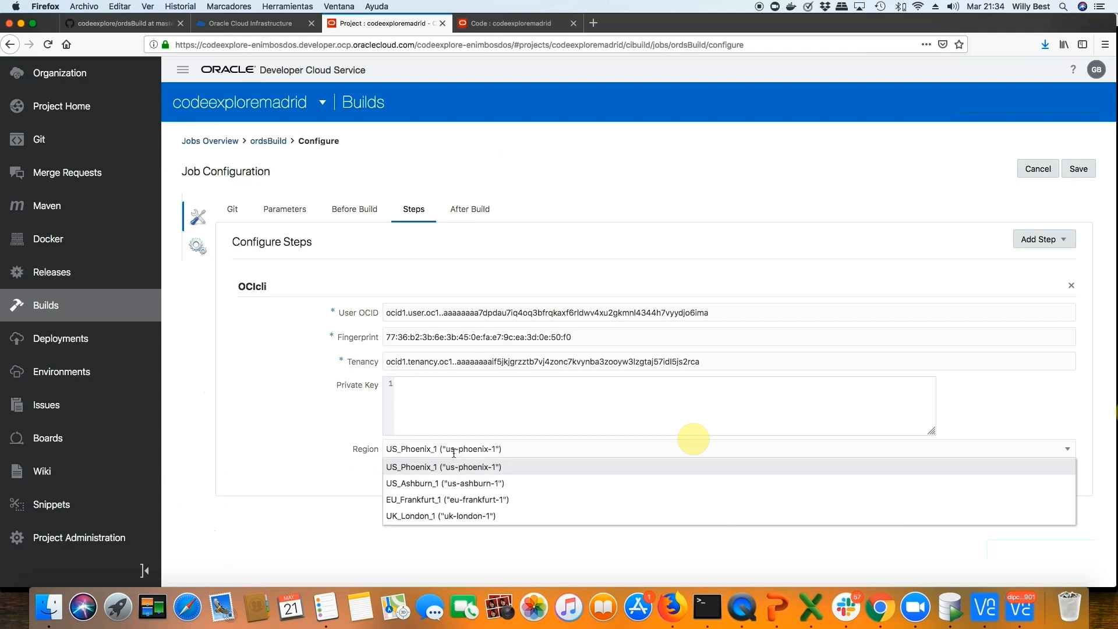
{"action": "left_click", "coordinate": [457, 500]}
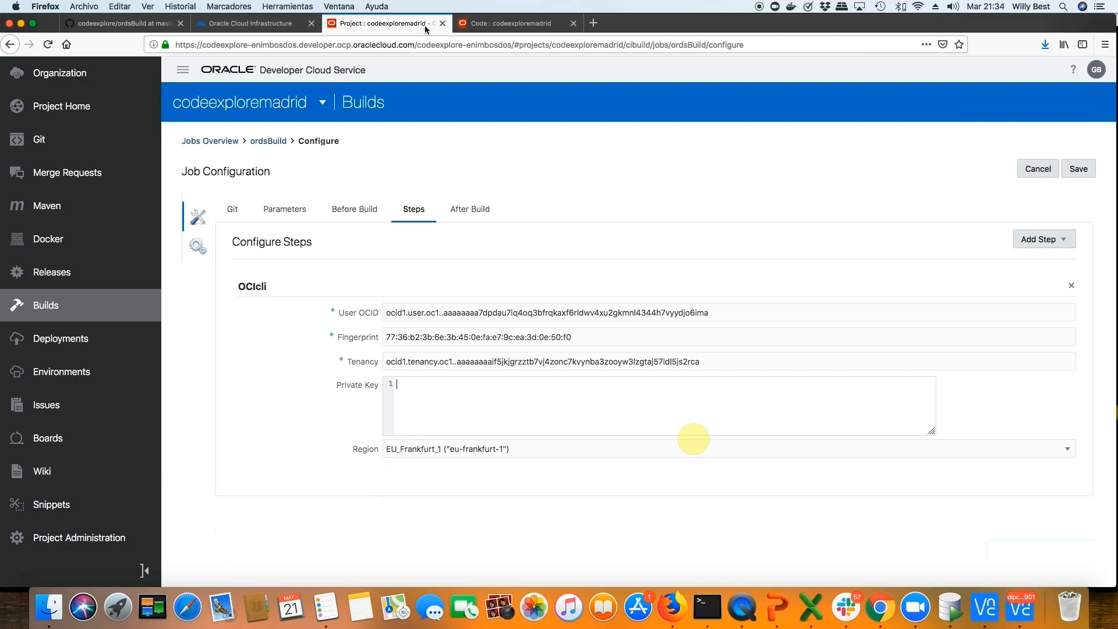
Copy the RSA private key from KEYS/ocikey in the codeexploremadrid.git repository into the OCIcli step's Private Key.
{"action": "left_click", "coordinate": [484, 27]}
{"action": "left_click", "coordinate": [203, 170]}
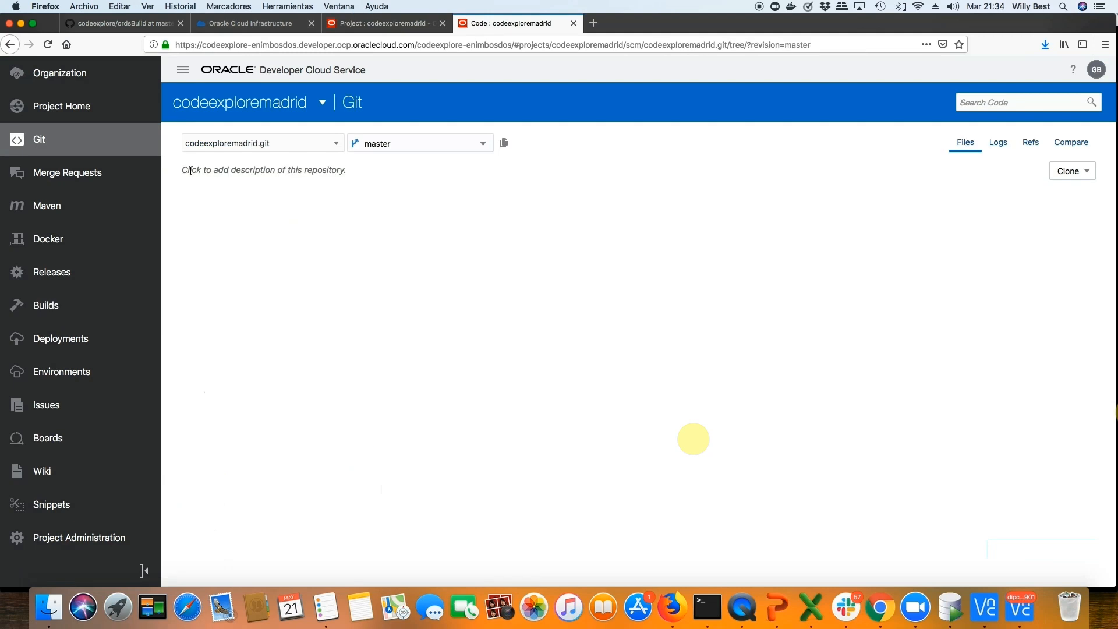
{"action": "left_click", "coordinate": [224, 340]}
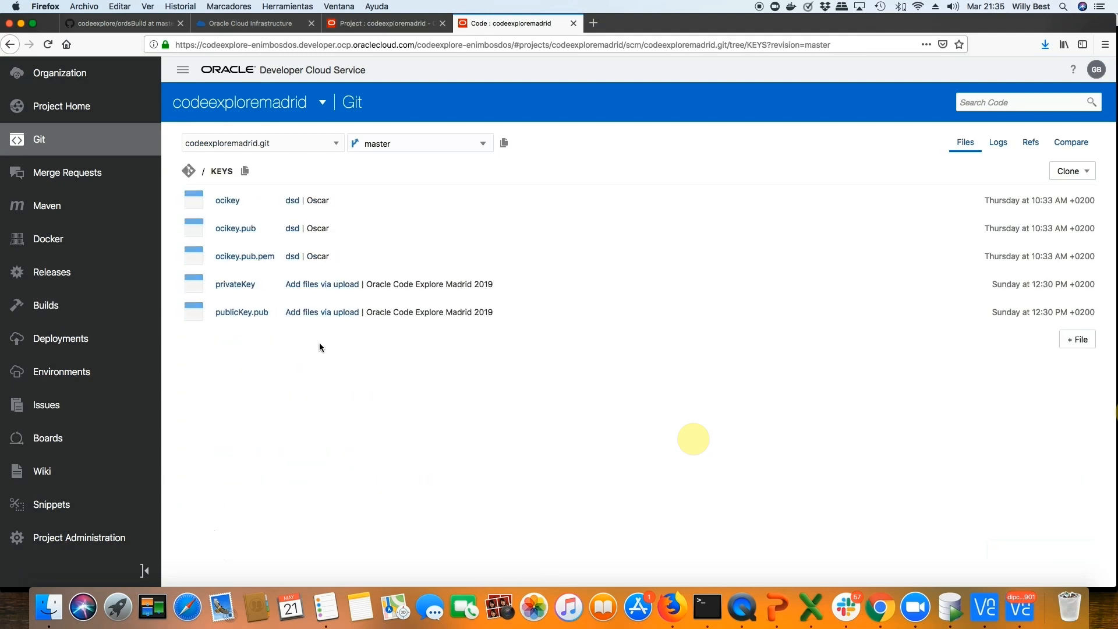
{"action": "left_click", "coordinate": [227, 200]}
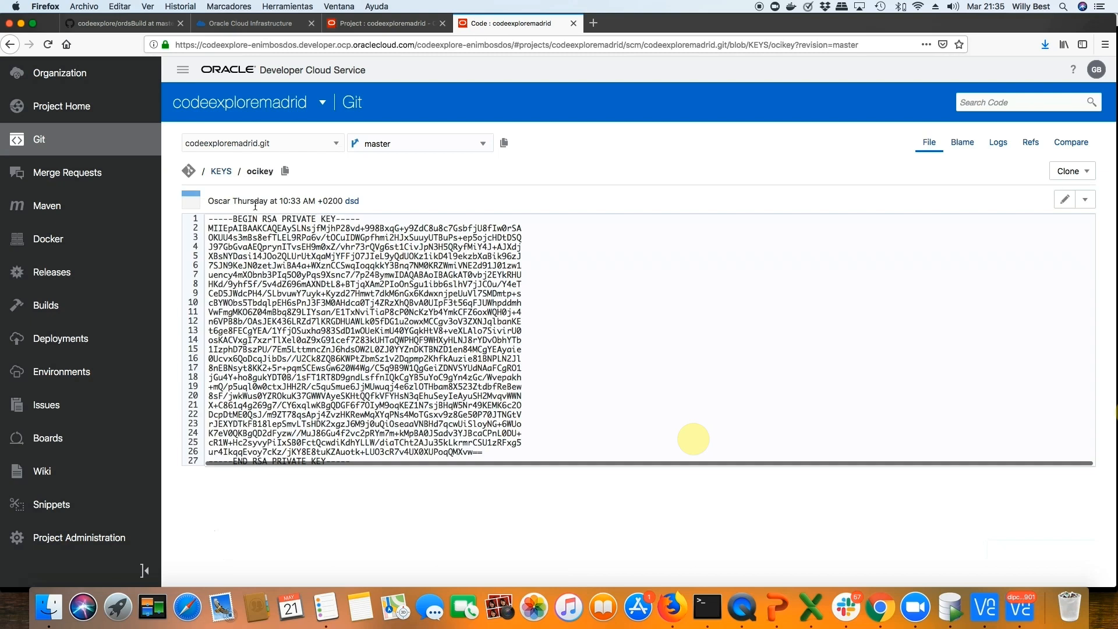
{"action": "left_click_drag", "start_coordinate": [209, 219], "coordinate": [480, 464]}
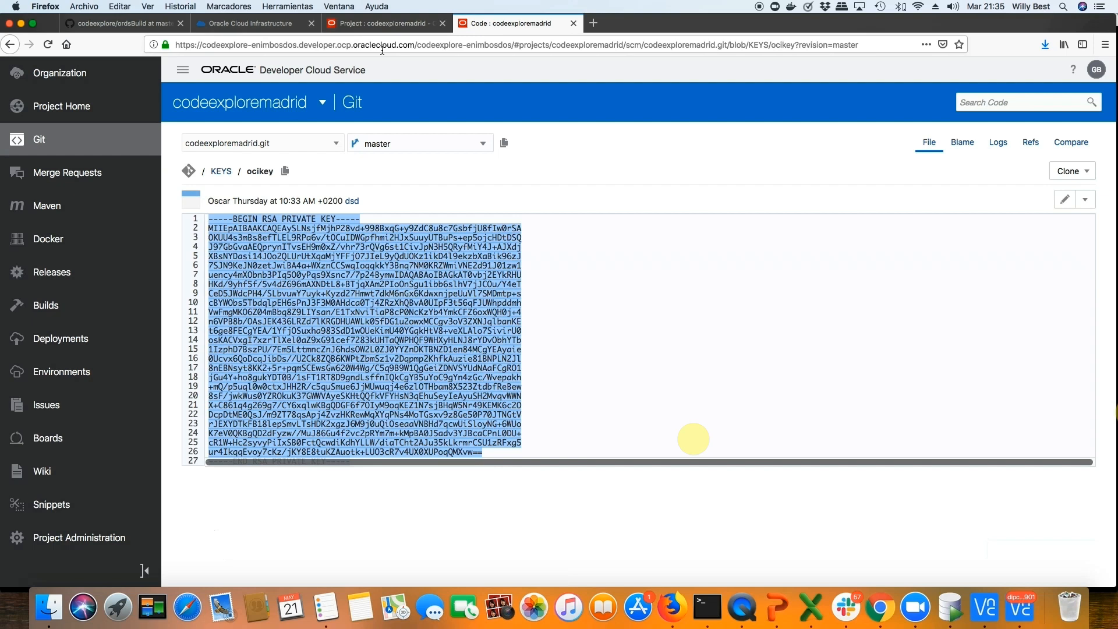
{"action": "left_click", "coordinate": [382, 23]}
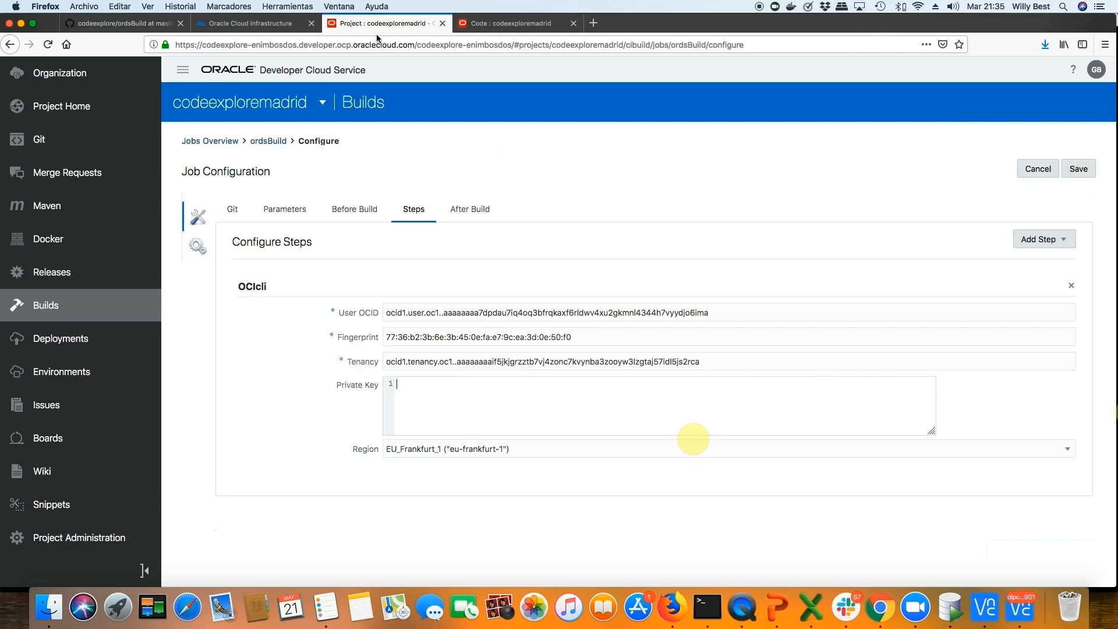
{"action": "left_click", "coordinate": [433, 416]}
{"action": "key", "text": "super+v"}
{"action": "scroll", "coordinate": [699, 434], "scroll_direction": "down", "scroll_amount": 3}
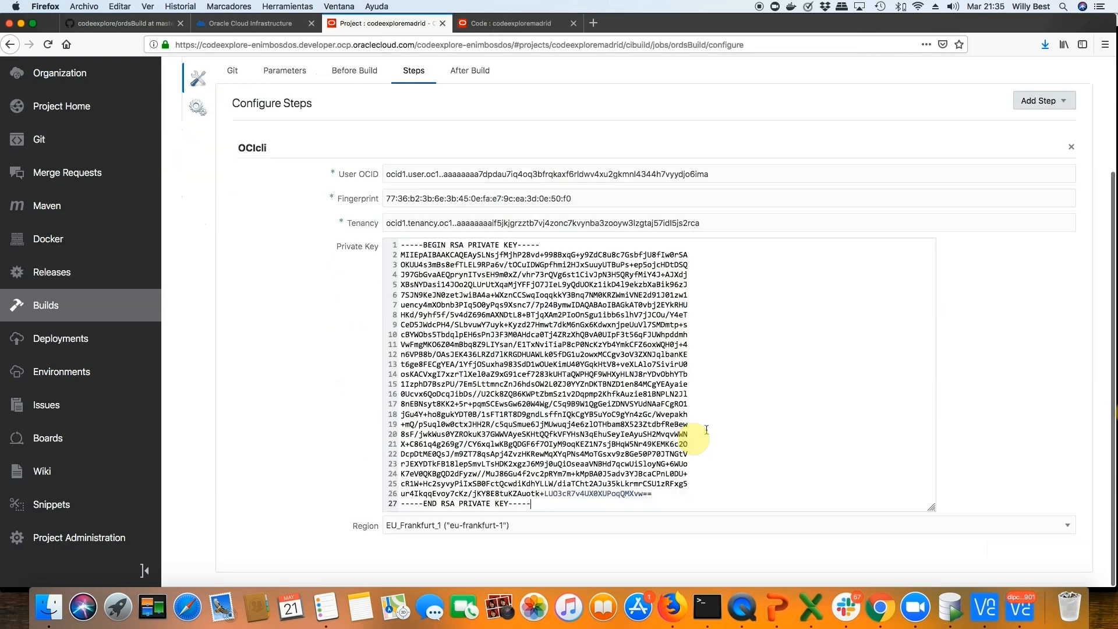
Add a Unix Shell step containing the ordsBuild script that creates the kubeconfig, applies DevOps/oracle-ords.yaml and describes the services.
{"action": "left_click", "coordinate": [1036, 103]}
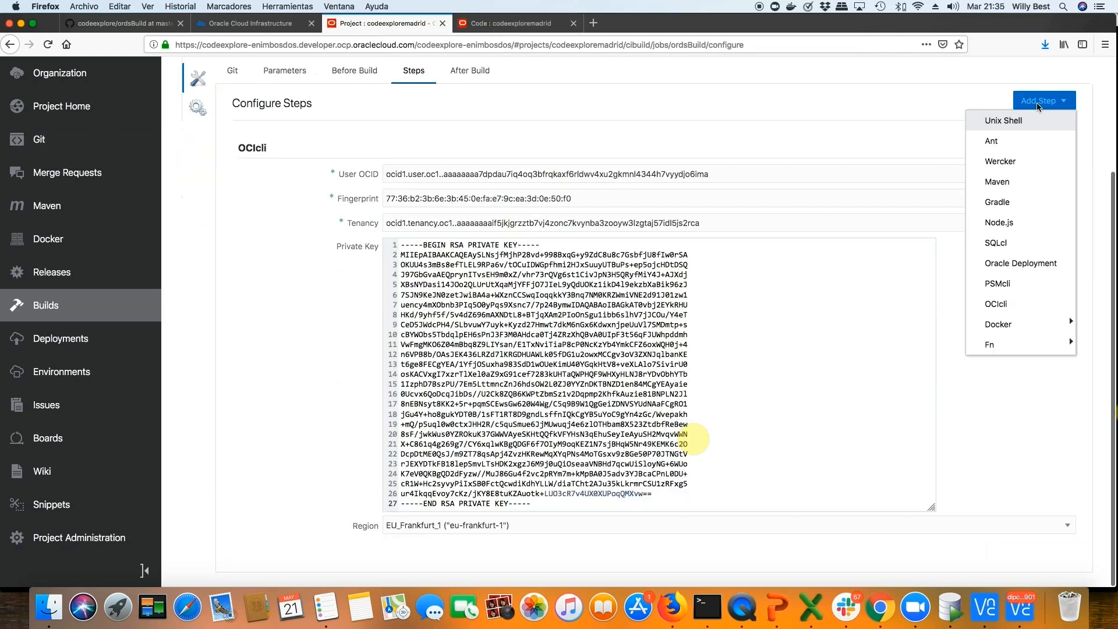
{"action": "left_click", "coordinate": [1010, 119]}
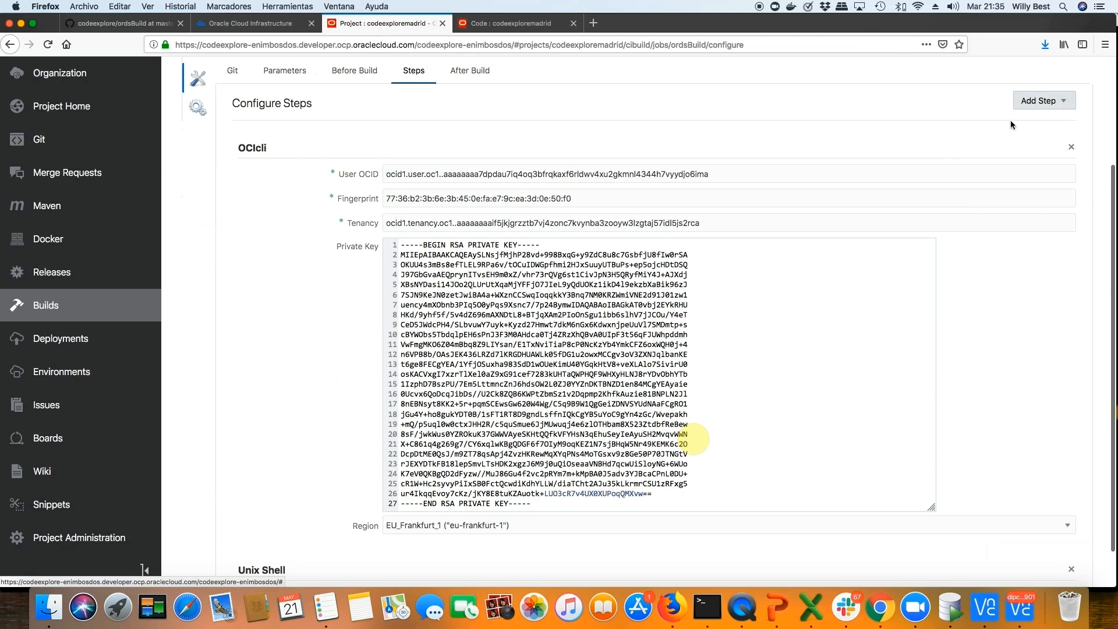
{"action": "scroll", "coordinate": [433, 422], "scroll_direction": "down", "scroll_amount": 6}
{"action": "left_click", "coordinate": [425, 437]}
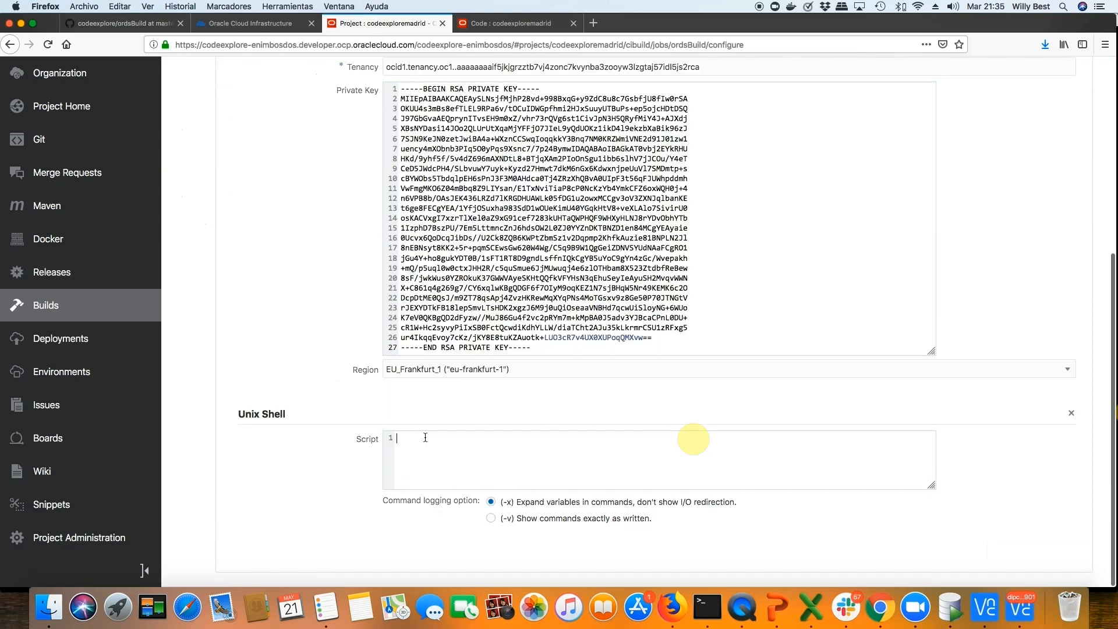
{"action": "key", "text": "super+v"}
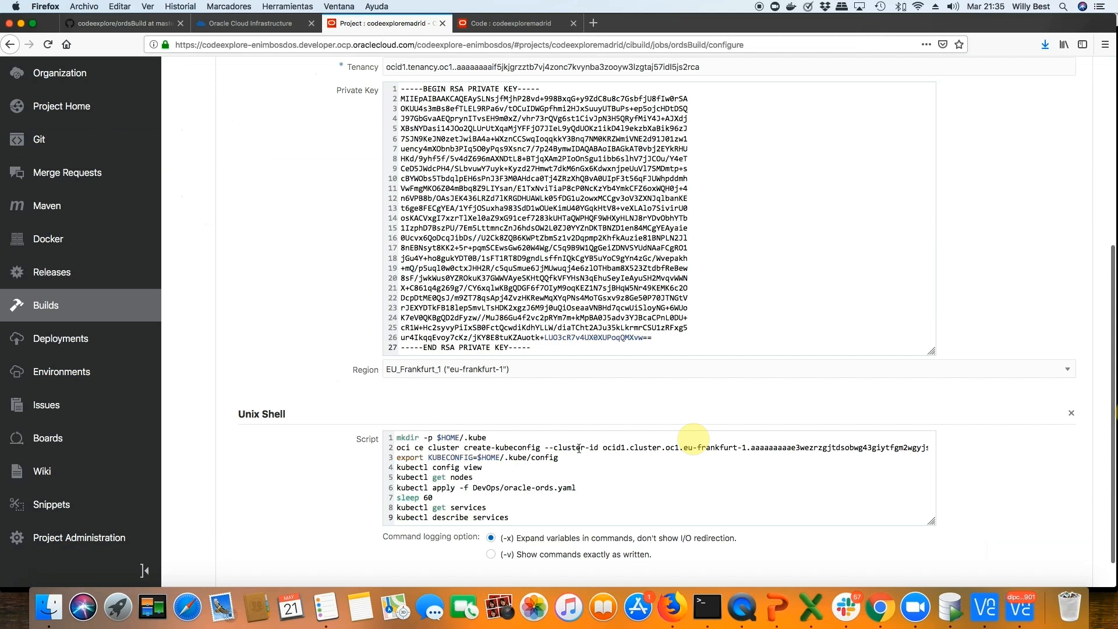
Replace the --cluster-id value in the Unix Shell script with the Cluster Id copied from cluster1's details in the Oracle Cloud console.
{"action": "left_click_drag", "start_coordinate": [603, 447], "coordinate": [894, 449]}
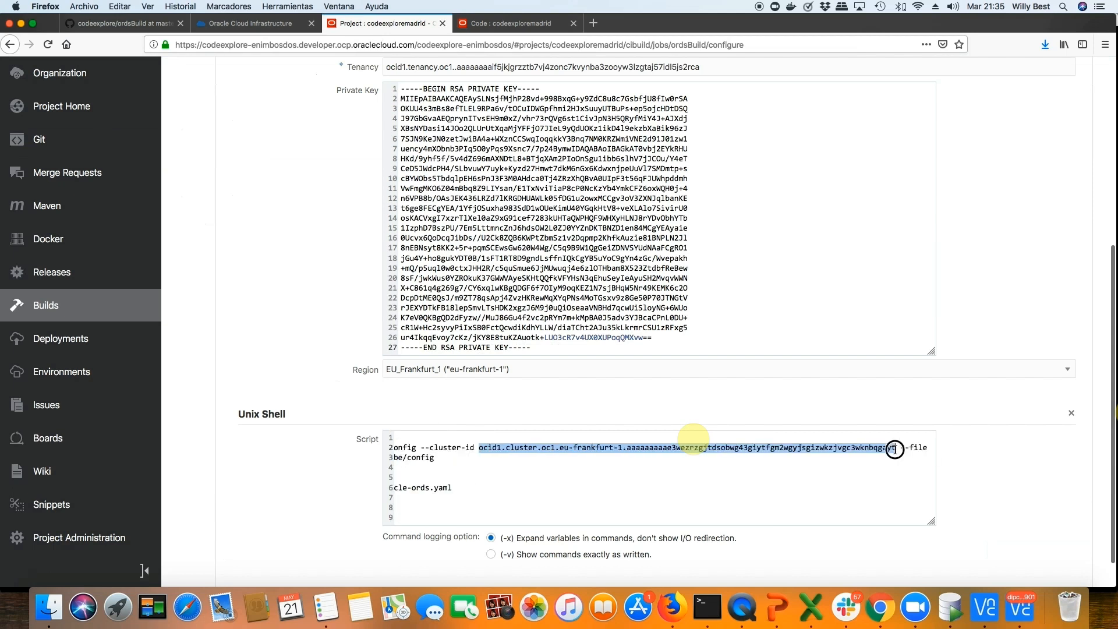
{"action": "key", "text": "BackSpace"}
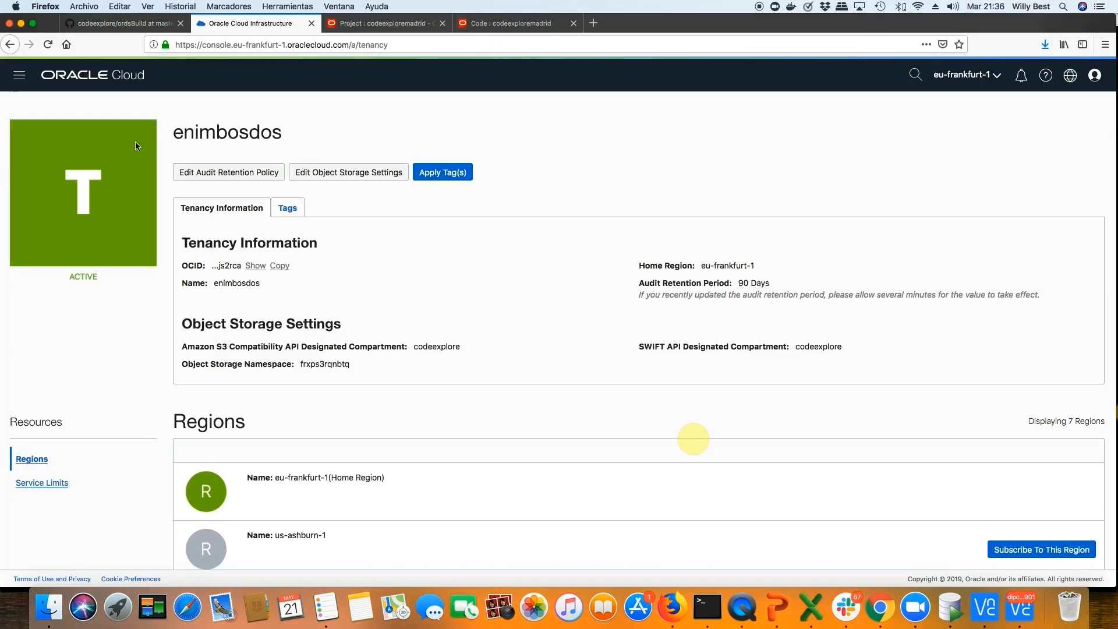
{"action": "left_click", "coordinate": [13, 75]}
{"action": "mouse_move", "coordinate": [52, 460]}
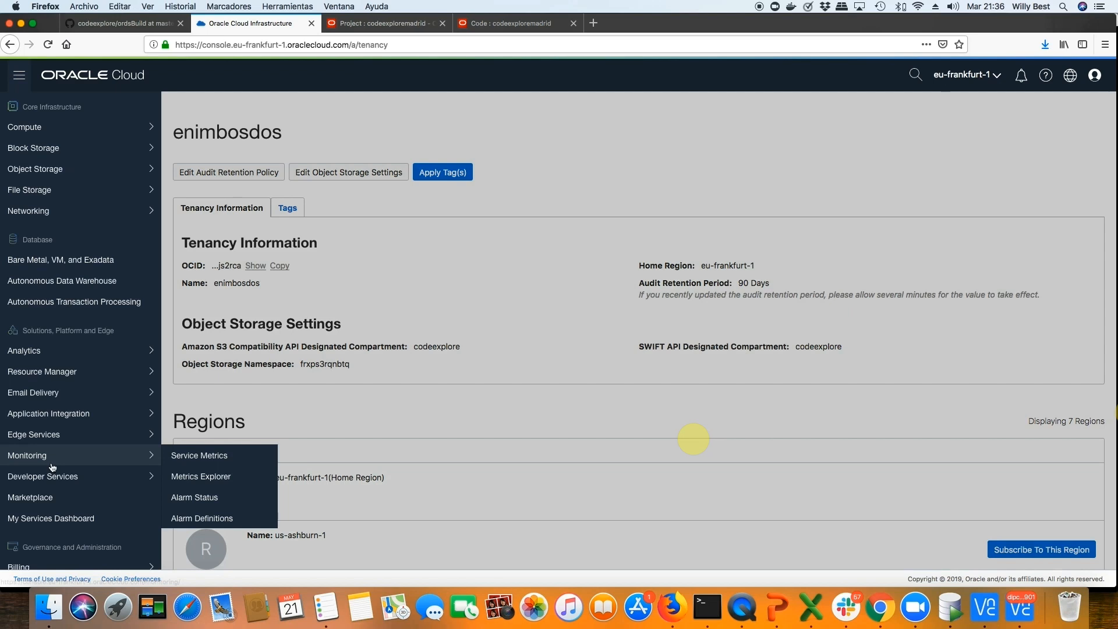
{"action": "mouse_move", "coordinate": [52, 485]}
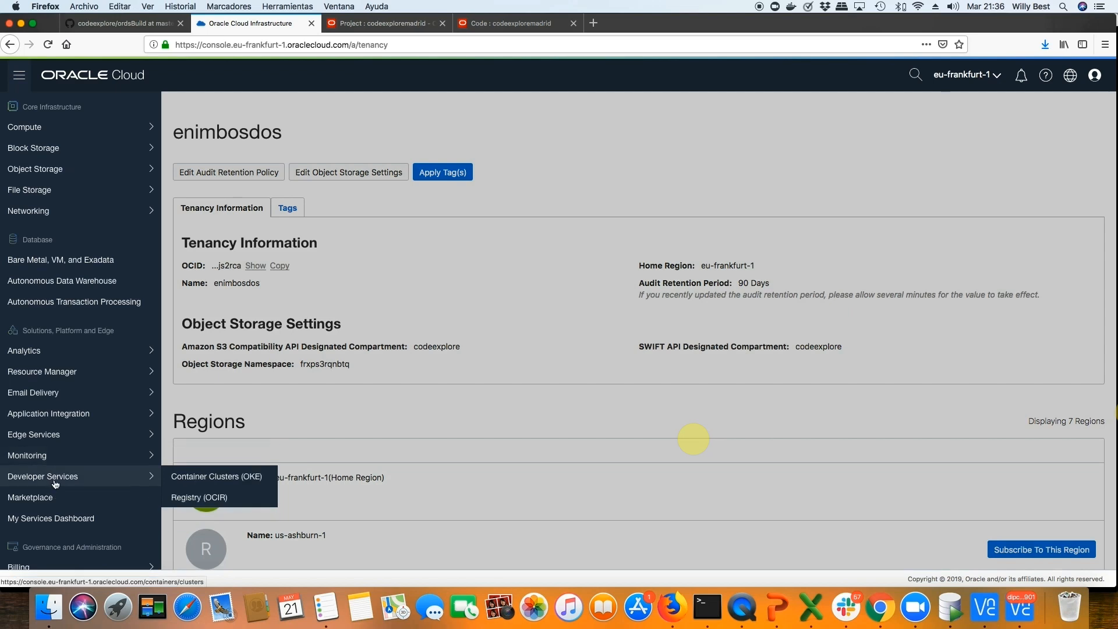
{"action": "left_click", "coordinate": [224, 477]}
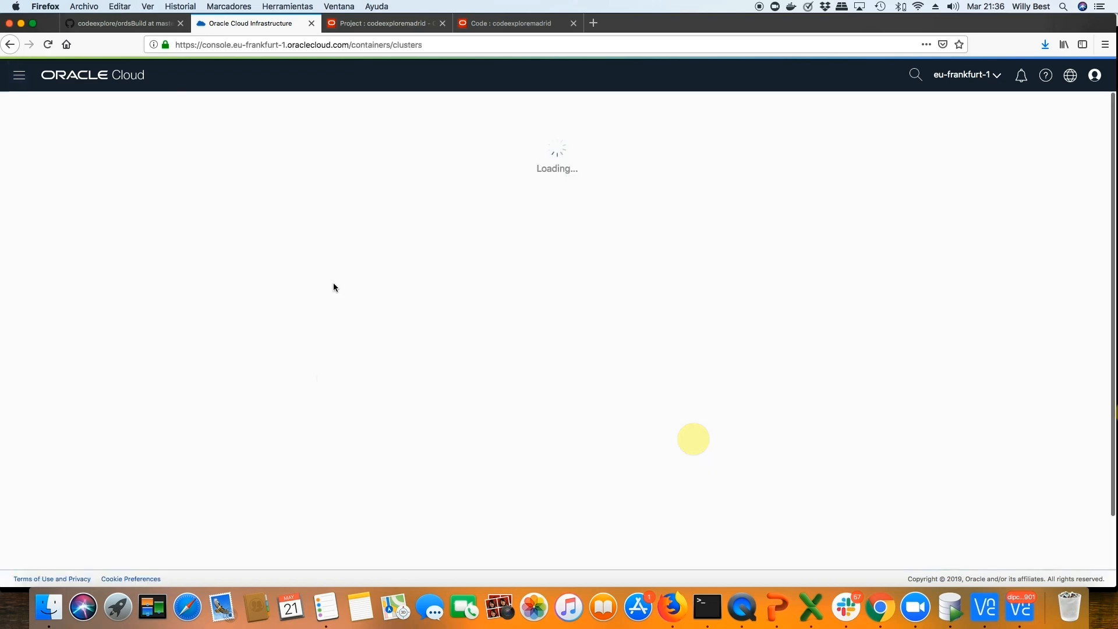
{"action": "left_click", "coordinate": [200, 267]}
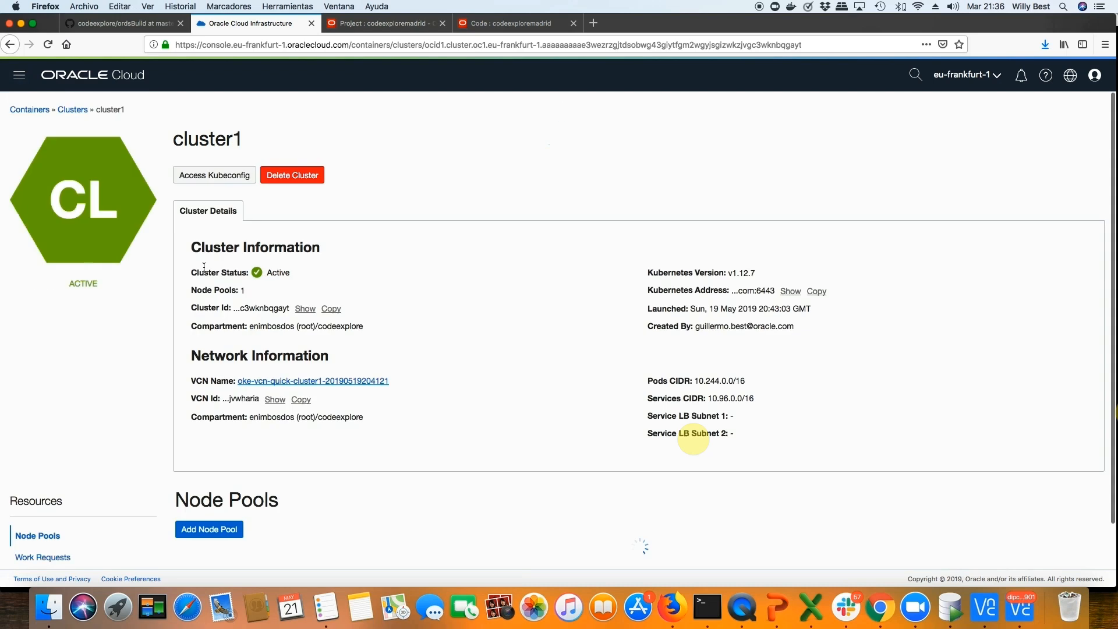
{"action": "left_click", "coordinate": [331, 309]}
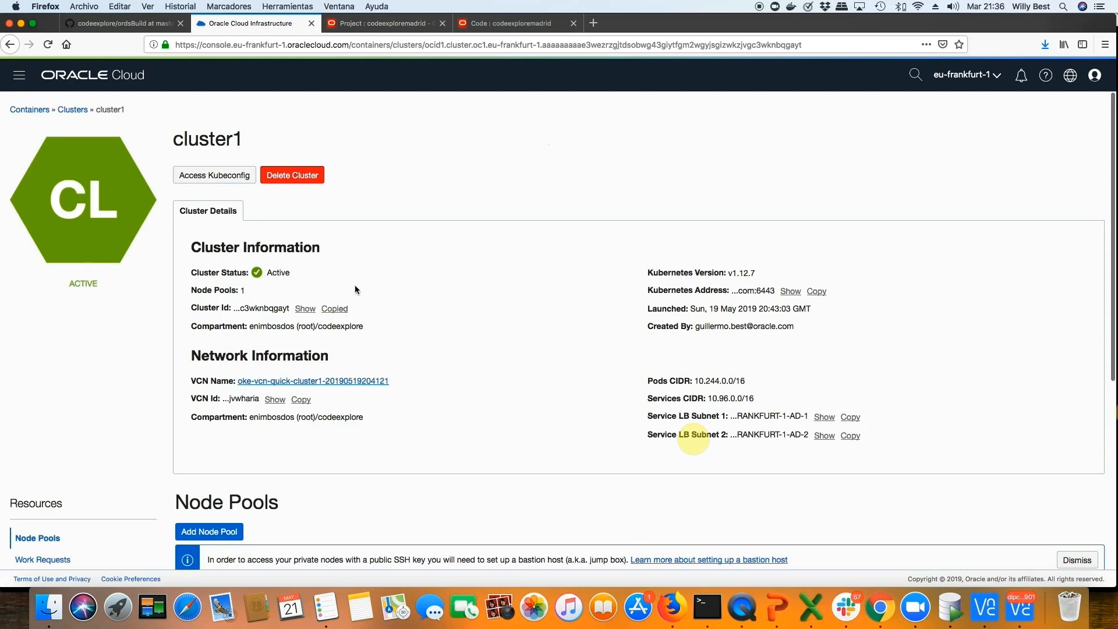
{"action": "left_click", "coordinate": [395, 27]}
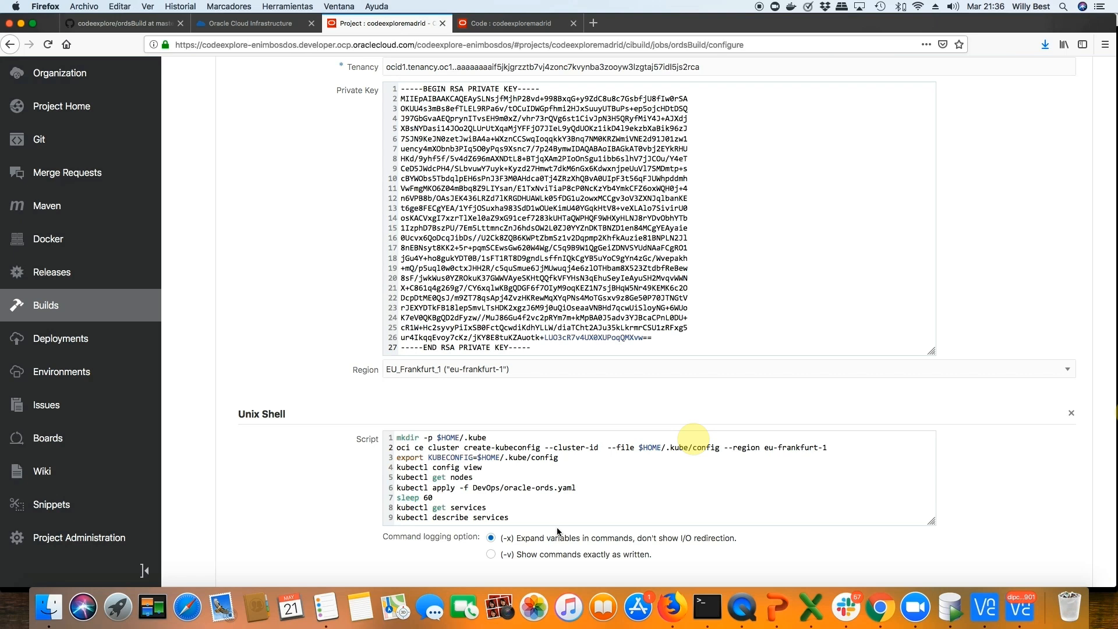
{"action": "key", "text": "super+v"}
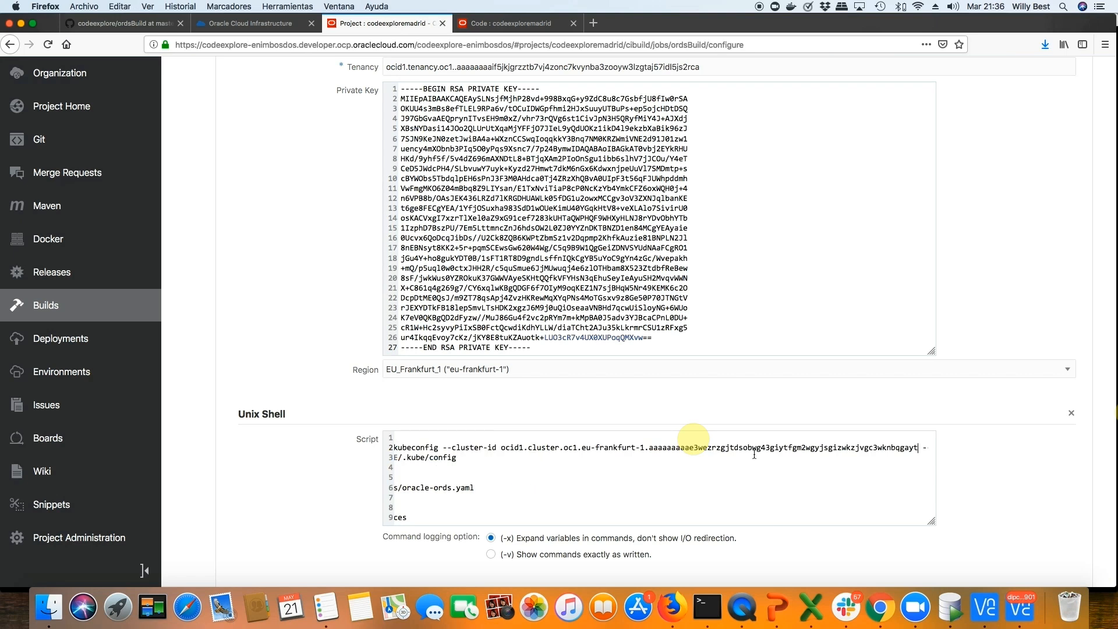
Check the edited script lines, save the ordsBuild job configuration and start a build of the job.
{"action": "scroll", "coordinate": [753, 454], "scroll_direction": "up", "scroll_amount": 1}
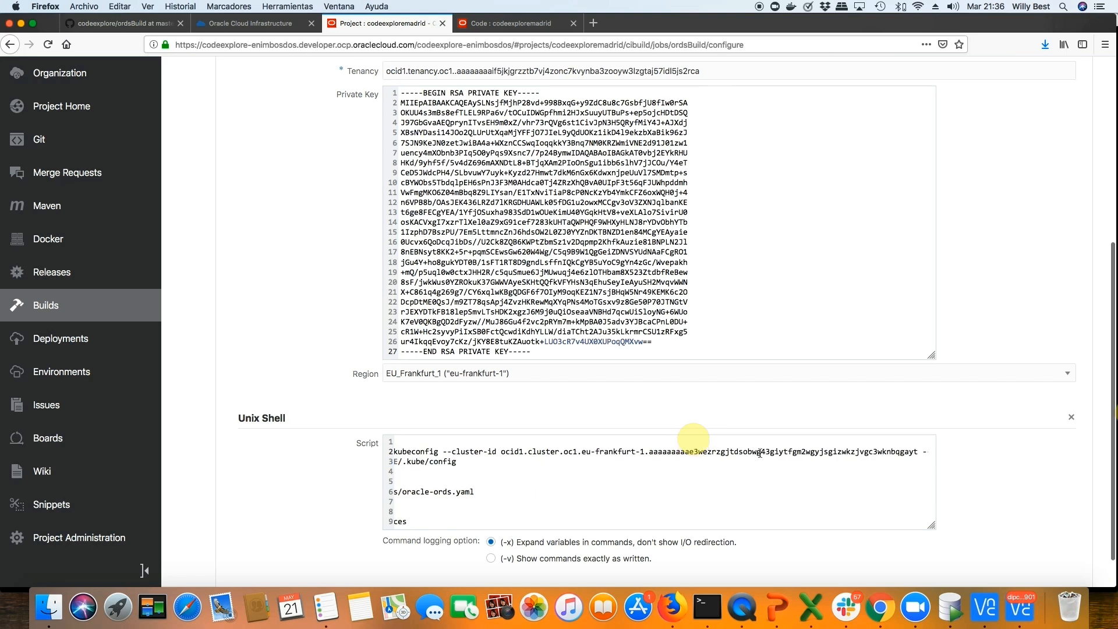
{"action": "left_click", "coordinate": [448, 502]}
{"action": "key", "text": "Left"}
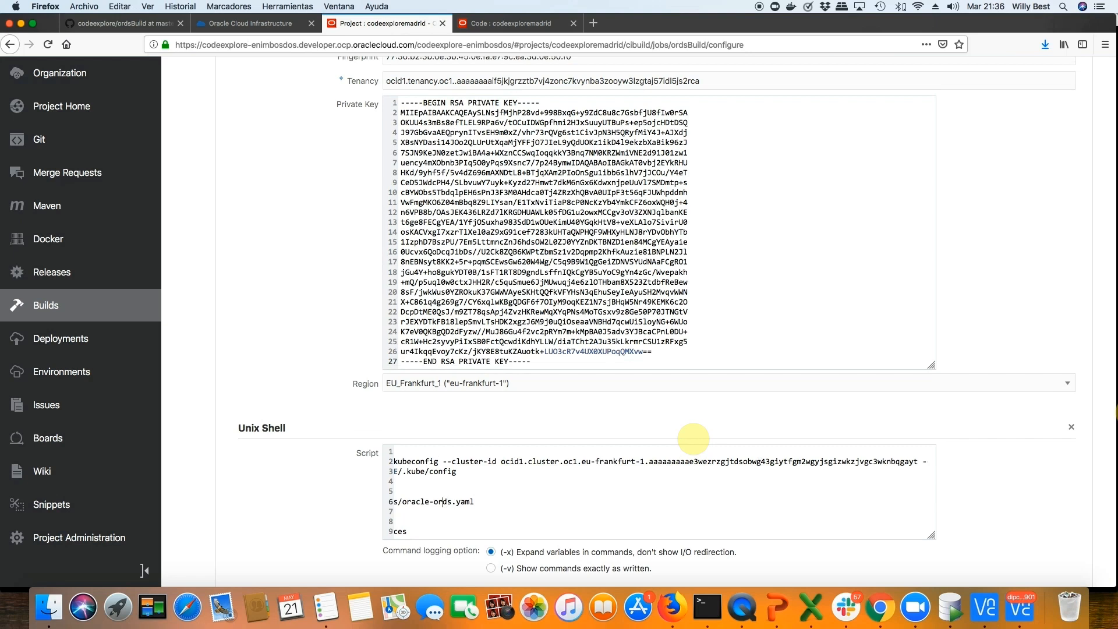
{"action": "key", "text": "Left"}
{"action": "key", "text": "Left"}
{"action": "key", "text": "Left"}
{"action": "key", "text": "Left"}
{"action": "key", "text": "Left"}
{"action": "key", "text": "Left"}
{"action": "key", "text": "Left"}
{"action": "key", "text": "Left"}
{"action": "key", "text": "Left"}
{"action": "key", "text": "Left"}
{"action": "key", "text": "Left"}
{"action": "key", "text": "Left"}
{"action": "key", "text": "Left"}
{"action": "key", "text": "Left"}
{"action": "key", "text": "Left"}
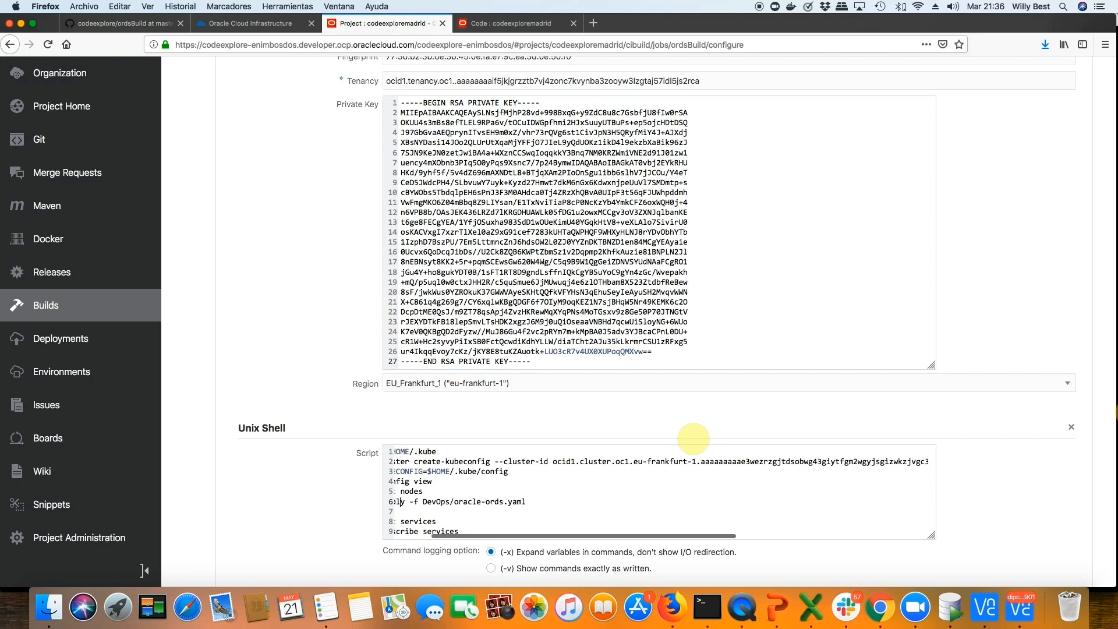
{"action": "key", "text": "Left"}
{"action": "key", "text": "Left"}
{"action": "key", "text": "Left"}
{"action": "key", "text": "Left"}
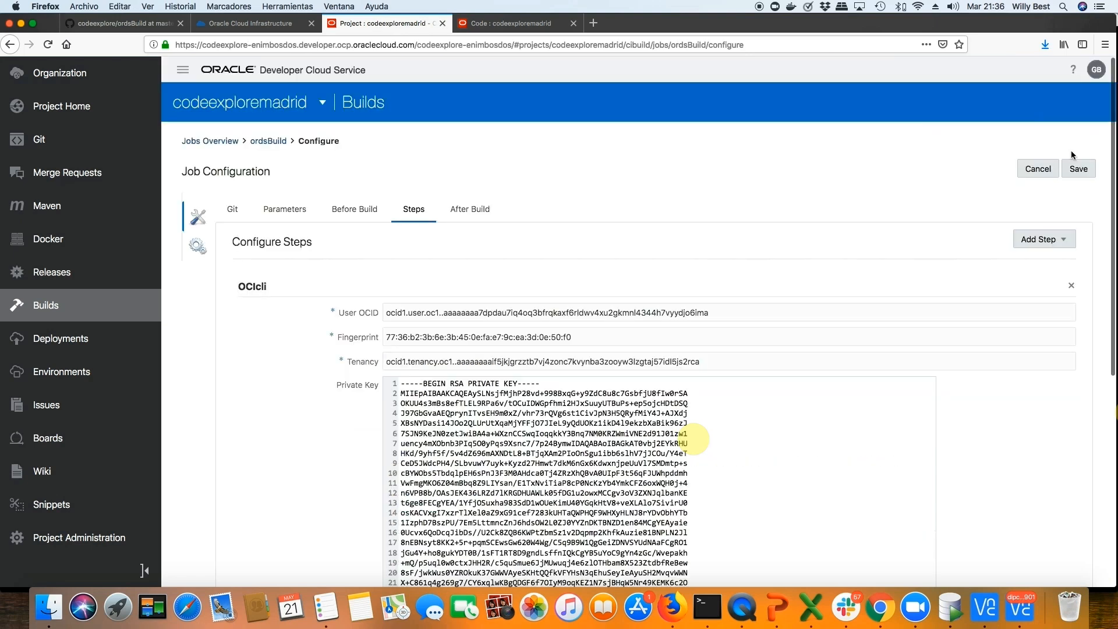
{"action": "left_click", "coordinate": [1079, 169]}
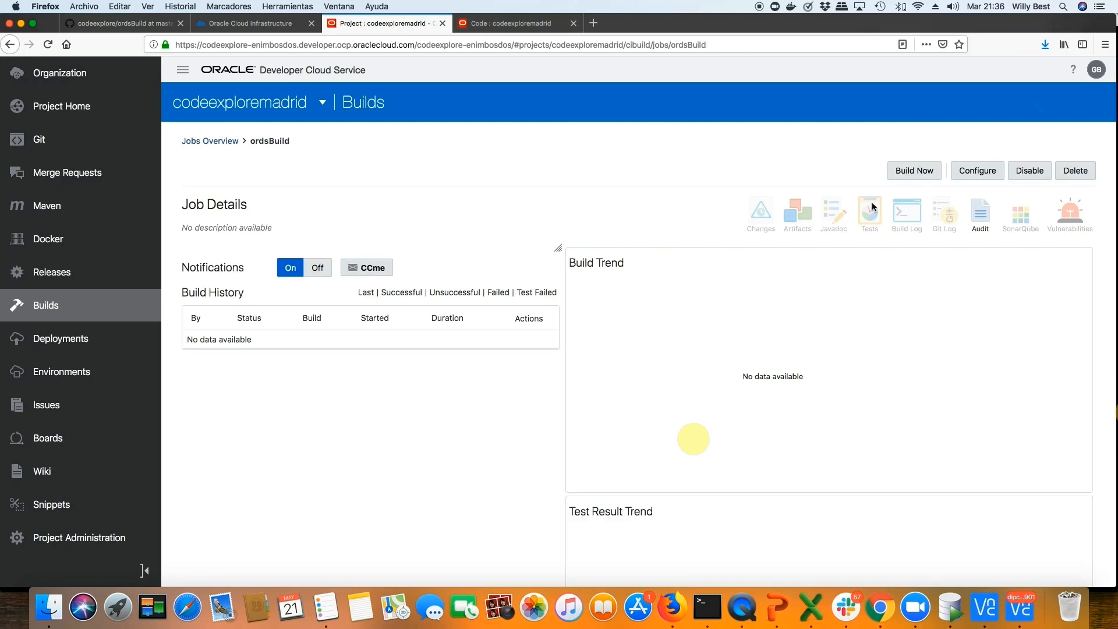
{"action": "left_click", "coordinate": [921, 172]}
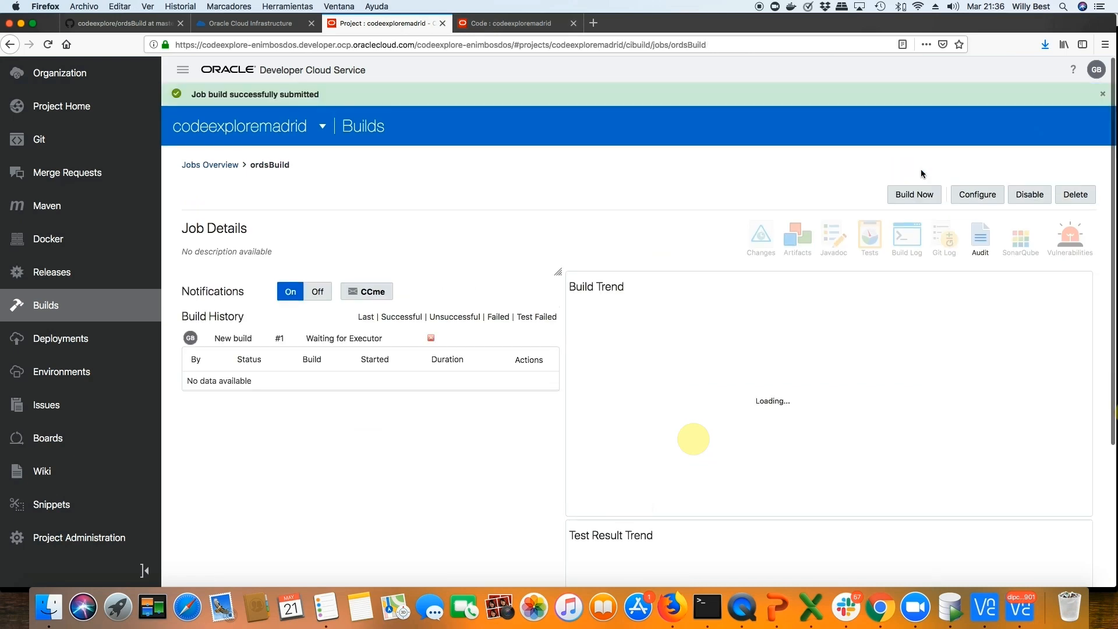
Open the ordsBuild build log and read it down to the kubectl services output and build result.
{"action": "left_click", "coordinate": [907, 239]}
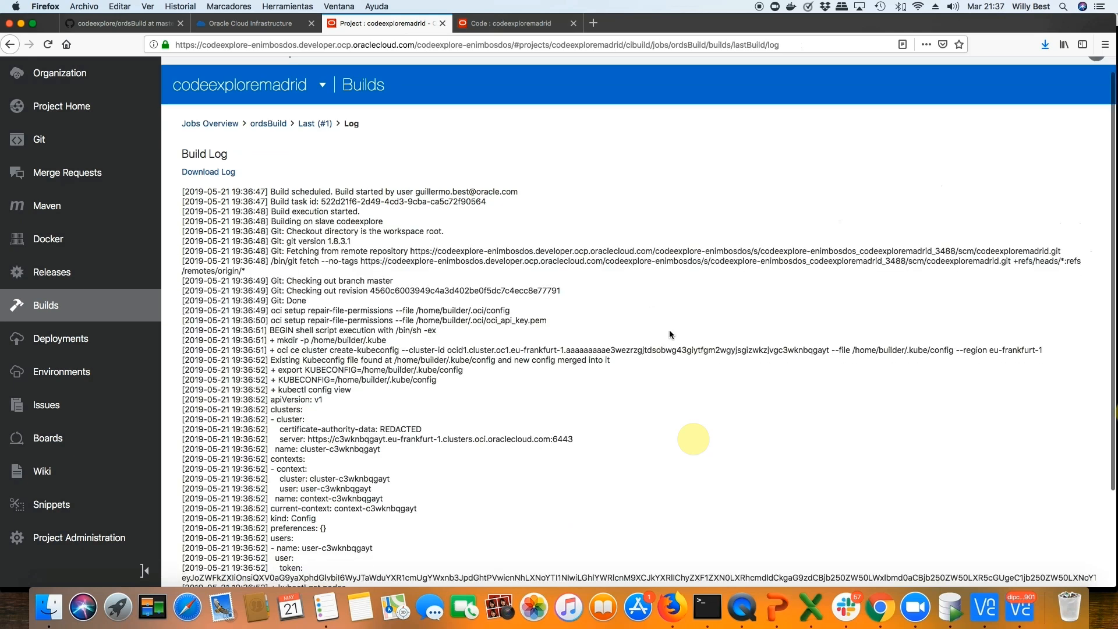
{"action": "scroll", "coordinate": [669, 334], "scroll_direction": "down", "scroll_amount": 5}
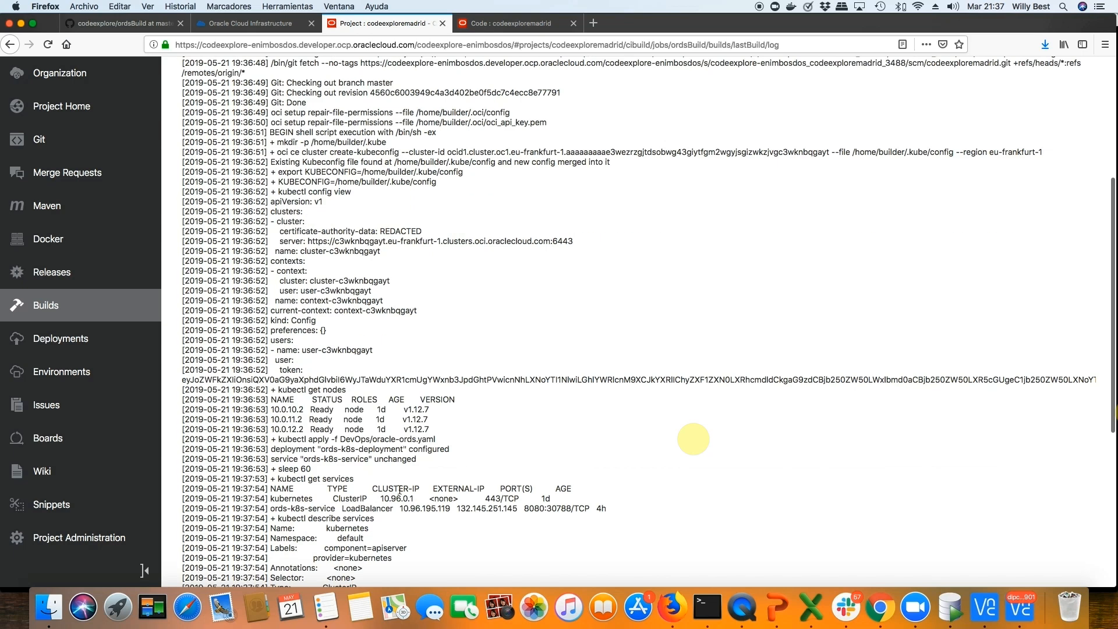
{"action": "scroll", "coordinate": [399, 489], "scroll_direction": "down", "scroll_amount": 5}
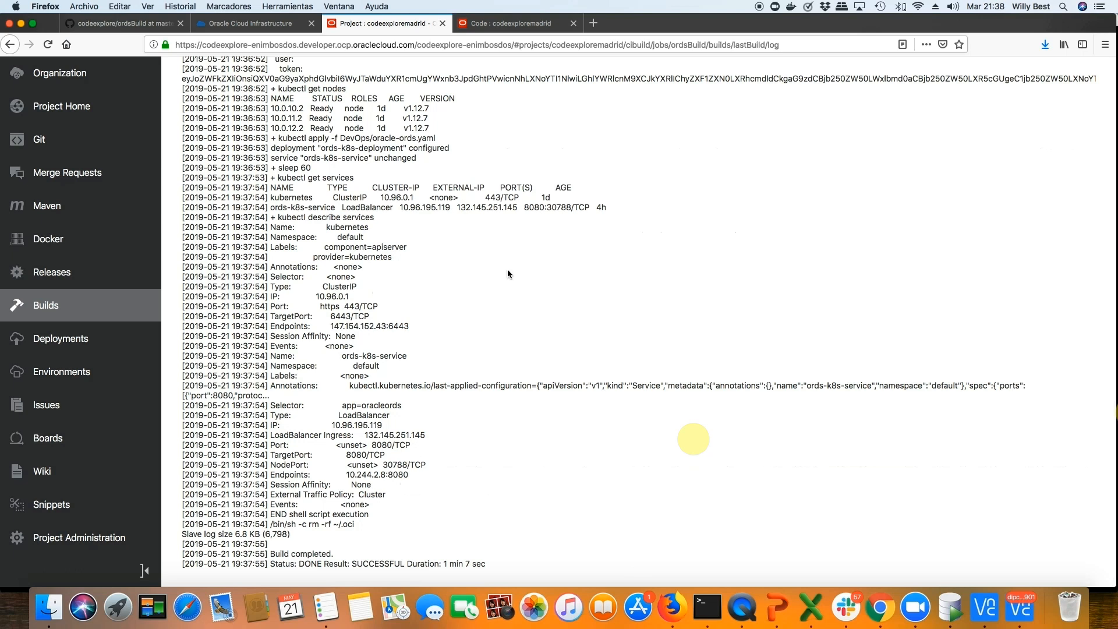
Take the external IP of ords-k8s-service from the log and open 132.145.251.145:8080/ords/pdb1/soe/orders/71491 in a new browser tab.
{"action": "left_click", "coordinate": [457, 207]}
{"action": "left_click_drag", "start_coordinate": [457, 208], "coordinate": [517, 207]}
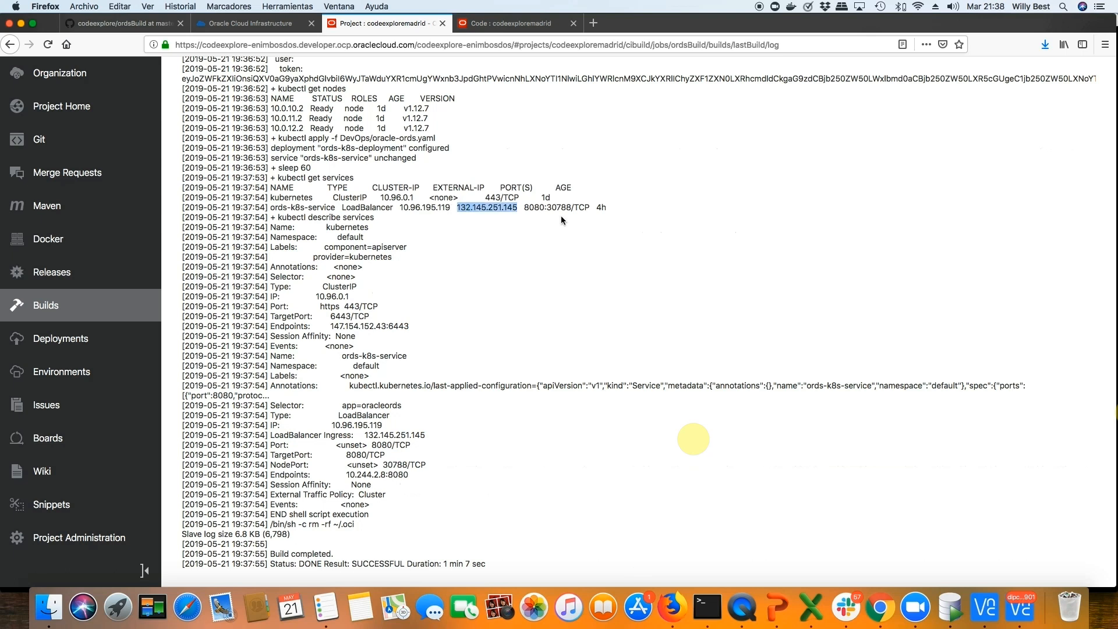
{"action": "left_click", "coordinate": [594, 24]}
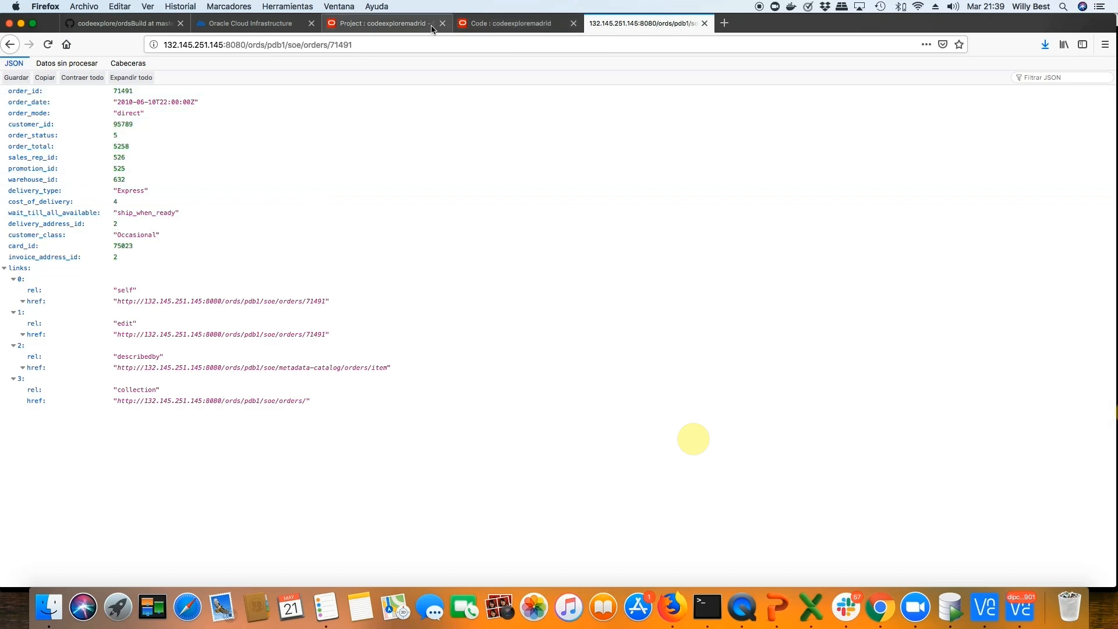
Create a new build job named changeORDER_71491 with the codeexplore template in the codeexploremadrid project.
{"action": "left_click", "coordinate": [349, 24]}
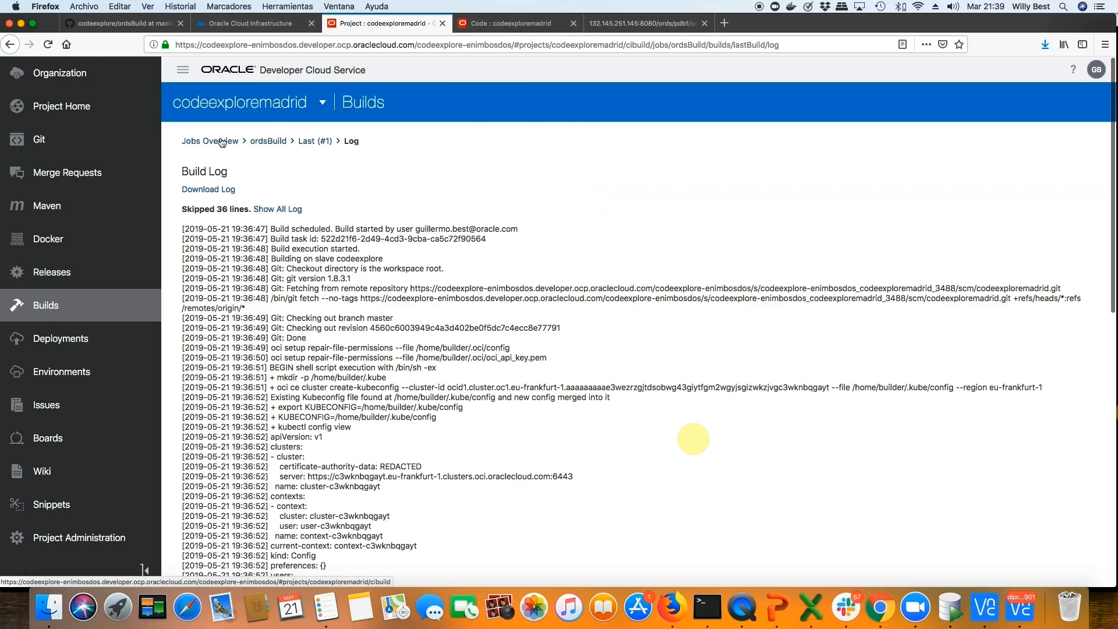
{"action": "left_click", "coordinate": [222, 142]}
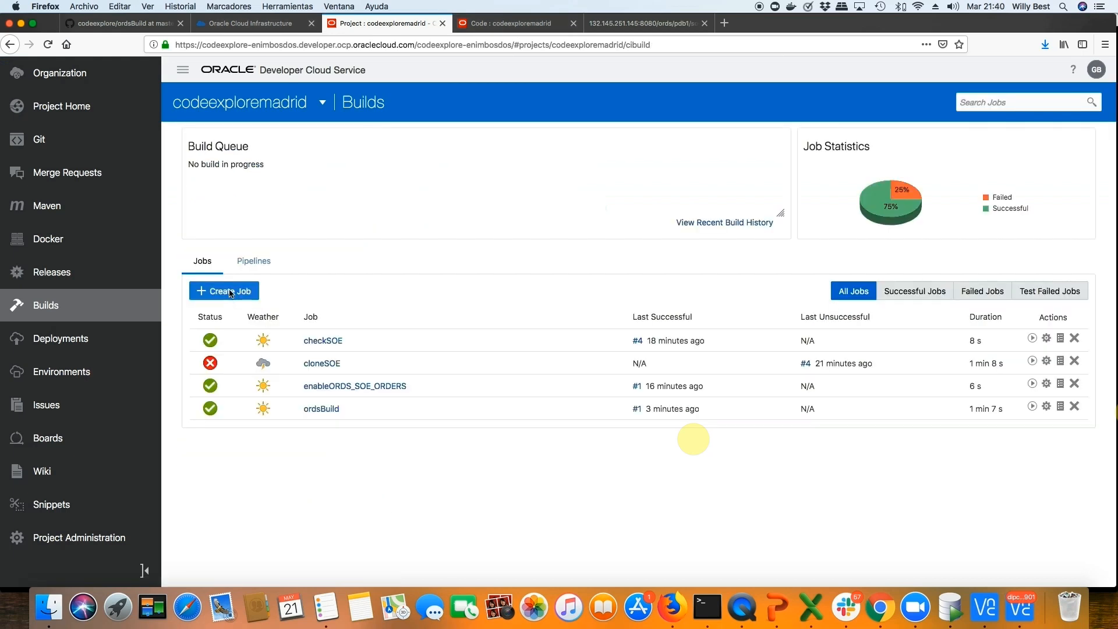
{"action": "left_click", "coordinate": [231, 293]}
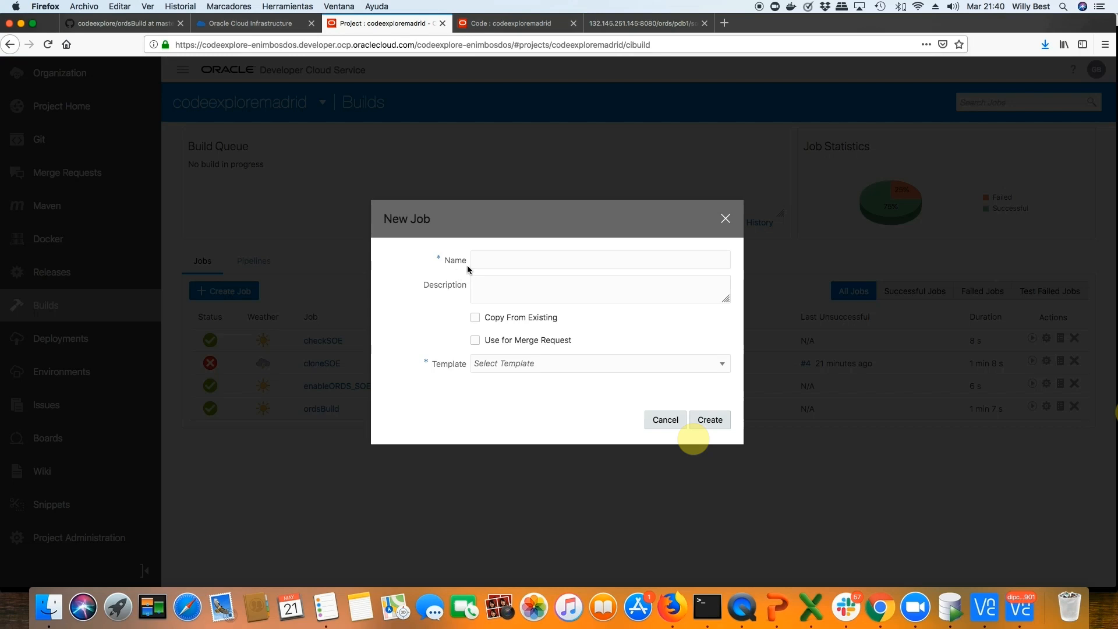
{"action": "double_click", "coordinate": [467, 258]}
{"action": "key", "text": "super+v"}
{"action": "left_click", "coordinate": [505, 262]}
{"action": "key", "text": "BackSpace"}
{"action": "key", "text": "BackSpace"}
{"action": "key", "text": "BackSpace"}
{"action": "key", "text": "BackSpace"}
{"action": "key", "text": "BackSpace"}
{"action": "key", "text": "BackSpace"}
{"action": "left_click", "coordinate": [516, 365]}
{"action": "left_click", "coordinate": [516, 396]}
{"action": "left_click", "coordinate": [720, 421]}
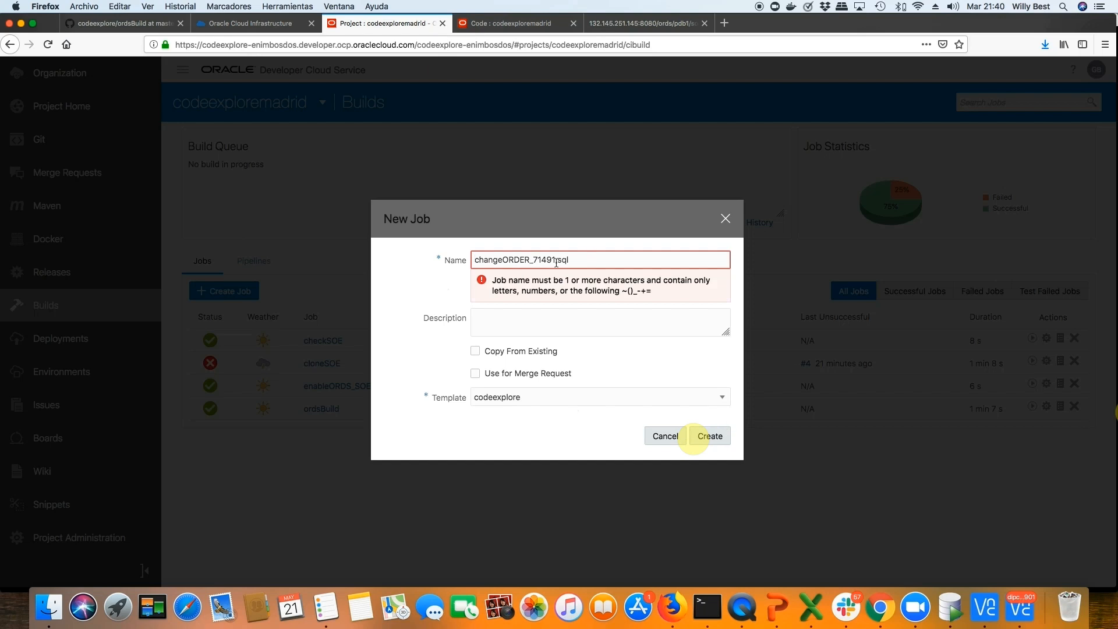
{"action": "key", "text": "BackSpace"}
{"action": "key", "text": "BackSpace"}
{"action": "key", "text": "BackSpace"}
{"action": "key", "text": "BackSpace"}
{"action": "left_click", "coordinate": [708, 438]}
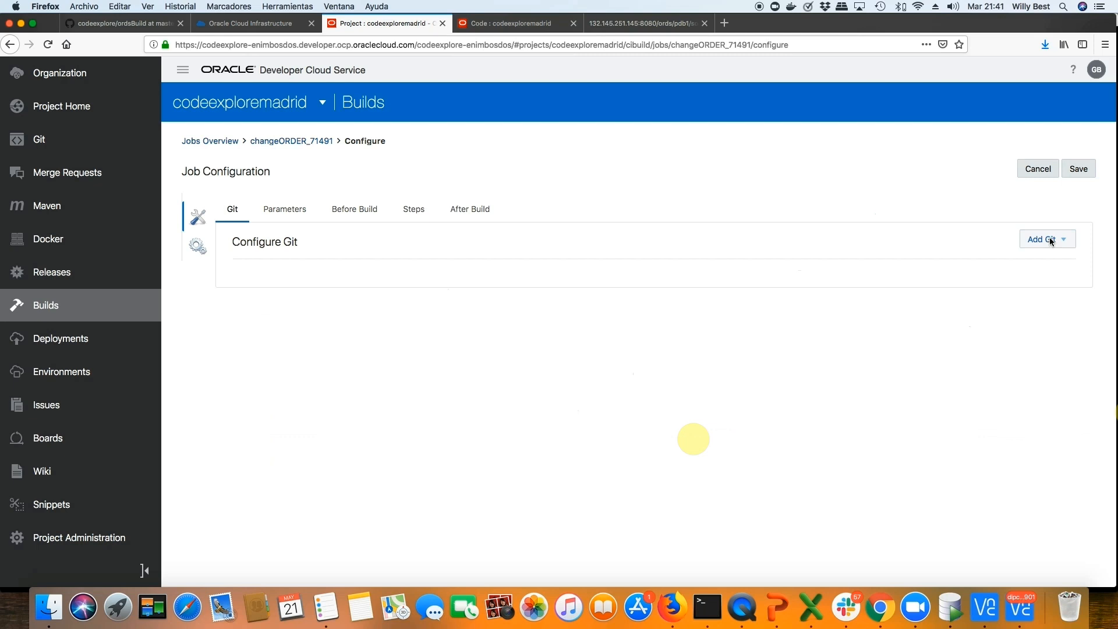
Add a Git source to the changeORDER_71491 job using the codeexploremadrid.git repository.
{"action": "left_click", "coordinate": [1049, 237]}
{"action": "left_click", "coordinate": [1044, 260]}
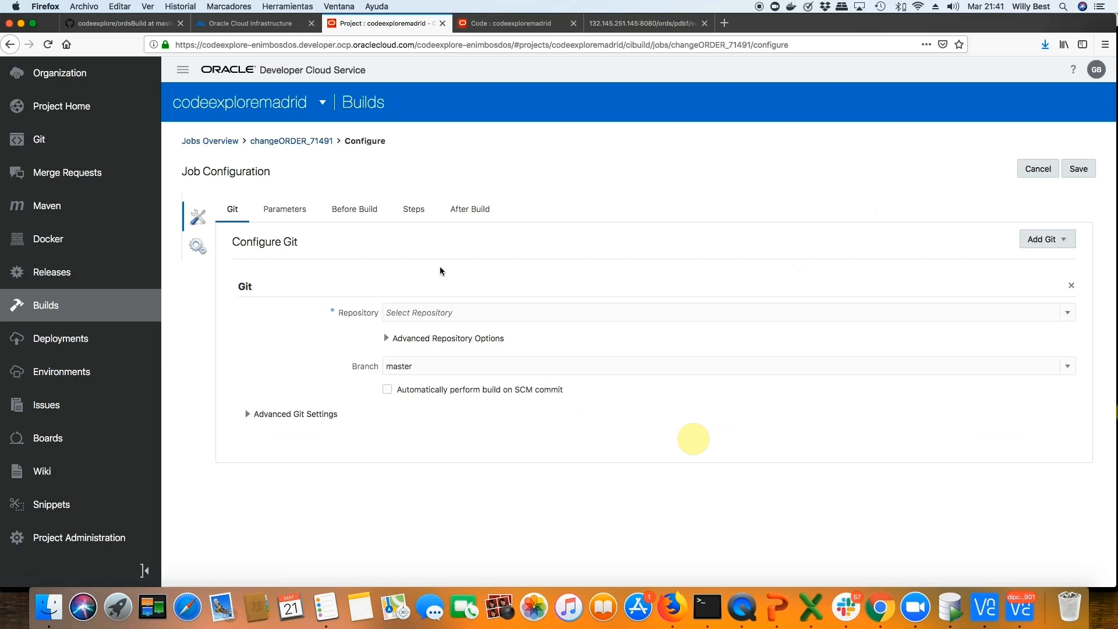
{"action": "left_click", "coordinate": [408, 313]}
{"action": "left_click", "coordinate": [433, 330]}
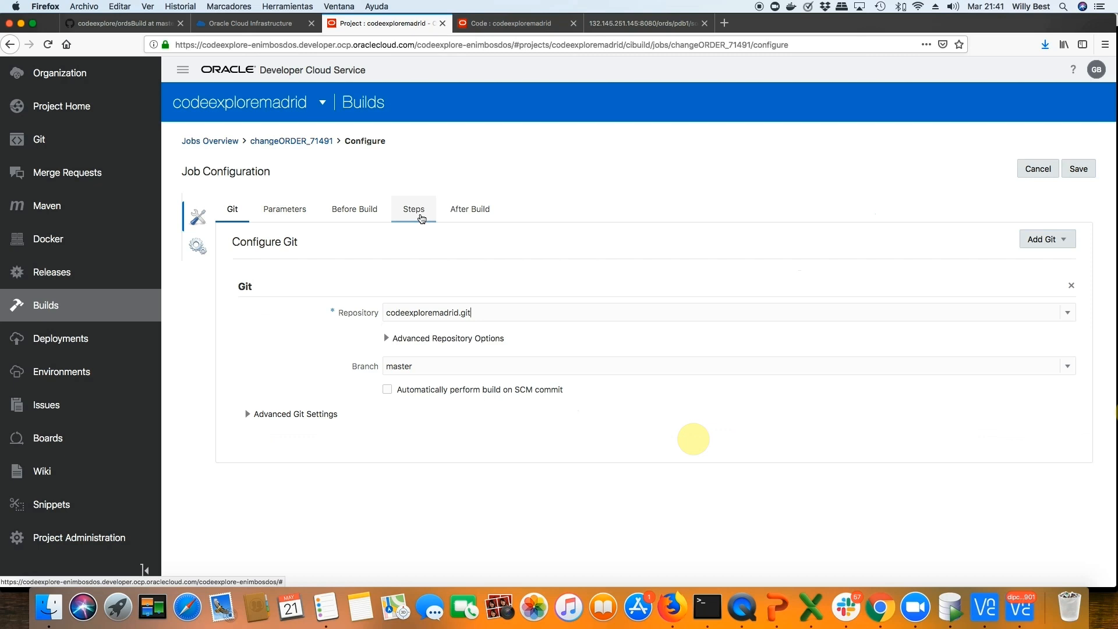
Add an SQLcl step to the job with username soe and fill in the database password.
{"action": "left_click", "coordinate": [421, 218]}
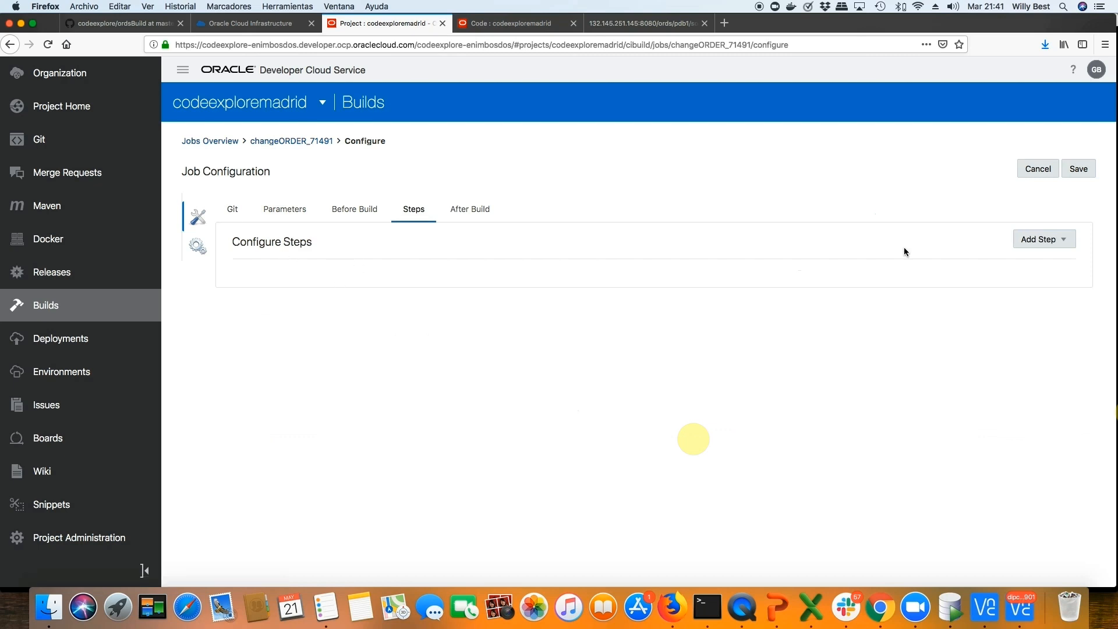
{"action": "left_click", "coordinate": [1039, 238]}
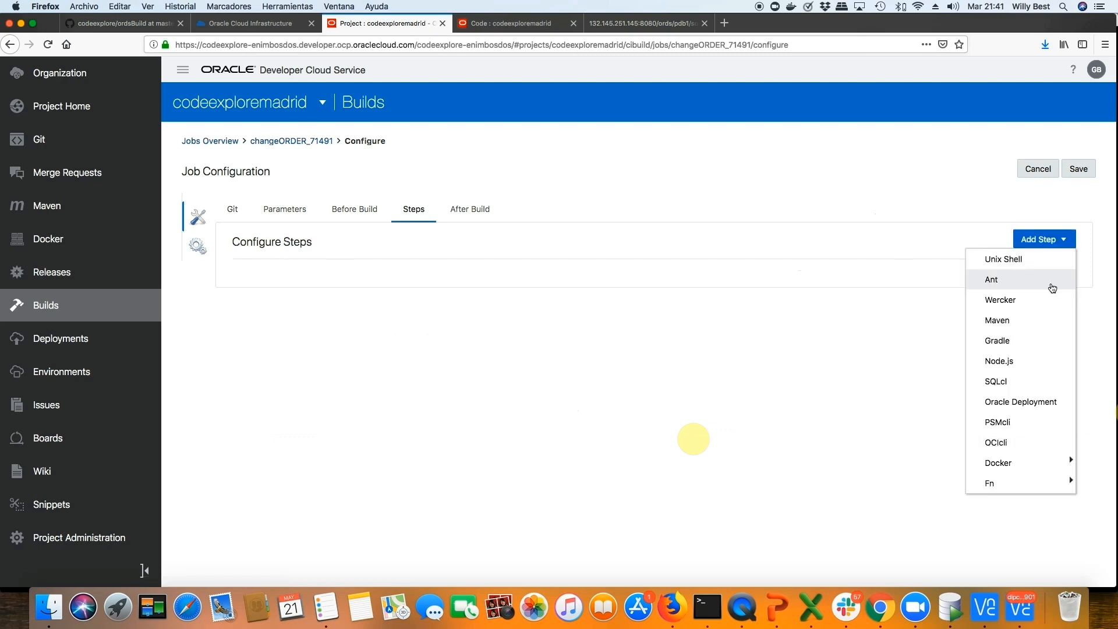
{"action": "left_click", "coordinate": [1022, 381]}
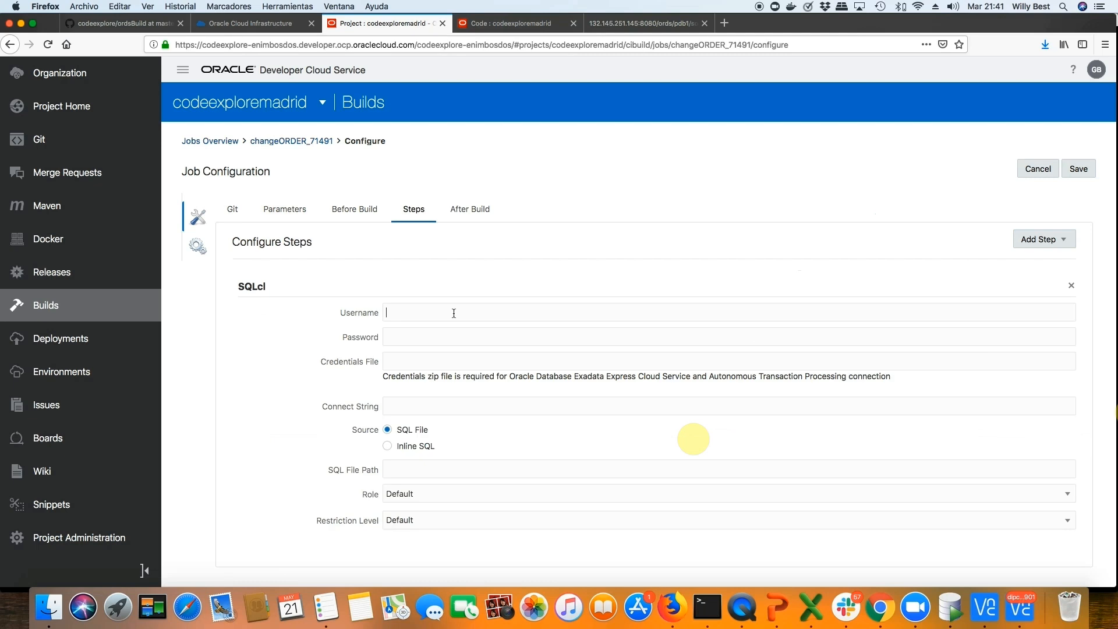
{"action": "type", "text": "soe"}
{"action": "left_click", "coordinate": [433, 331]}
{"action": "key", "text": "super+v"}
Copy database A's address from the escenario.pptx slide and use 130.61.100.52:1521/dipcDB_fra17b.sub05190914190.skynet.oraclevcn.com as the SQLcl step's connect string.
{"action": "left_click", "coordinate": [406, 406]}
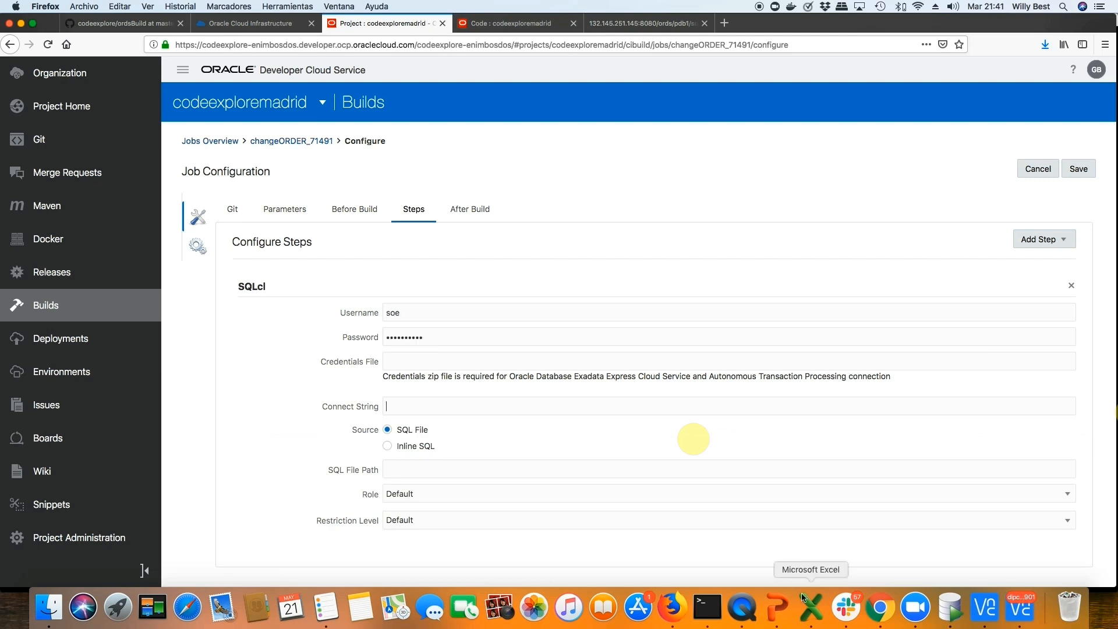
{"action": "left_click", "coordinate": [777, 608]}
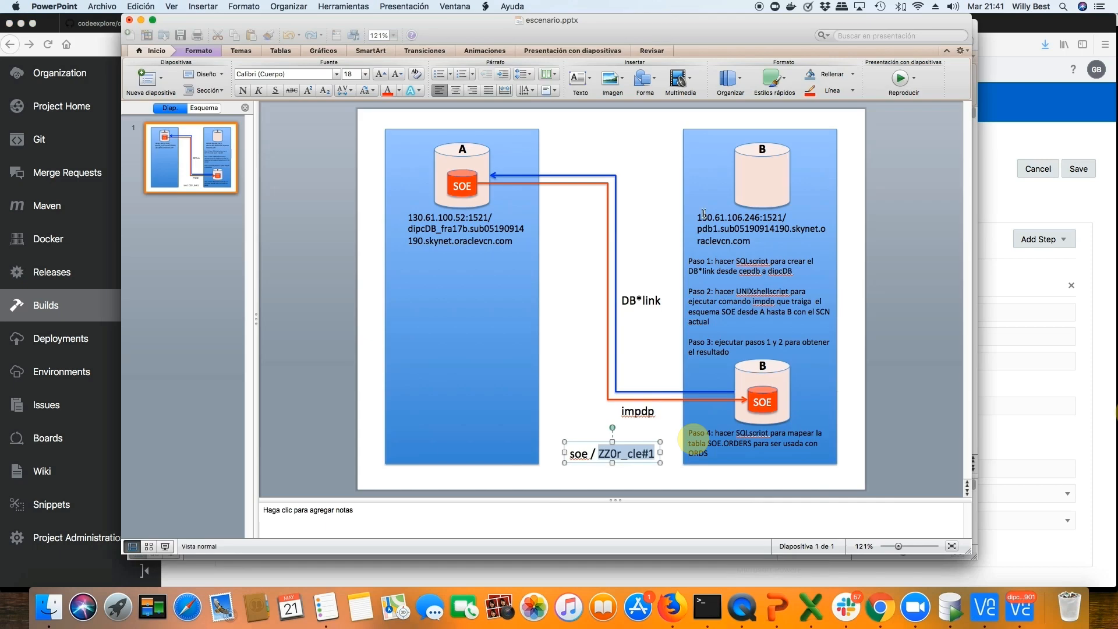
{"action": "left_click_drag", "start_coordinate": [703, 214], "coordinate": [754, 238]}
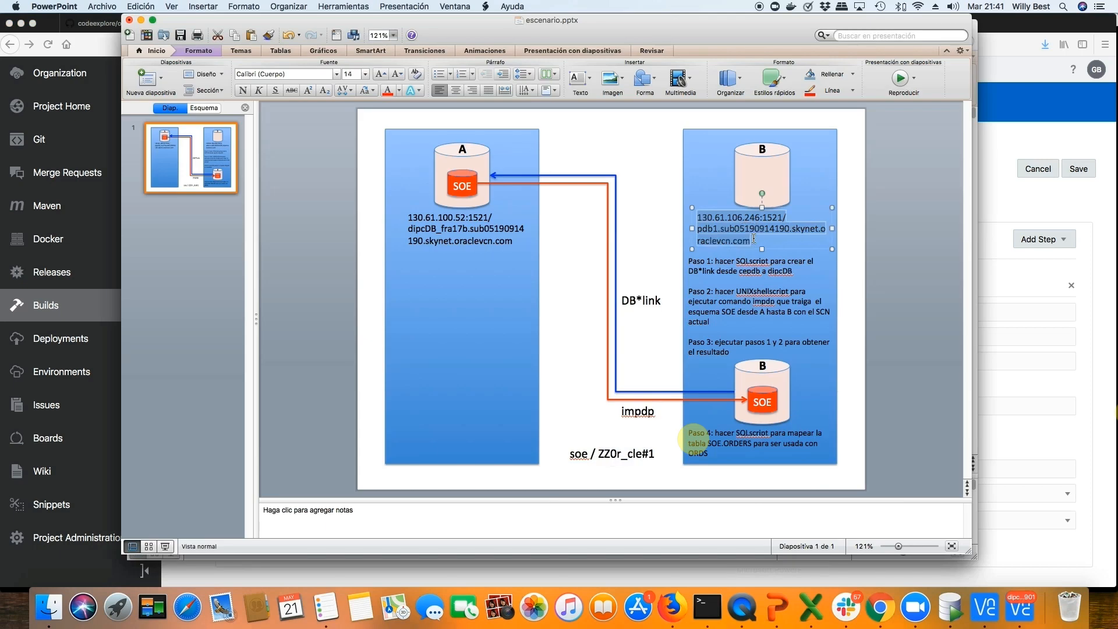
{"action": "left_click", "coordinate": [431, 221]}
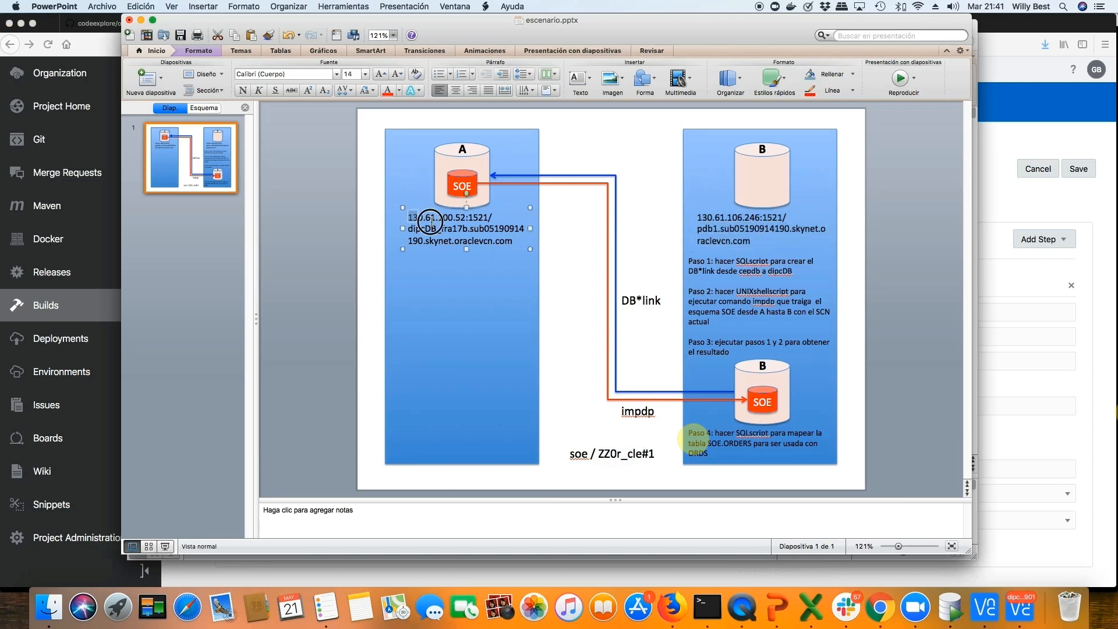
{"action": "left_click_drag", "start_coordinate": [431, 221], "coordinate": [508, 248]}
{"action": "key", "text": "super+c"}
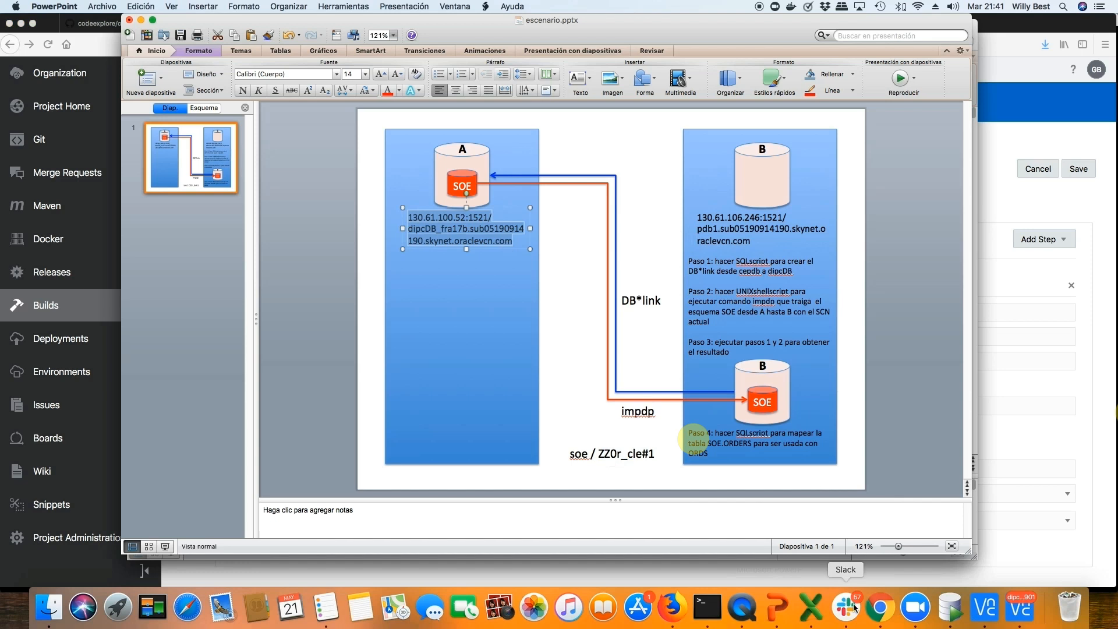
{"action": "left_click", "coordinate": [1098, 542]}
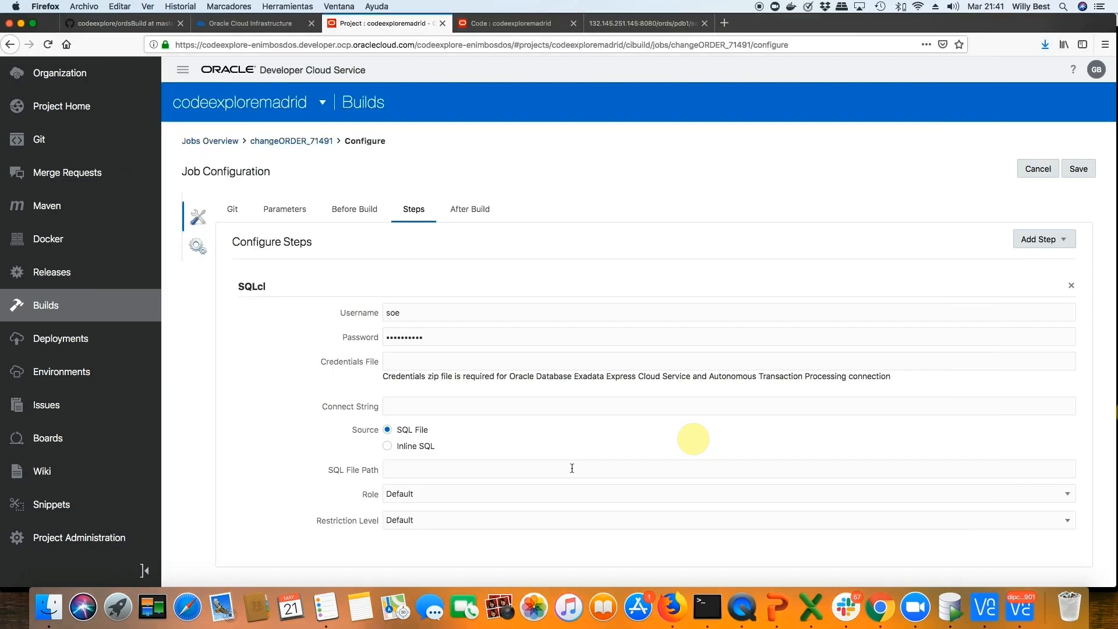
{"action": "key", "text": "super+v"}
Set the SQLcl source to Inline SQL and fill it with the UPDATE ORDERS and COMMIT statements copied from changeORDER_71491.sql in Git.
{"action": "left_click", "coordinate": [412, 446]}
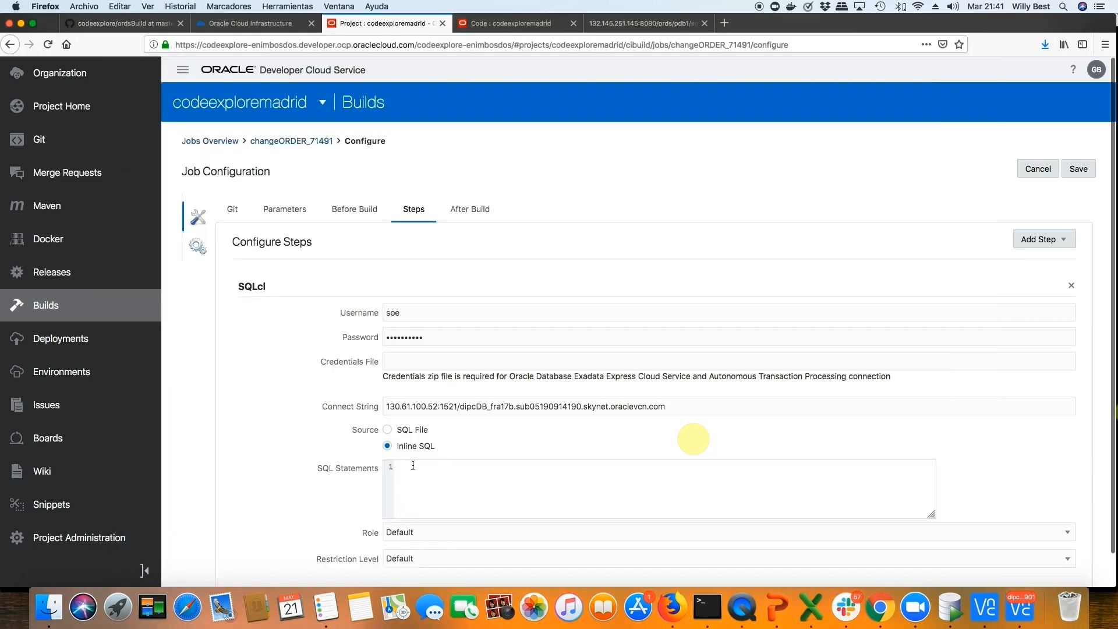
{"action": "left_click", "coordinate": [511, 23]}
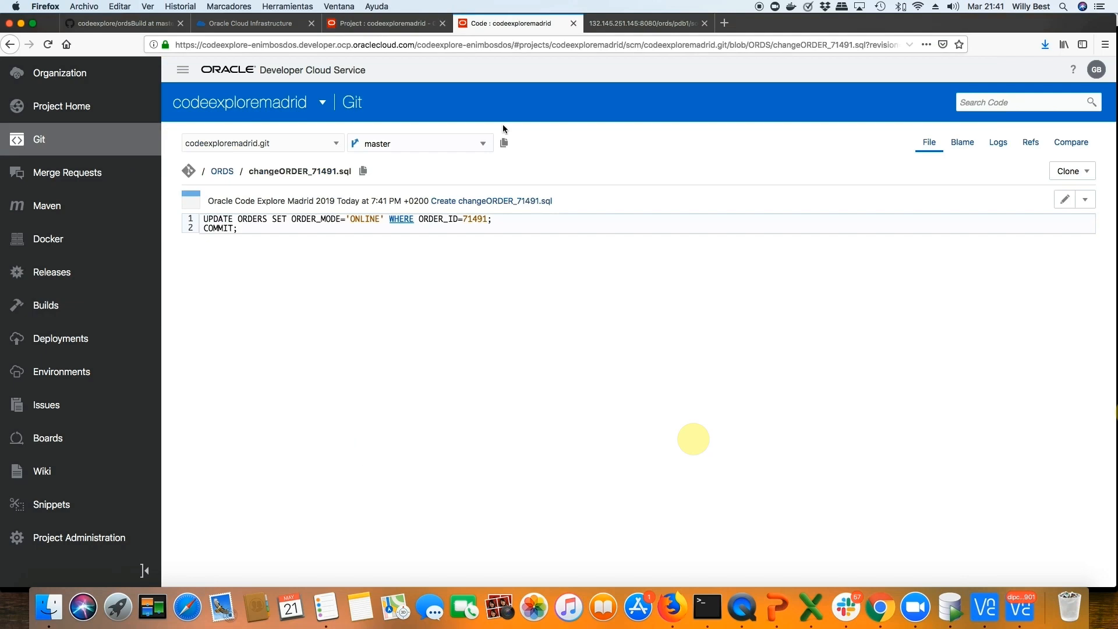
{"action": "left_click_drag", "start_coordinate": [199, 218], "coordinate": [236, 231]}
{"action": "key", "text": "super+c"}
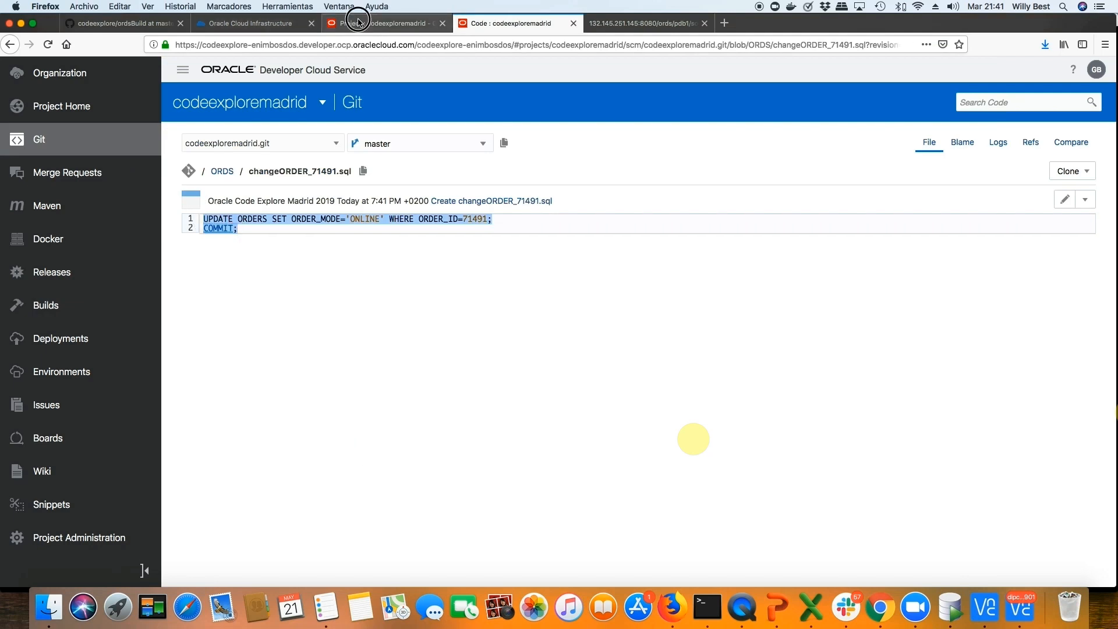
{"action": "left_click", "coordinate": [384, 23]}
{"action": "left_click", "coordinate": [411, 467]}
{"action": "key", "text": "super+v"}
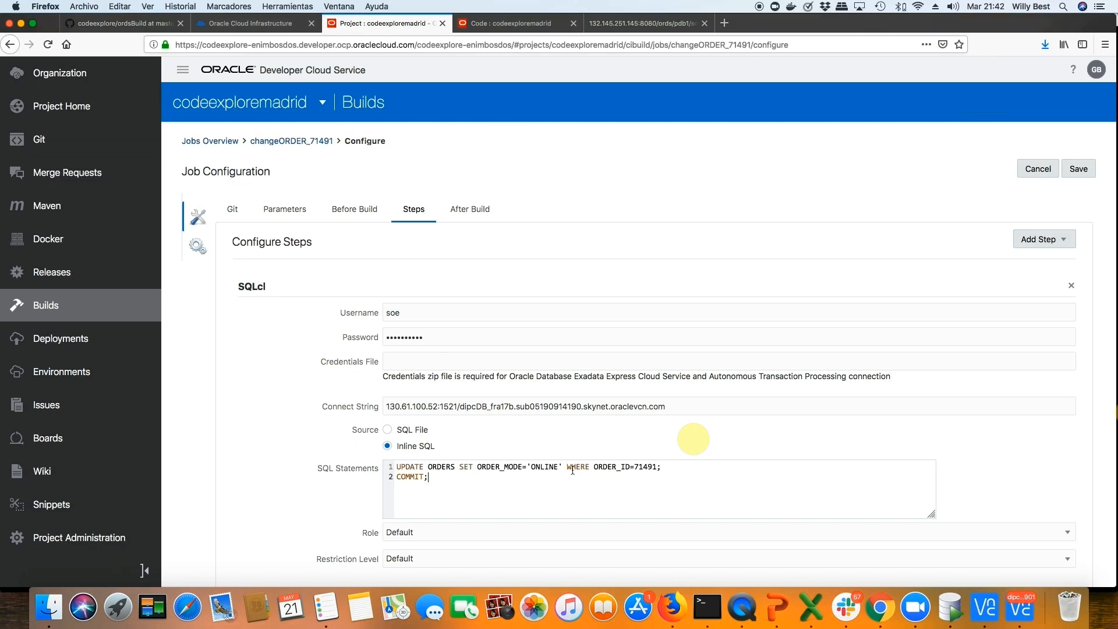
Check the order_mode casing in the order's REST output and set ORDER_MODE to lowercase 'online' in the inline SQL.
{"action": "left_click", "coordinate": [623, 24]}
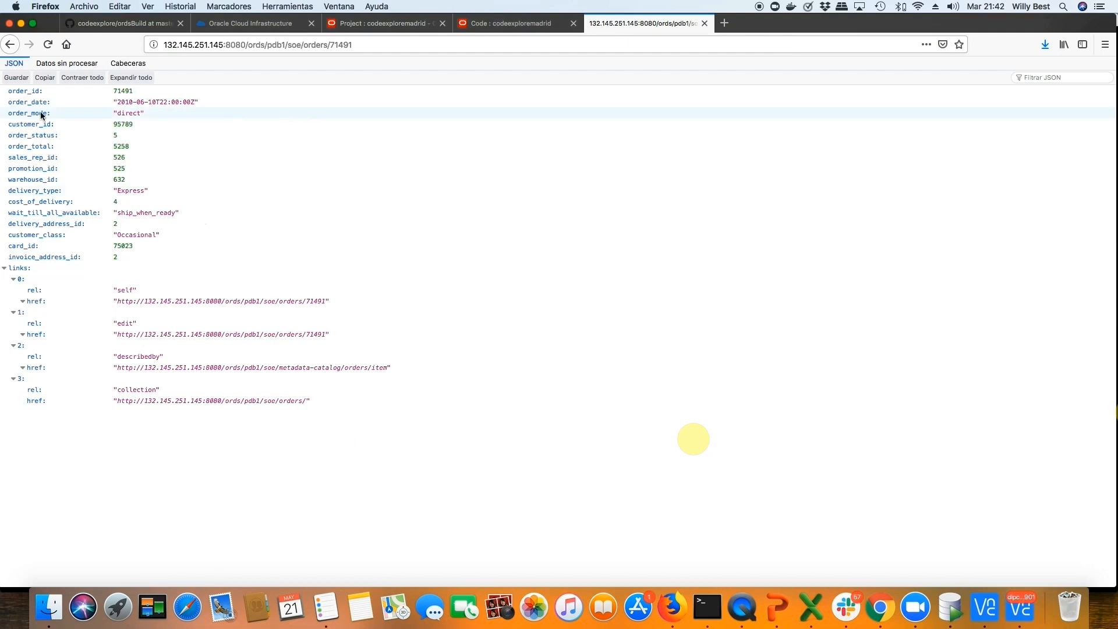
{"action": "left_click", "coordinate": [377, 23]}
{"action": "double_click", "coordinate": [544, 466]}
{"action": "type", "text": "online"}
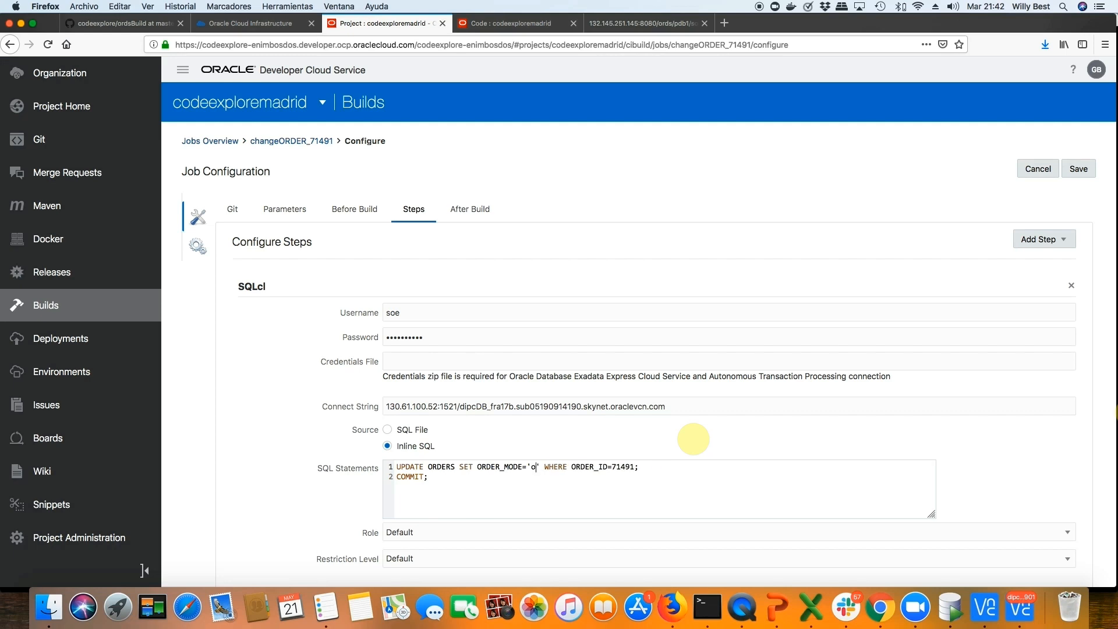
Set ORDER_MODE to lowercase 'online' in the repository's ORDS/changeORDER_71491.sql file and commit the update to master.
{"action": "left_click", "coordinate": [521, 23]}
{"action": "left_click", "coordinate": [1064, 199]}
{"action": "double_click", "coordinate": [348, 222]}
{"action": "type", "text": "online"}
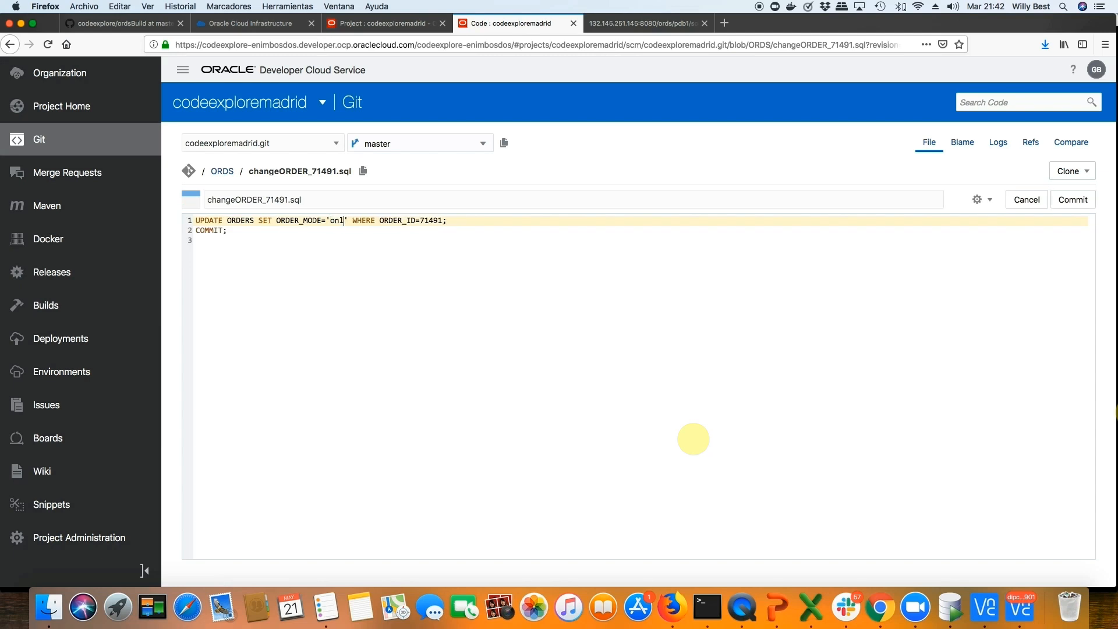
{"action": "left_click", "coordinate": [1060, 200]}
{"action": "left_click", "coordinate": [707, 413]}
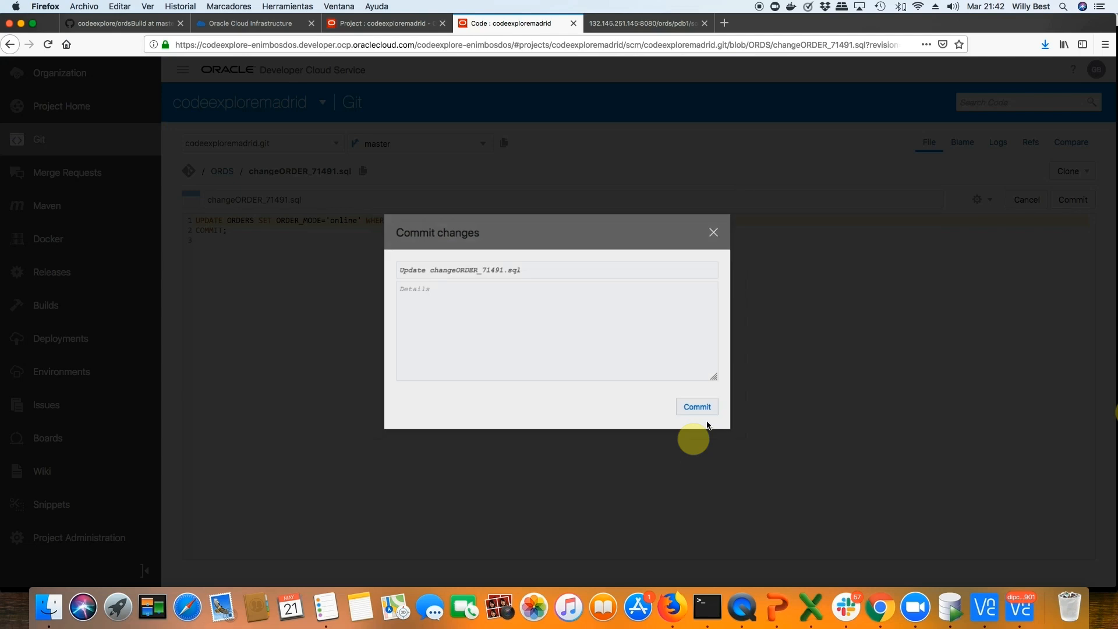
{"action": "left_click", "coordinate": [643, 27]}
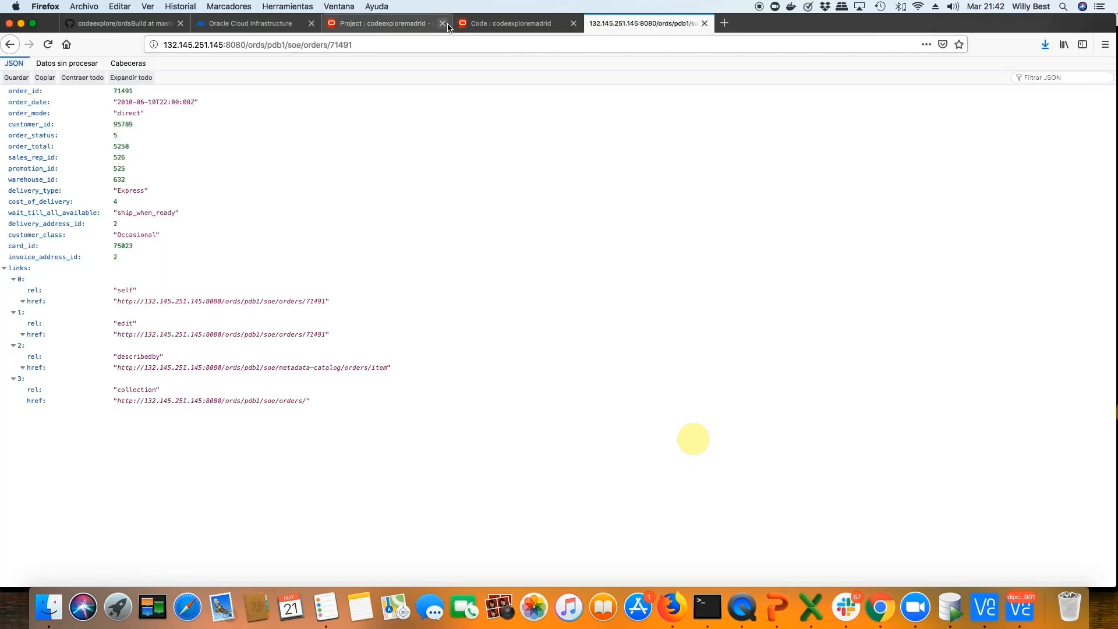
{"action": "left_click", "coordinate": [501, 23]}
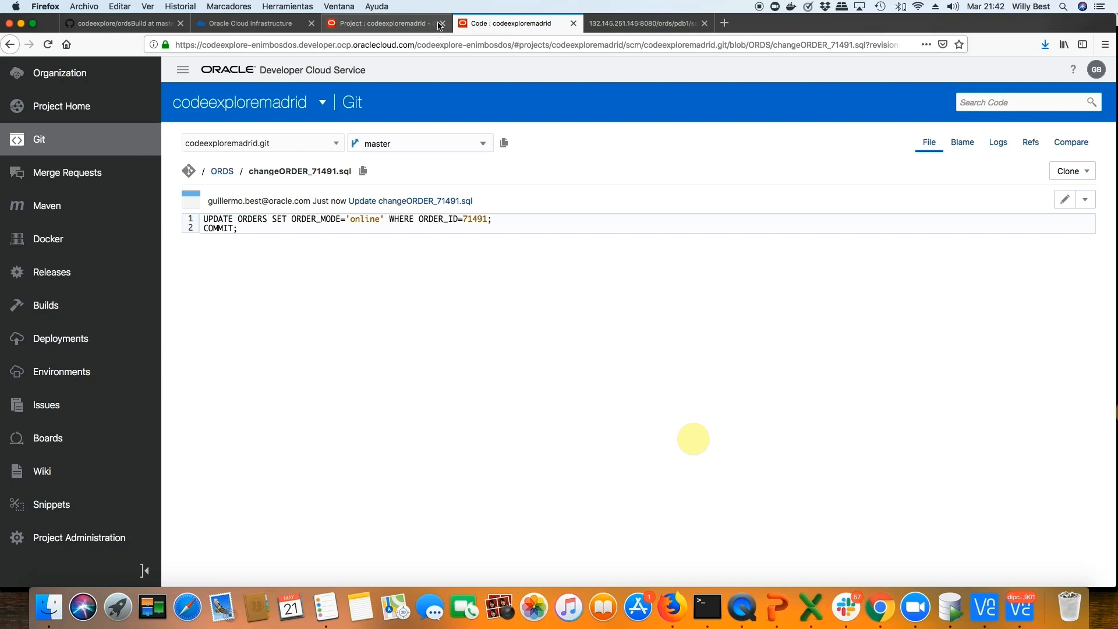
{"action": "left_click", "coordinate": [188, 171]}
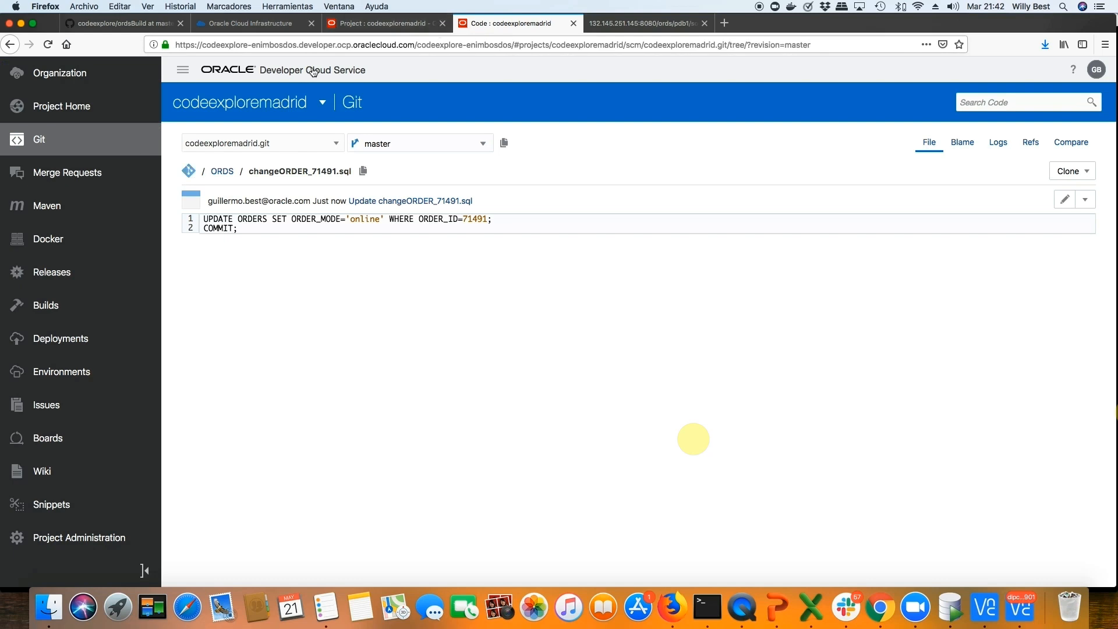
Save the changeORDER_71491 job configuration and review the project's build jobs and pipelines.
{"action": "left_click", "coordinate": [375, 27]}
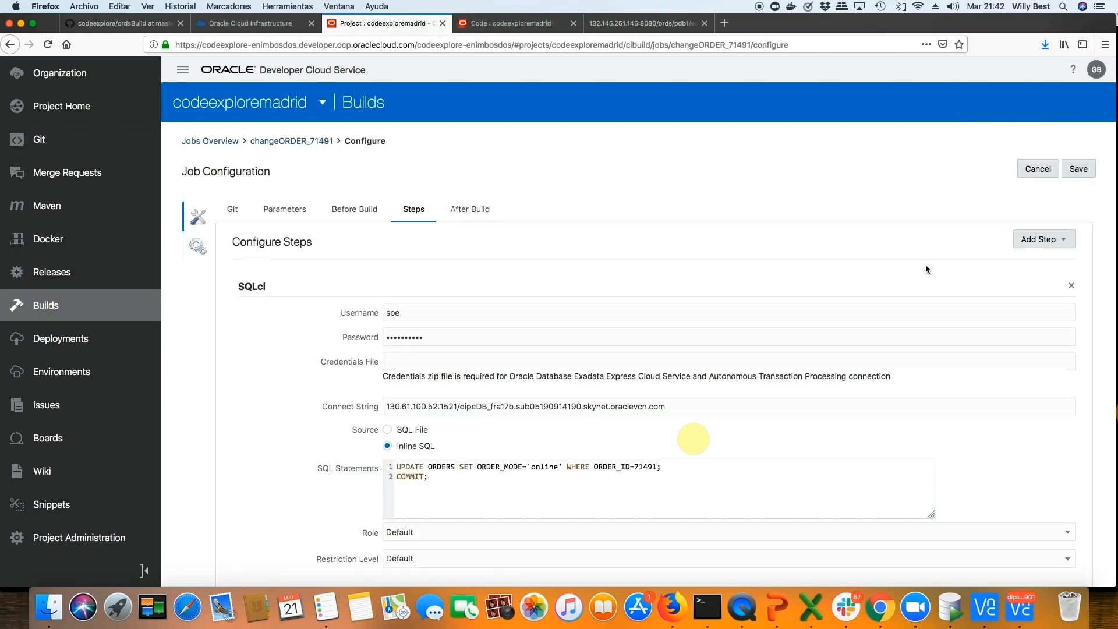
{"action": "left_click", "coordinate": [1078, 169]}
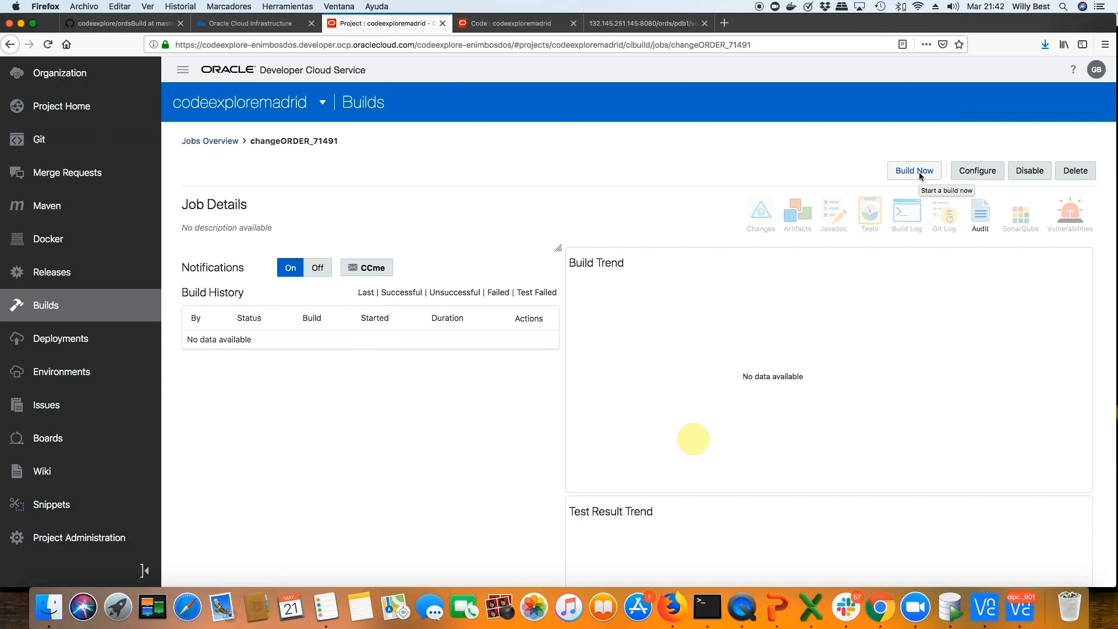
{"action": "left_click", "coordinate": [144, 313]}
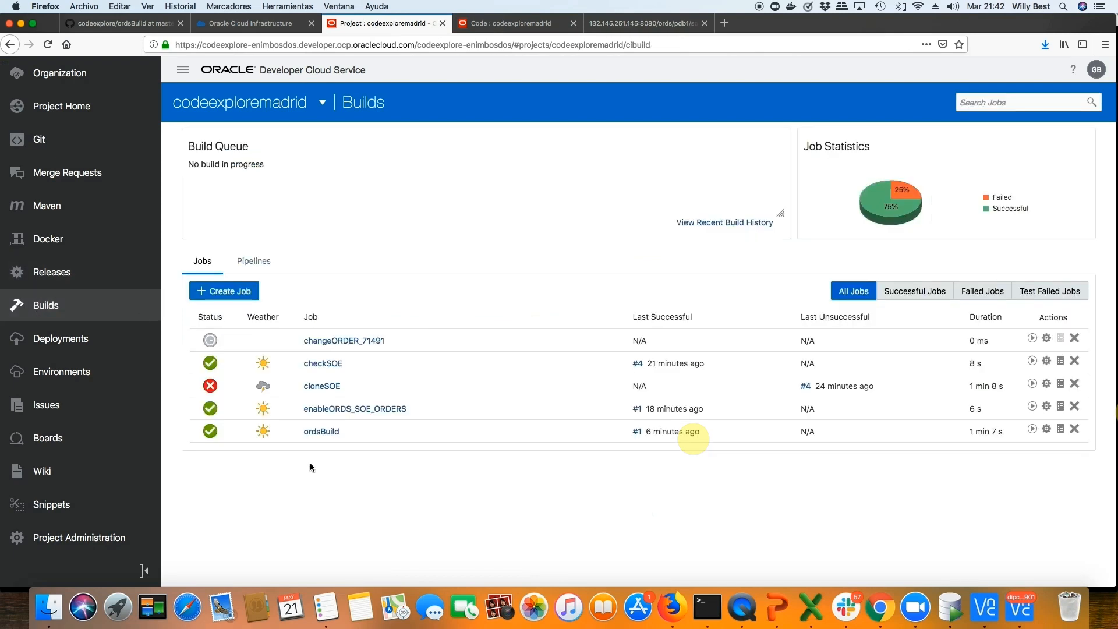
{"action": "left_click", "coordinate": [257, 262]}
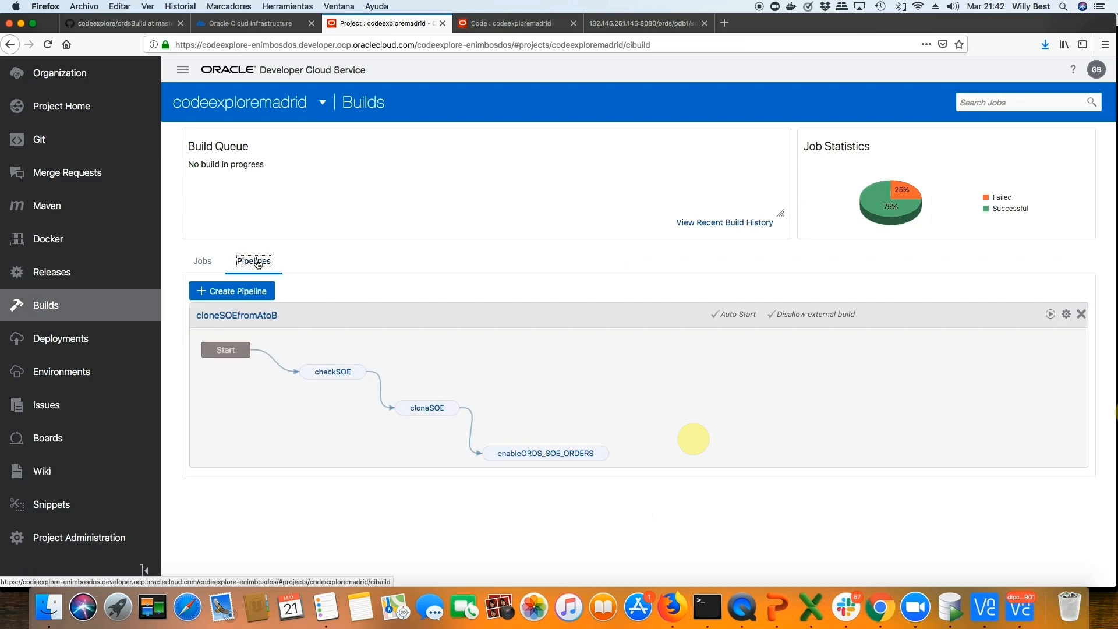
{"action": "left_click", "coordinate": [203, 263]}
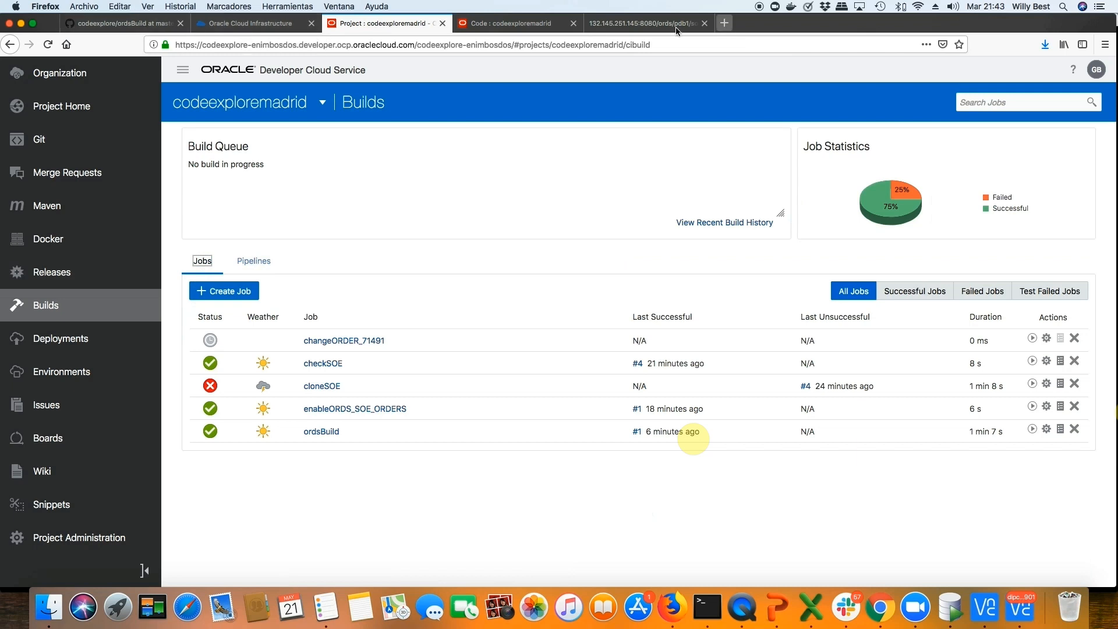
From the Oracle Cloud Infrastructure console, go to the My Services dashboard and open the Data Integration Platform service.
{"action": "left_click", "coordinate": [222, 25]}
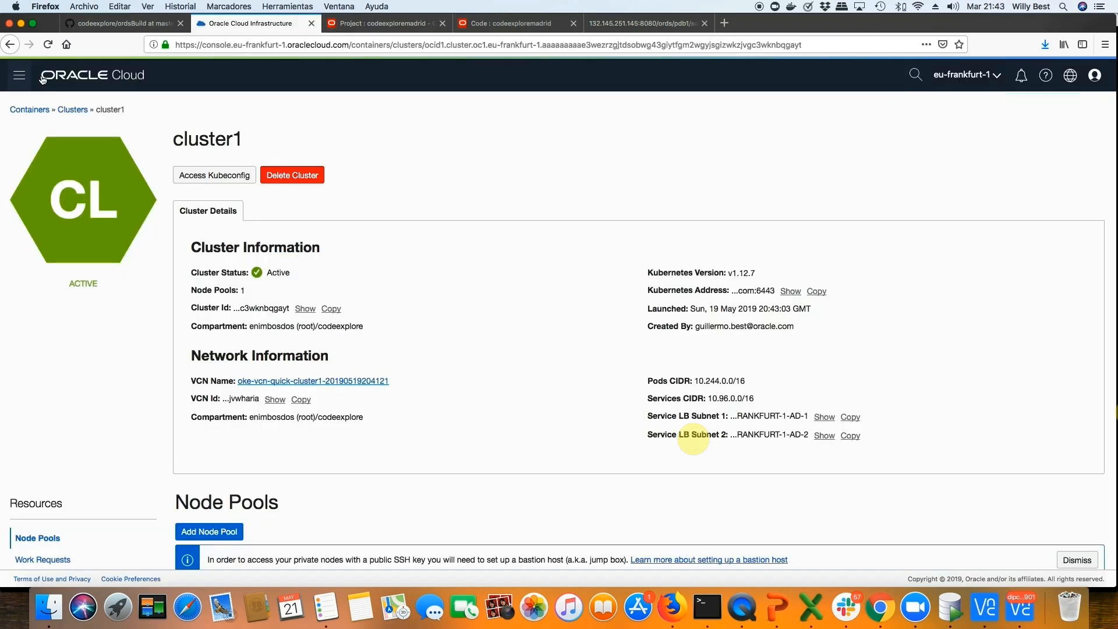
{"action": "left_click", "coordinate": [22, 79]}
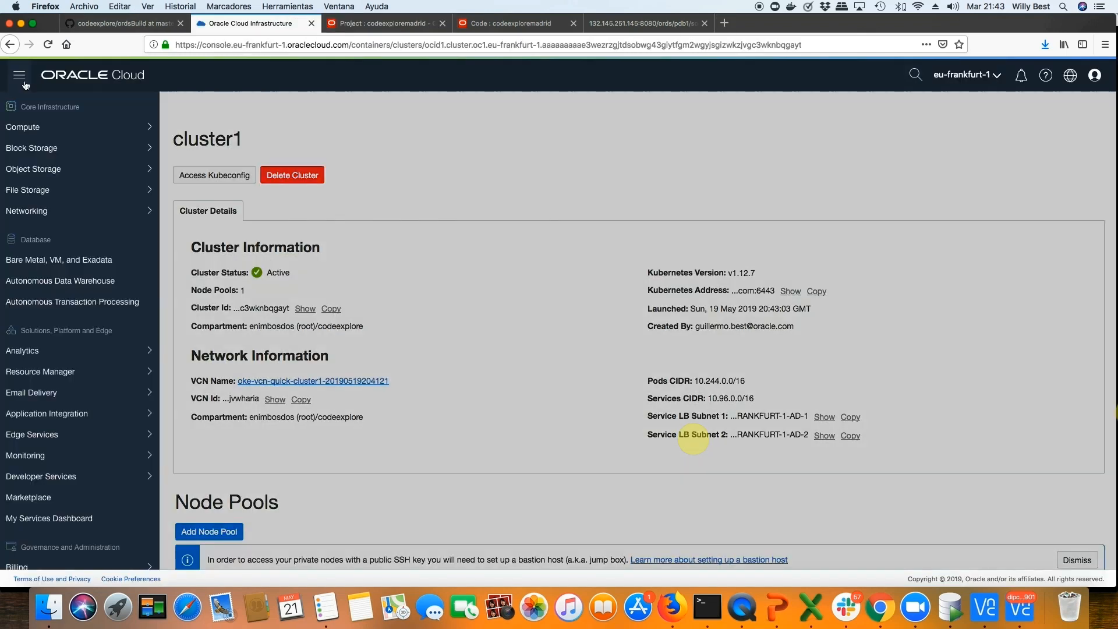
{"action": "left_click", "coordinate": [51, 518]}
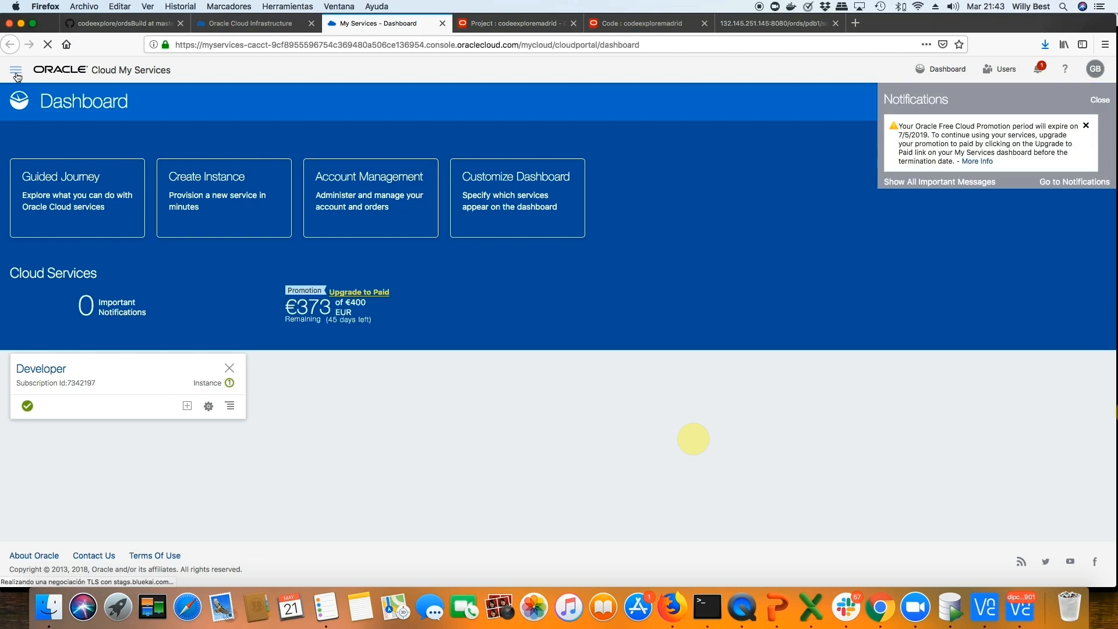
{"action": "left_click", "coordinate": [17, 77]}
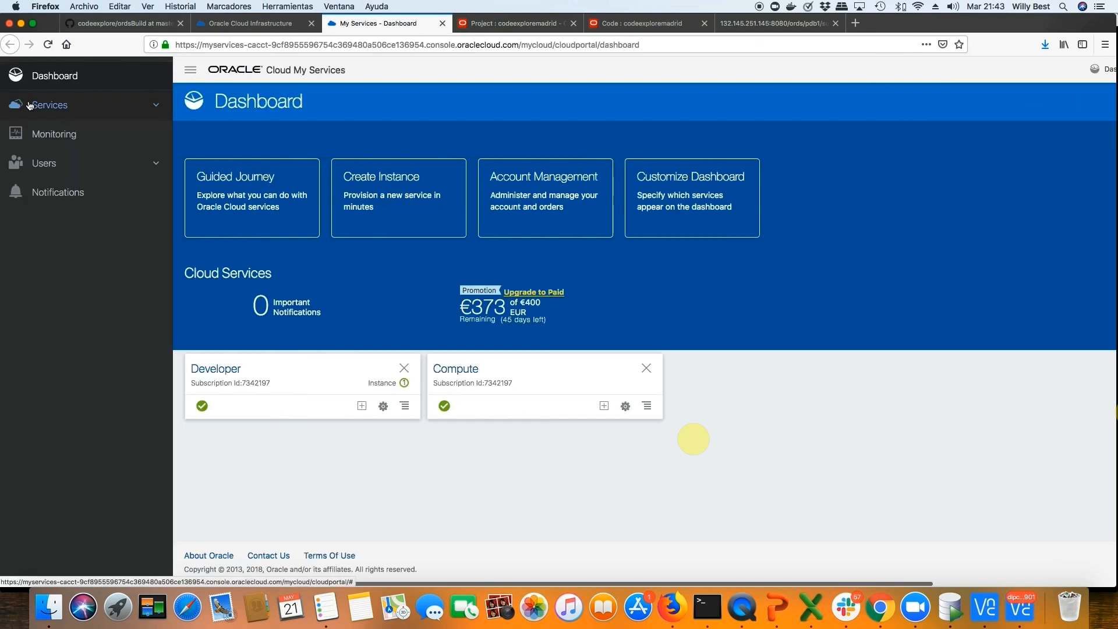
{"action": "left_click", "coordinate": [59, 109]}
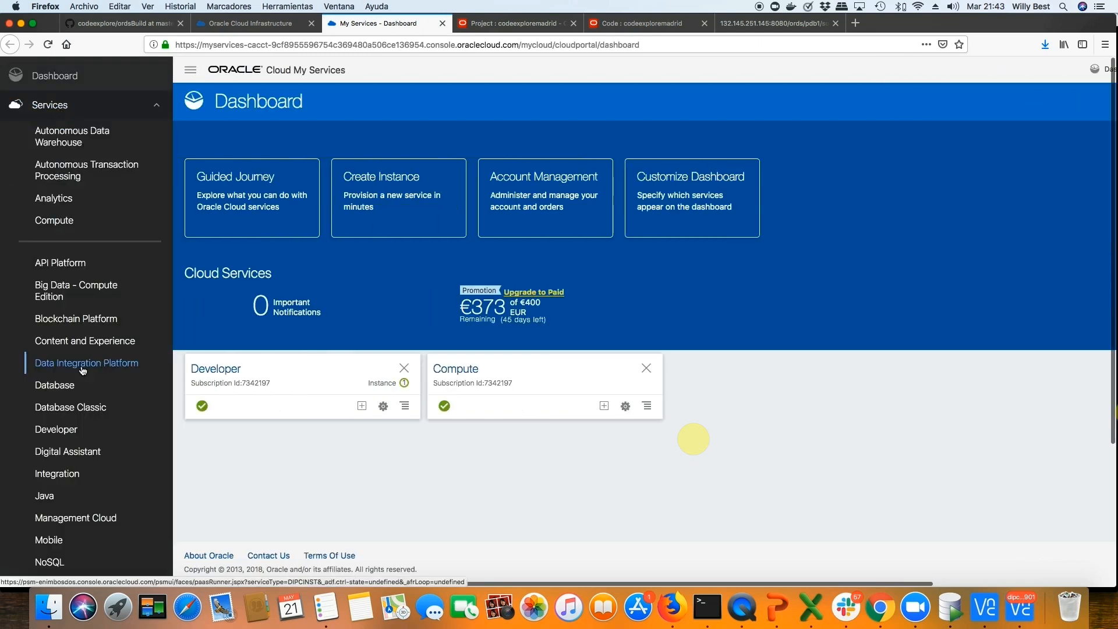
{"action": "left_click", "coordinate": [70, 366]}
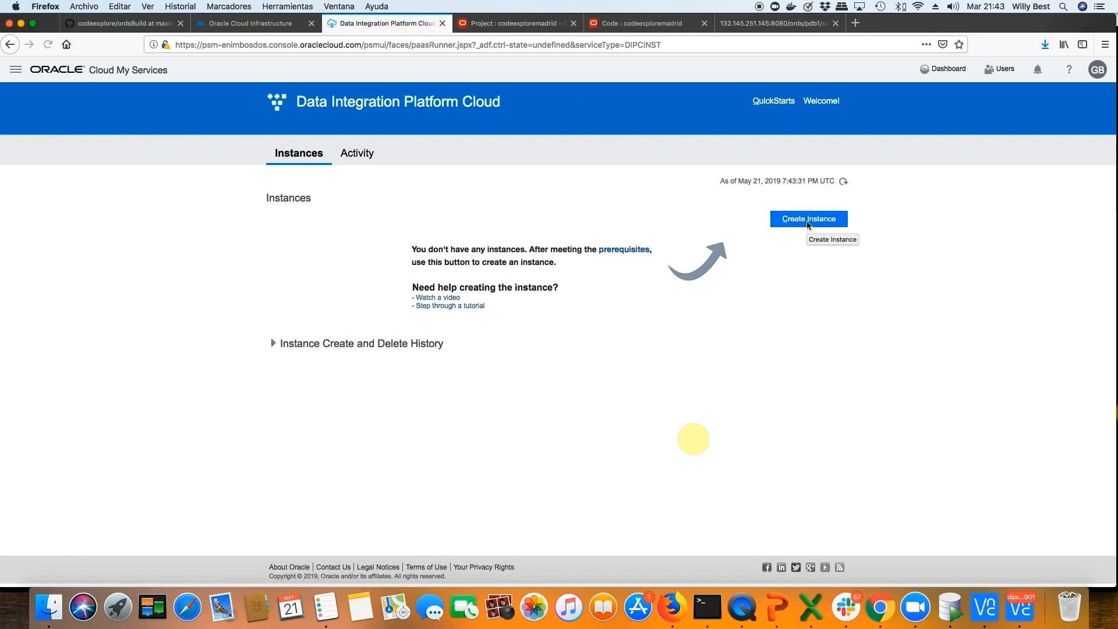
Start a new Data Integration Platform Cloud instance named codeexplore in region eu-frankfurt-1, subscribing to a new software license.
{"action": "left_click", "coordinate": [807, 219]}
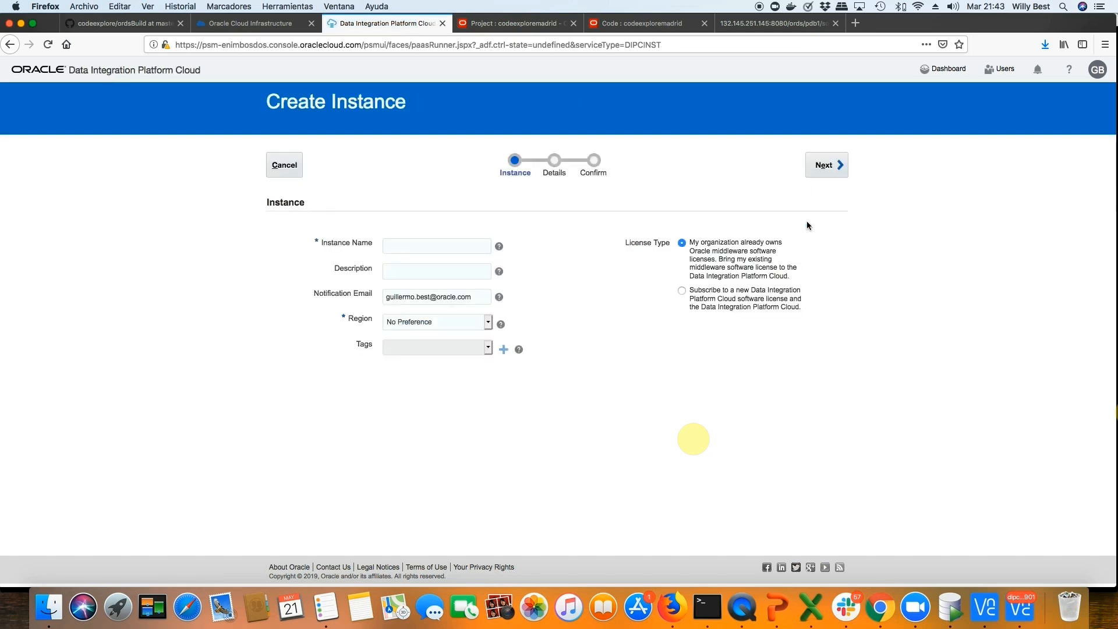
{"action": "left_click", "coordinate": [438, 257]}
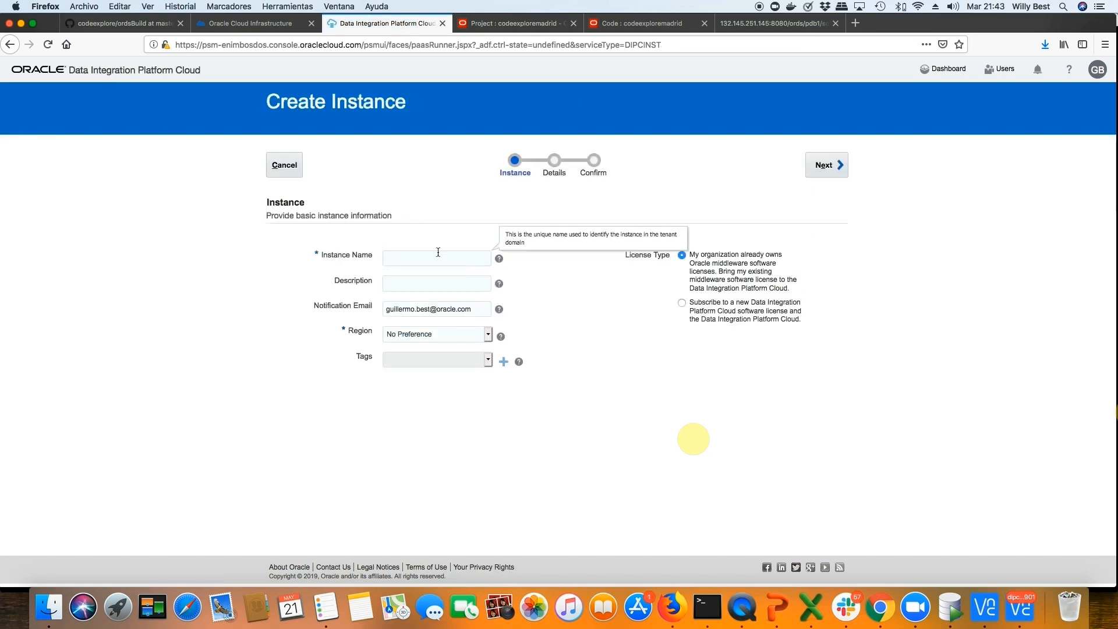
{"action": "type", "text": "co"}
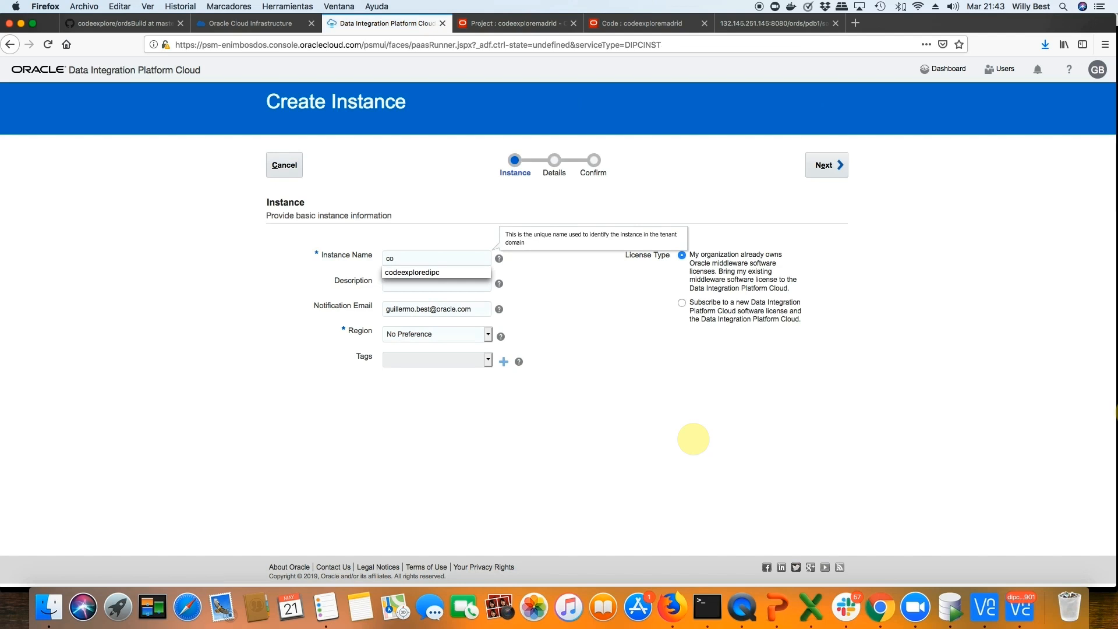
{"action": "type", "text": "deexplore"}
{"action": "key", "text": "Tab"}
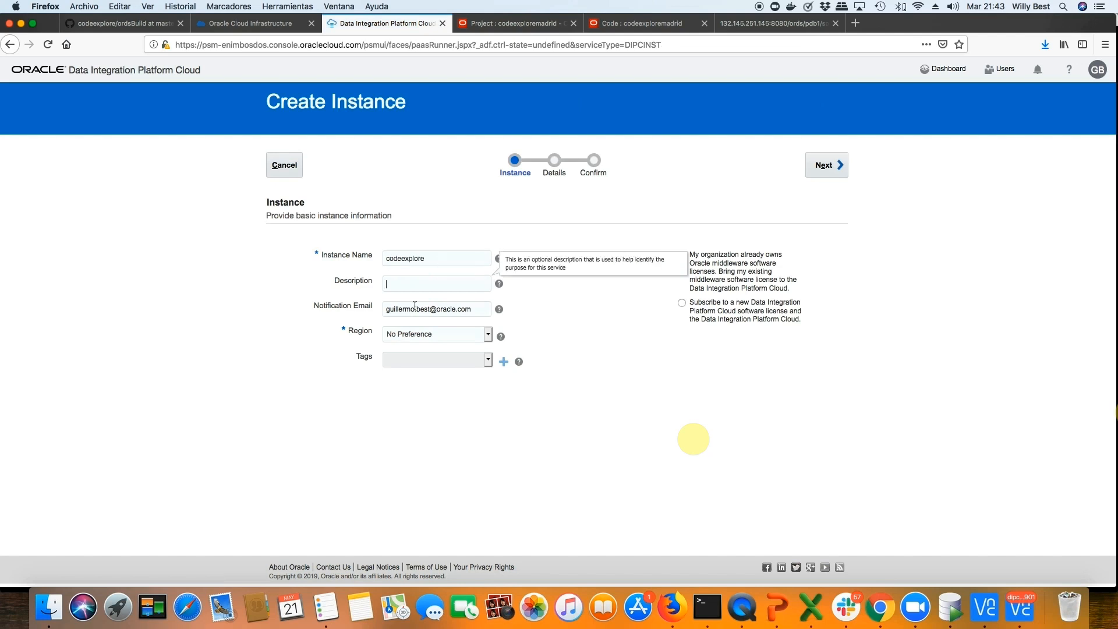
{"action": "left_click", "coordinate": [428, 336]}
{"action": "left_click", "coordinate": [428, 340]}
{"action": "left_click", "coordinate": [681, 302]}
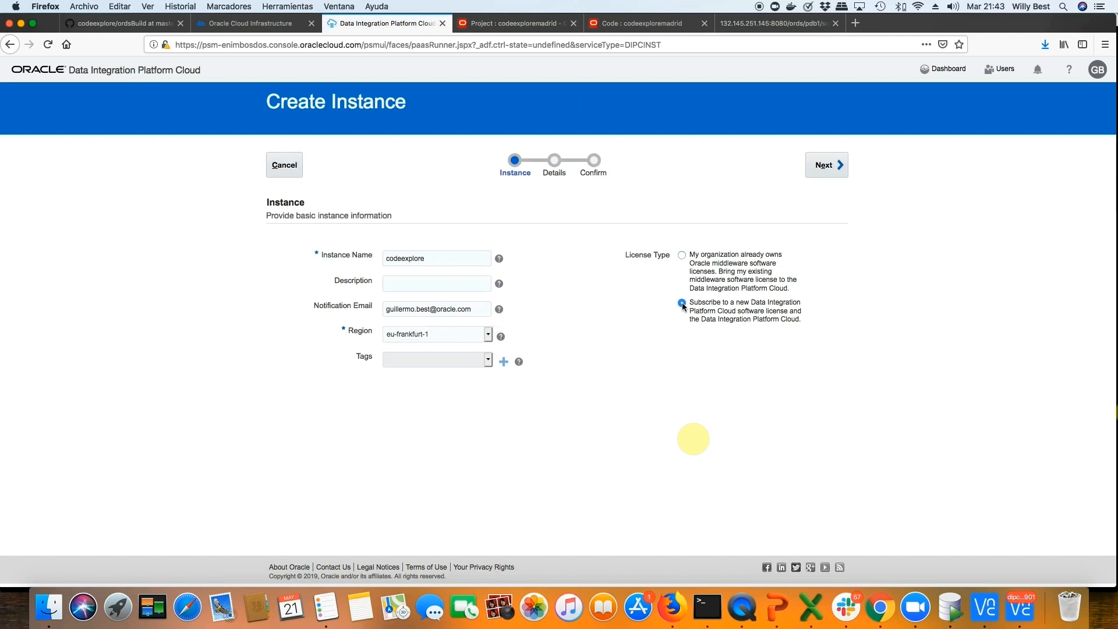
Continue to the instance's service details and set the data volume to 1GB data processed per hour.
{"action": "left_click", "coordinate": [831, 170]}
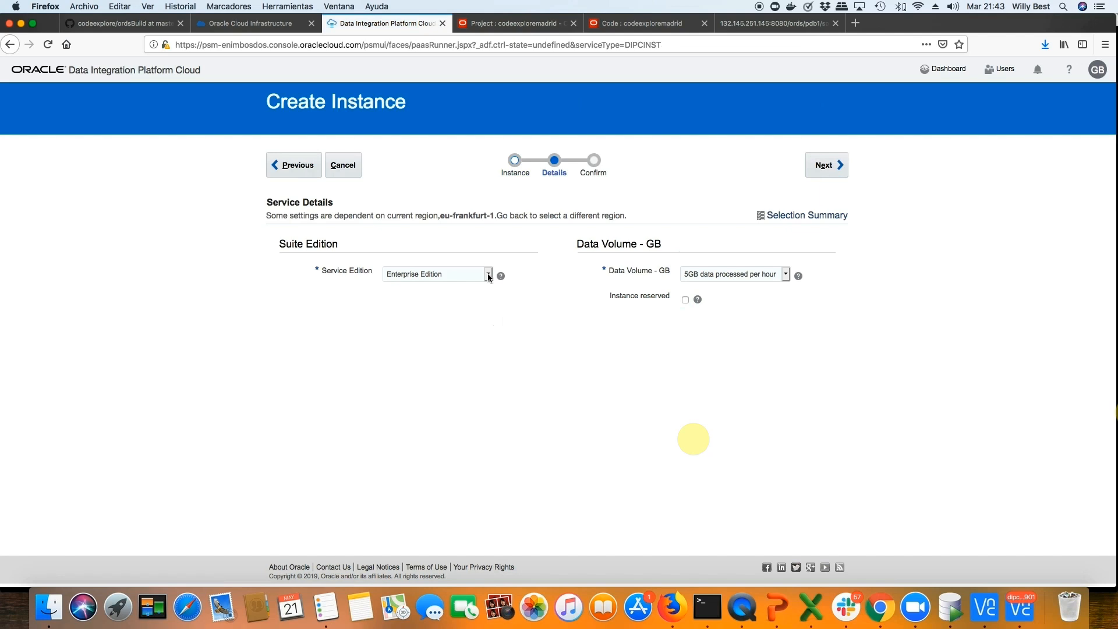
{"action": "left_click", "coordinate": [713, 279]}
{"action": "left_click", "coordinate": [707, 253]}
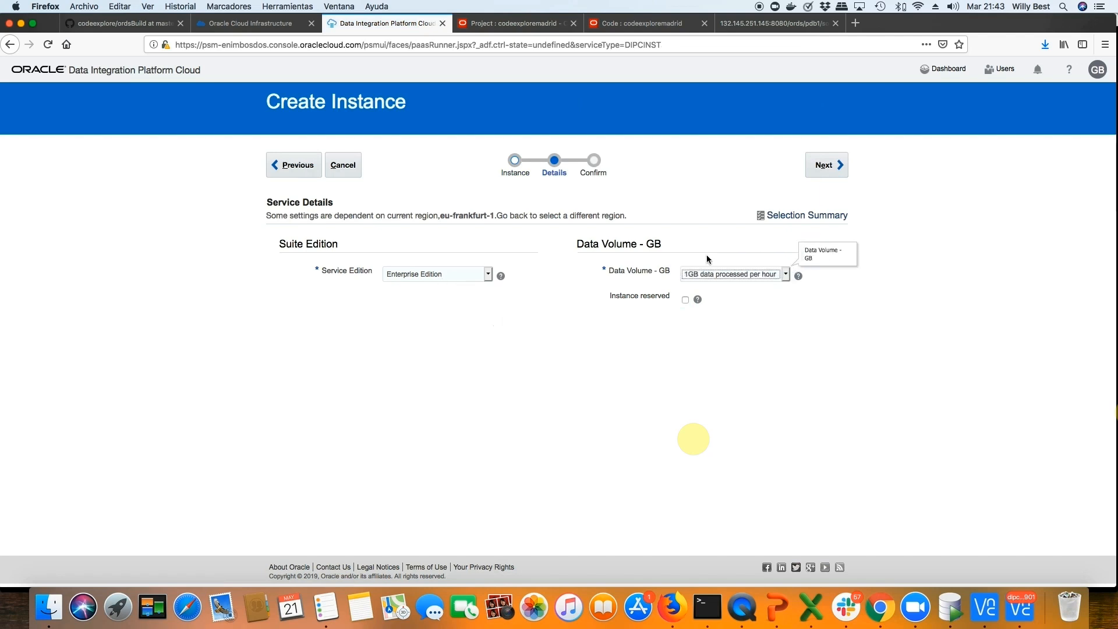
Mark the instance as reserved and continue from the service details to the confirmation page.
{"action": "left_click", "coordinate": [686, 300]}
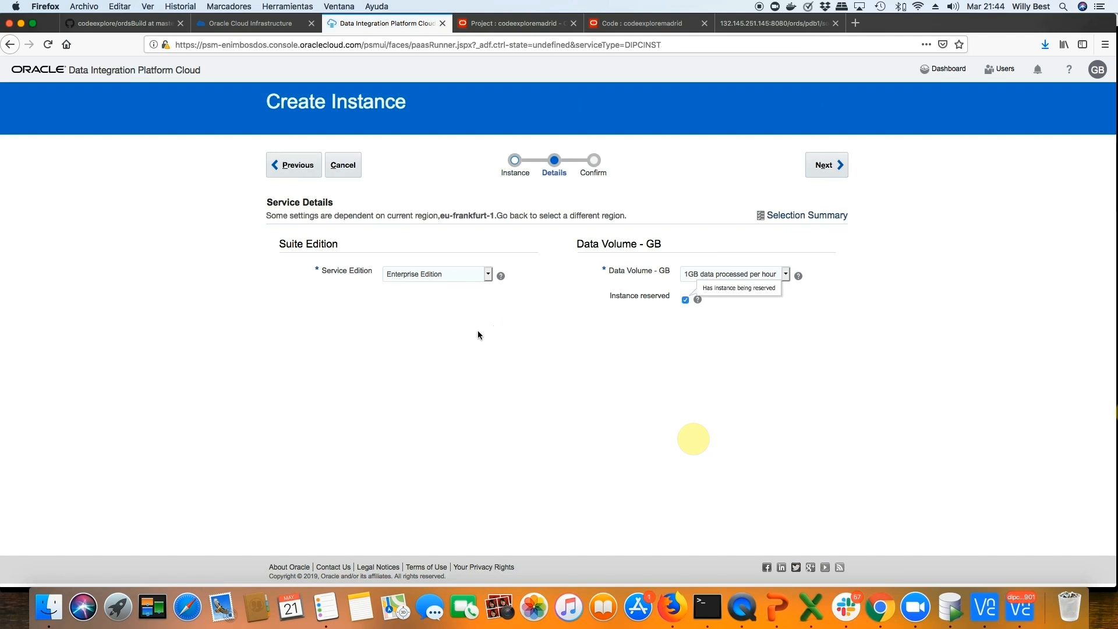
{"action": "left_click", "coordinate": [832, 167]}
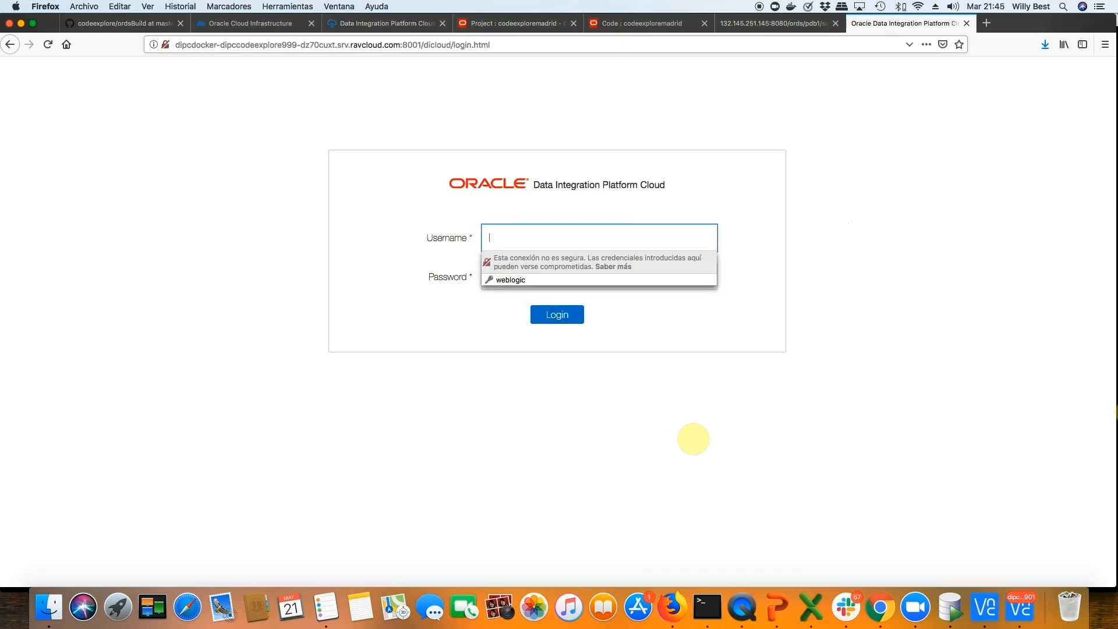
Log in to the Data Integration Platform Cloud console as weblogic using the saved account password.
{"action": "left_click", "coordinate": [609, 107]}
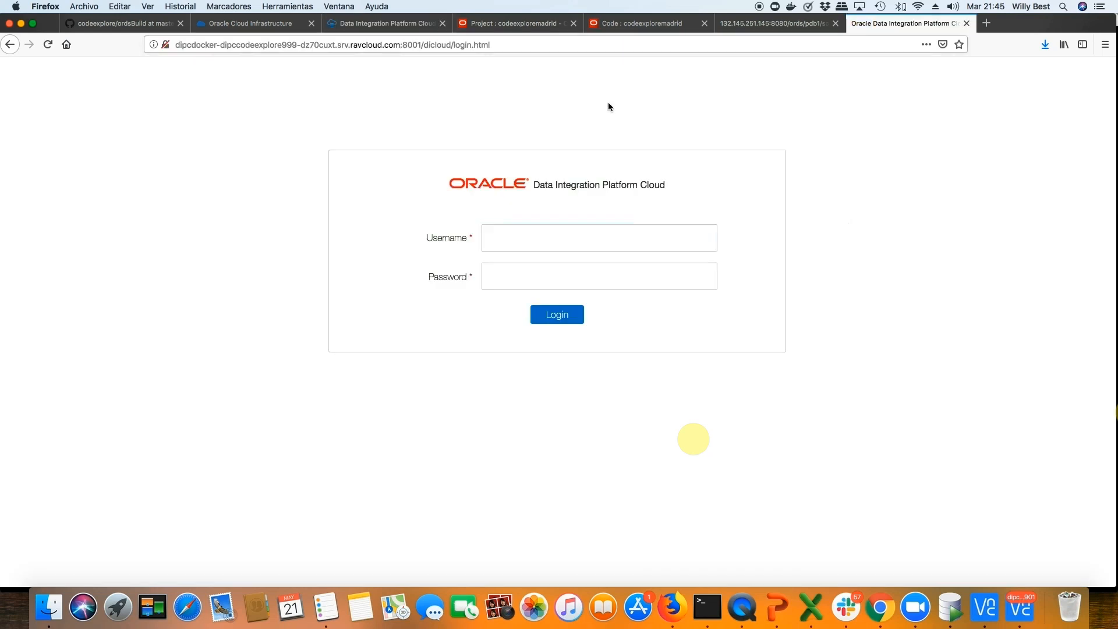
{"action": "left_click", "coordinate": [523, 243]}
{"action": "left_click", "coordinate": [525, 280]}
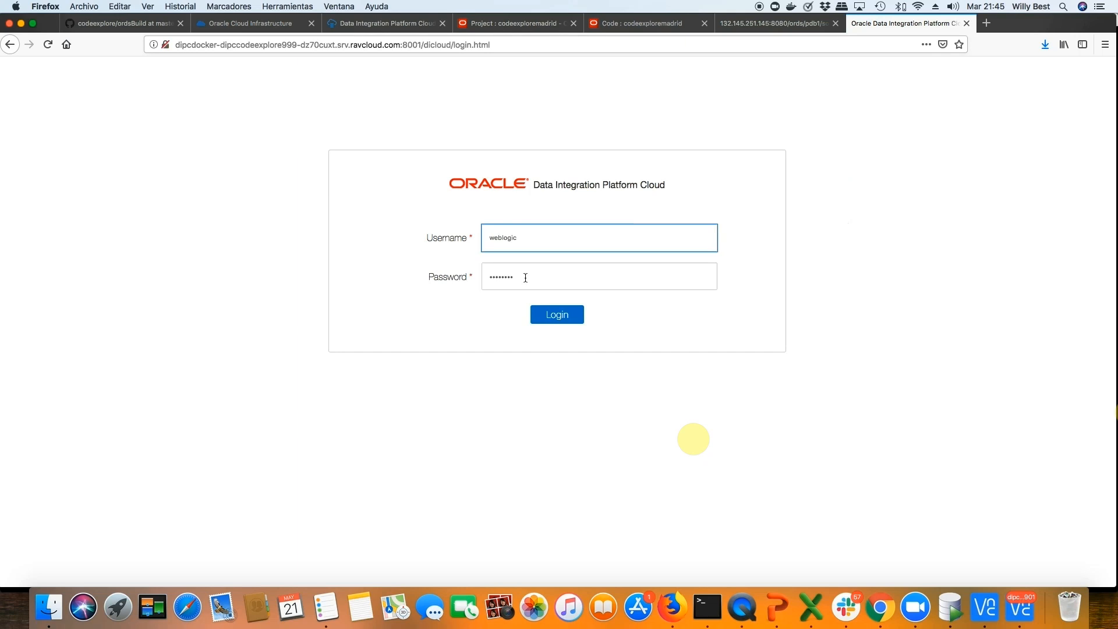
{"action": "left_click", "coordinate": [556, 316]}
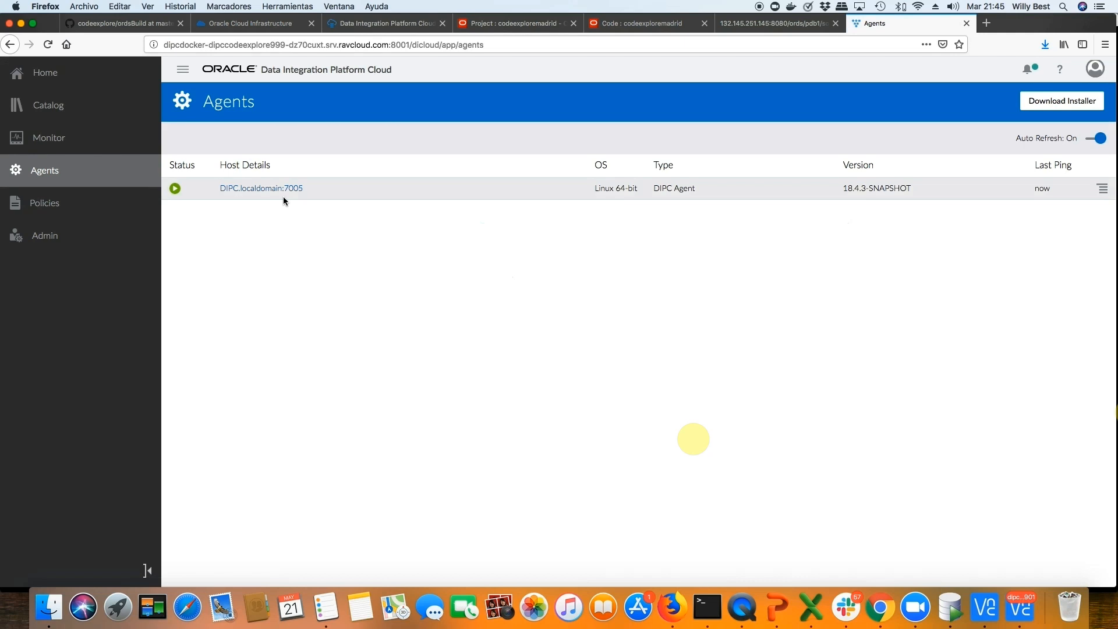
Review the catalog's existing items and the home page summary of tasks, jobs and connections.
{"action": "left_click", "coordinate": [48, 108]}
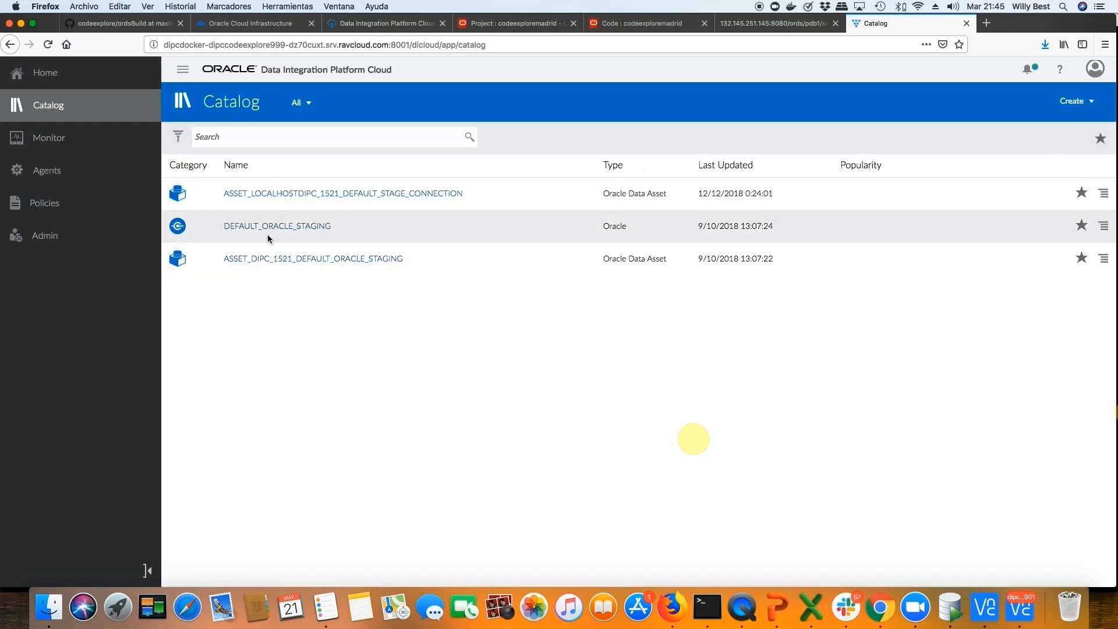
{"action": "left_click", "coordinate": [45, 73]}
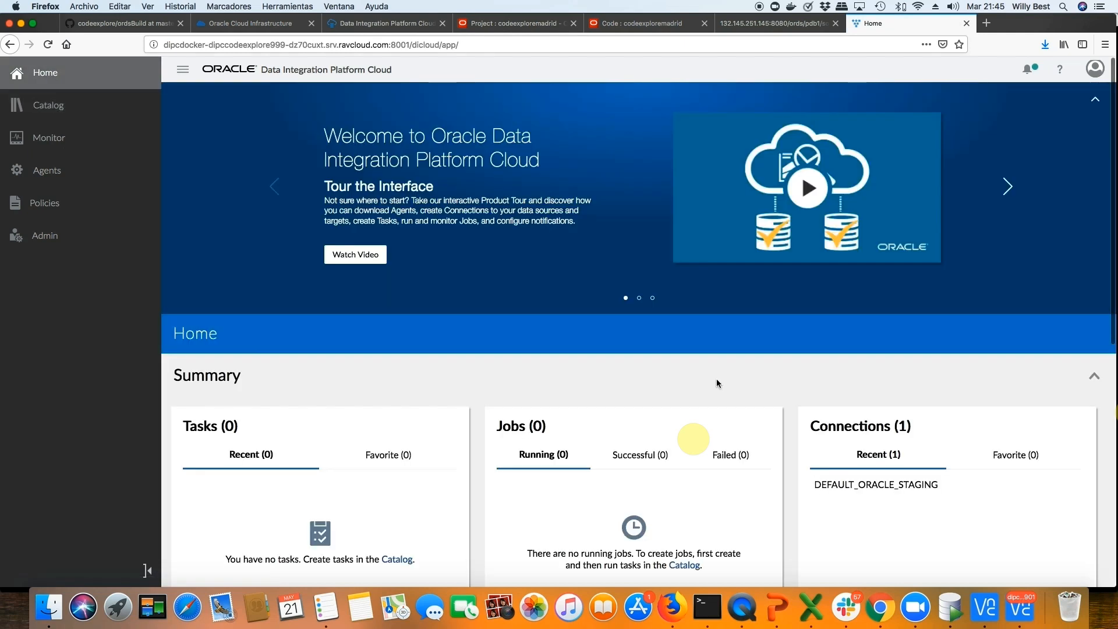
{"action": "scroll", "coordinate": [613, 391], "scroll_direction": "down", "scroll_amount": 1}
{"action": "scroll", "coordinate": [613, 388], "scroll_direction": "down", "scroll_amount": 5}
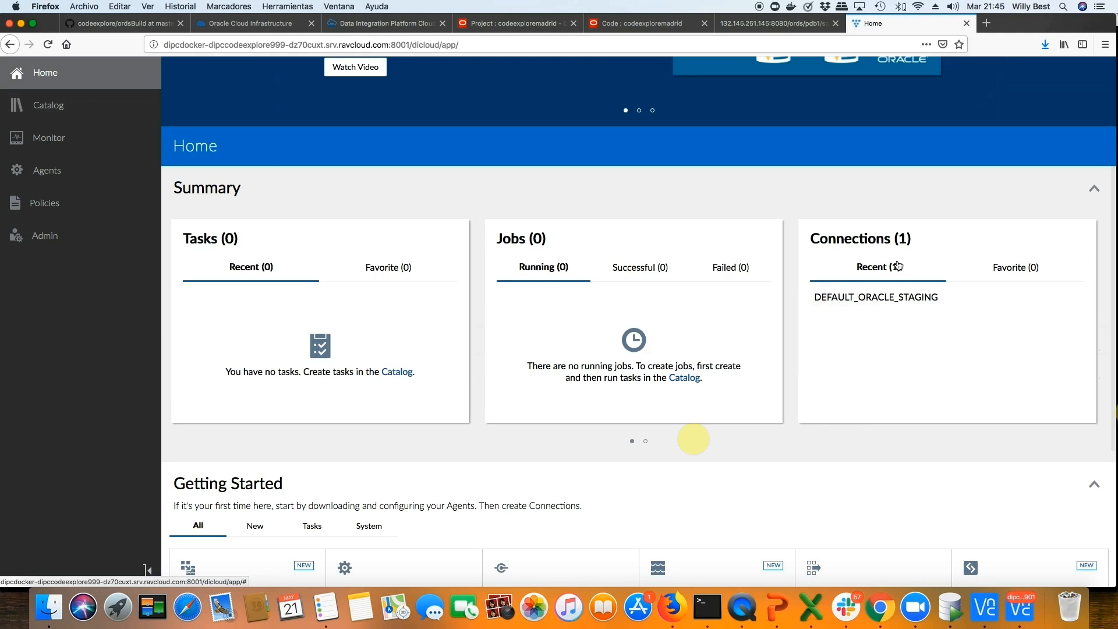
{"action": "scroll", "coordinate": [892, 329], "scroll_direction": "up", "scroll_amount": 4}
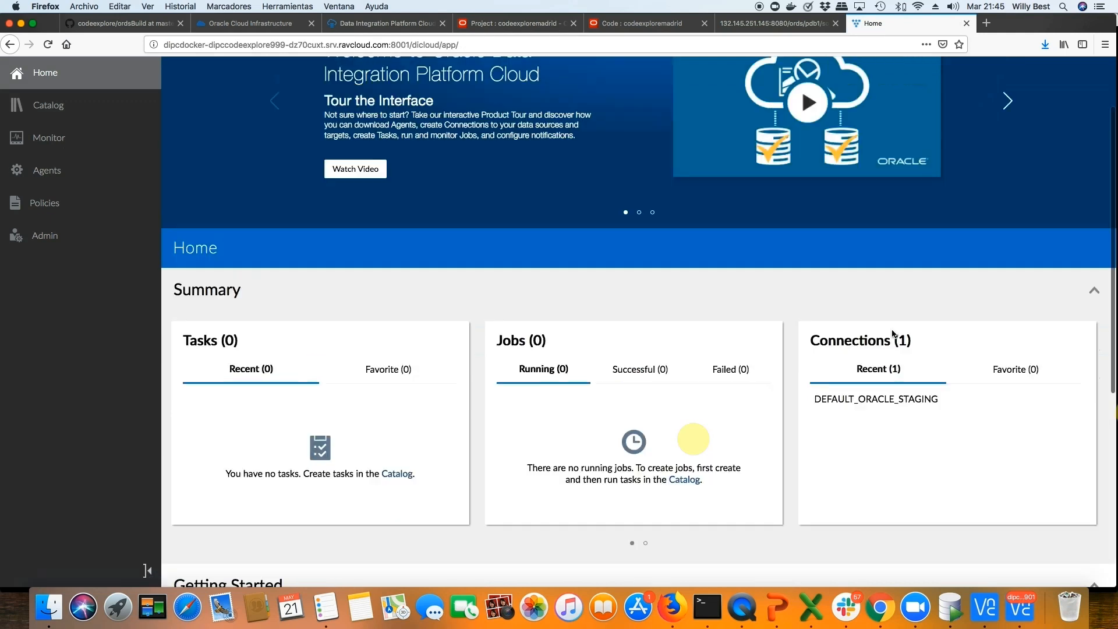
{"action": "scroll", "coordinate": [891, 333], "scroll_direction": "up", "scroll_amount": 3}
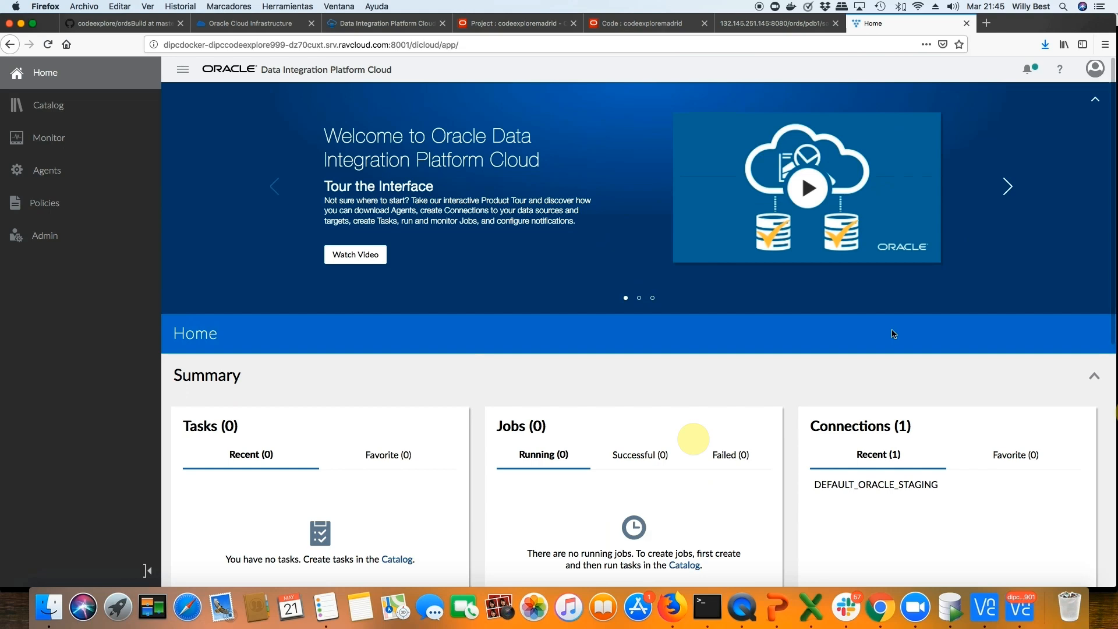
Create a new connection in the catalog named dipcDB_fra17b.sub05190914190.skynet.oraclevcn.com with the description Origen A.
{"action": "left_click", "coordinate": [856, 426]}
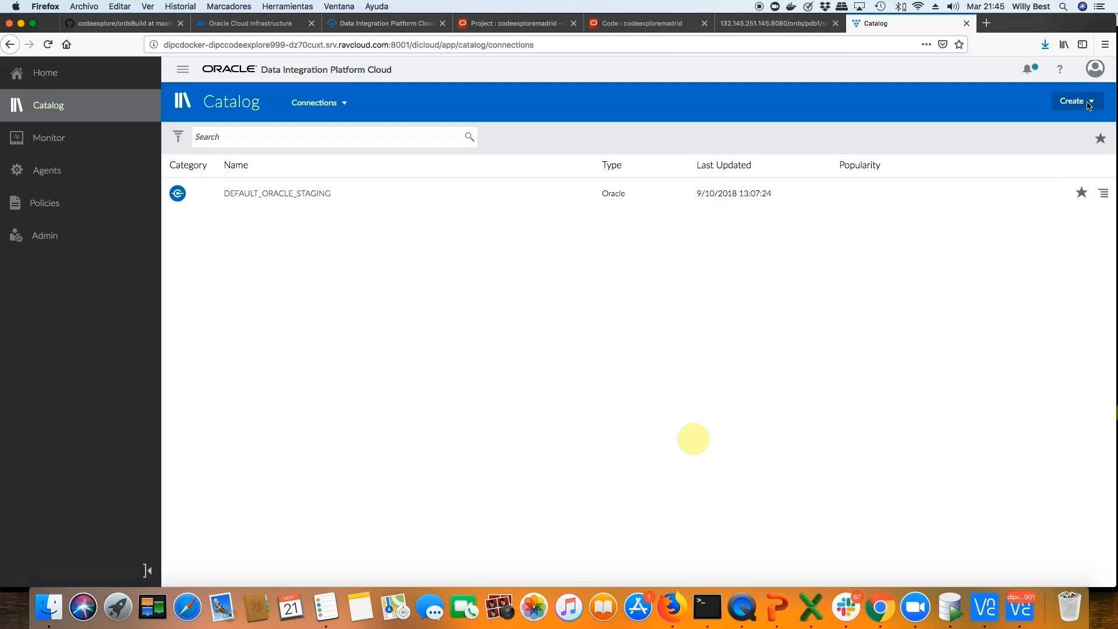
{"action": "left_click", "coordinate": [1058, 104]}
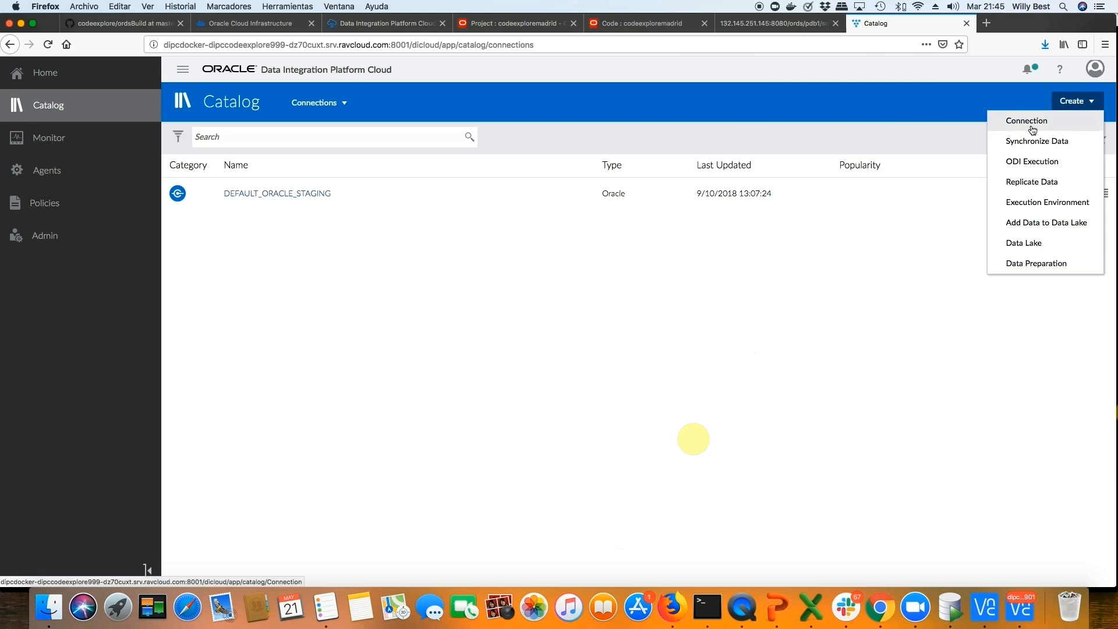
{"action": "left_click", "coordinate": [1028, 122]}
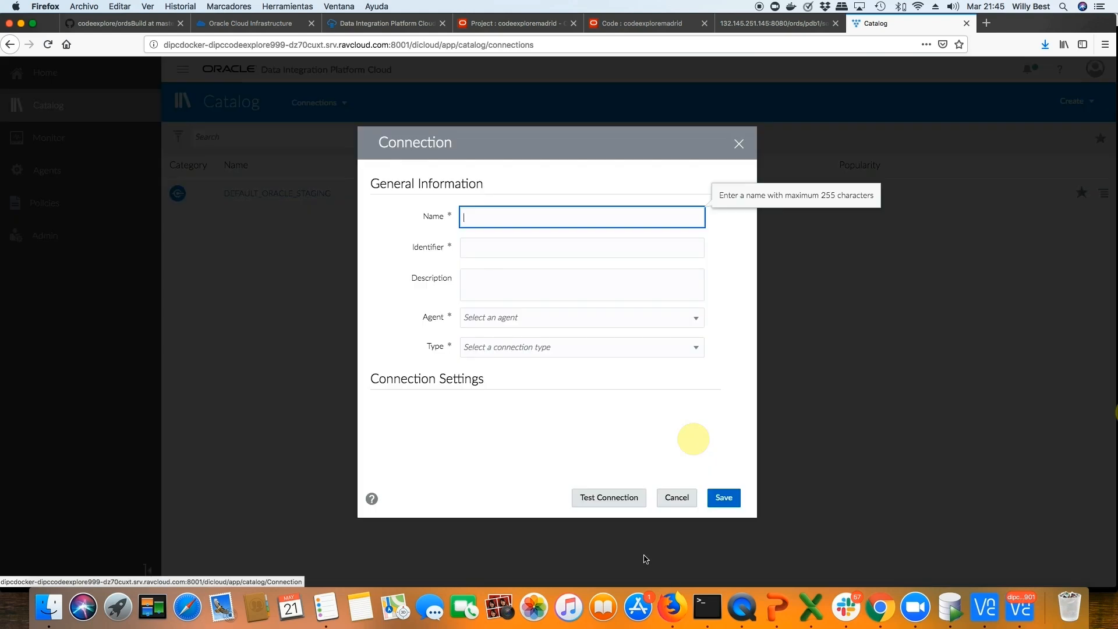
{"action": "key", "text": "super+v"}
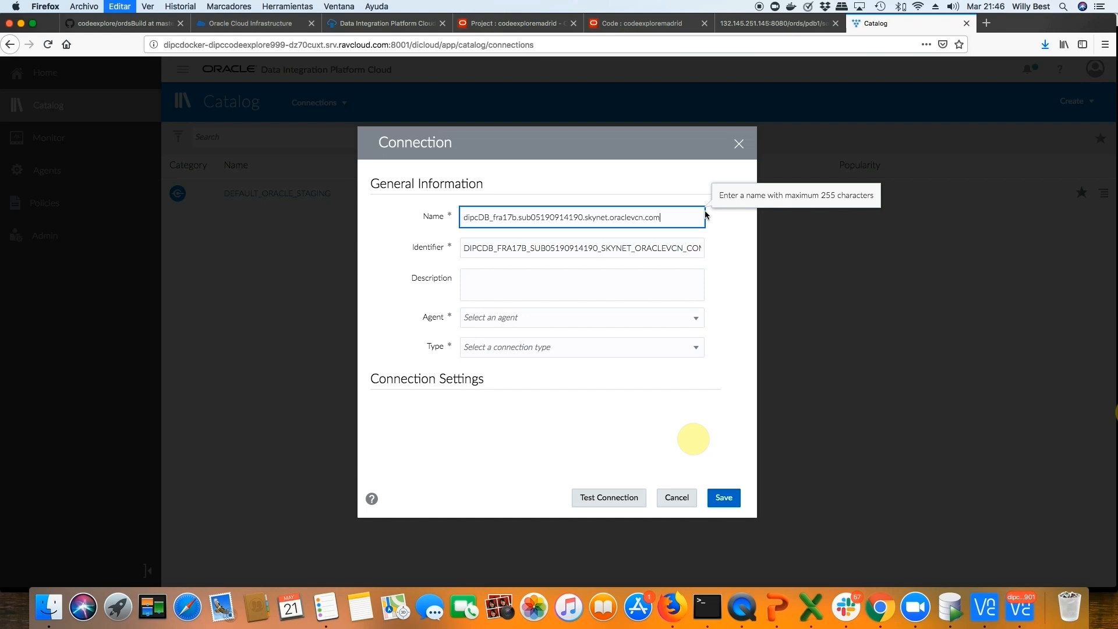
{"action": "left_click", "coordinate": [527, 280]}
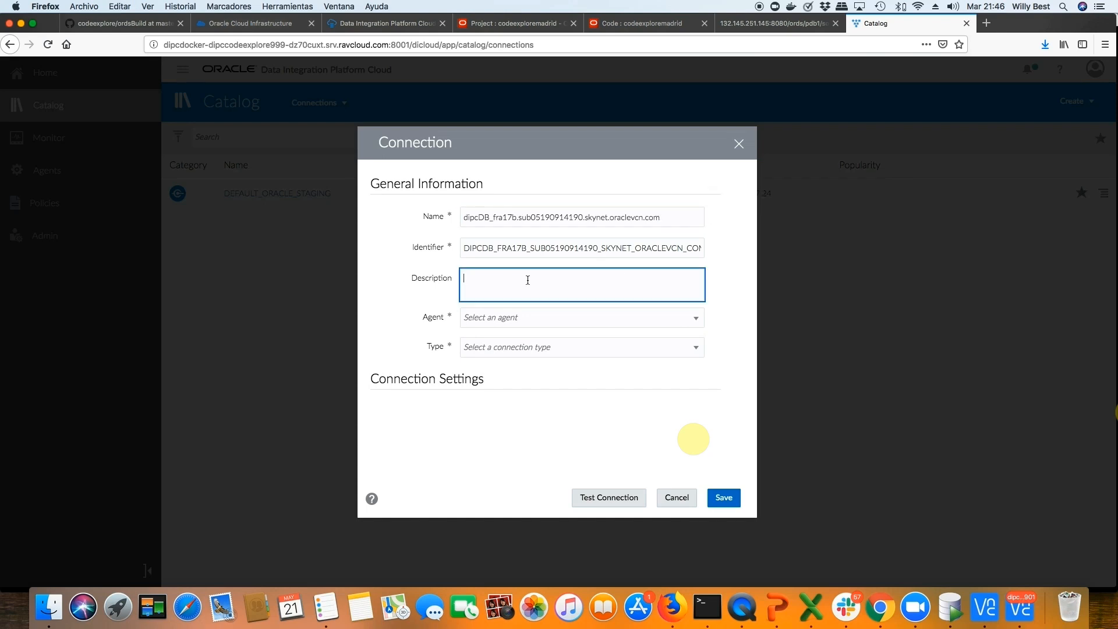
{"action": "type", "text": "Origen A"}
Assign the agent DIPC.localdomain:7005 to the connection and set its type to Oracle Database.
{"action": "left_click", "coordinate": [547, 318]}
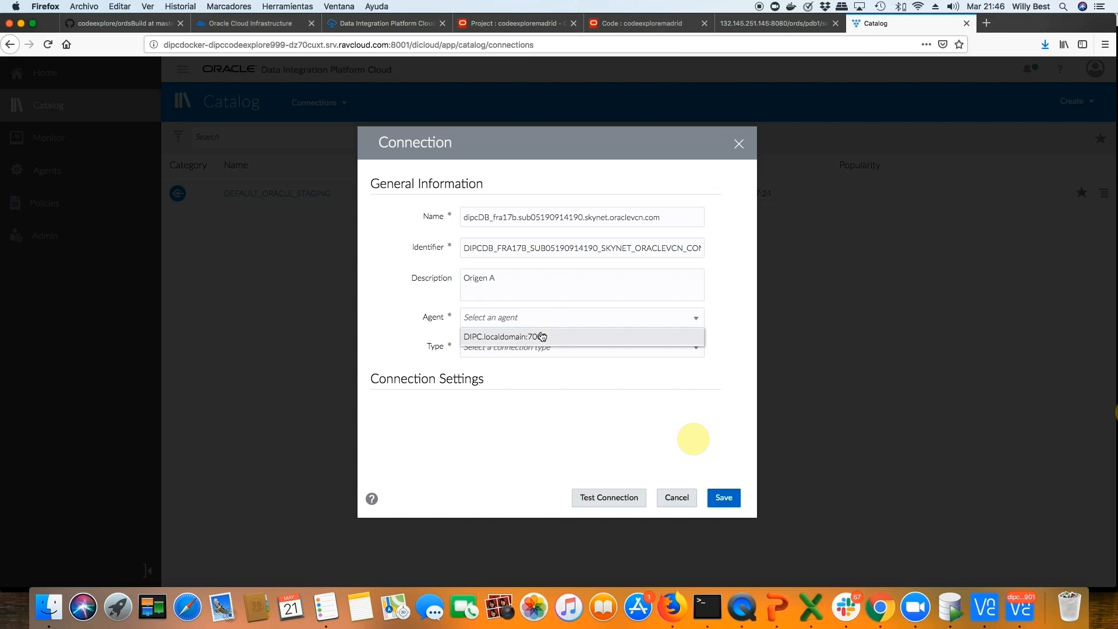
{"action": "left_click", "coordinate": [542, 337]}
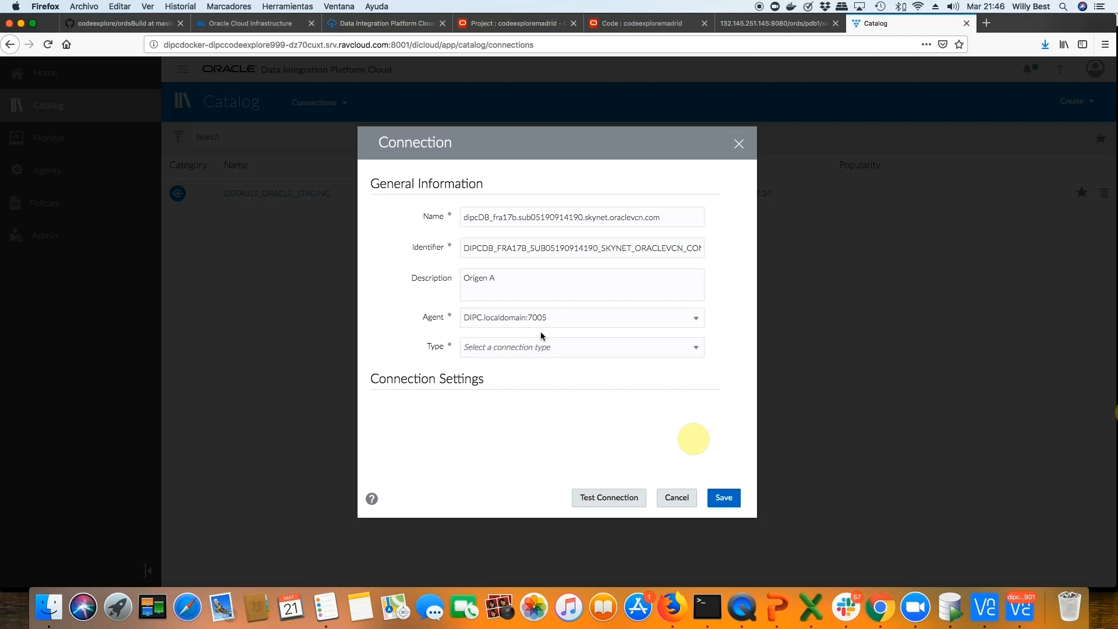
{"action": "left_click", "coordinate": [546, 347]}
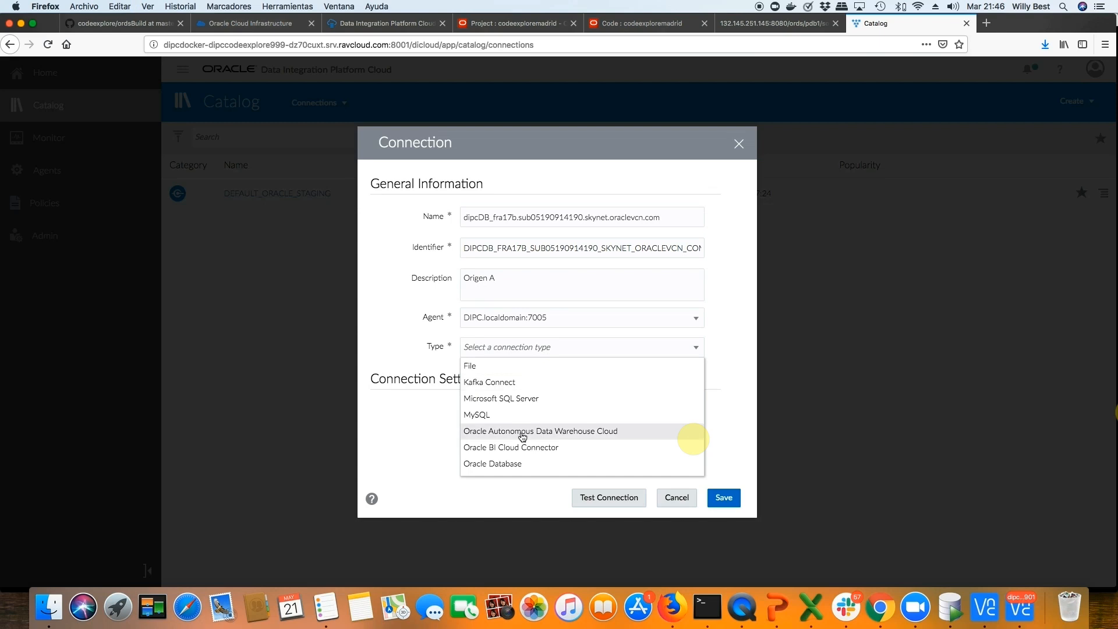
{"action": "left_click", "coordinate": [514, 464]}
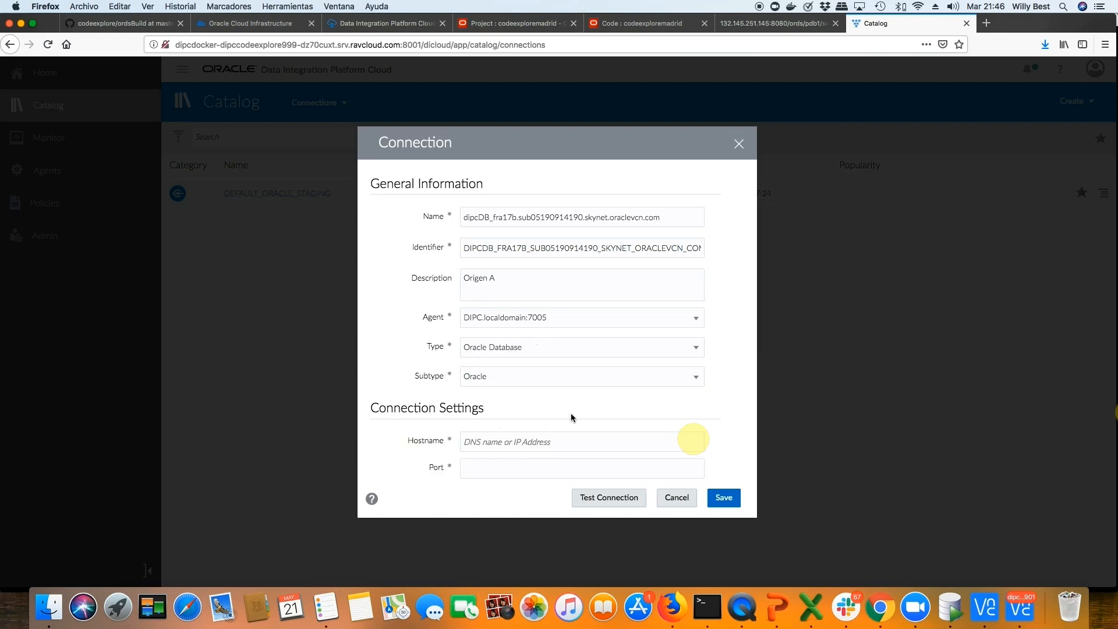
Set the hostname to 130.61.100.52, copied from database A on the PowerPoint slide, and the port to 1521.
{"action": "scroll", "coordinate": [571, 413], "scroll_direction": "down", "scroll_amount": 5}
{"action": "left_click", "coordinate": [510, 249]}
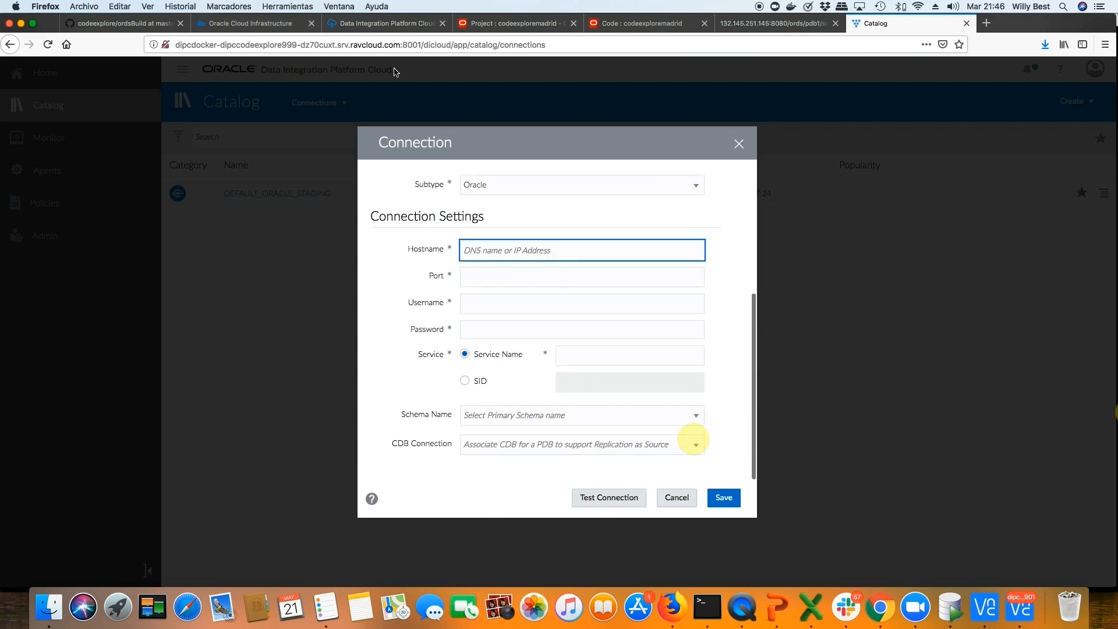
{"action": "left_click", "coordinate": [777, 607]}
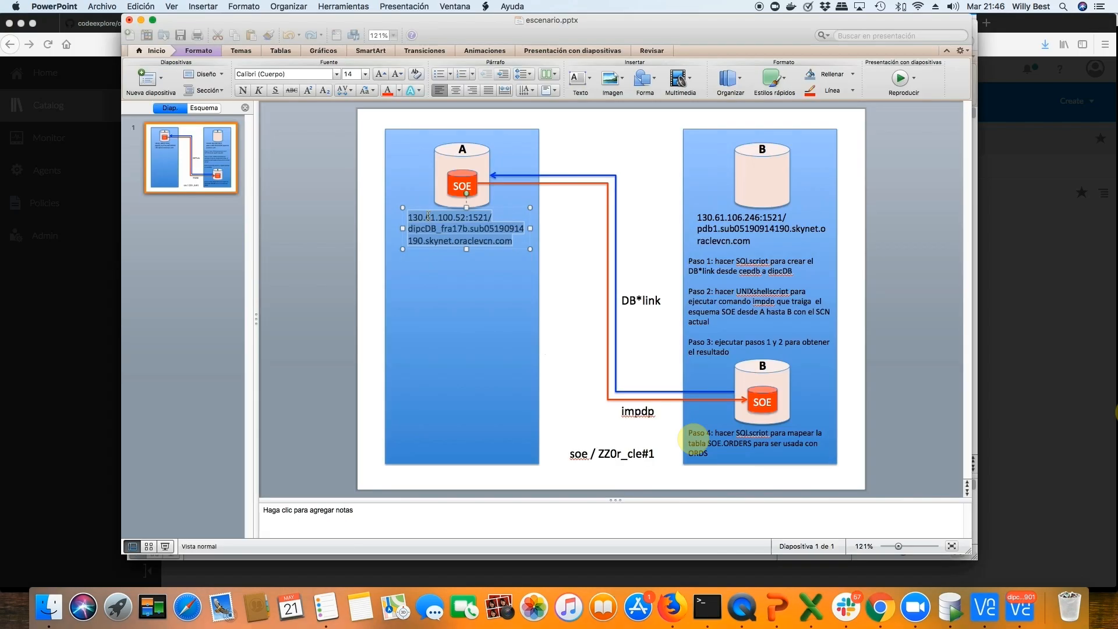
{"action": "left_click_drag", "start_coordinate": [409, 217], "coordinate": [466, 217]}
{"action": "key", "text": "super+c"}
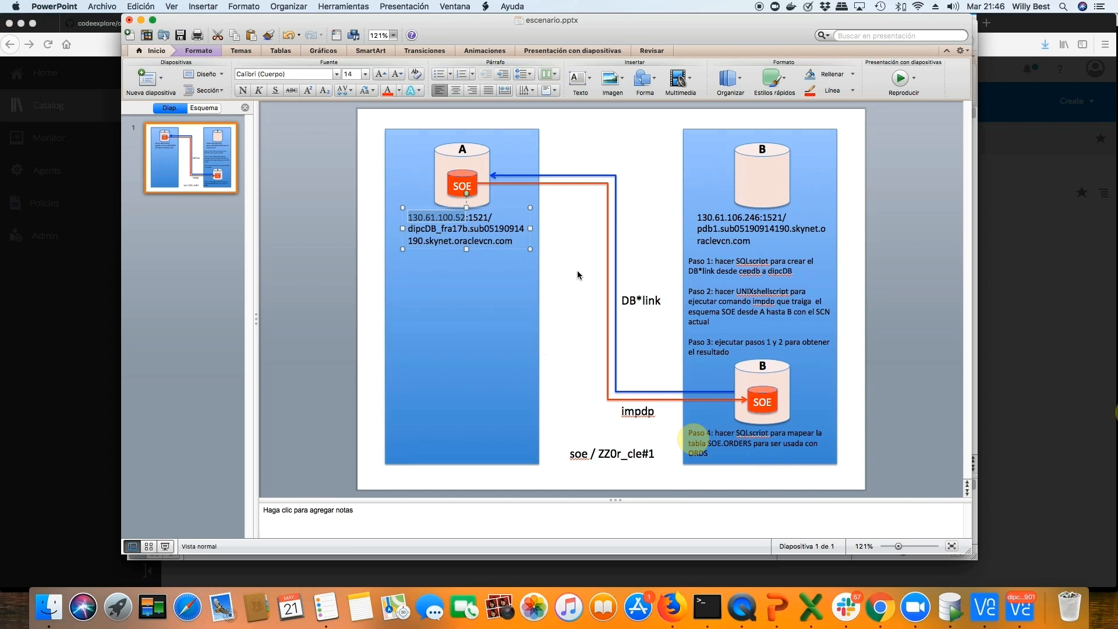
{"action": "key", "text": "super+Tab"}
{"action": "key", "text": "super+v"}
{"action": "left_click", "coordinate": [480, 277]}
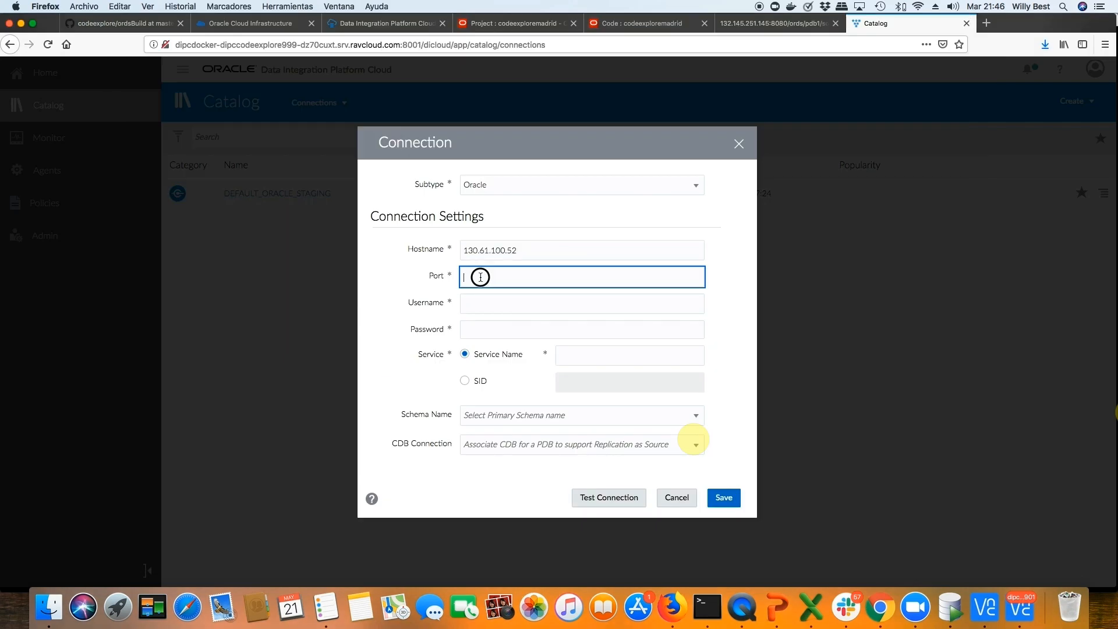
{"action": "type", "text": "1521"}
Enter system as the connection's username and fill in the password copied from the PowerPoint slide.
{"action": "left_click", "coordinate": [492, 303]}
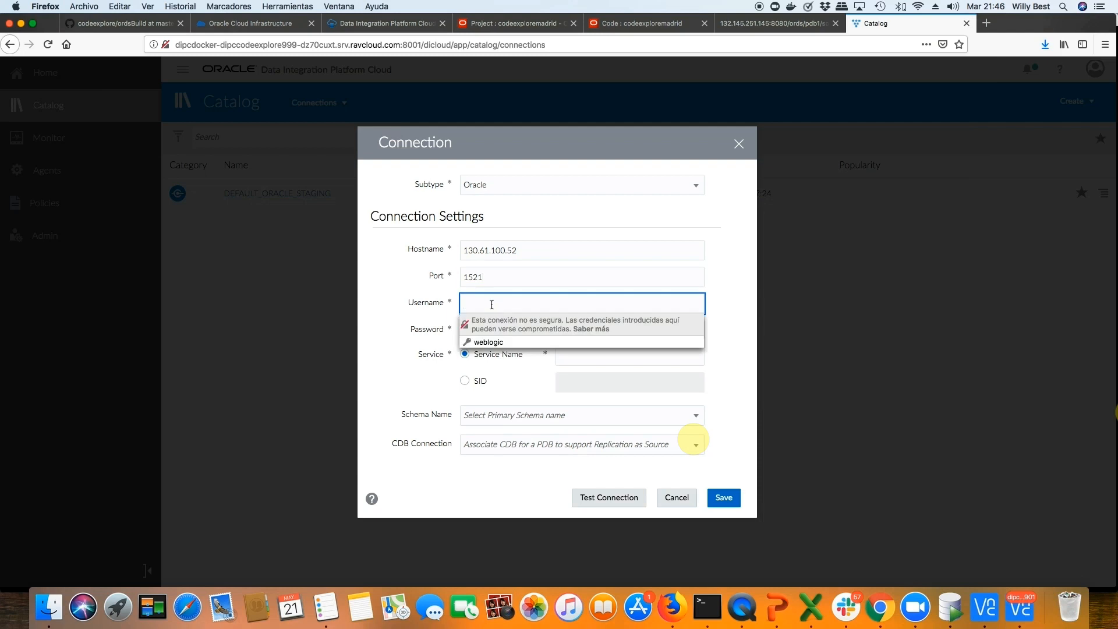
{"action": "type", "text": "system"}
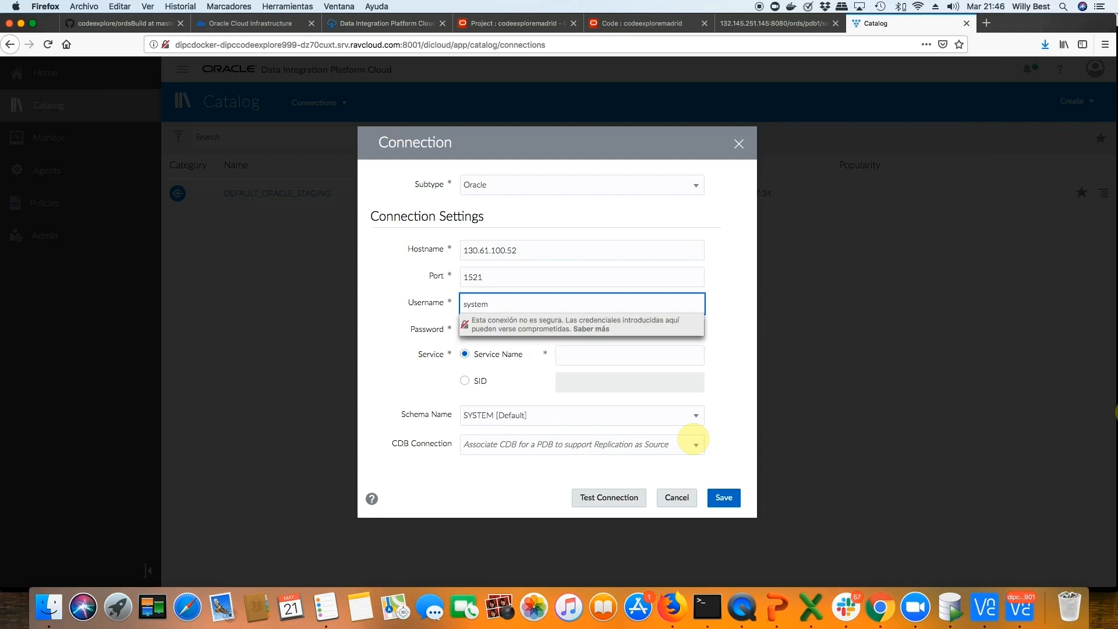
{"action": "key", "text": "Tab"}
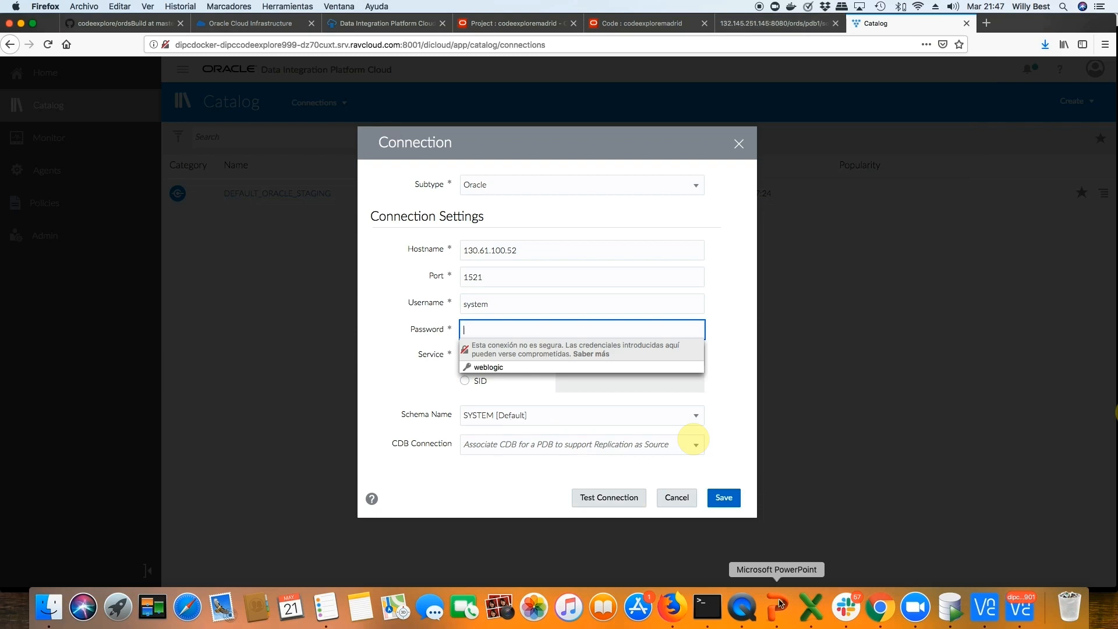
{"action": "left_click", "coordinate": [761, 599]}
{"action": "left_click_drag", "start_coordinate": [598, 454], "coordinate": [654, 454]}
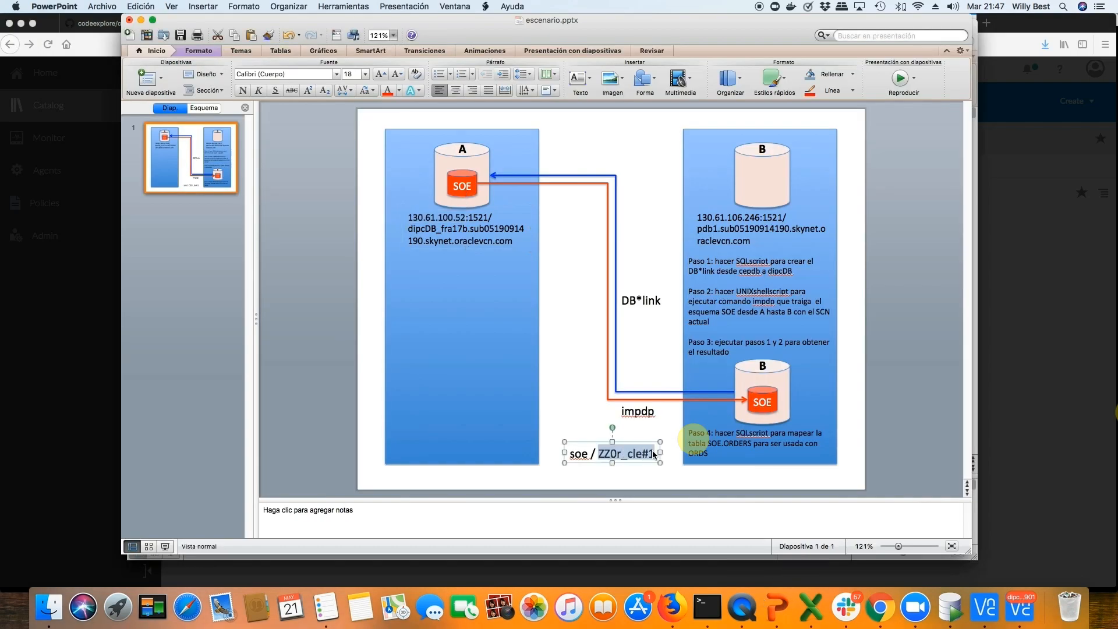
{"action": "left_click", "coordinate": [998, 298]}
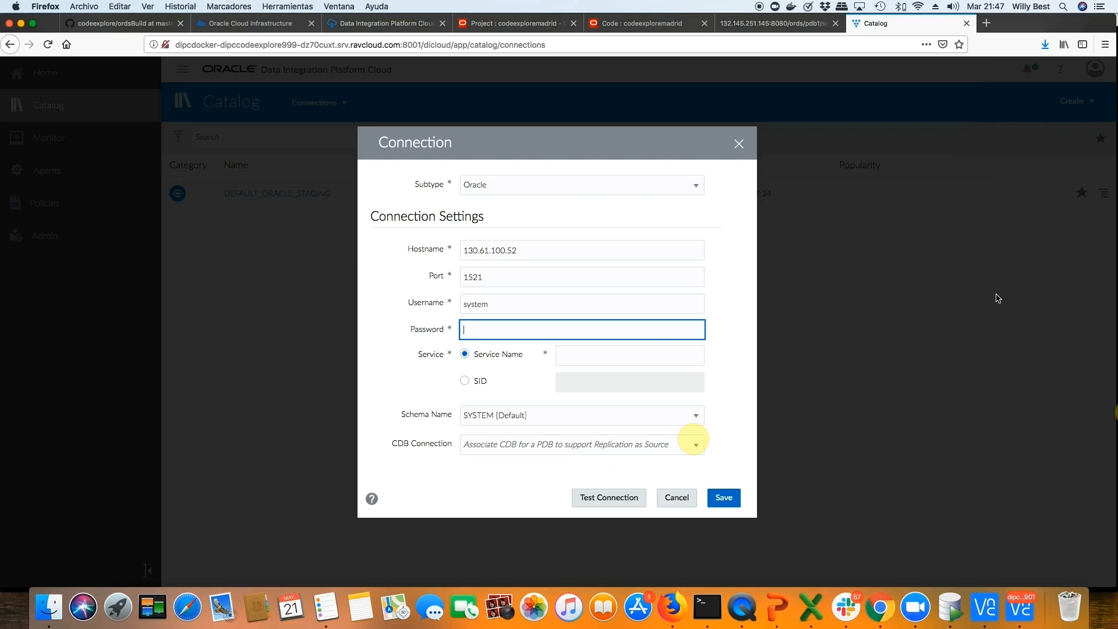
{"action": "left_click", "coordinate": [581, 334]}
{"action": "key", "text": "super+v"}
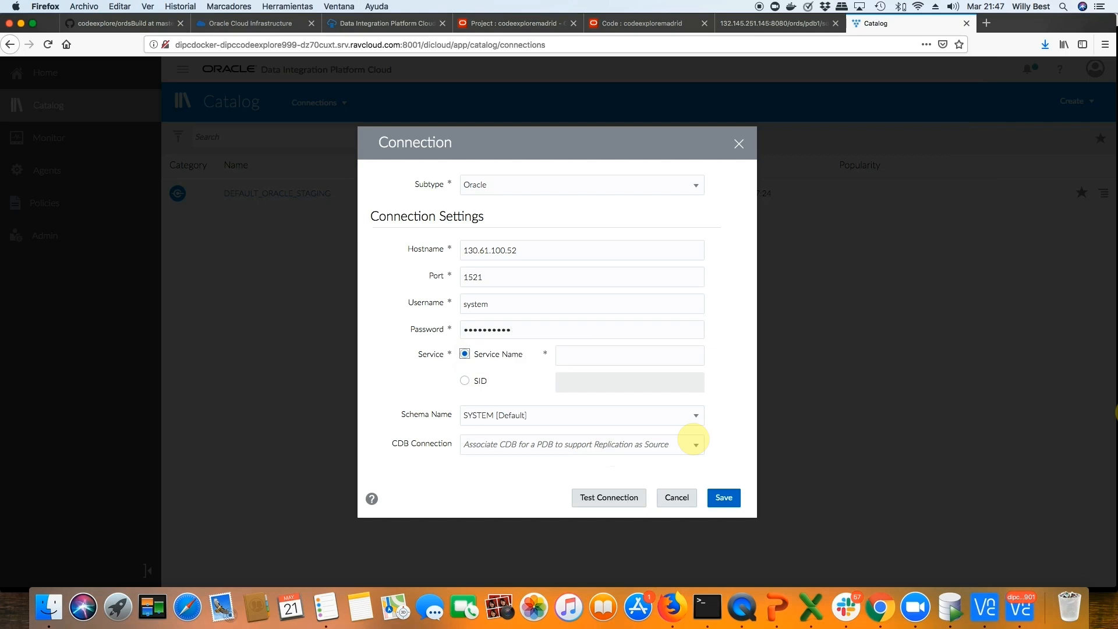
Set the service name to dipcDB_fra17b.sub05190914190.skynet.oraclevcn.com, copied from database A on the PowerPoint slide.
{"action": "left_click", "coordinate": [579, 357]}
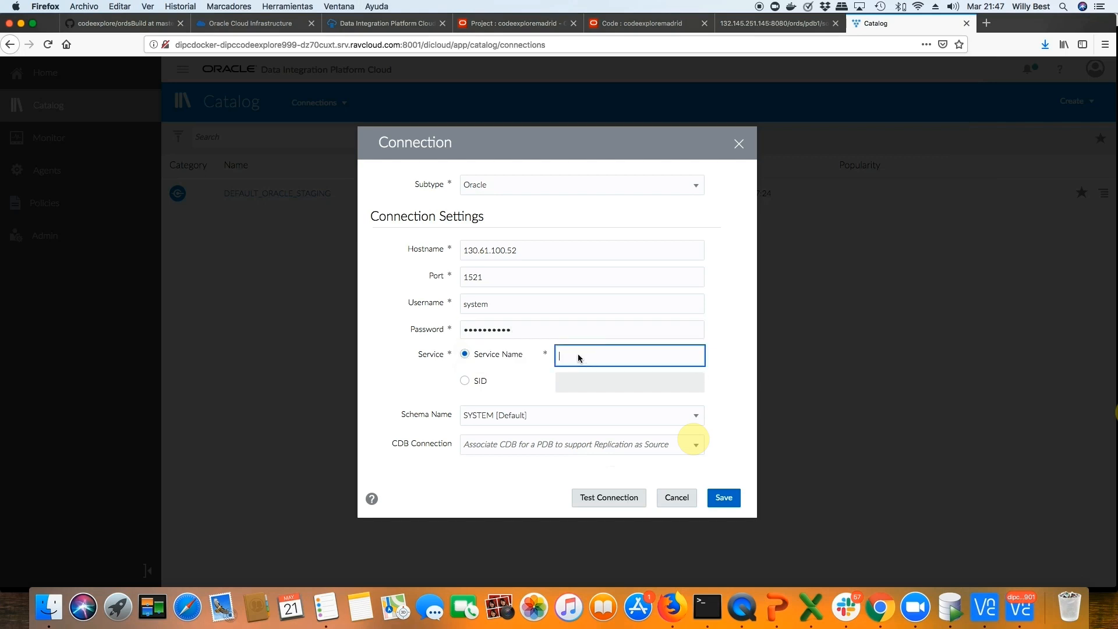
{"action": "left_click", "coordinate": [777, 607]}
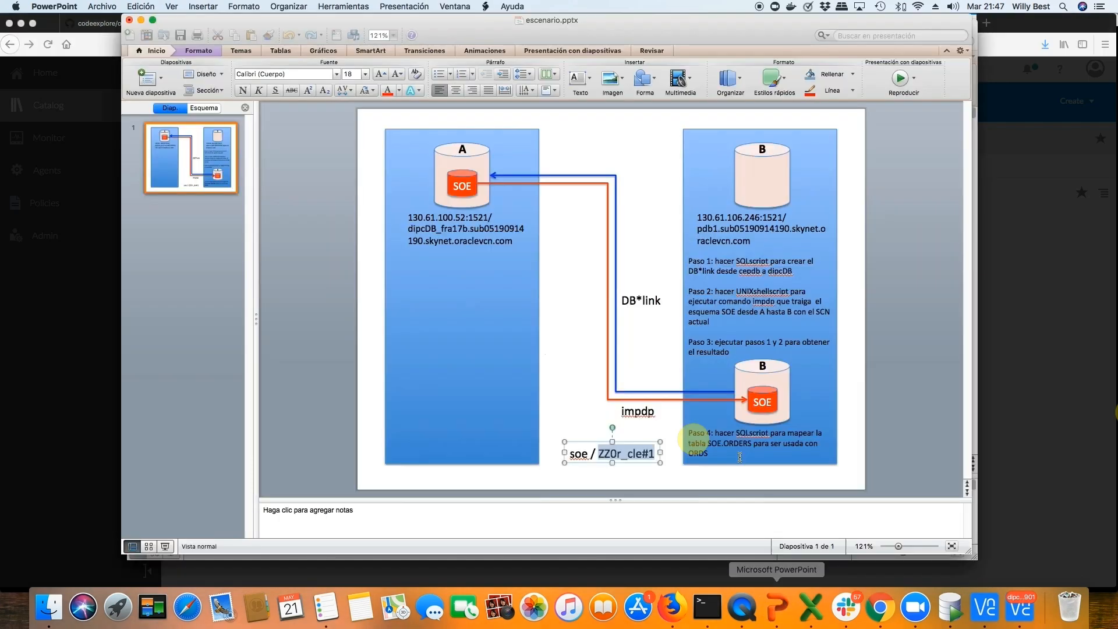
{"action": "left_click", "coordinate": [417, 231]}
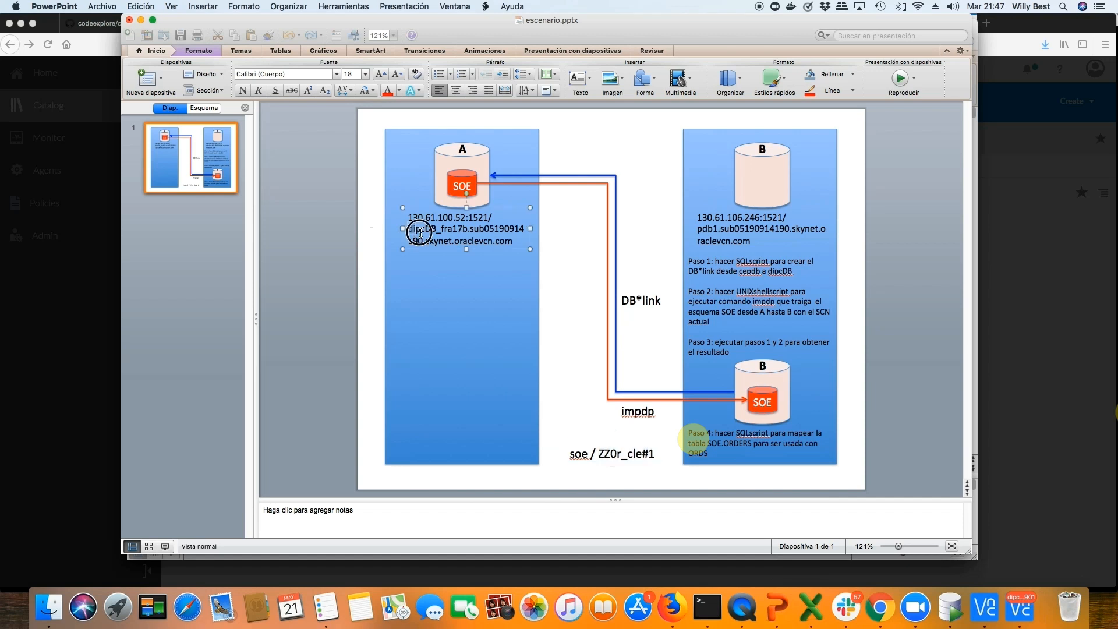
{"action": "left_click_drag", "start_coordinate": [419, 231], "coordinate": [482, 246]}
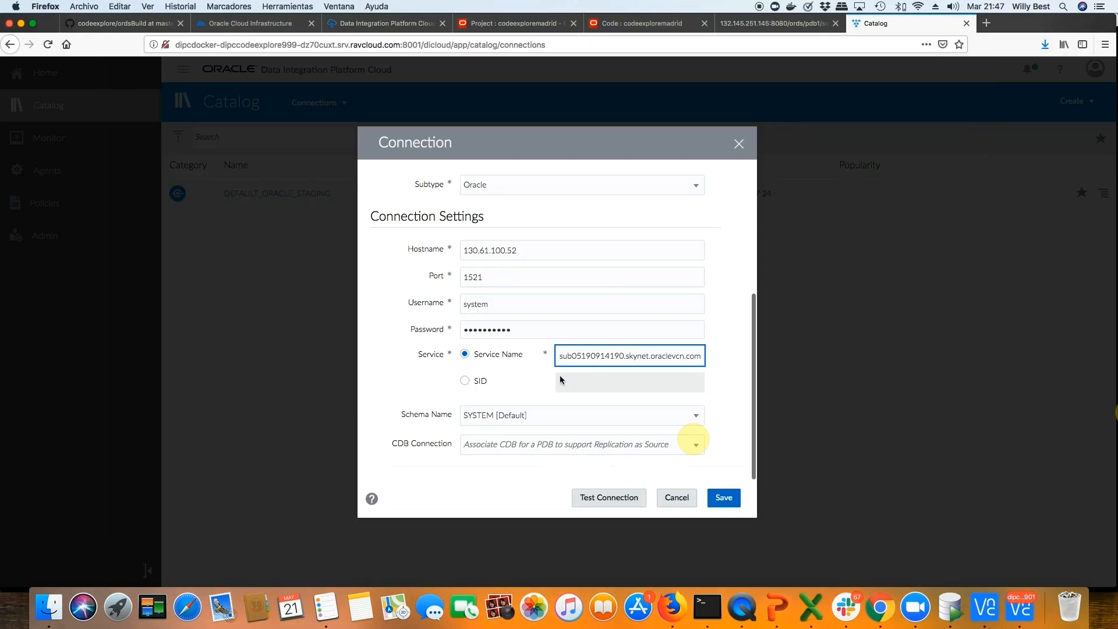
Choose SYSTEM as the connection's primary schema name.
{"action": "left_click", "coordinate": [537, 416]}
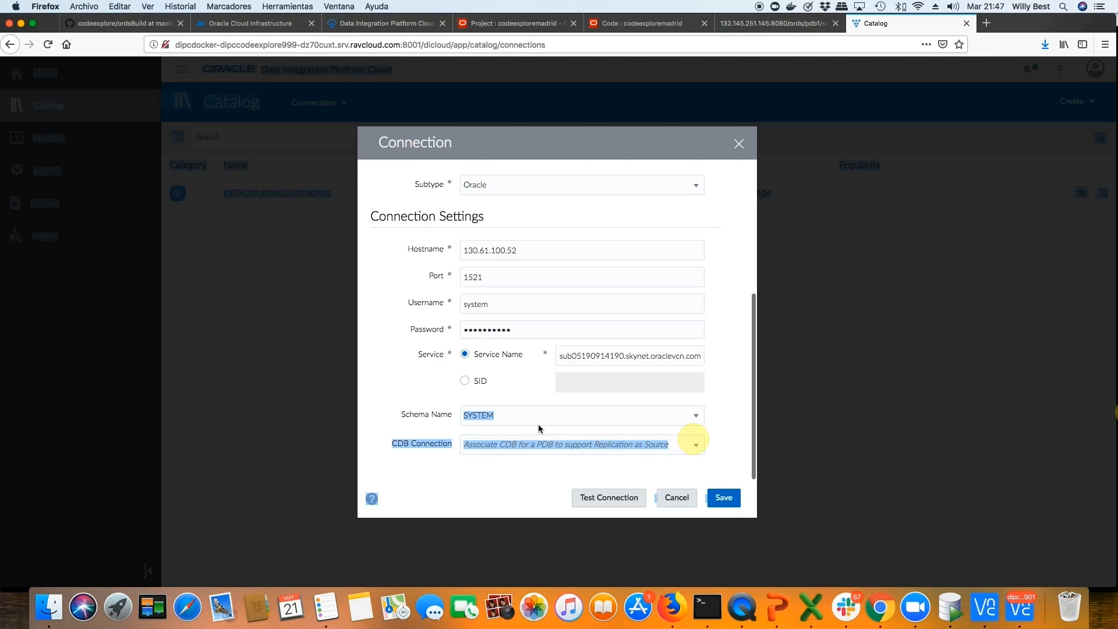
{"action": "left_click", "coordinate": [642, 414]}
{"action": "left_click", "coordinate": [643, 414]}
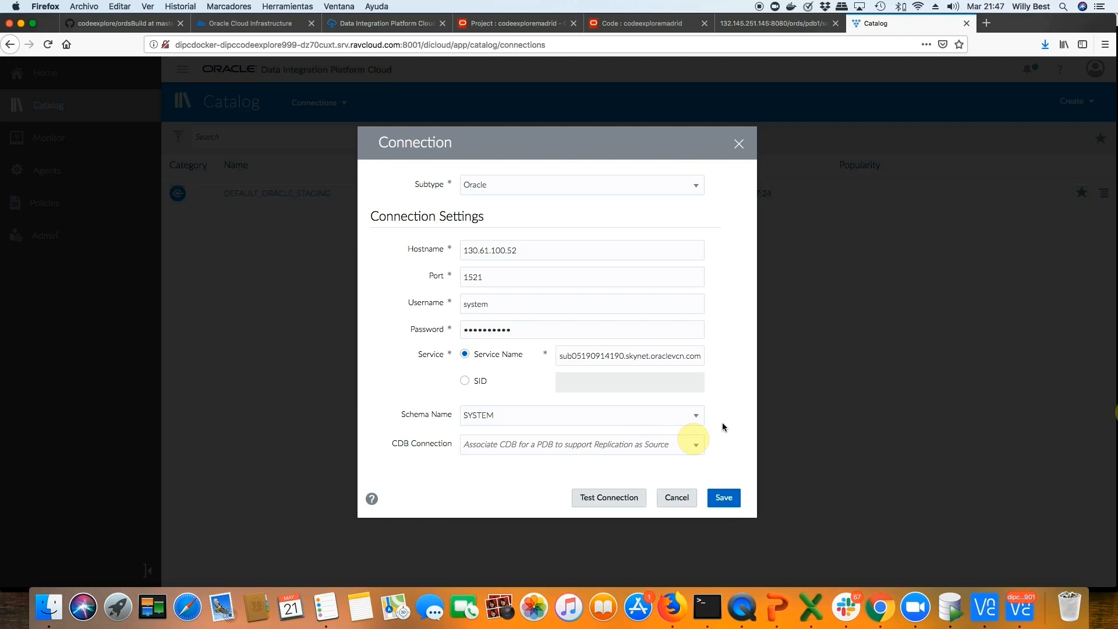
Change the connection's primary schema name to SOE, and save the connection after testing it.
{"action": "left_click", "coordinate": [695, 418]}
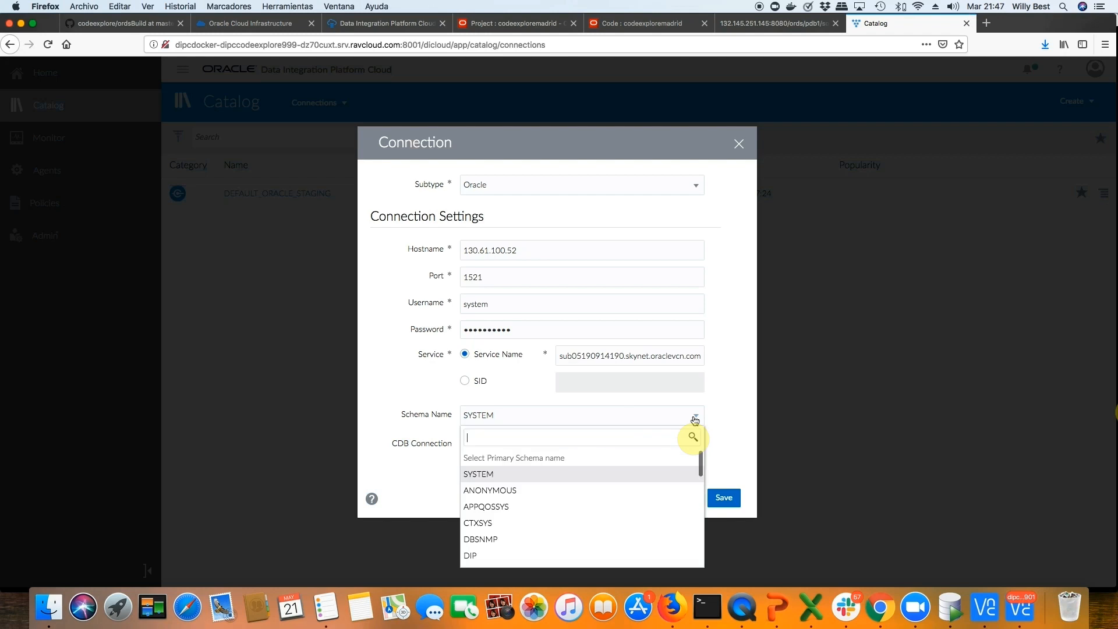
{"action": "scroll", "coordinate": [521, 494], "scroll_direction": "down", "scroll_amount": 5}
{"action": "scroll", "coordinate": [522, 494], "scroll_direction": "down", "scroll_amount": 3}
{"action": "left_click", "coordinate": [473, 504]}
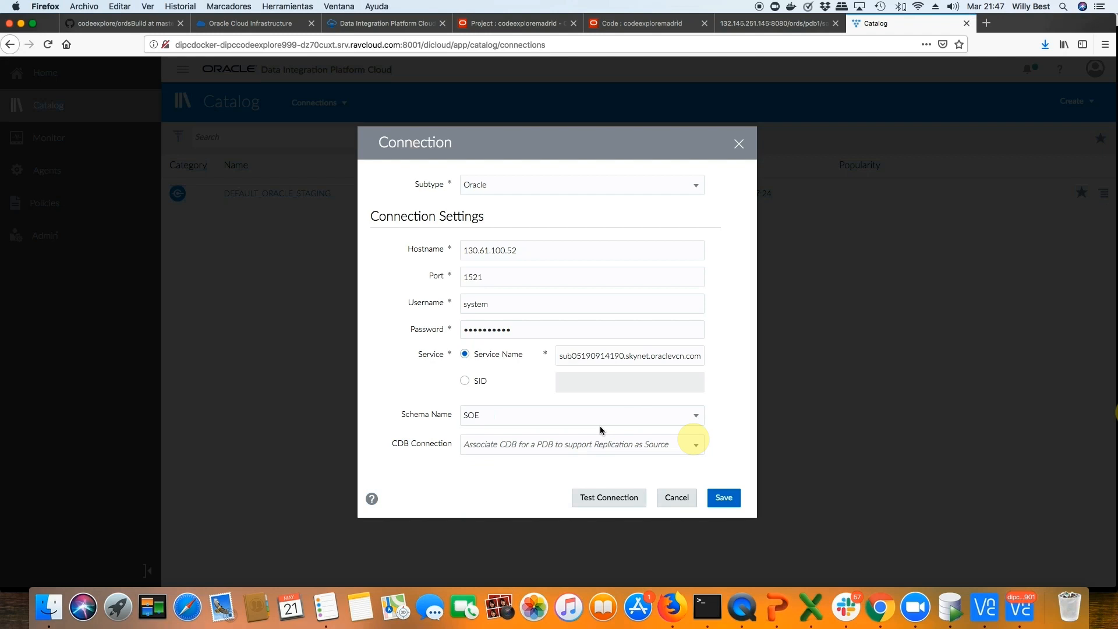
{"action": "left_click", "coordinate": [614, 498]}
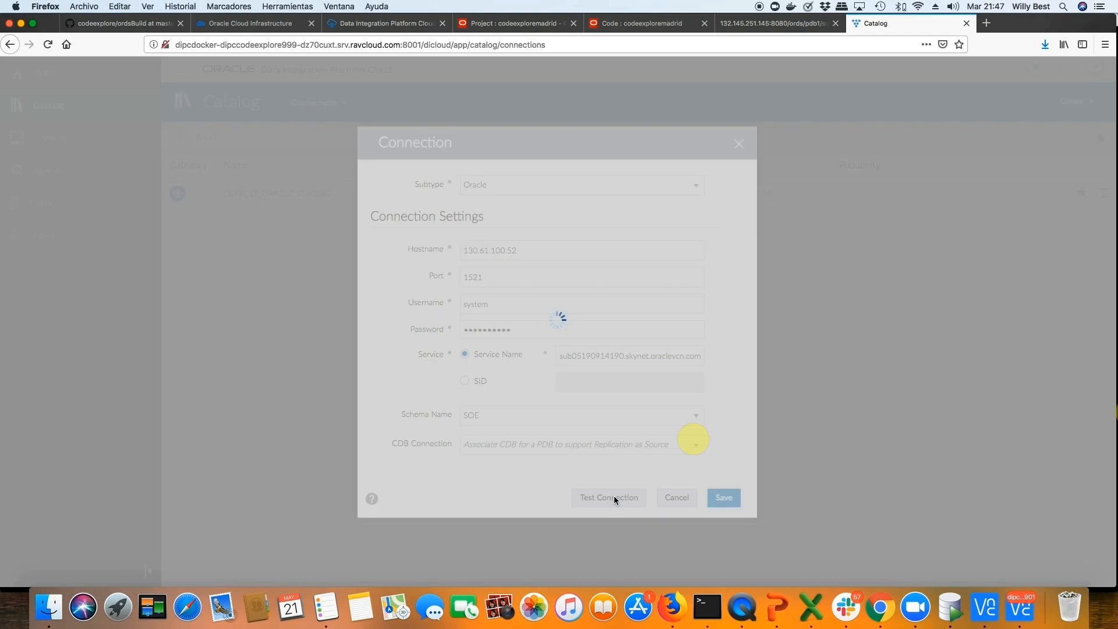
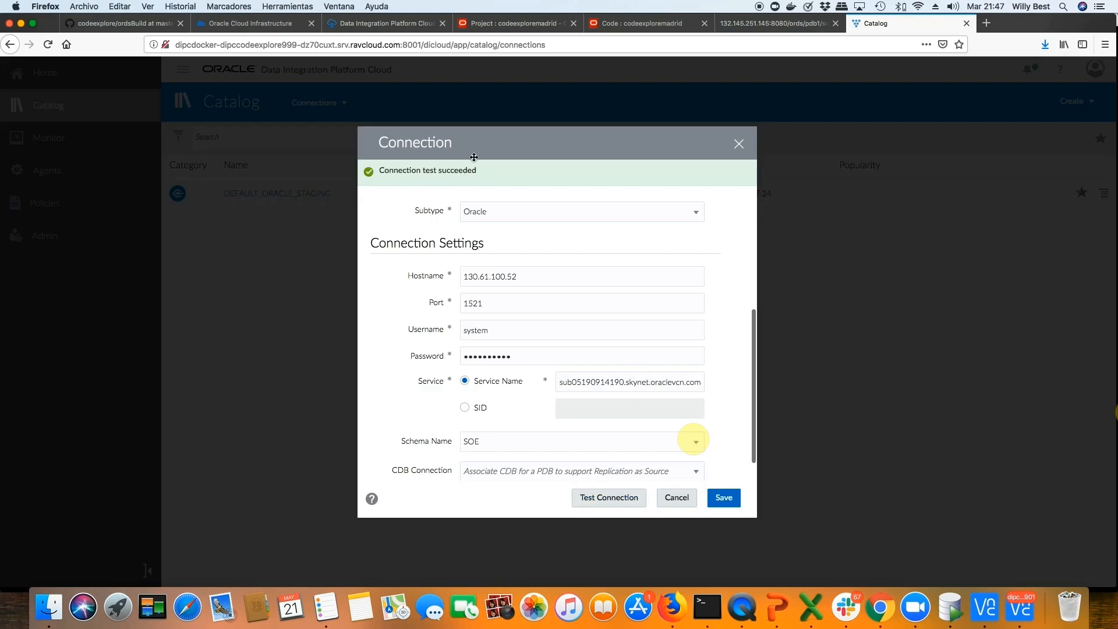
{"action": "left_click", "coordinate": [721, 499]}
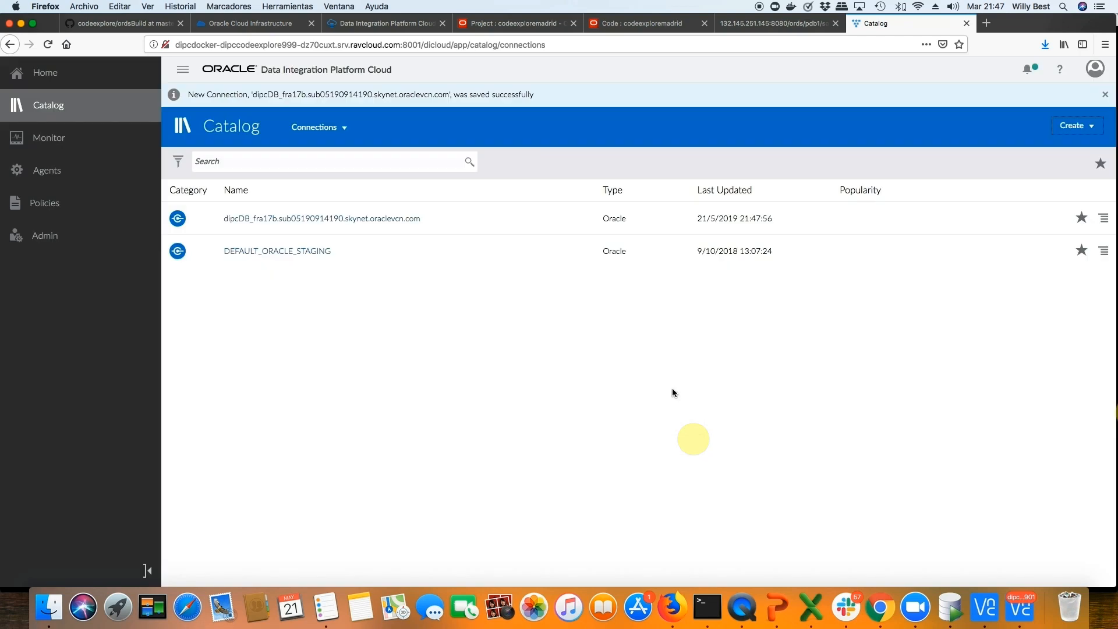
Start a new connection named CEDB_fra1jg.sub05190914190.skynet.oraclevcn.com with the description "CDB Destino B".
{"action": "left_click", "coordinate": [1092, 127]}
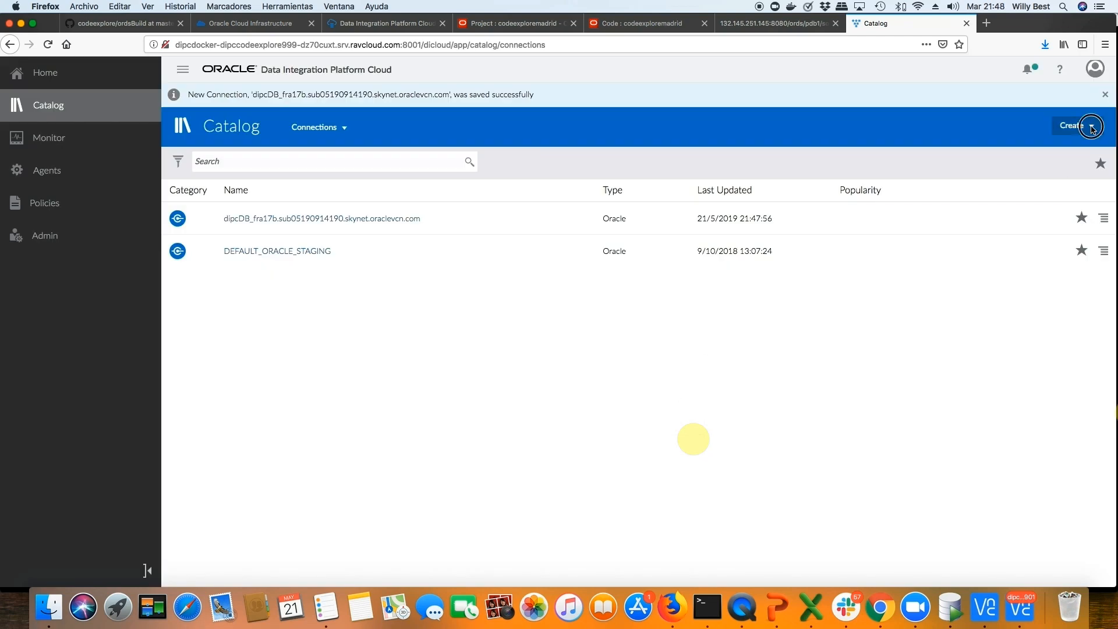
{"action": "left_click", "coordinate": [1035, 150]}
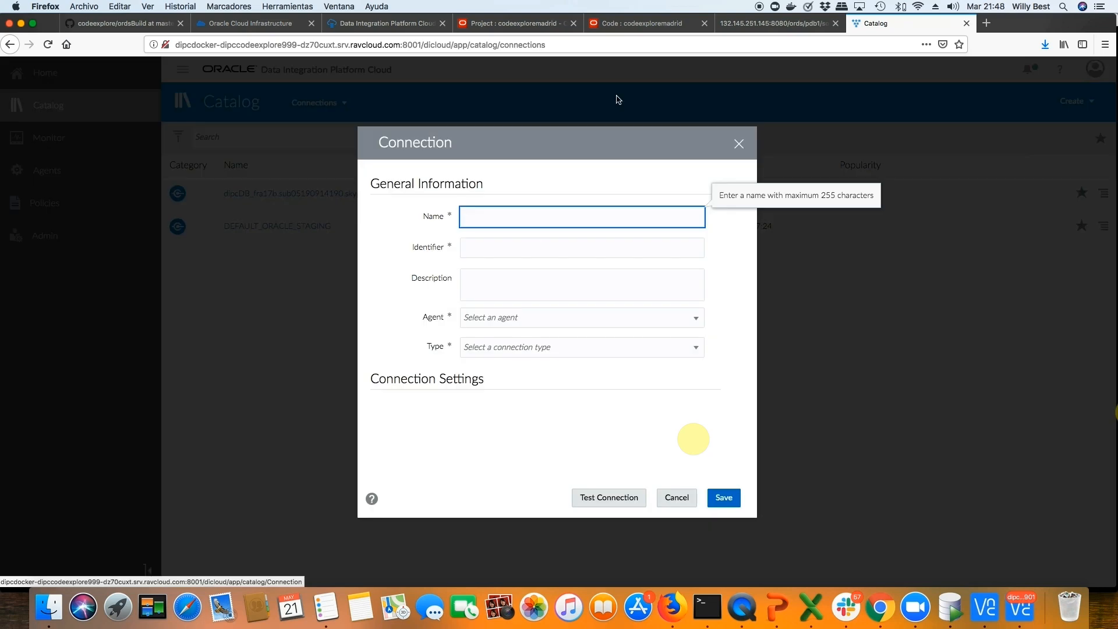
{"action": "left_click", "coordinate": [876, 26]}
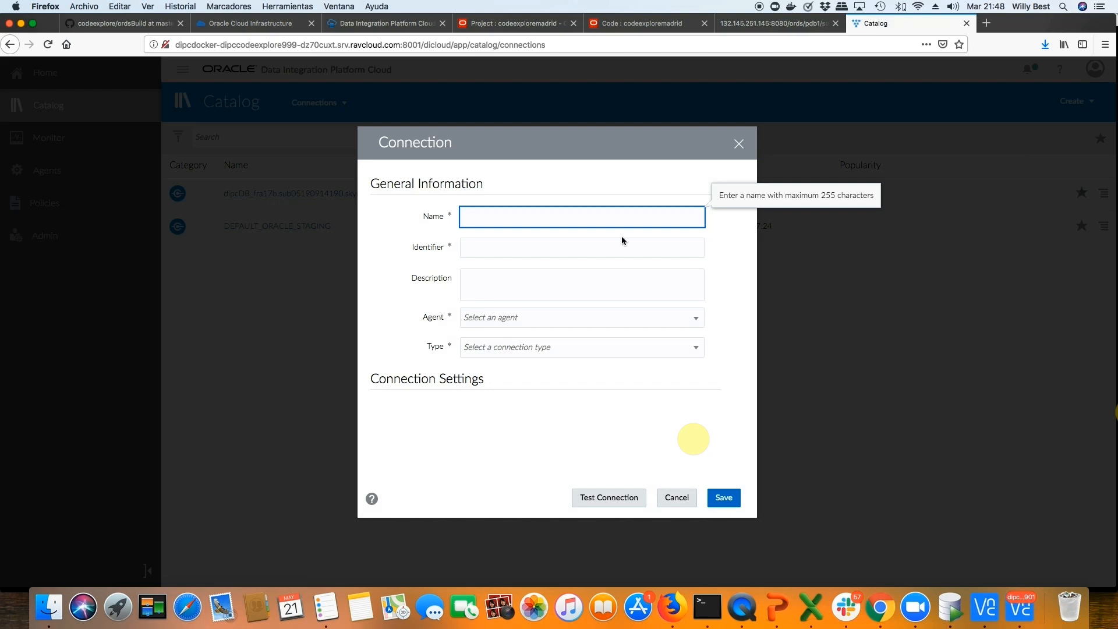
{"action": "key", "text": "super+v"}
{"action": "key", "text": "Tab"}
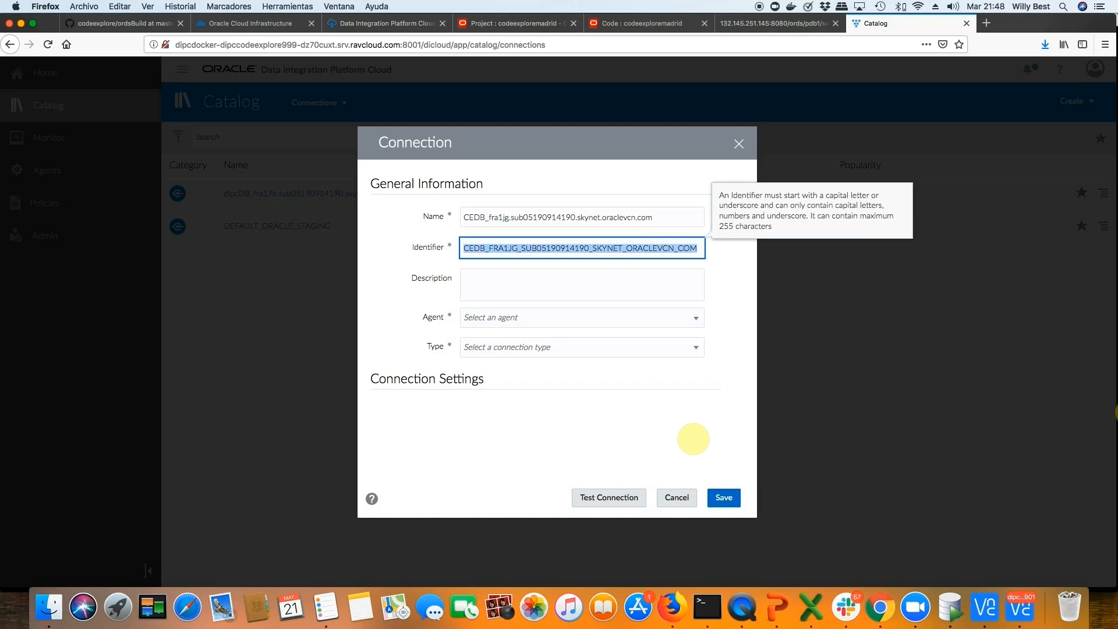
{"action": "left_click", "coordinate": [487, 279]}
{"action": "type", "text": "CDB De"}
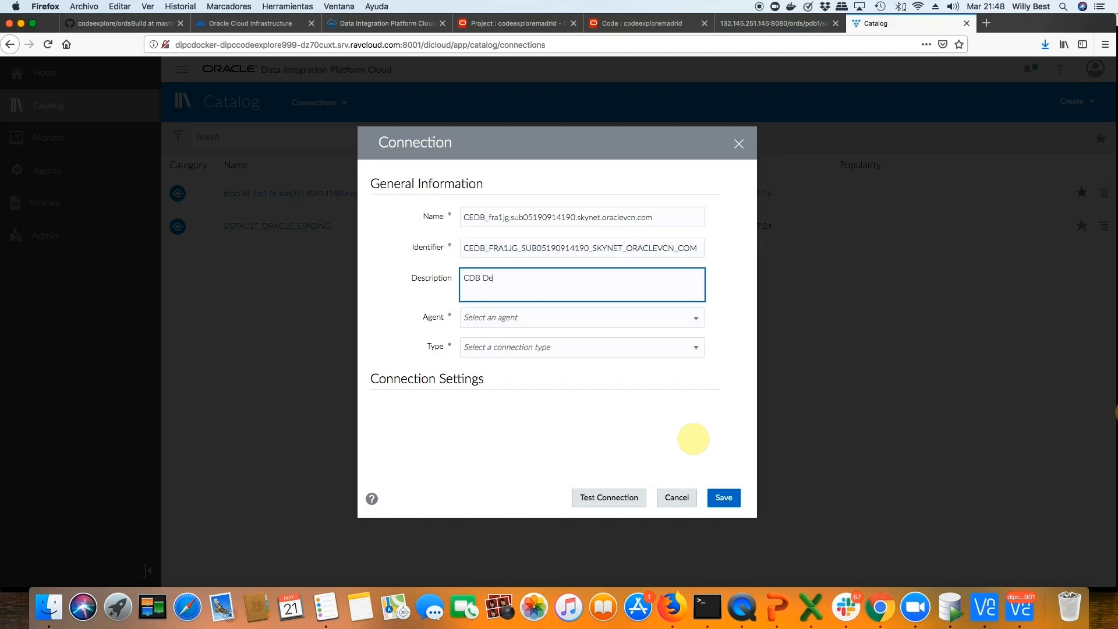
{"action": "type", "text": "stino B"}
Assign the agent DIPC.localdomain:7005 to the connection and set its type to Oracle Database with subtype Oracle CDB.
{"action": "left_click", "coordinate": [518, 318]}
{"action": "left_click", "coordinate": [520, 338]}
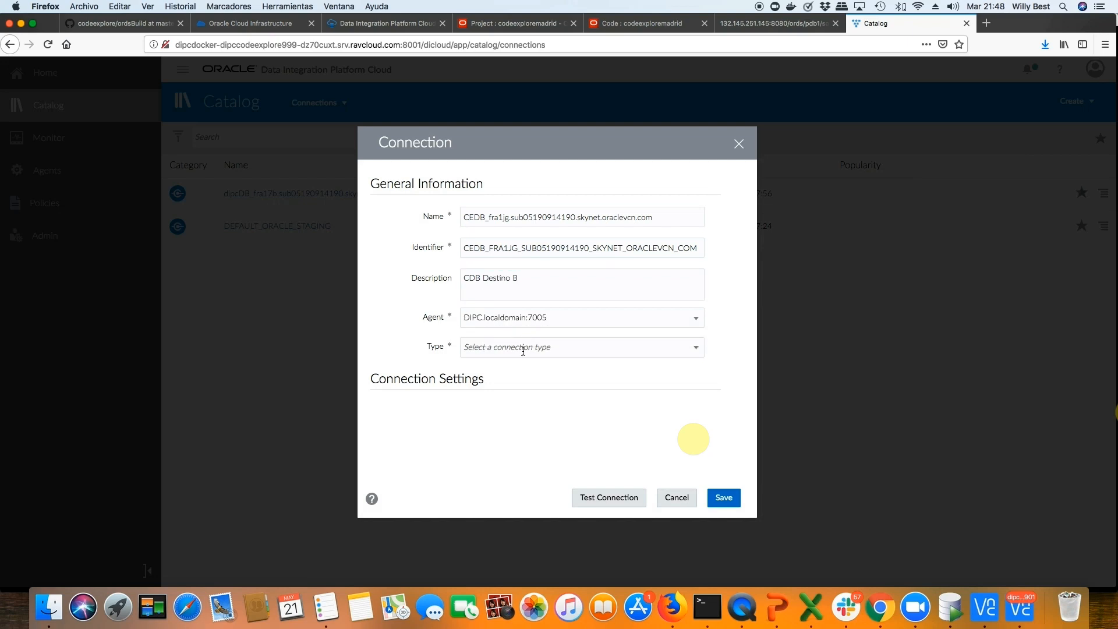
{"action": "left_click", "coordinate": [522, 351]}
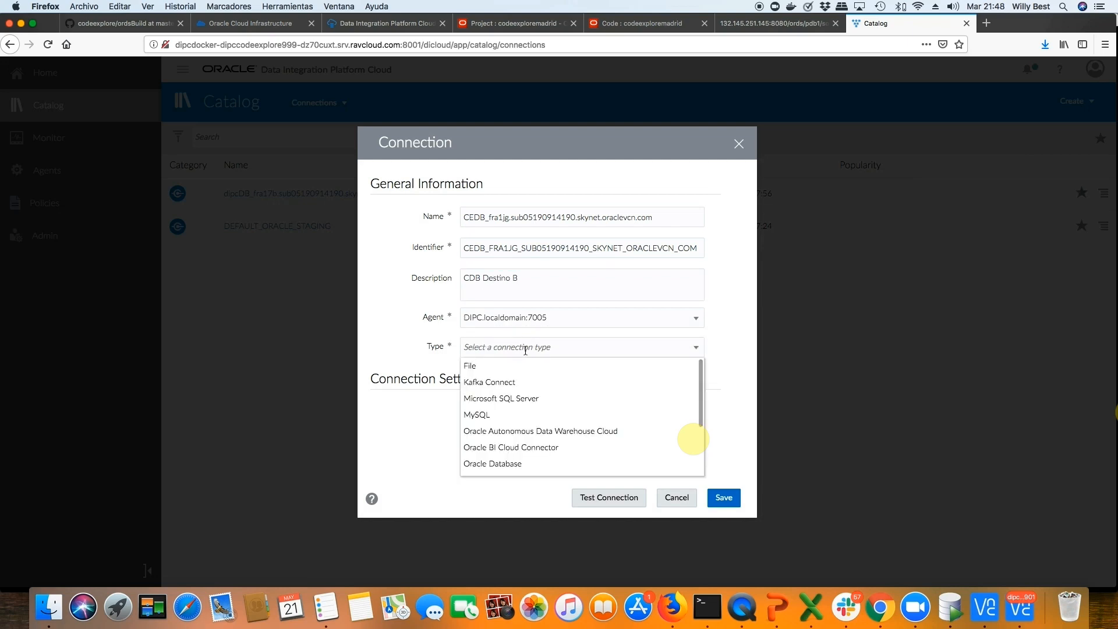
{"action": "left_click", "coordinate": [500, 465]}
{"action": "left_click", "coordinate": [496, 380]}
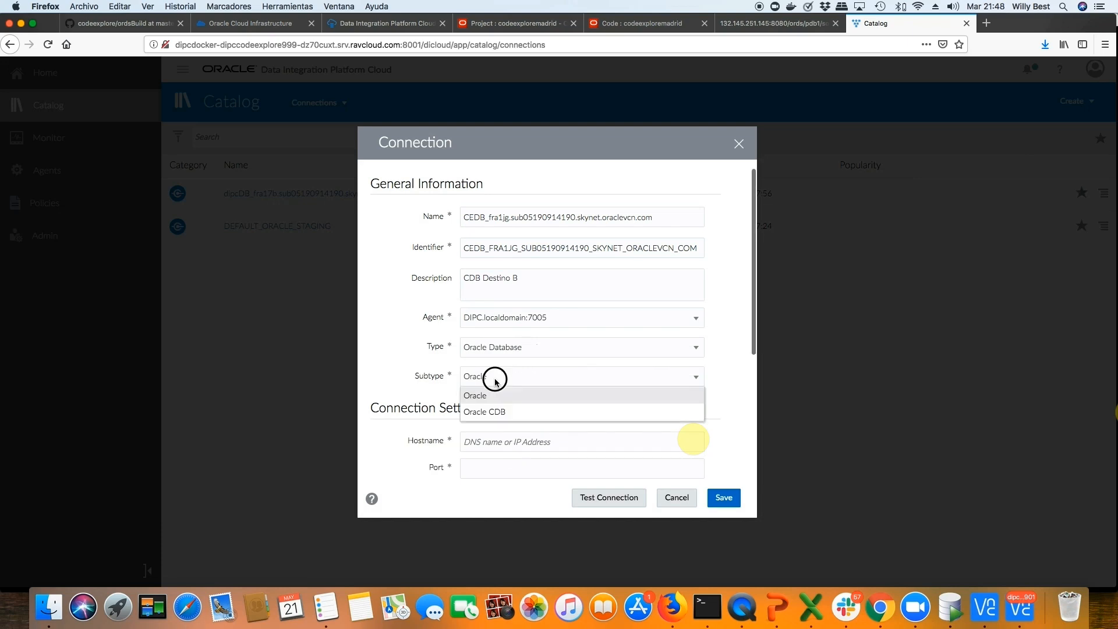
{"action": "left_click", "coordinate": [499, 413]}
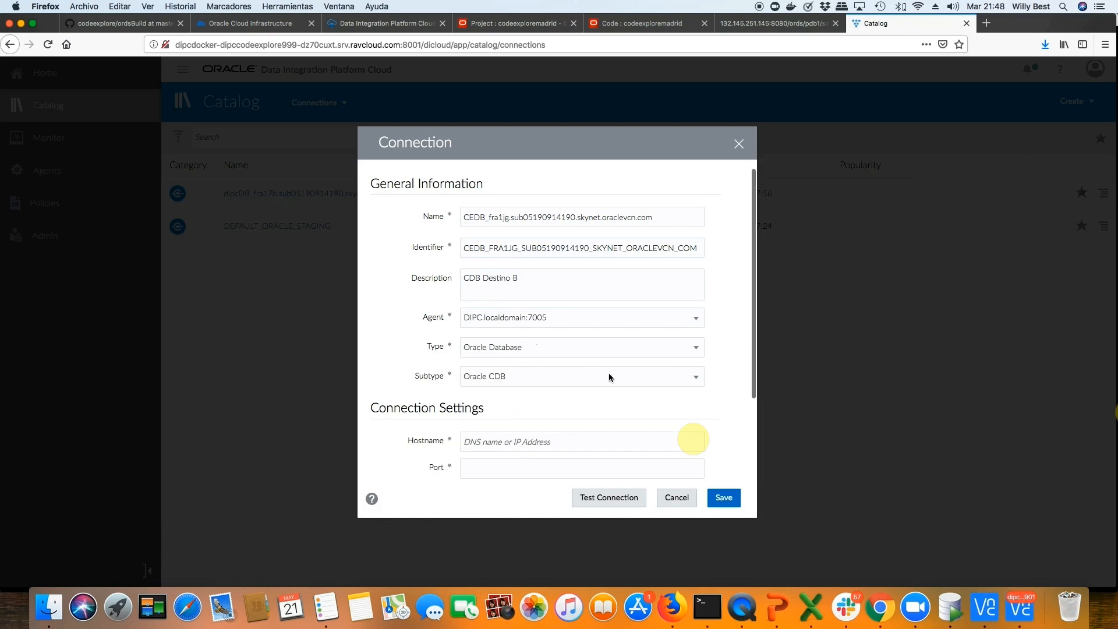
Set the hostname to 130.61.106.246, copied from database B on the PowerPoint slide, and the port to 1521.
{"action": "scroll", "coordinate": [609, 373], "scroll_direction": "down", "scroll_amount": 3}
{"action": "left_click", "coordinate": [493, 341]}
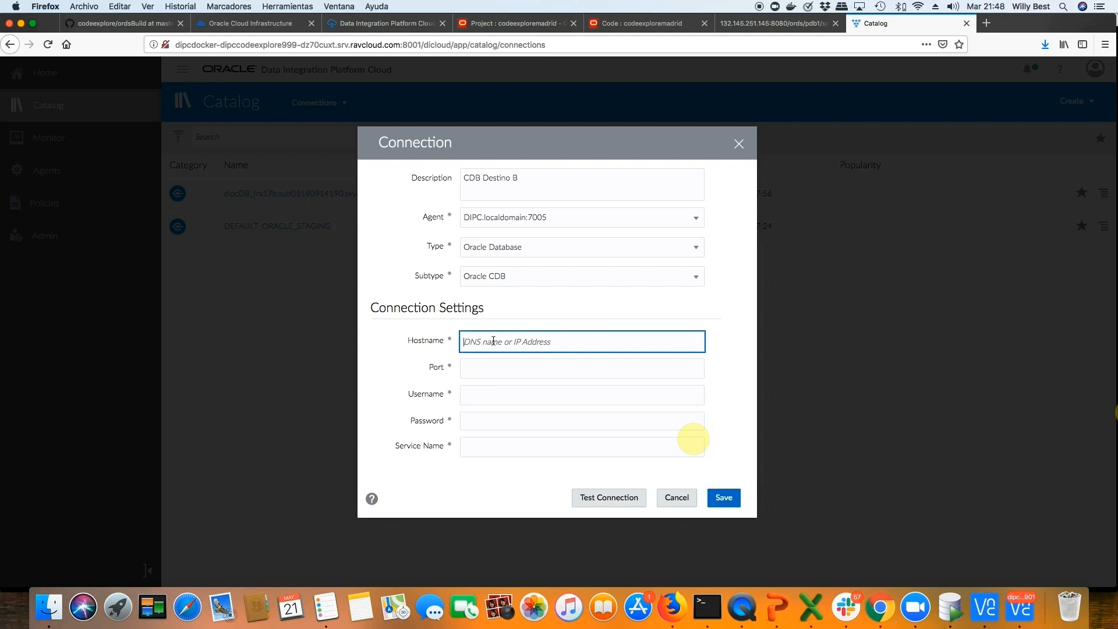
{"action": "left_click", "coordinate": [777, 606]}
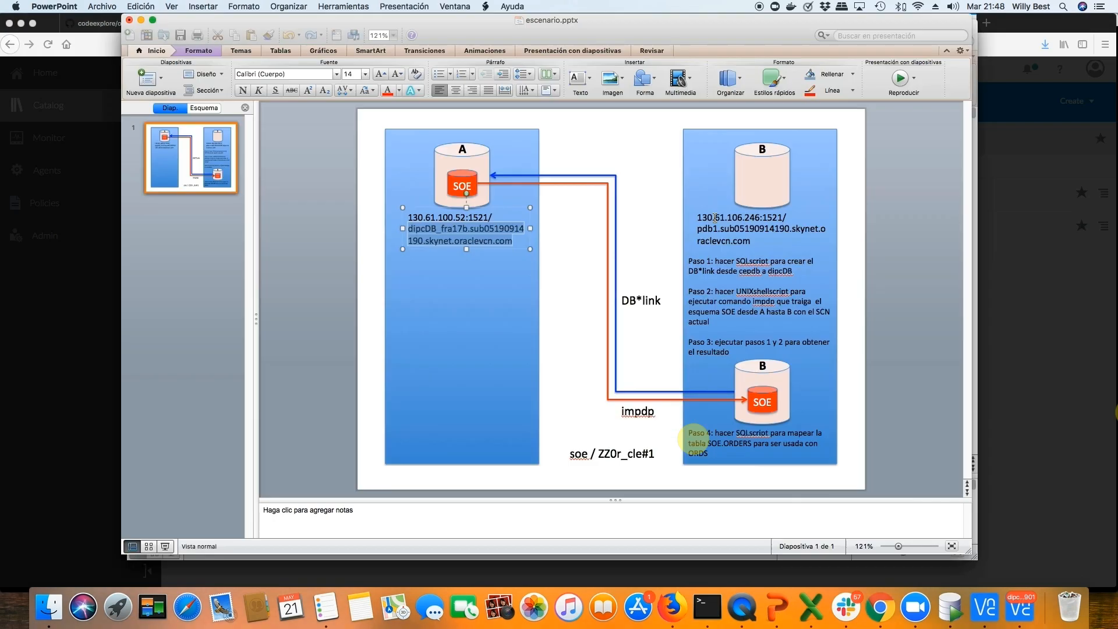
{"action": "left_click_drag", "start_coordinate": [698, 218], "coordinate": [759, 220]}
{"action": "key", "text": "super+c"}
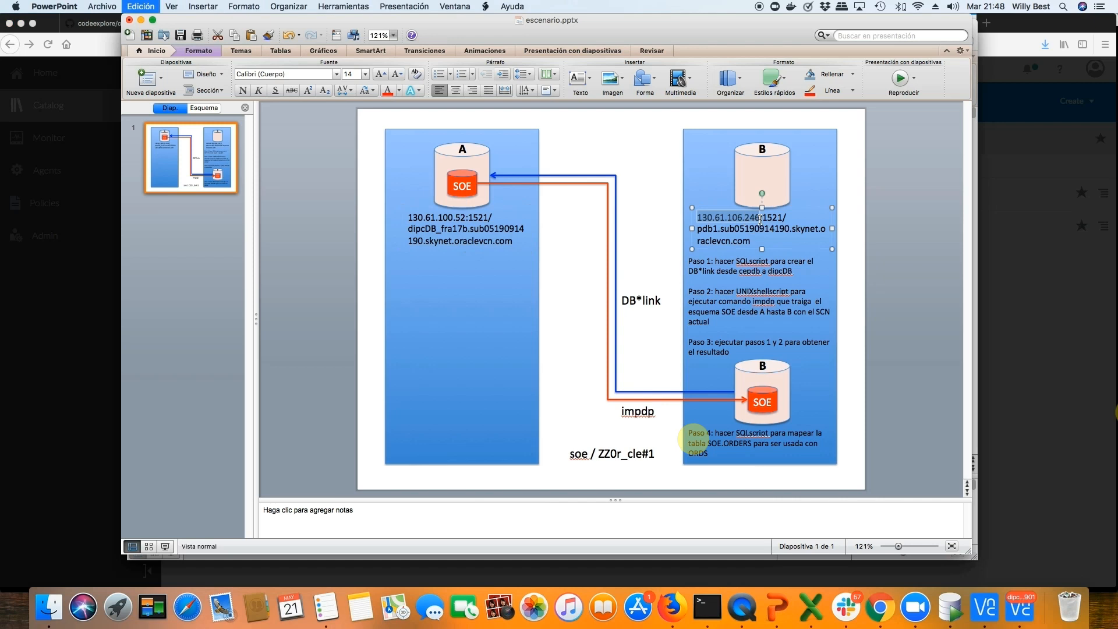
{"action": "left_click", "coordinate": [1011, 506]}
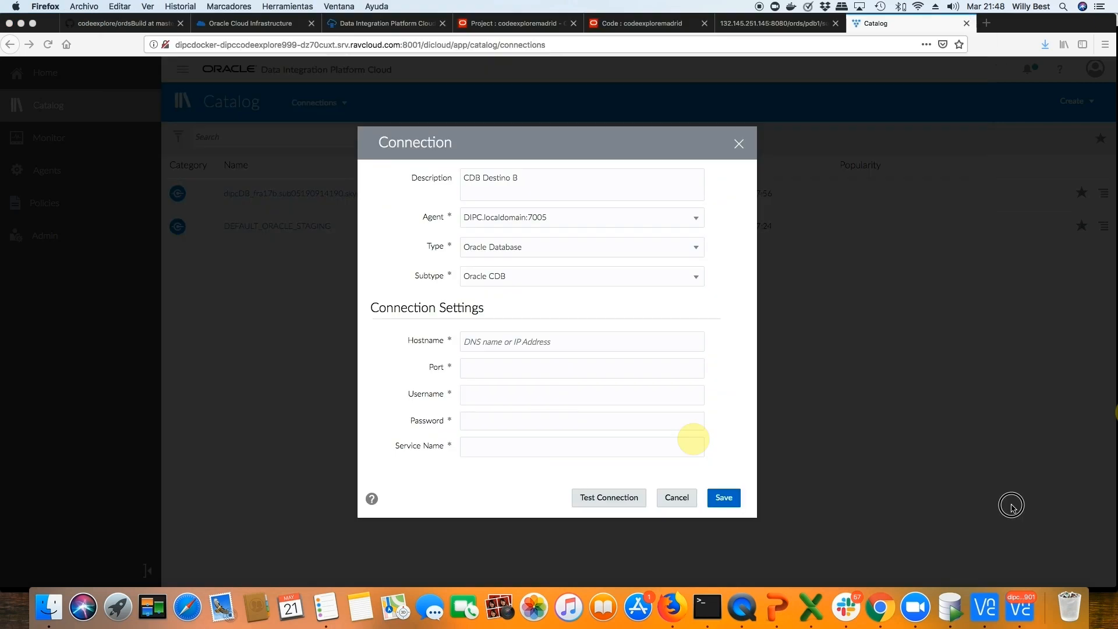
{"action": "key", "text": "super+v"}
{"action": "left_click", "coordinate": [479, 368]}
{"action": "type", "text": "1521"}
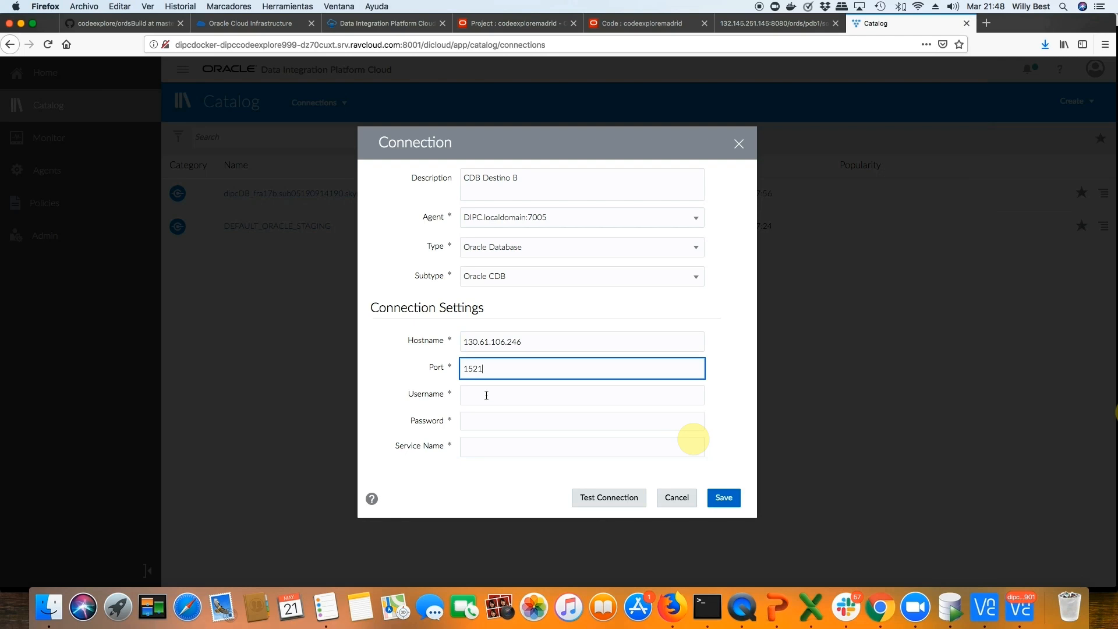
Enter c##ggadm as the connection's username and paste the account password into the password field.
{"action": "left_click", "coordinate": [486, 394]}
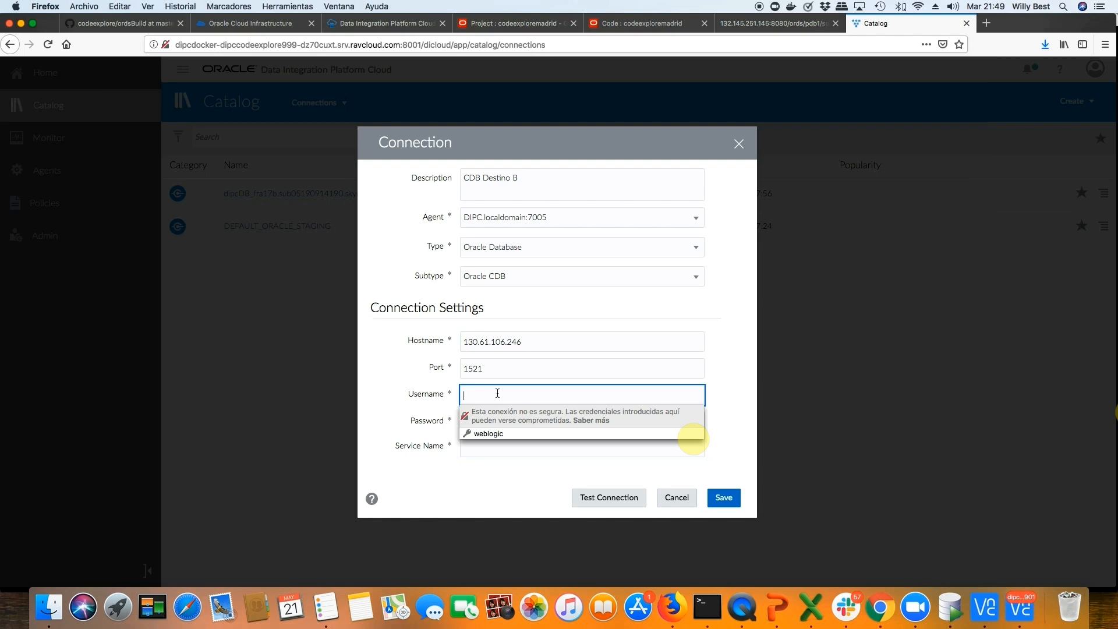
{"action": "type", "text": "c##"}
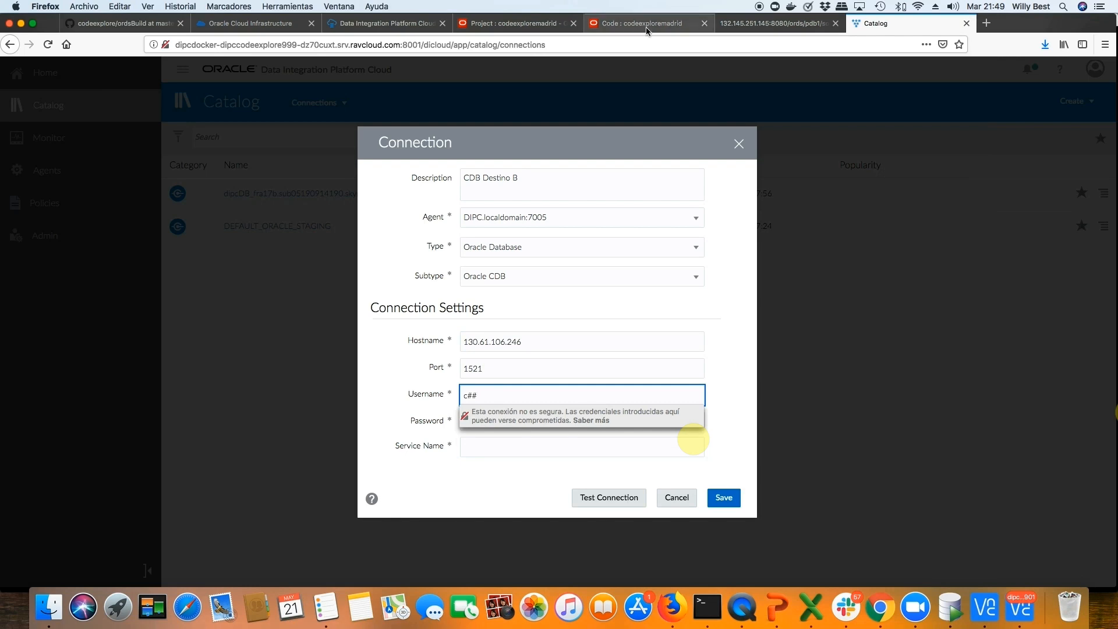
{"action": "type", "text": "ggadm"}
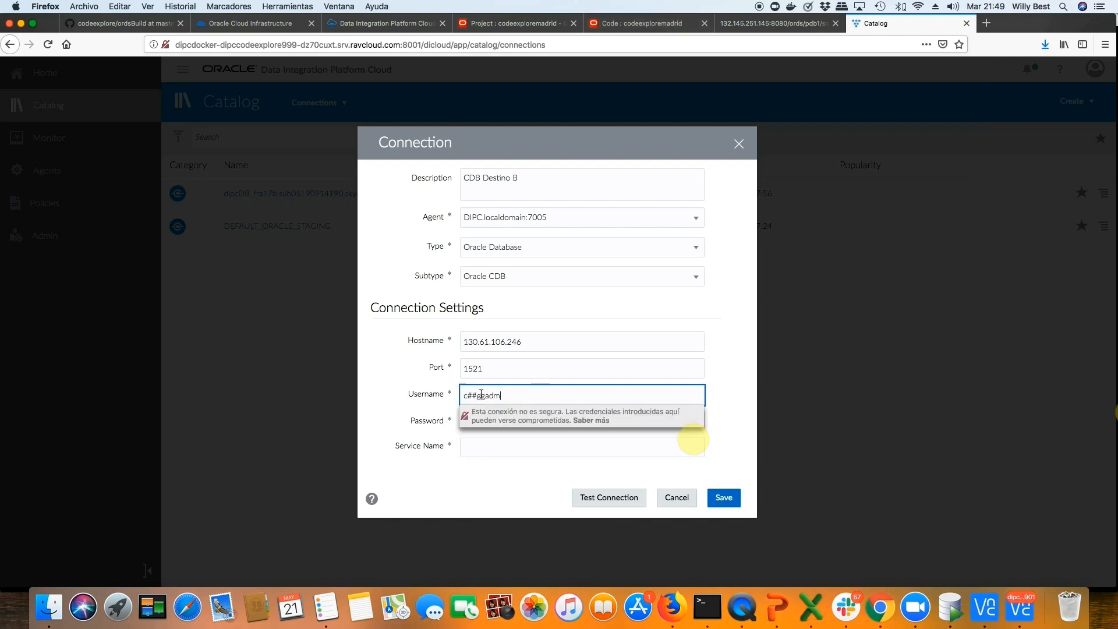
{"action": "left_click", "coordinate": [509, 419]}
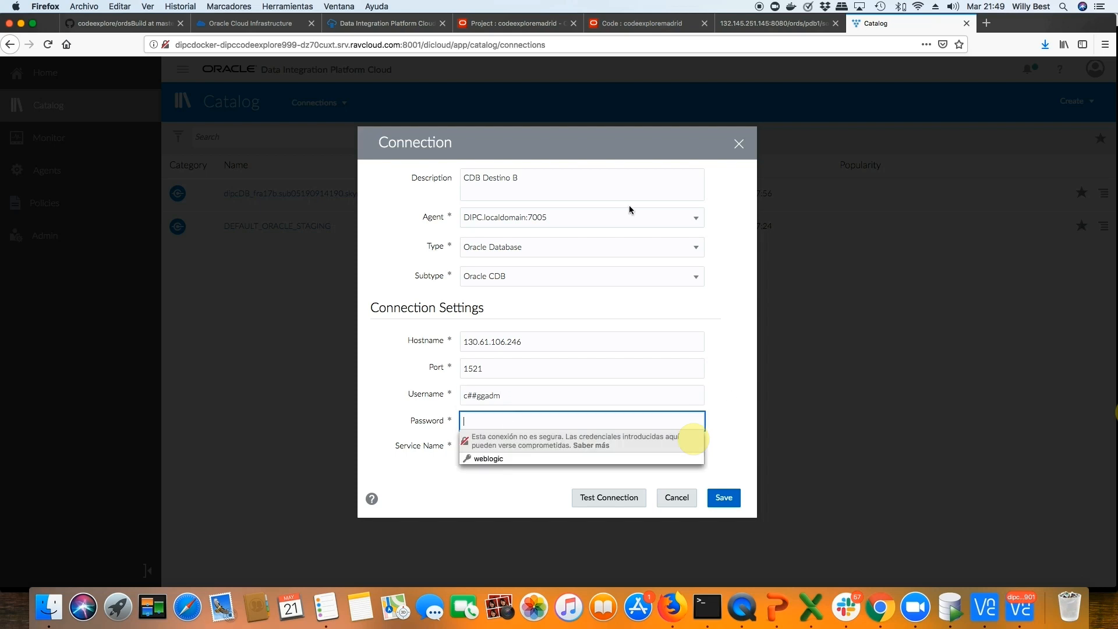
{"action": "key", "text": "super+v"}
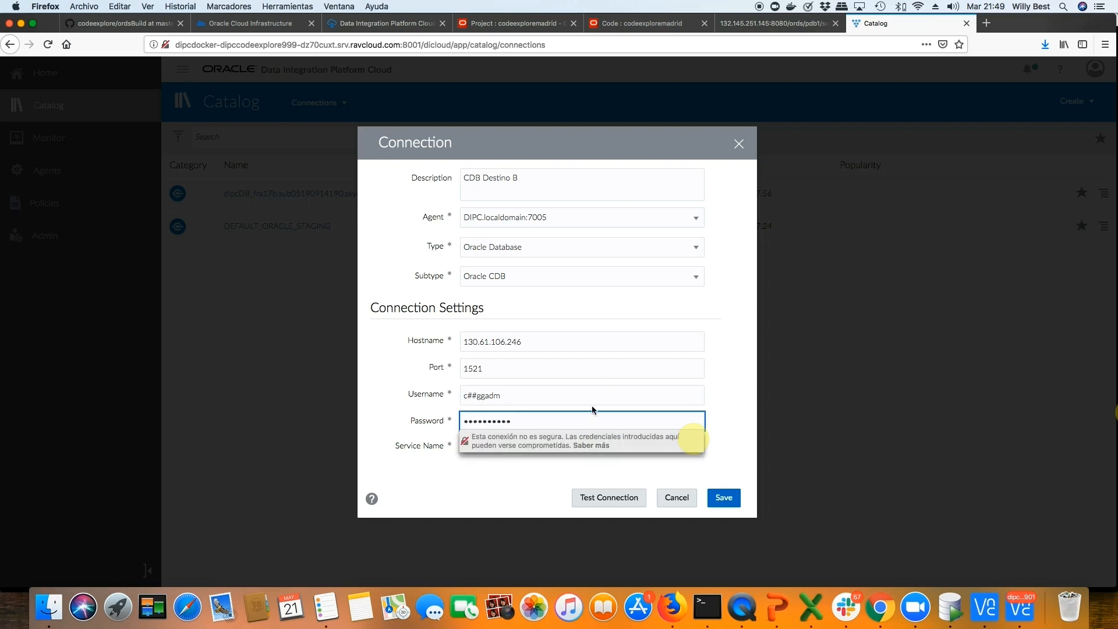
Set the service name to CEDB_fra1jg.sub05190914190.skynet.oraclevcn.com, and save the connection after testing it.
{"action": "left_click", "coordinate": [569, 440]}
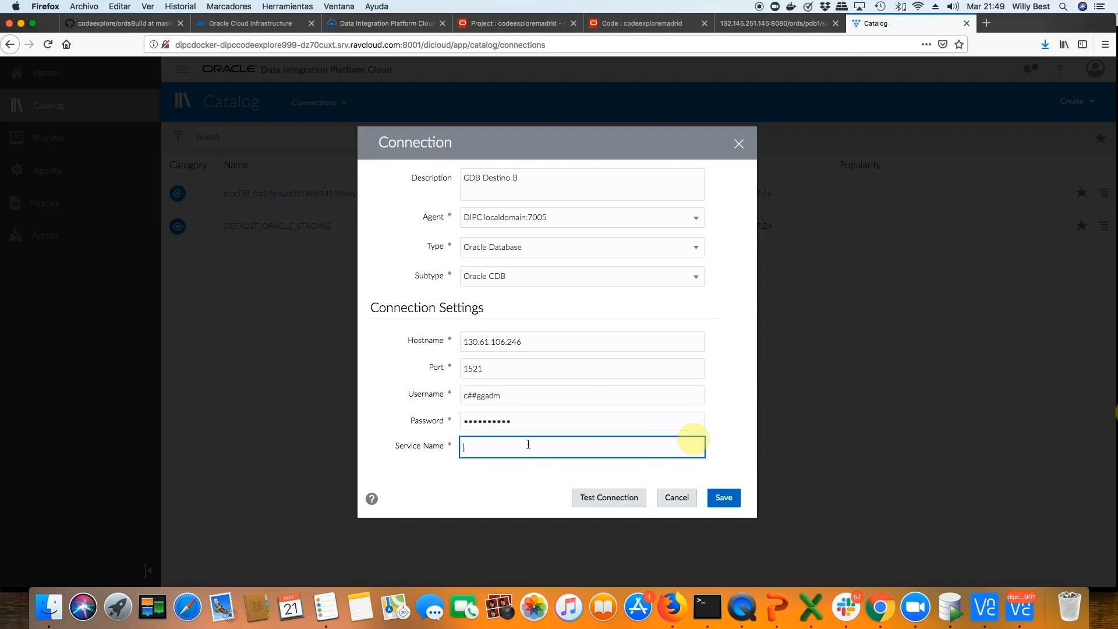
{"action": "key", "text": "super+v"}
{"action": "left_click", "coordinate": [612, 499]}
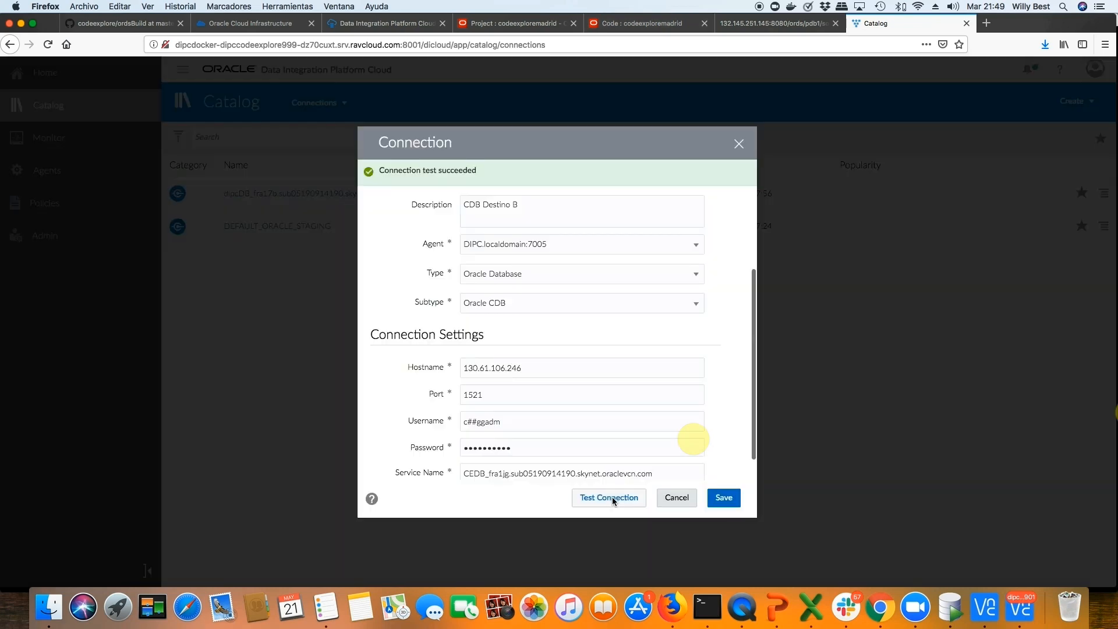
{"action": "left_click", "coordinate": [722, 499]}
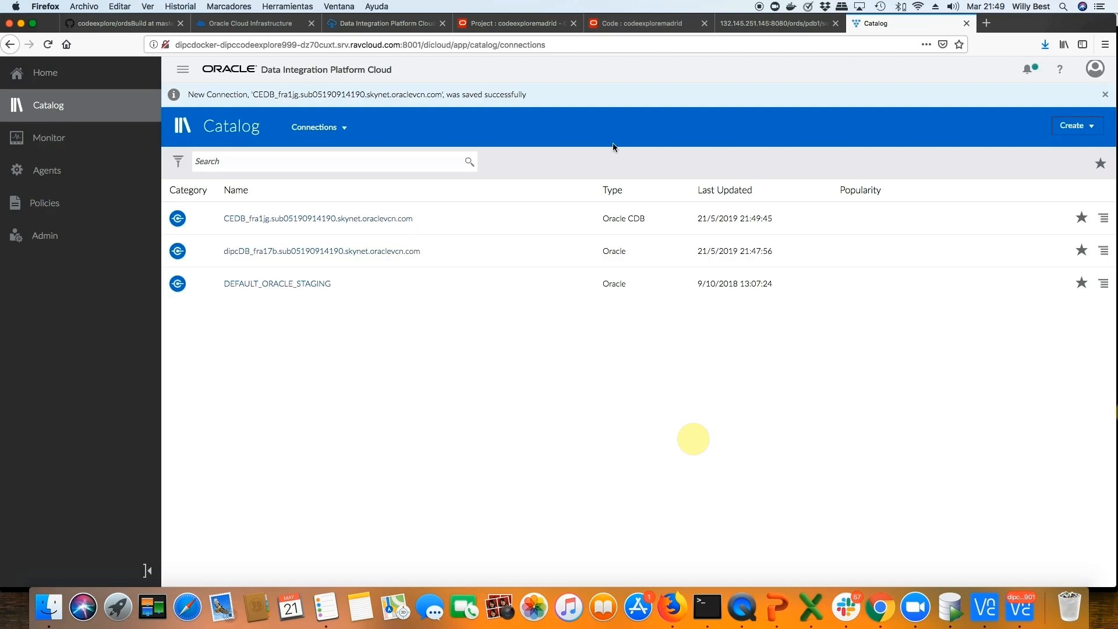
Start another connection named pdb1.sub05190914190.skynet.oraclevcn.com with the description "Destino B".
{"action": "left_click", "coordinate": [1090, 127]}
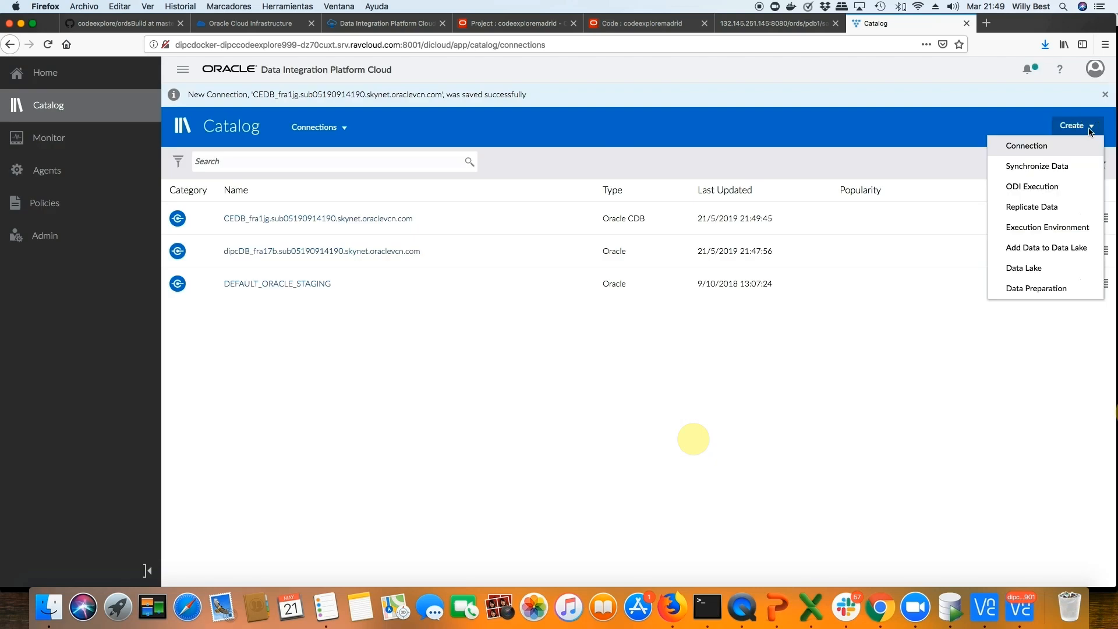
{"action": "left_click", "coordinate": [1045, 142]}
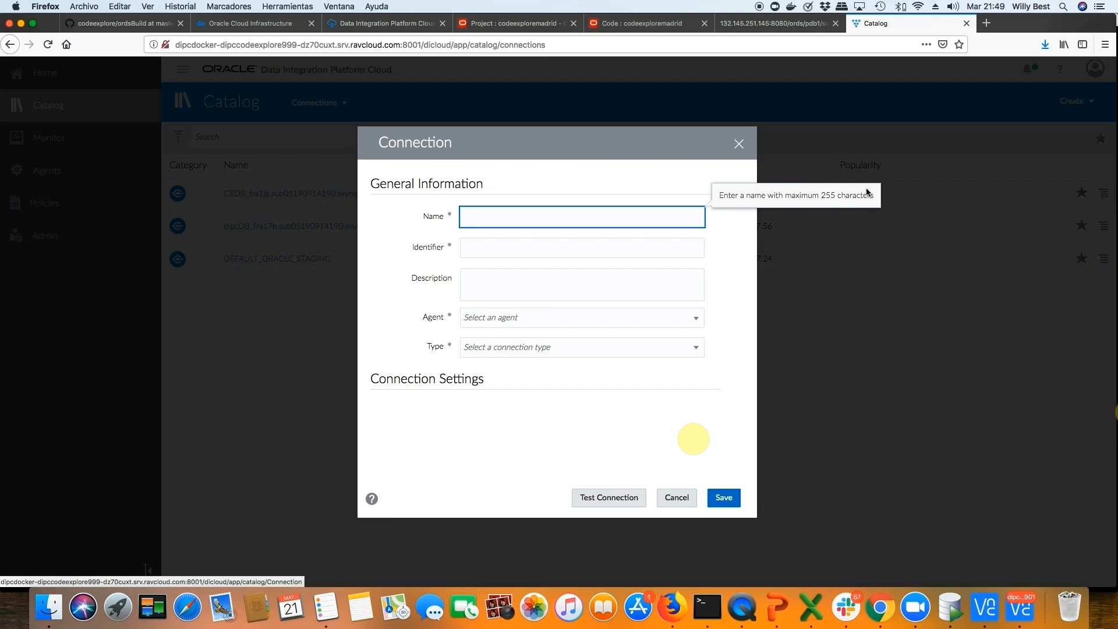
{"action": "left_click", "coordinate": [540, 217]}
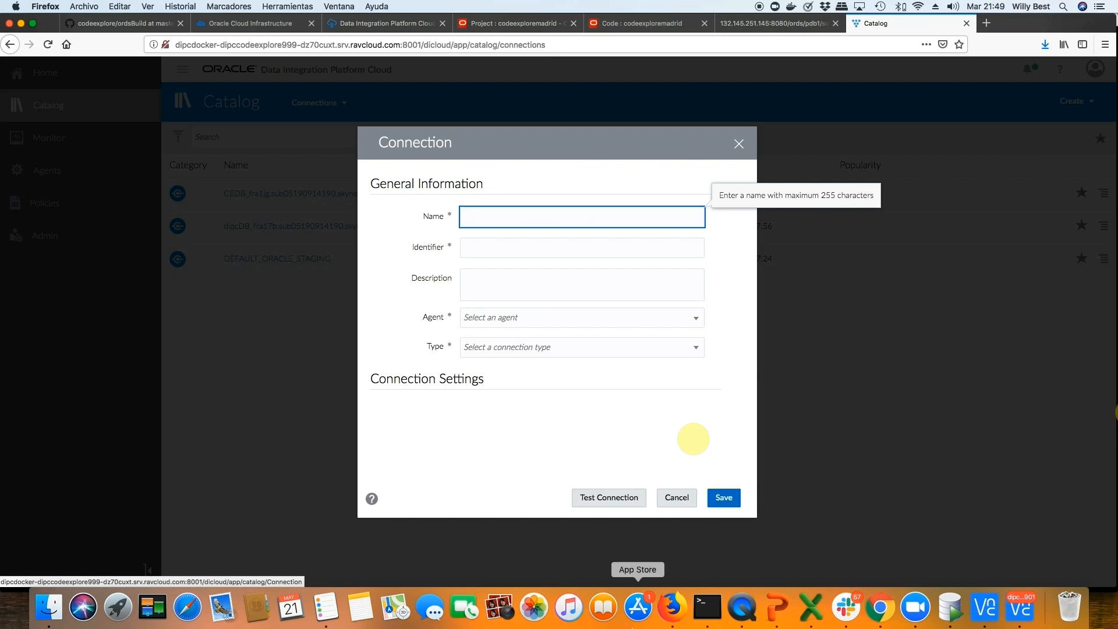
{"action": "key", "text": "super+v"}
{"action": "key", "text": "Tab"}
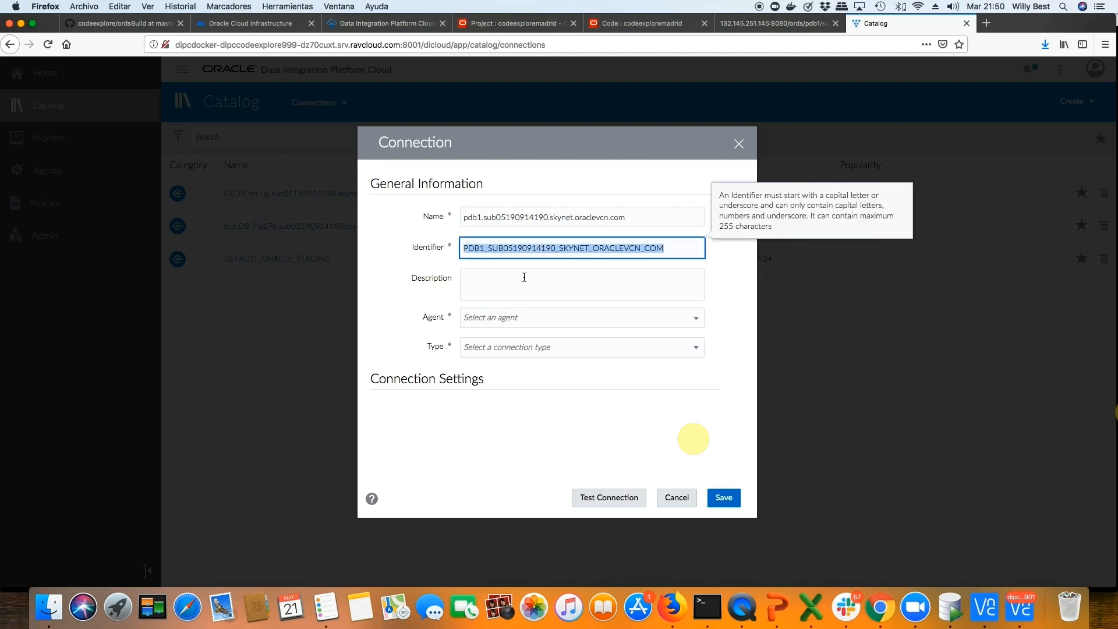
{"action": "key", "text": "Tab"}
{"action": "type", "text": "De"}
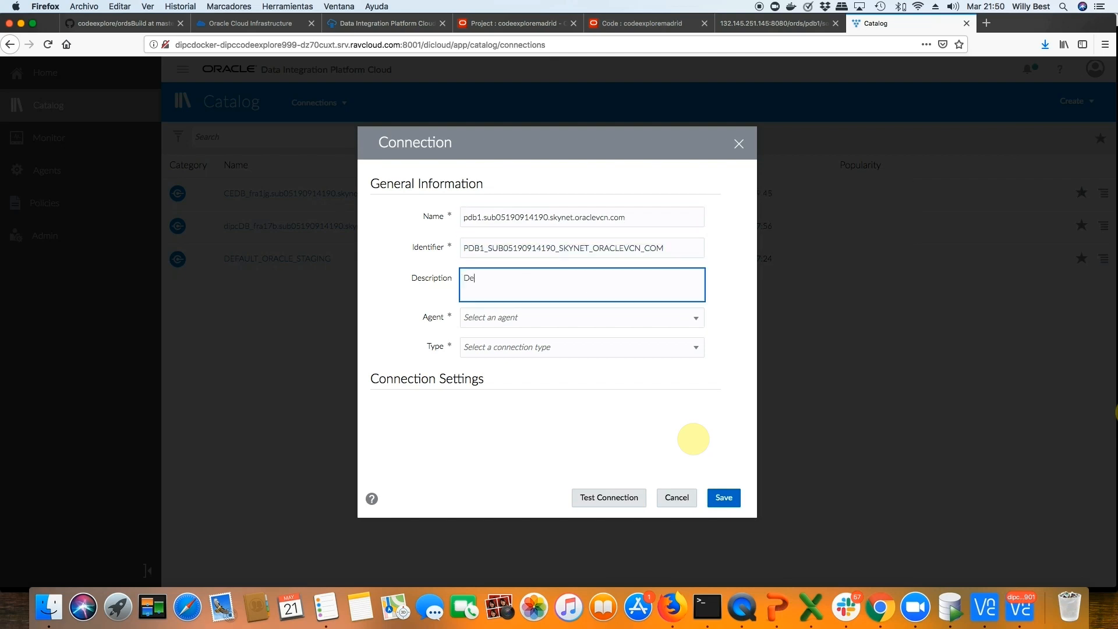
{"action": "type", "text": "stino B"}
Assign the agent DIPC.localdomain:7005 to the pdb1 connection and set its type to Oracle Database.
{"action": "left_click", "coordinate": [534, 320]}
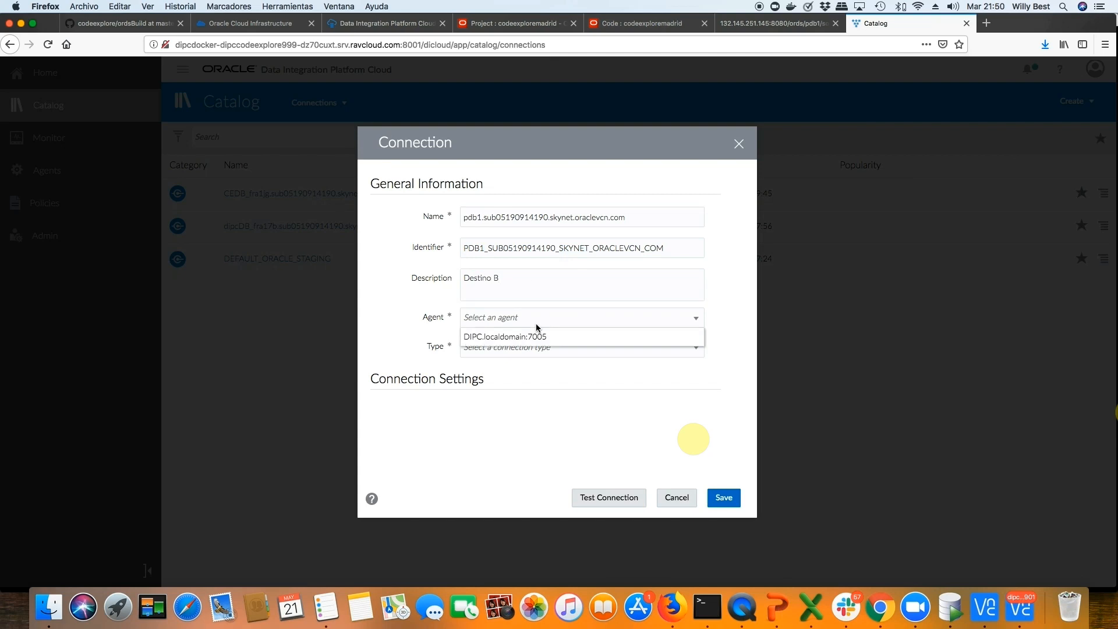
{"action": "left_click", "coordinate": [542, 339]}
{"action": "left_click", "coordinate": [551, 350]}
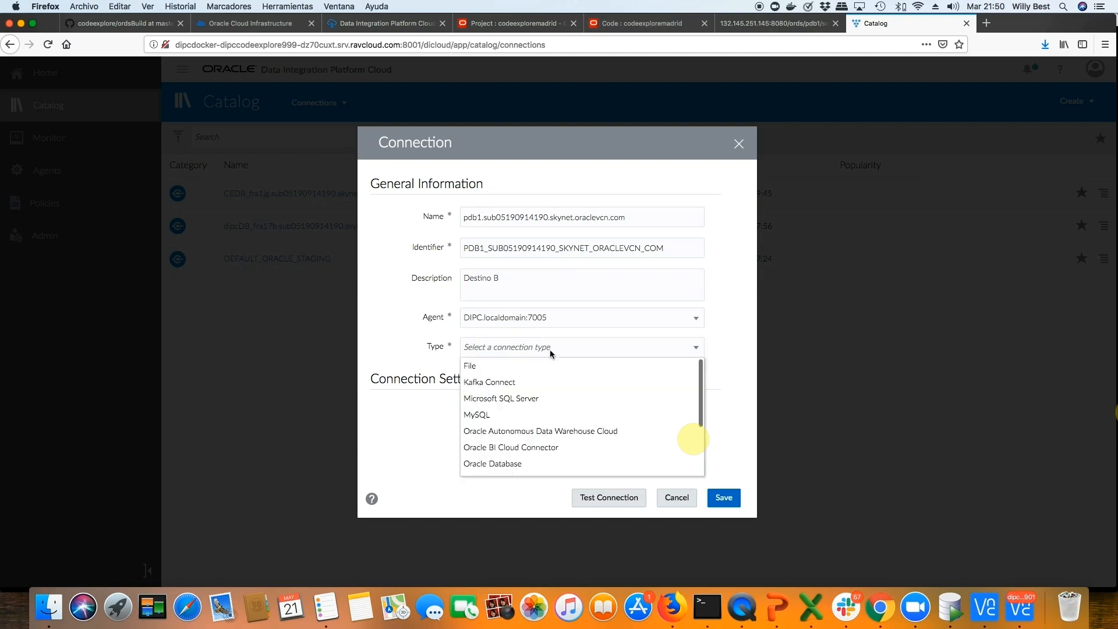
{"action": "left_click", "coordinate": [522, 463]}
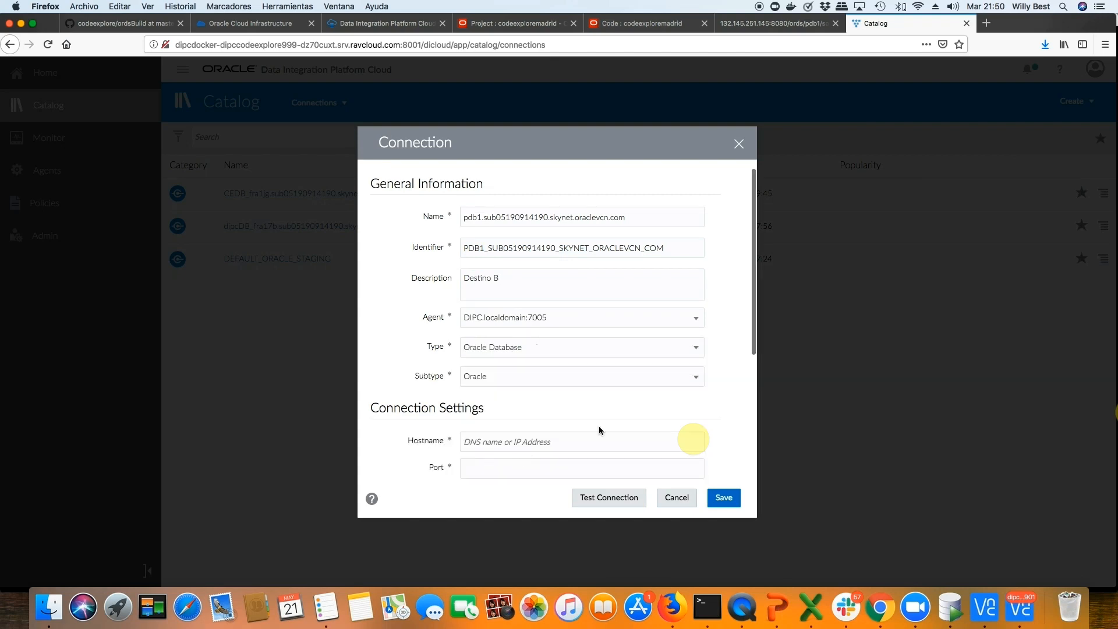
Copy database B's address 130.61.106.246 from the PowerPoint slide into the pdb1 connection's hostname, and set the port to 1521.
{"action": "scroll", "coordinate": [600, 427], "scroll_direction": "down", "scroll_amount": 2}
{"action": "scroll", "coordinate": [599, 427], "scroll_direction": "down", "scroll_amount": 3}
{"action": "left_click", "coordinate": [506, 286]}
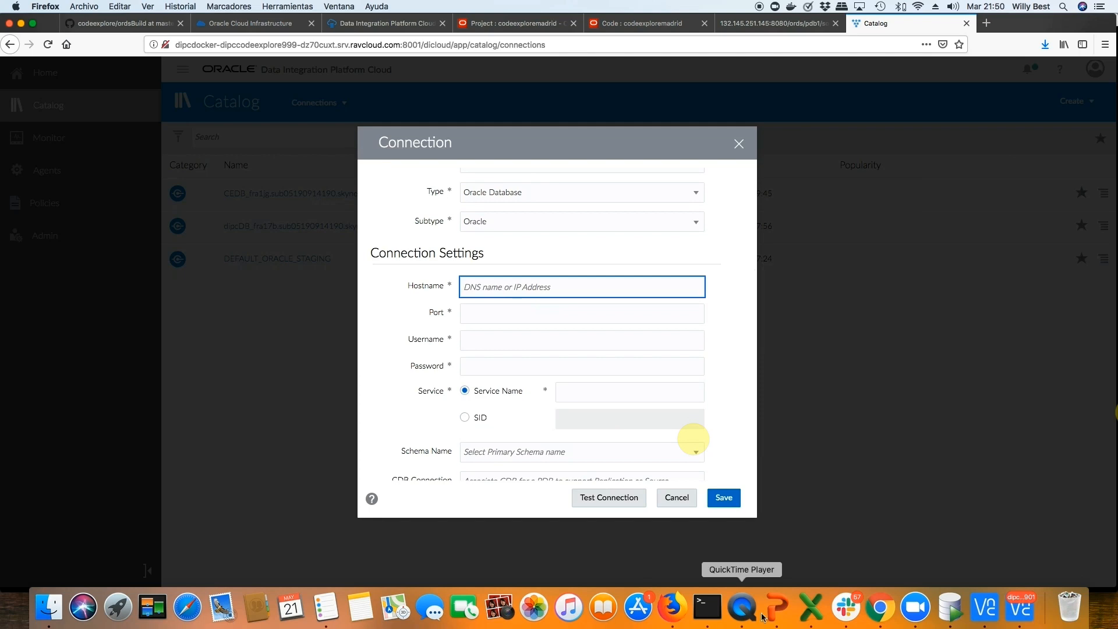
{"action": "left_click", "coordinate": [776, 607]}
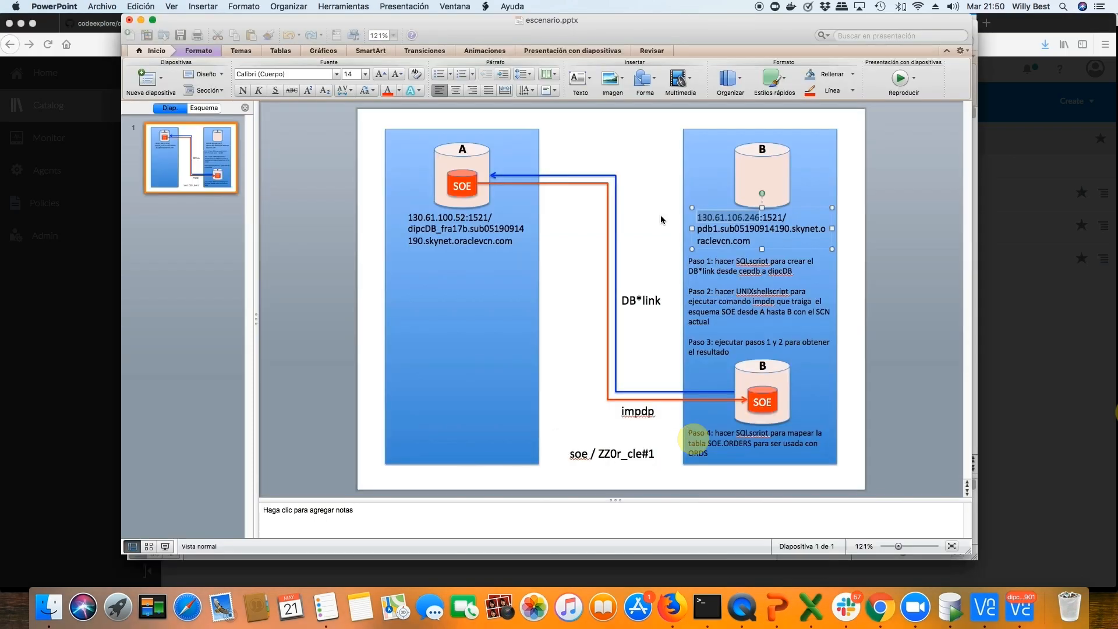
{"action": "left_click", "coordinate": [704, 217]}
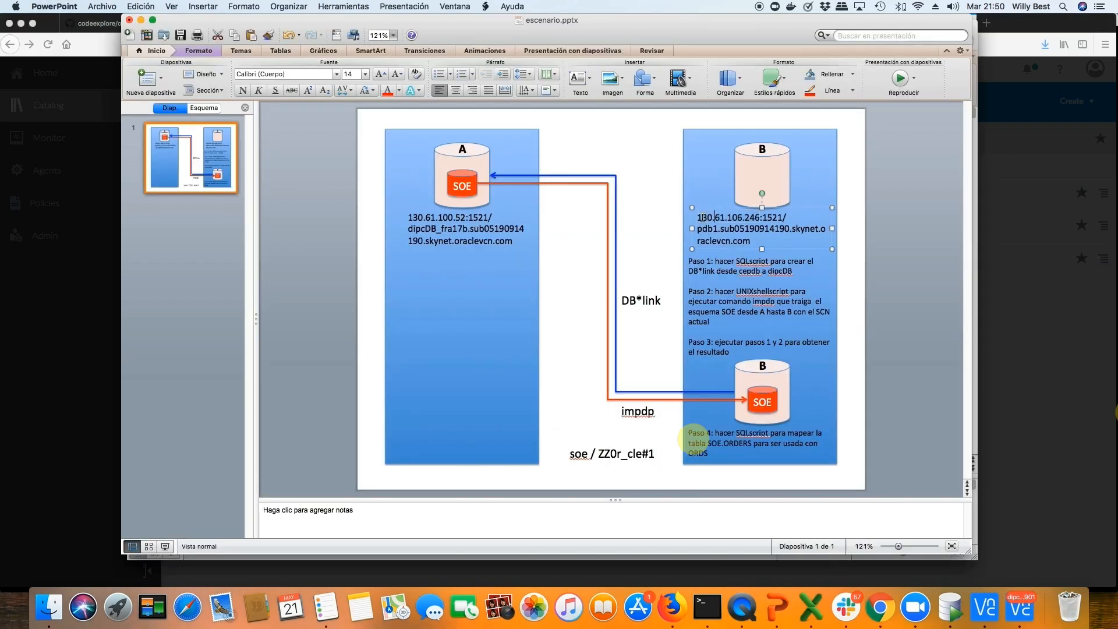
{"action": "left_click", "coordinate": [698, 217]}
{"action": "left_click_drag", "start_coordinate": [698, 217], "coordinate": [759, 222]}
{"action": "left_click", "coordinate": [1027, 314]}
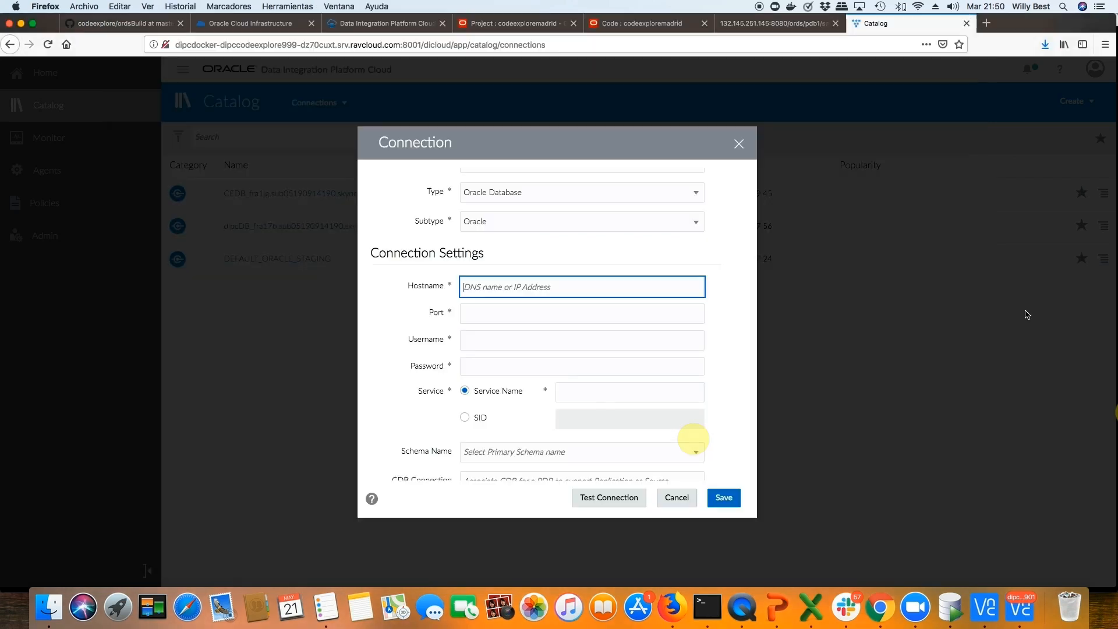
{"action": "key", "text": "super+v"}
{"action": "left_click", "coordinate": [536, 319]}
{"action": "type", "text": "152"}
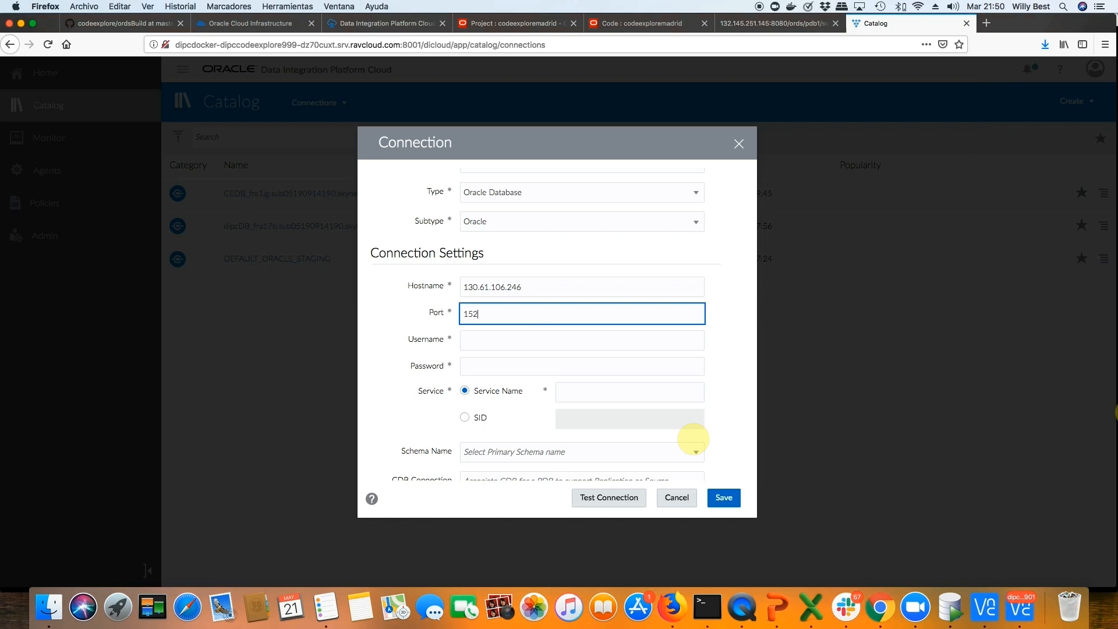
{"action": "key", "text": "Tab"}
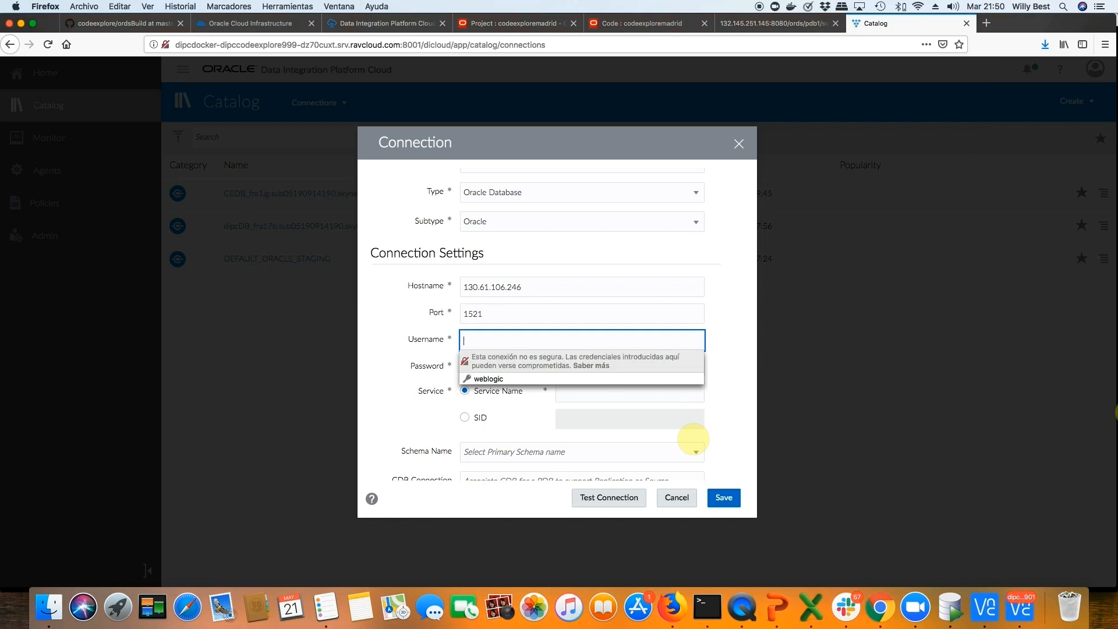
Set the connection's username to system and fill the password field with the account password copied from the PowerPoint slide.
{"action": "type", "text": "system"}
{"action": "key", "text": "Tab"}
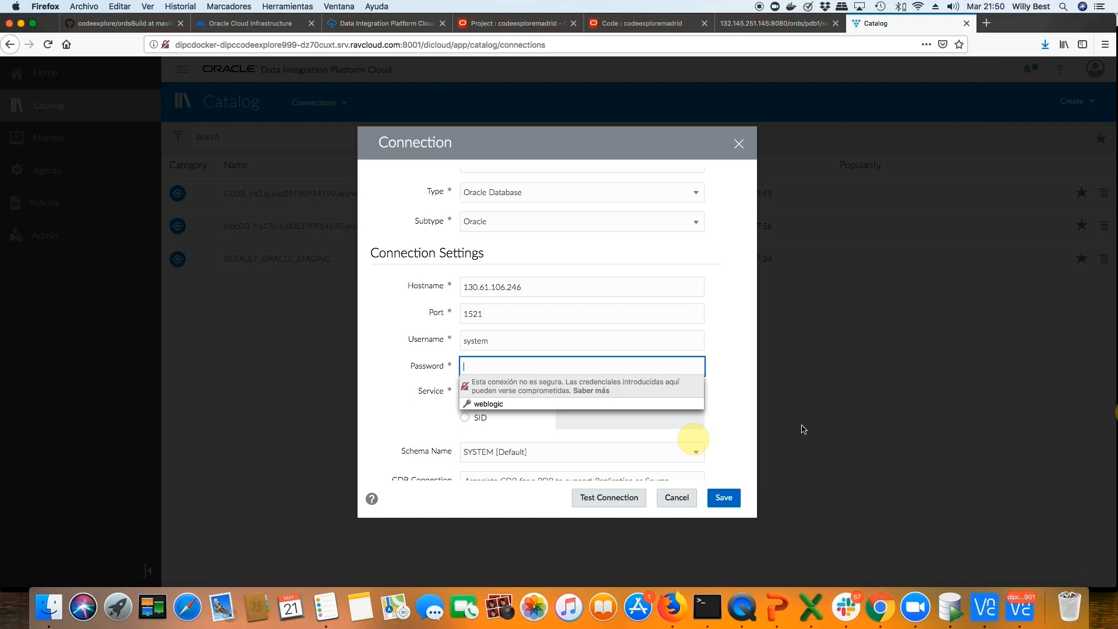
{"action": "left_click", "coordinate": [781, 610]}
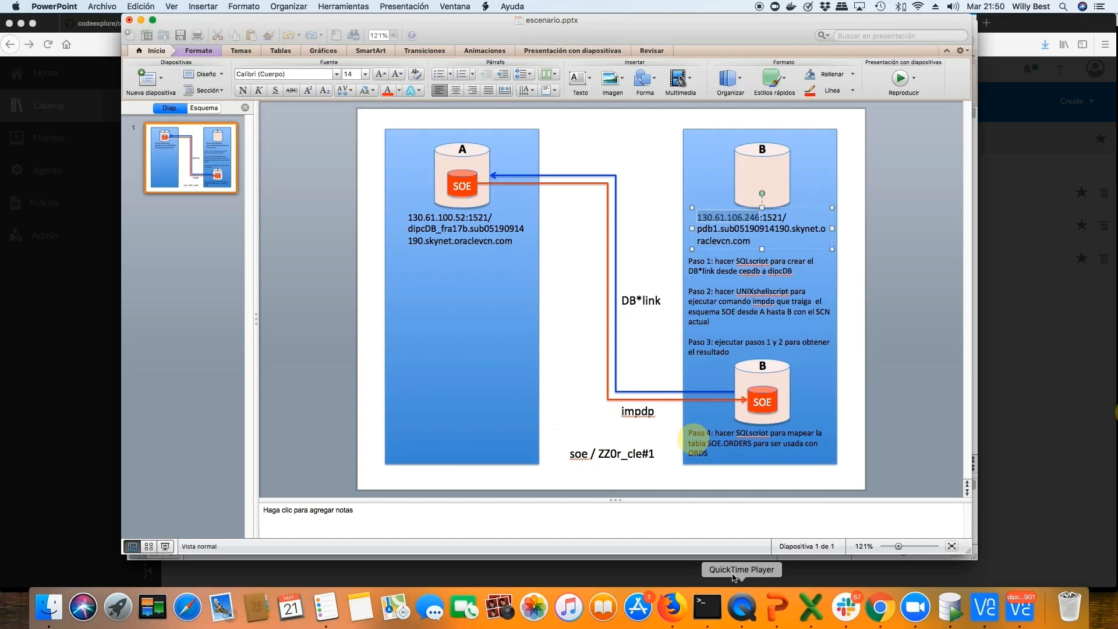
{"action": "left_click_drag", "start_coordinate": [598, 453], "coordinate": [649, 455]}
{"action": "left_click", "coordinate": [1017, 312]}
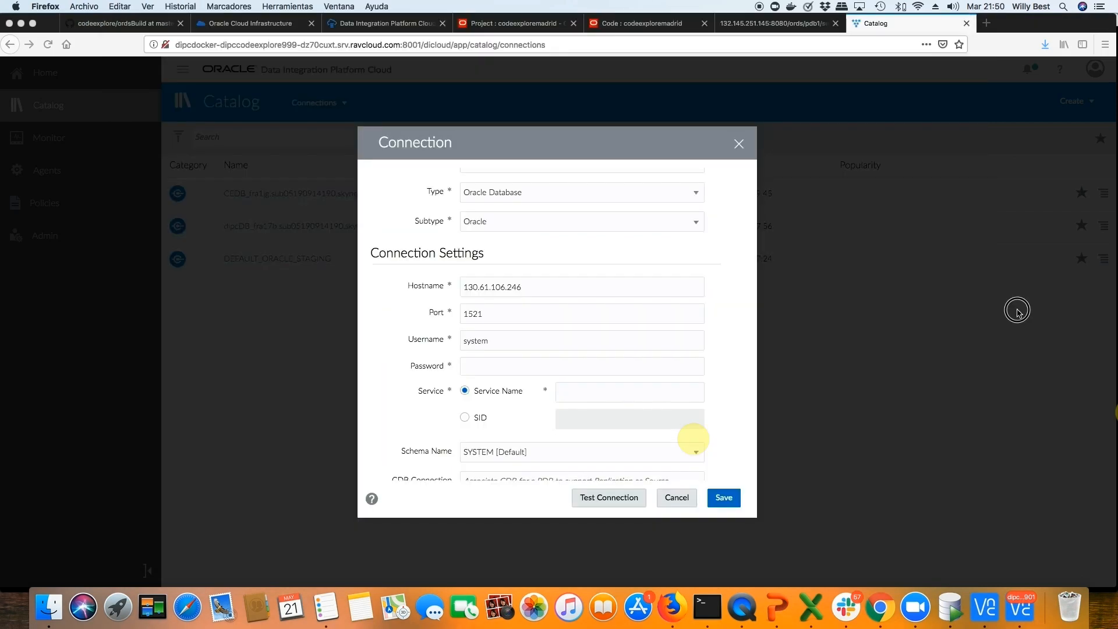
{"action": "left_click", "coordinate": [562, 362]}
{"action": "key", "text": "ctrl+v"}
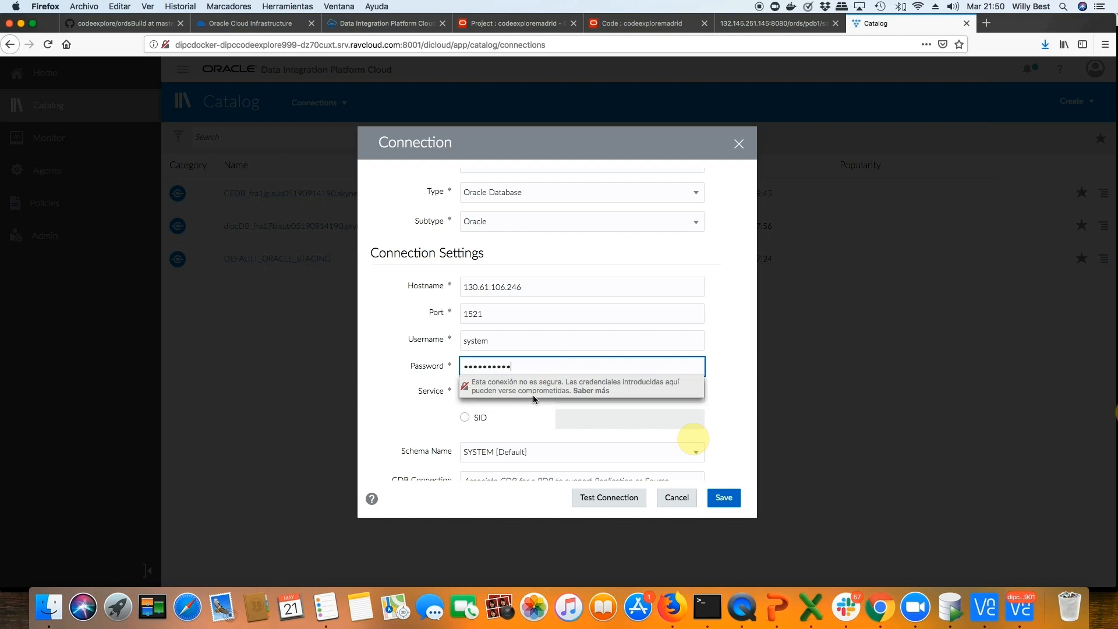
{"action": "left_click", "coordinate": [547, 410]}
Copy pdb1.sub05190914190.skynet.oraclevcn.com from database B's label on the PowerPoint slide into the connection's service name.
{"action": "left_click", "coordinate": [577, 392]}
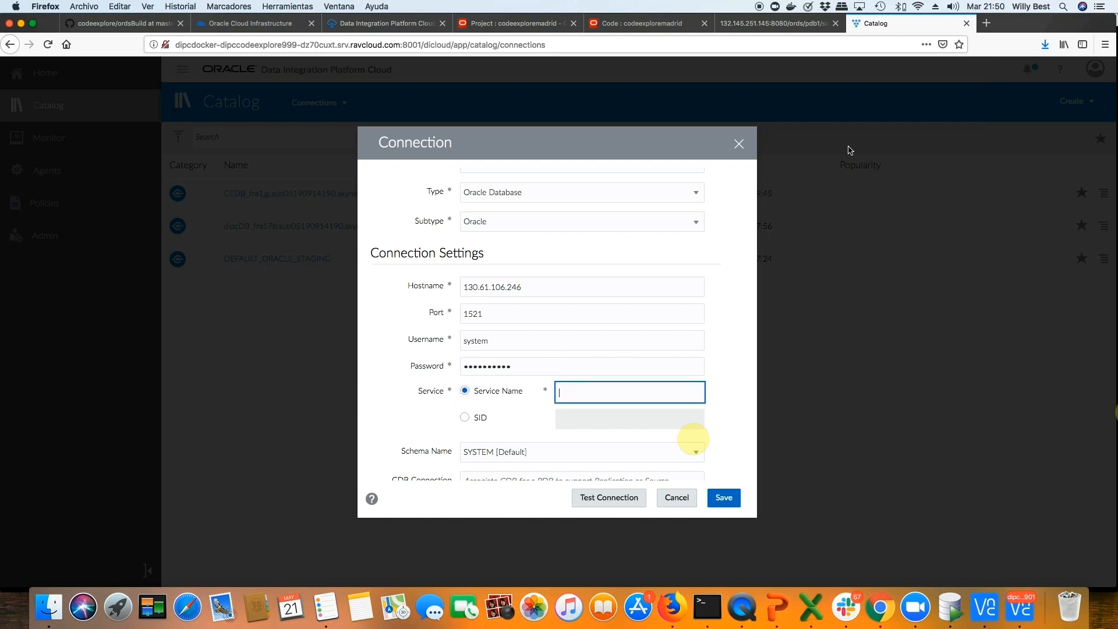
{"action": "left_click", "coordinate": [776, 606]}
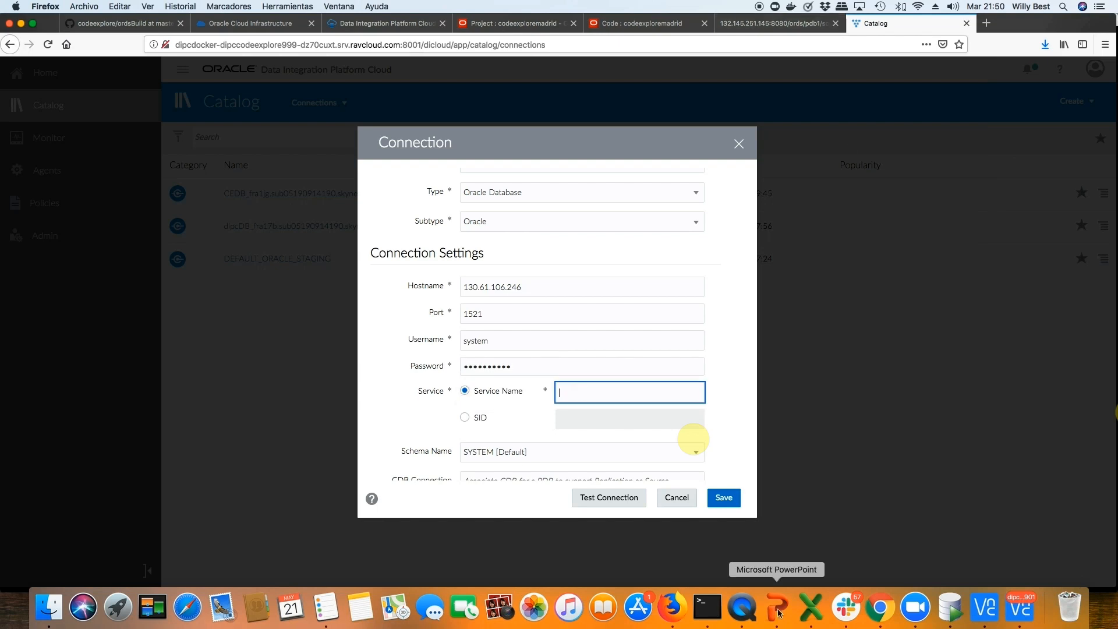
{"action": "left_click", "coordinate": [699, 231]}
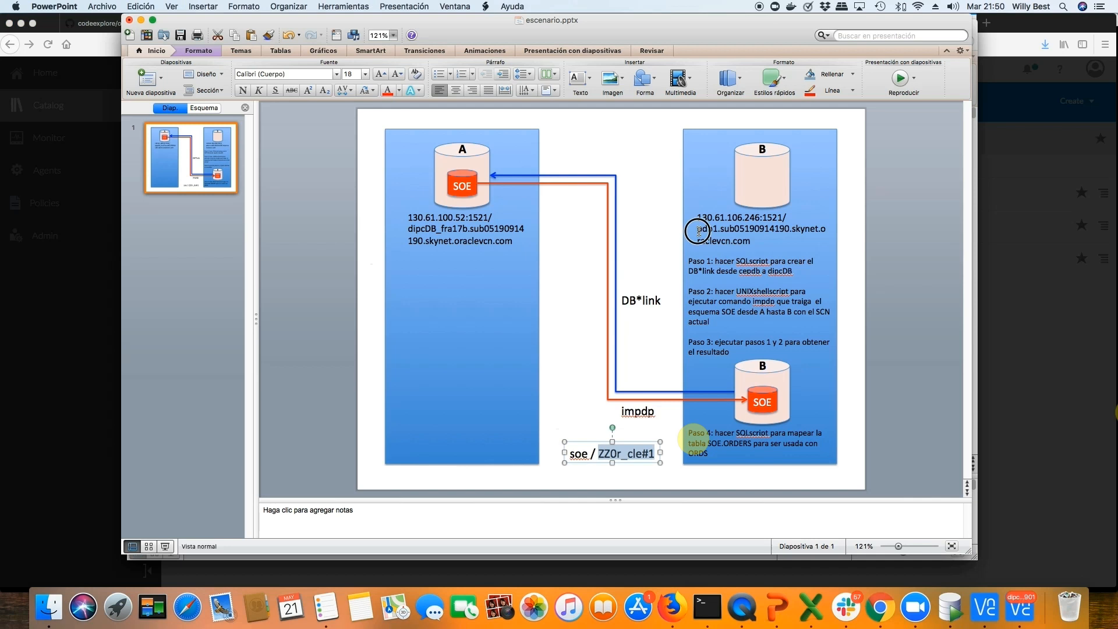
{"action": "left_click", "coordinate": [712, 234]}
{"action": "left_click_drag", "start_coordinate": [712, 234], "coordinate": [740, 254]}
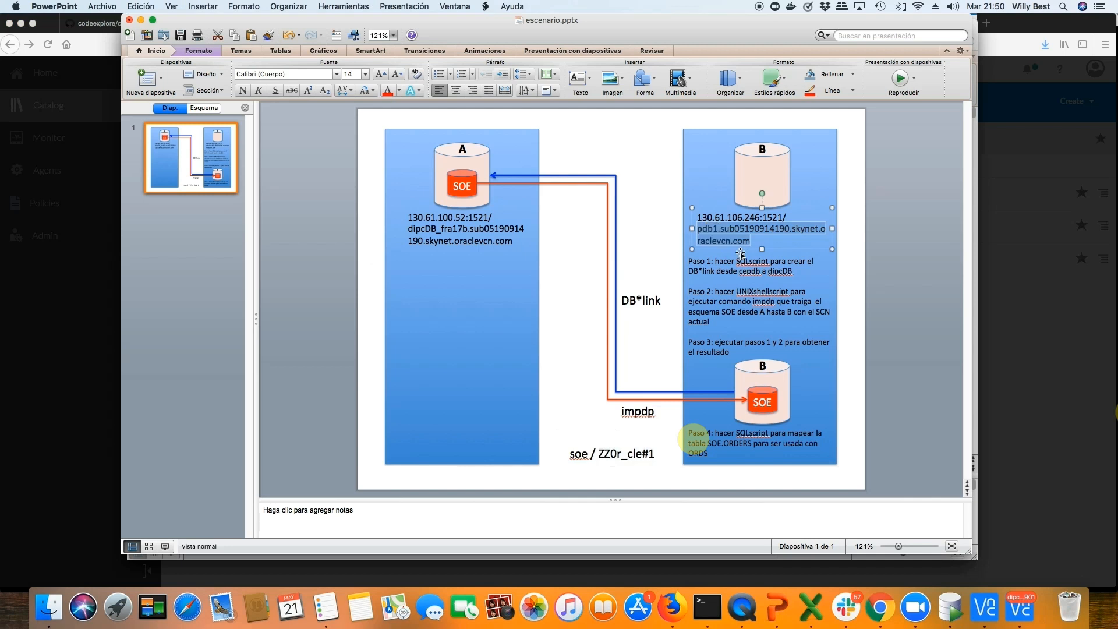
{"action": "key", "text": "super+c"}
{"action": "key", "text": "super+Tab"}
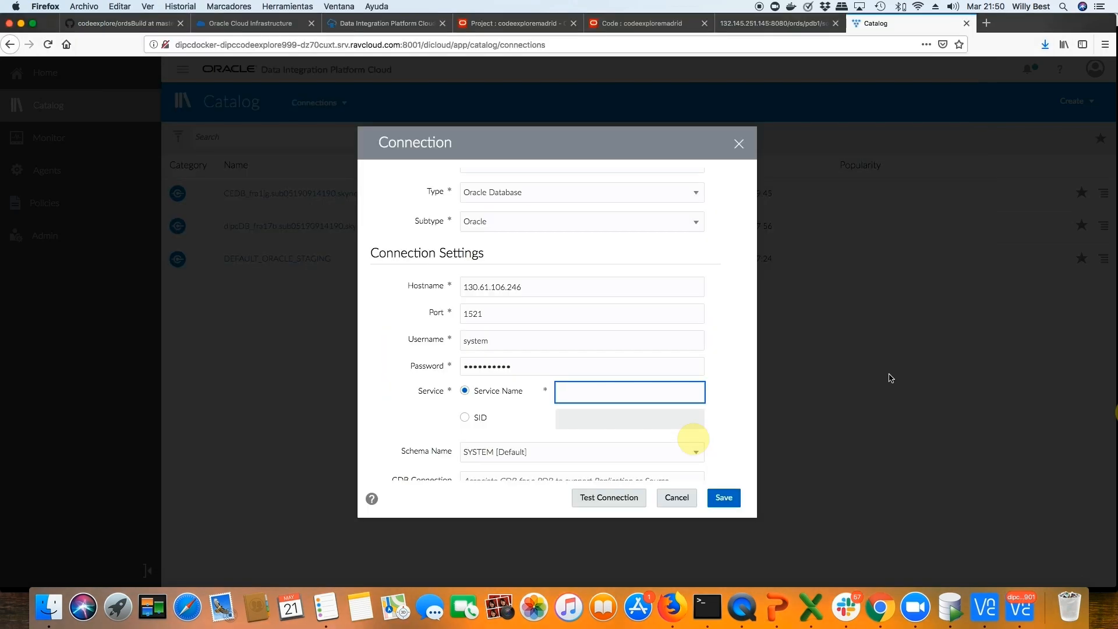
{"action": "key", "text": "super+v"}
Choose SOE as the schema name for the pdb1 connection.
{"action": "scroll", "coordinate": [579, 451], "scroll_direction": "down", "scroll_amount": 2}
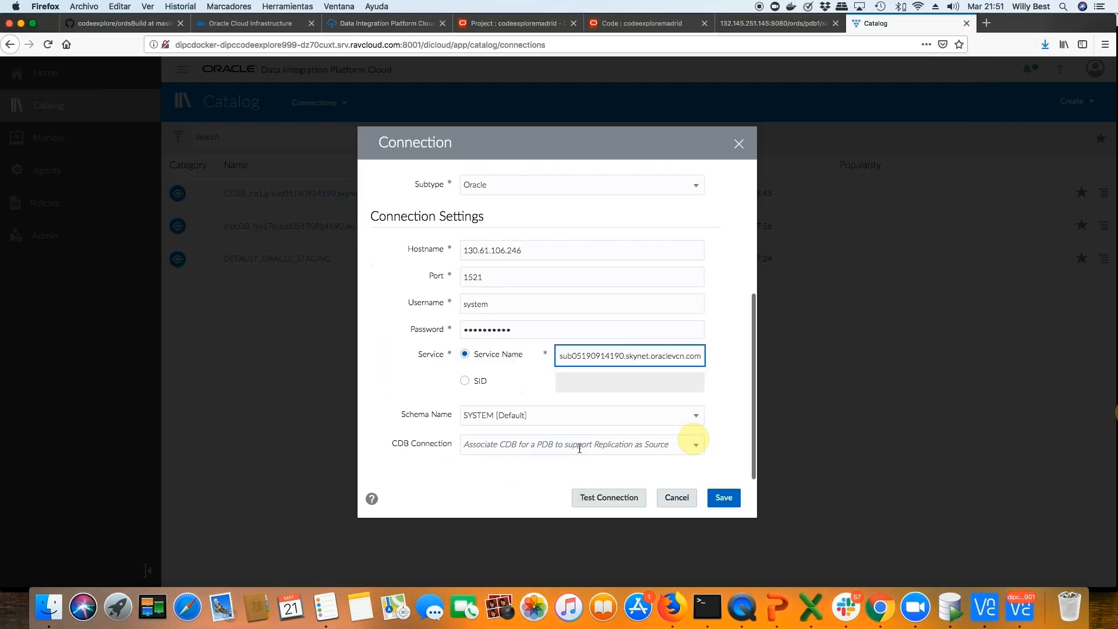
{"action": "left_click", "coordinate": [559, 417]}
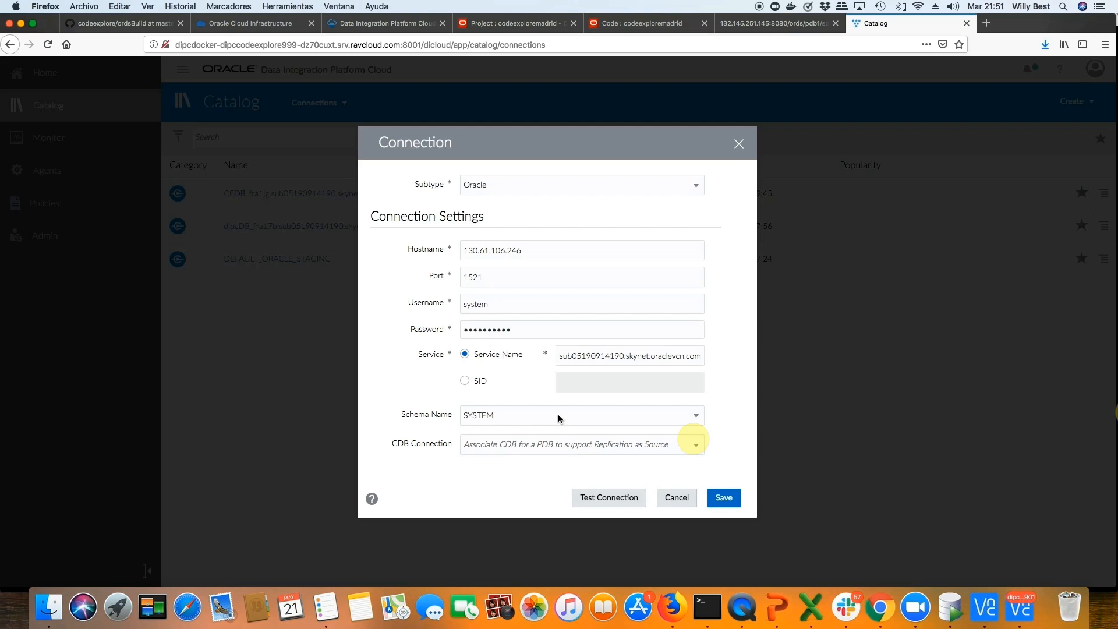
{"action": "left_click", "coordinate": [559, 418]}
{"action": "scroll", "coordinate": [533, 512], "scroll_direction": "down", "scroll_amount": 5}
{"action": "scroll", "coordinate": [535, 515], "scroll_direction": "down", "scroll_amount": 6}
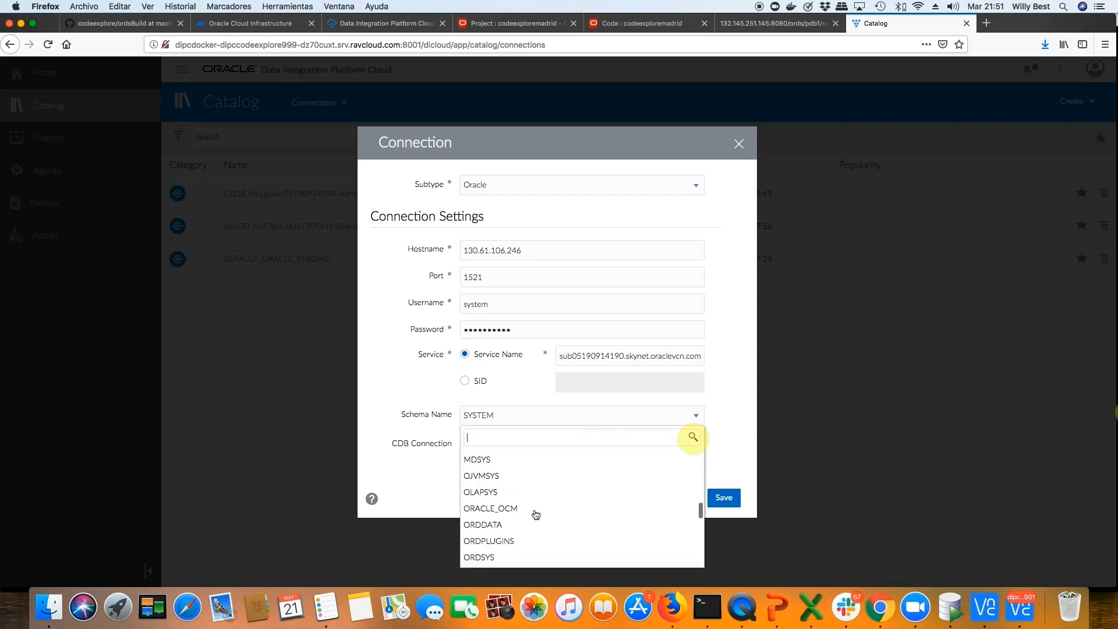
{"action": "scroll", "coordinate": [536, 515], "scroll_direction": "down", "scroll_amount": 3}
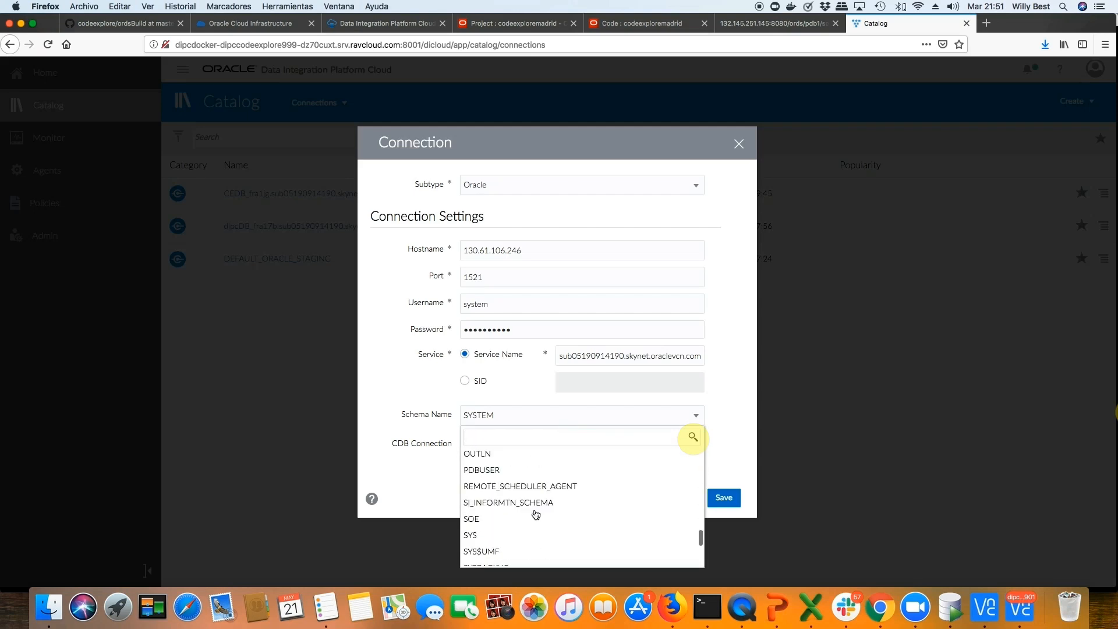
{"action": "left_click", "coordinate": [535, 516]}
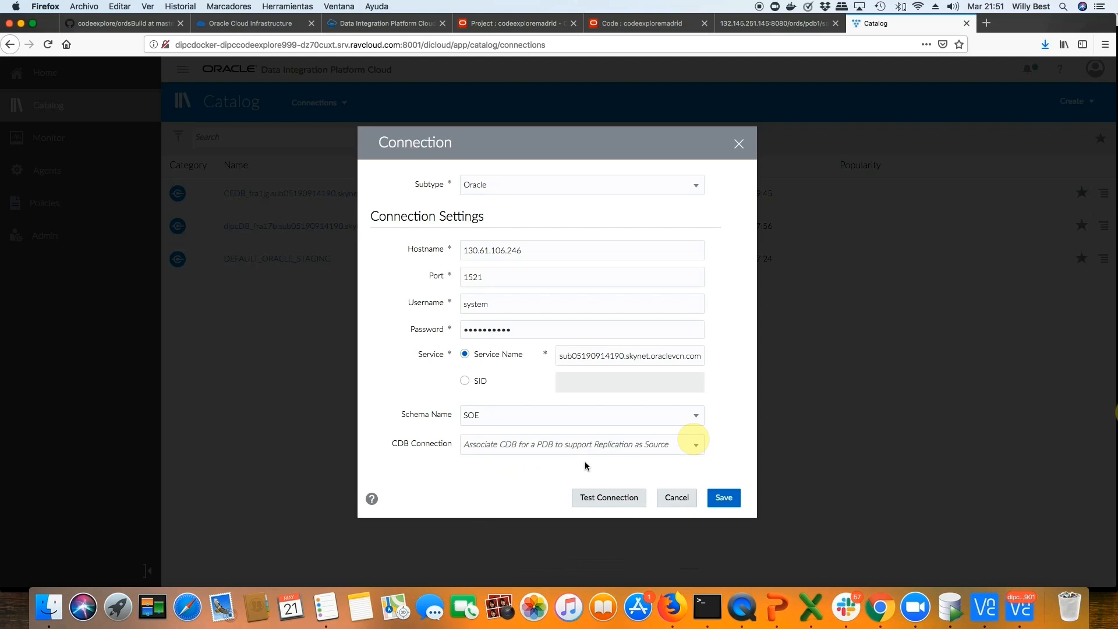
{"action": "left_click", "coordinate": [584, 445]}
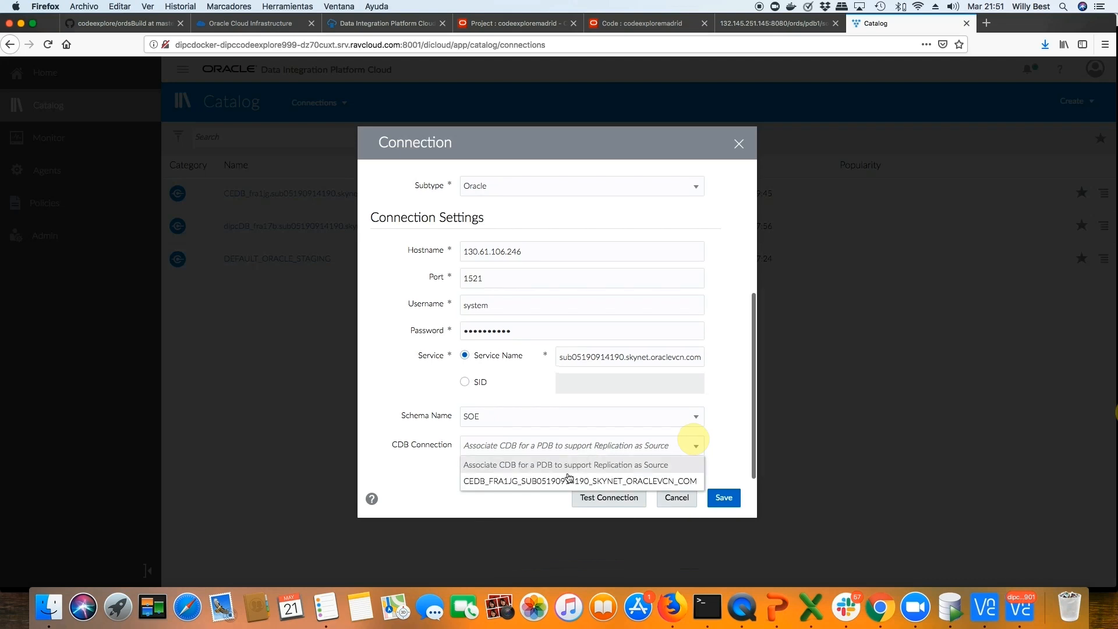
{"action": "left_click", "coordinate": [568, 479]}
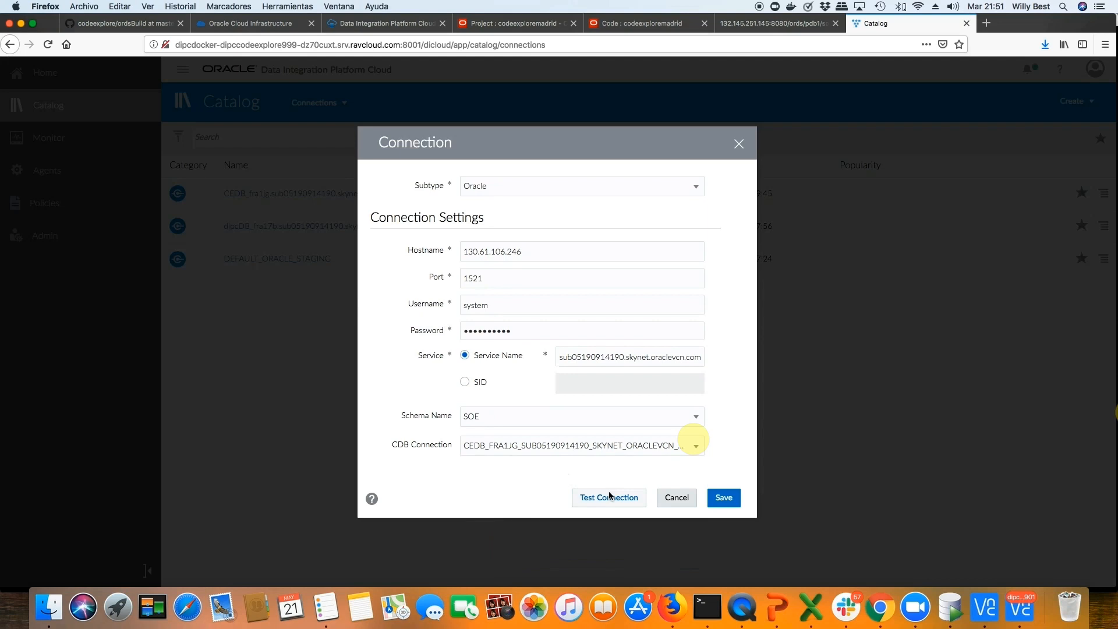
{"action": "left_click", "coordinate": [608, 498]}
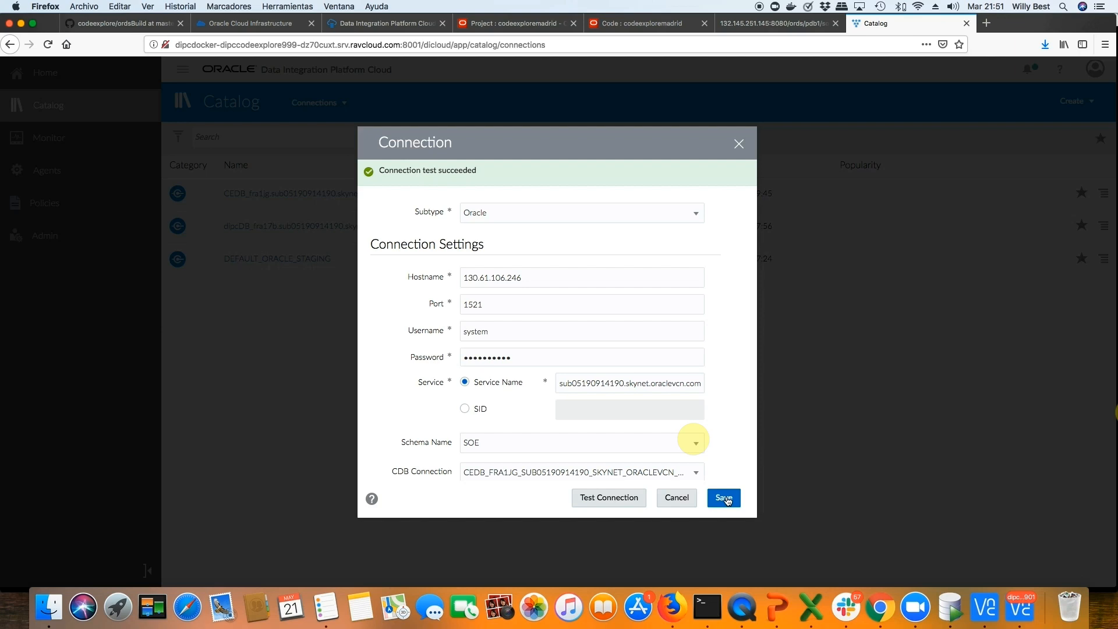
{"action": "left_click", "coordinate": [726, 500]}
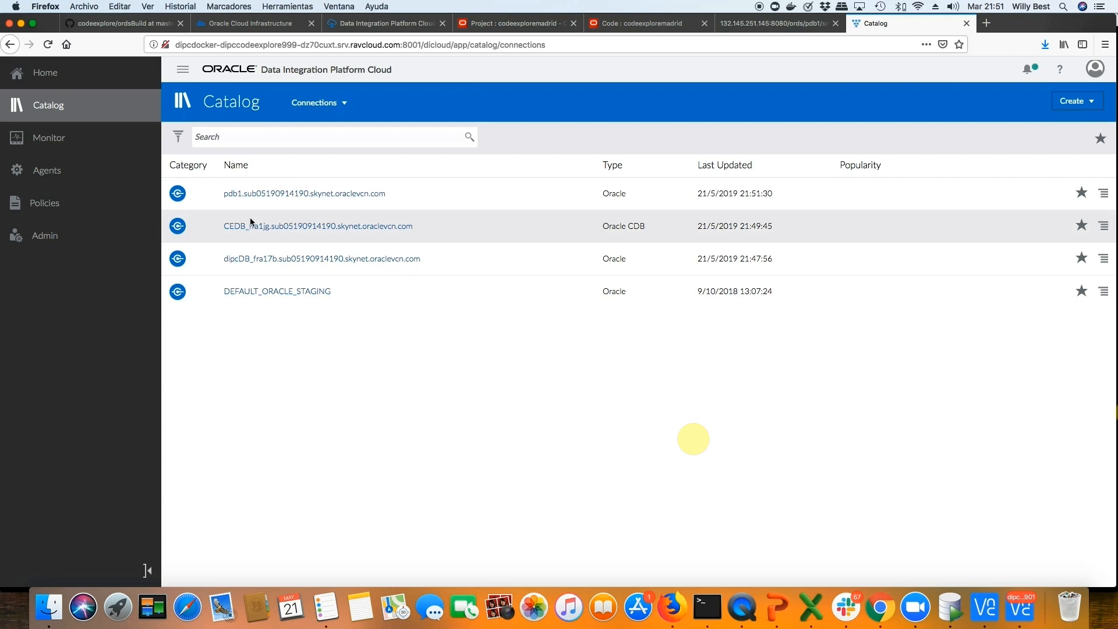
Let the browser save the system login, and review the home page's Summary, including its agents card, and the Getting Started options.
{"action": "left_click", "coordinate": [51, 75]}
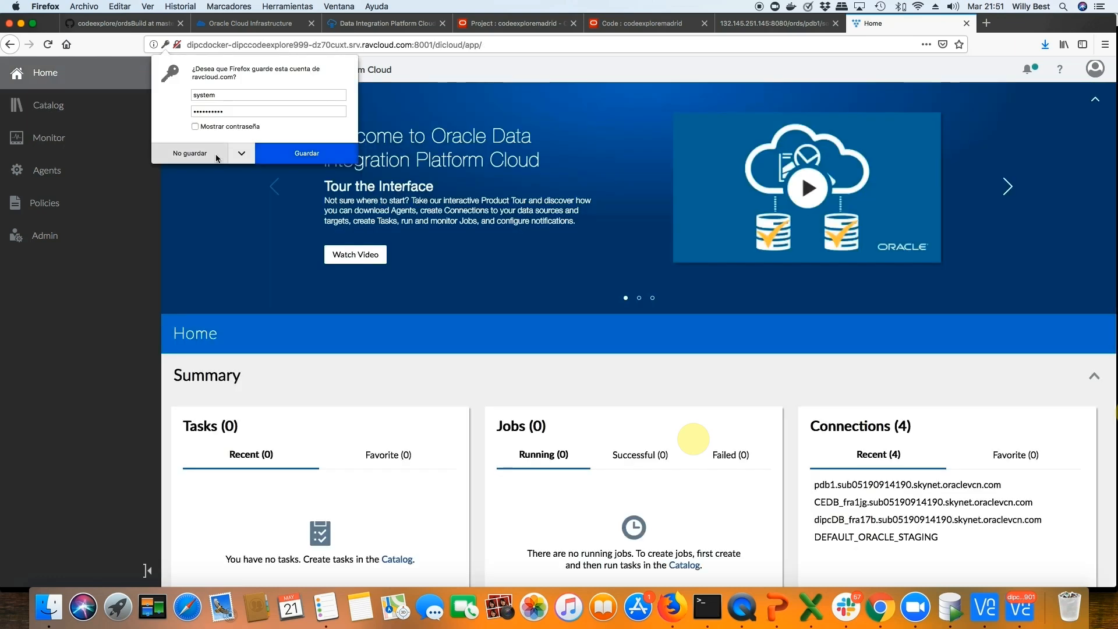
{"action": "left_click", "coordinate": [325, 153]}
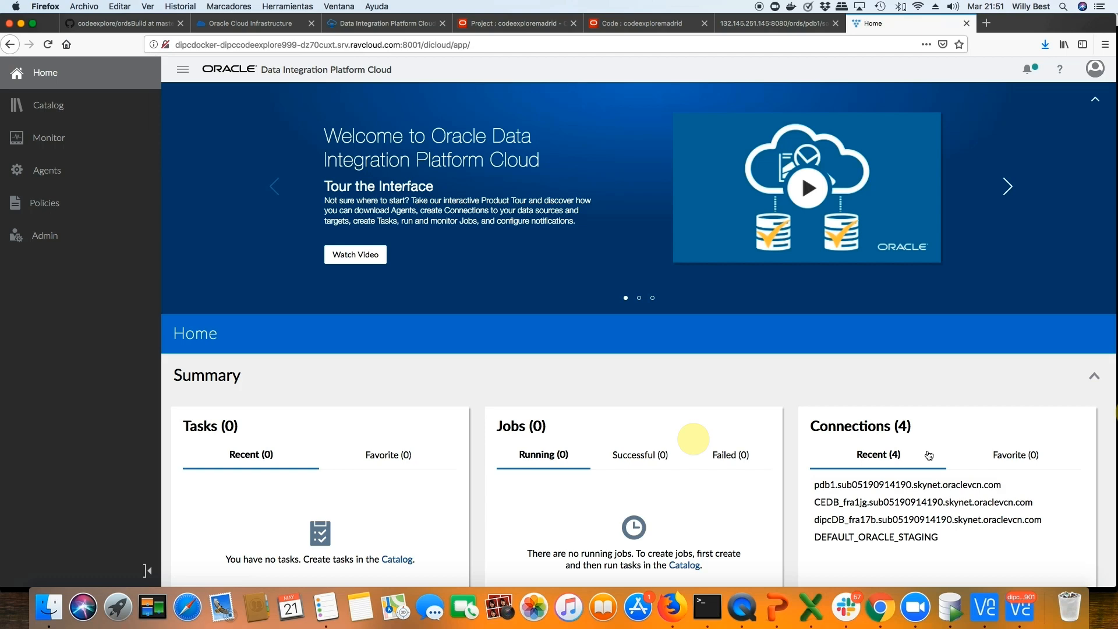
{"action": "scroll", "coordinate": [929, 455], "scroll_direction": "down", "scroll_amount": 10}
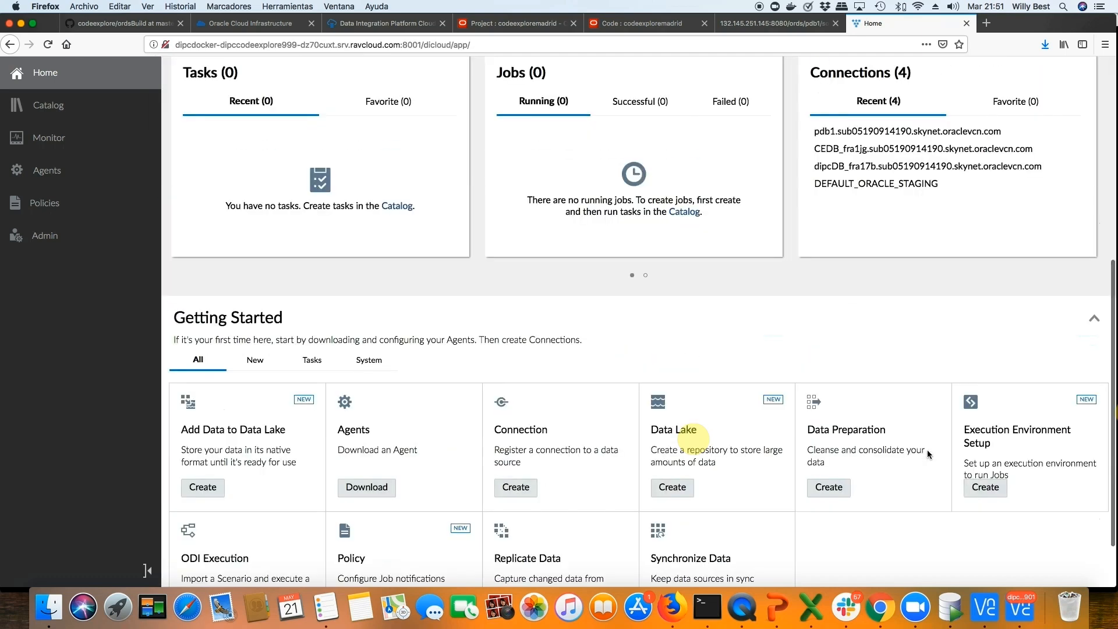
{"action": "scroll", "coordinate": [927, 453], "scroll_direction": "up", "scroll_amount": 4}
{"action": "scroll", "coordinate": [928, 455], "scroll_direction": "down", "scroll_amount": 5}
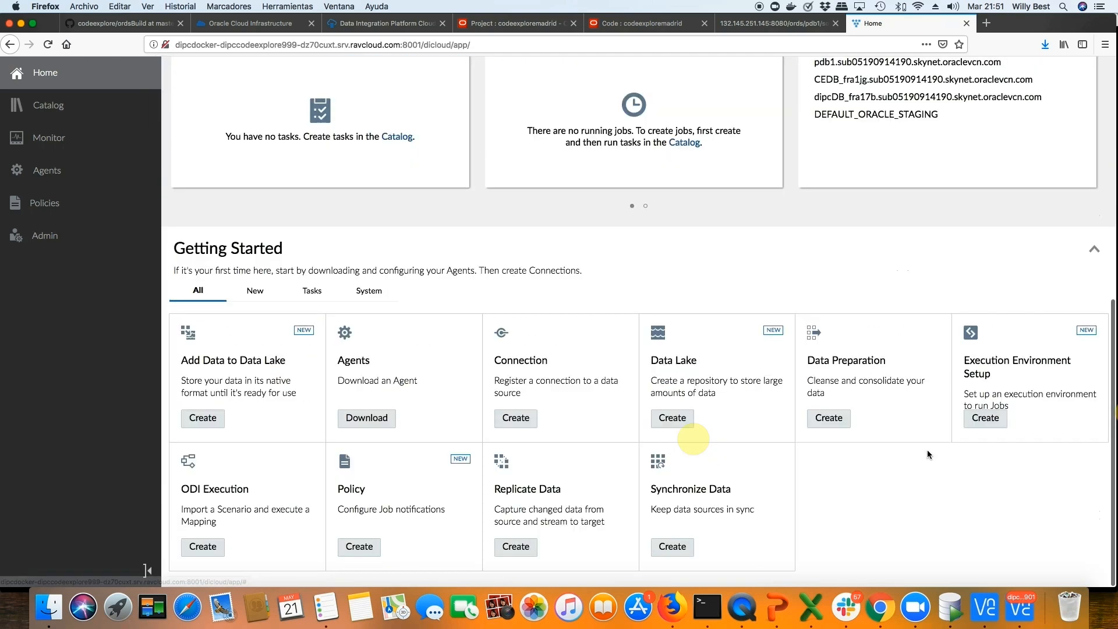
{"action": "scroll", "coordinate": [927, 454], "scroll_direction": "up", "scroll_amount": 3}
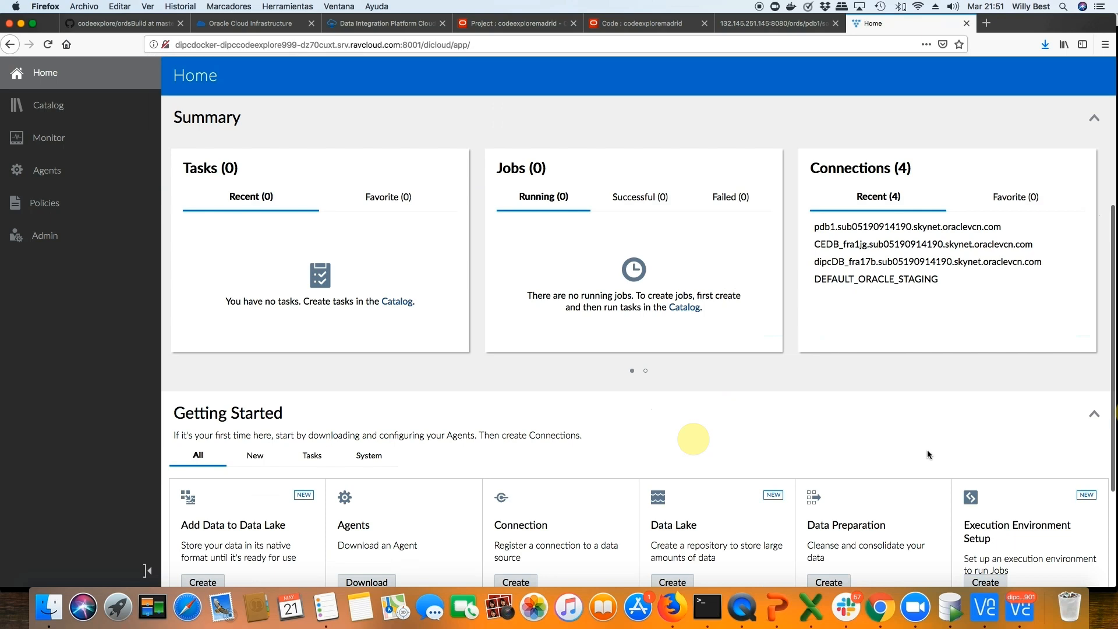
{"action": "scroll", "coordinate": [927, 454], "scroll_direction": "up", "scroll_amount": 2}
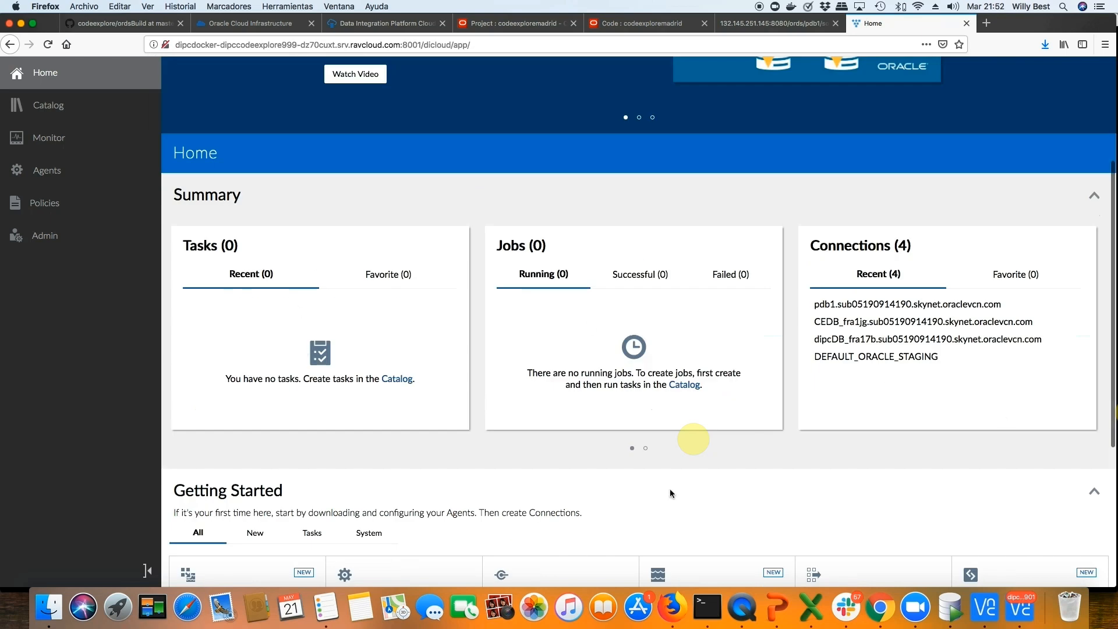
{"action": "left_click", "coordinate": [646, 449]}
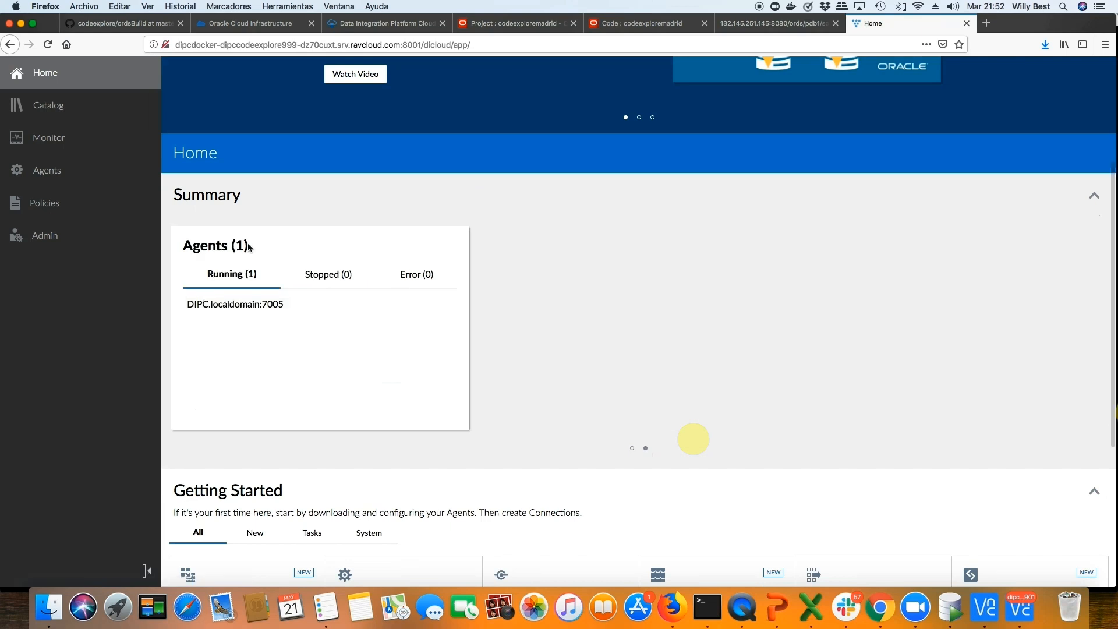
Check the registered agent's status on the Agents page, and return to the Getting Started options on the home page.
{"action": "left_click", "coordinate": [47, 172]}
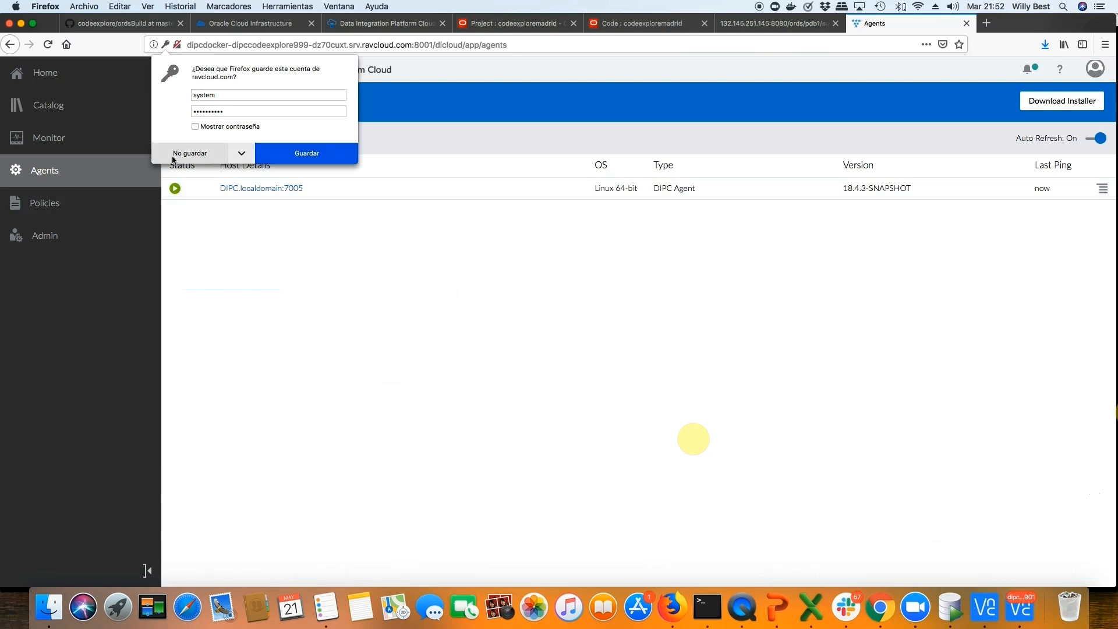
{"action": "left_click", "coordinate": [285, 156]}
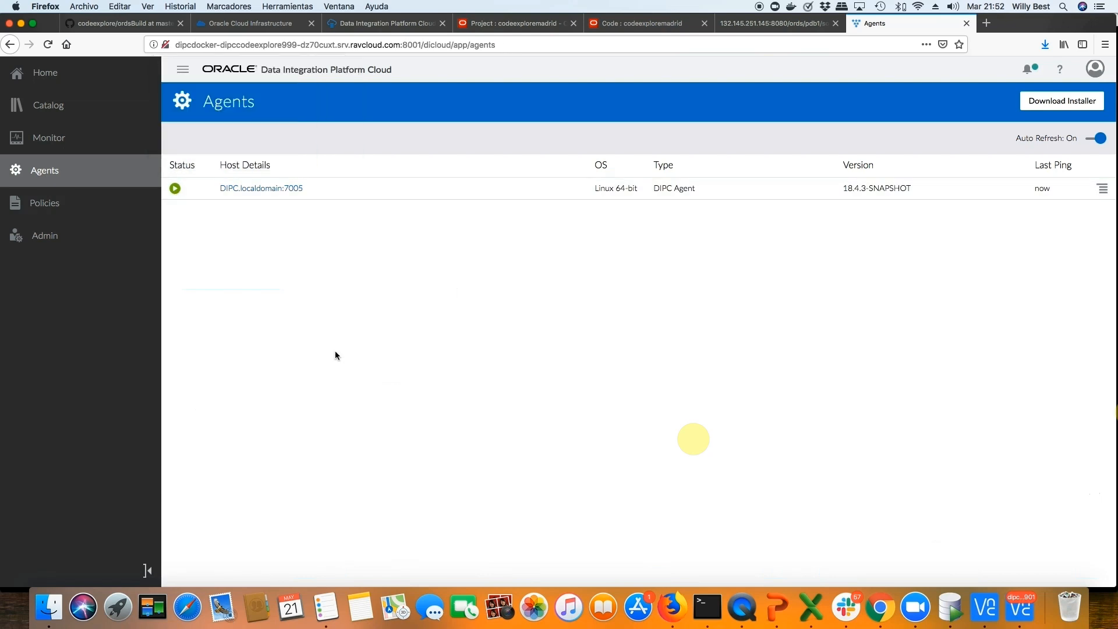
{"action": "left_click", "coordinate": [40, 72]}
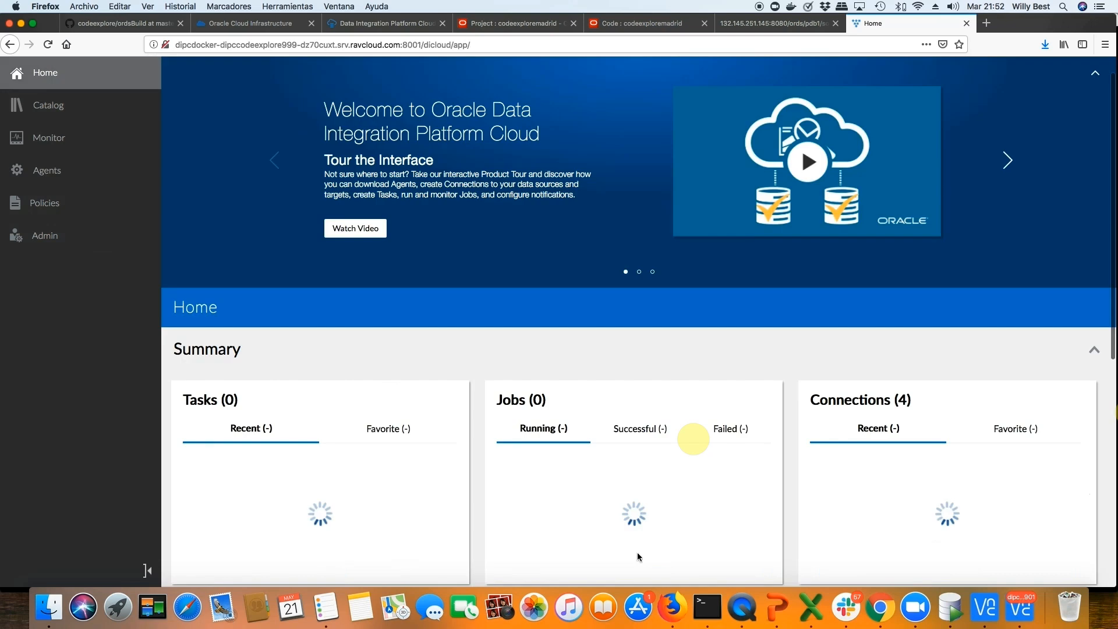
{"action": "scroll", "coordinate": [637, 551], "scroll_direction": "down", "scroll_amount": 10}
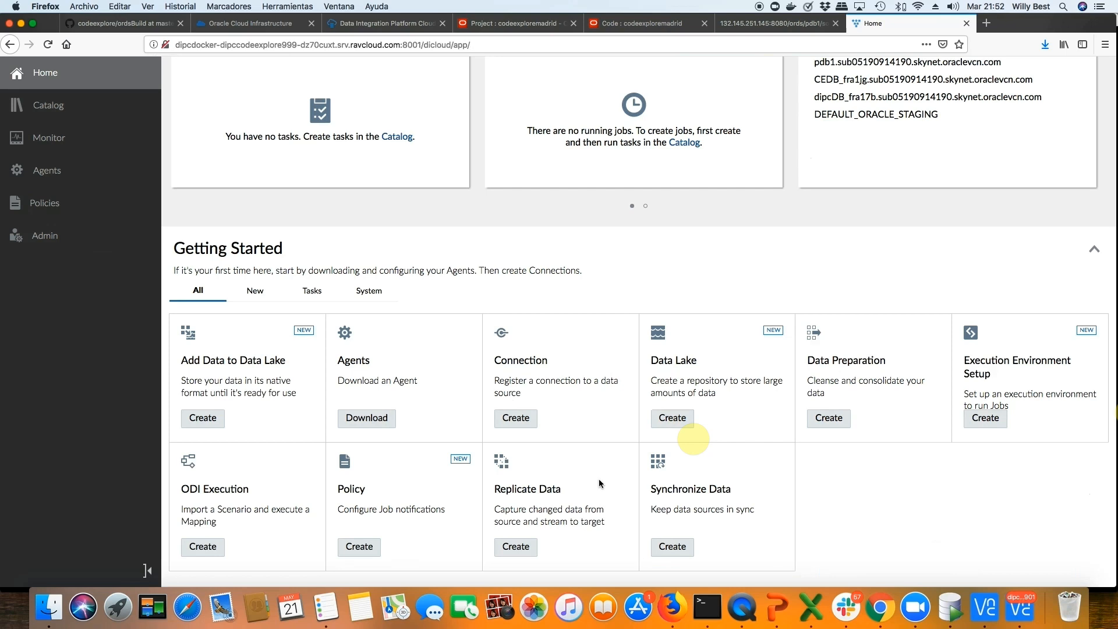
Create a Synchronize Data task named soe with the description "sycn data SOE from A to B".
{"action": "left_click", "coordinate": [672, 546]}
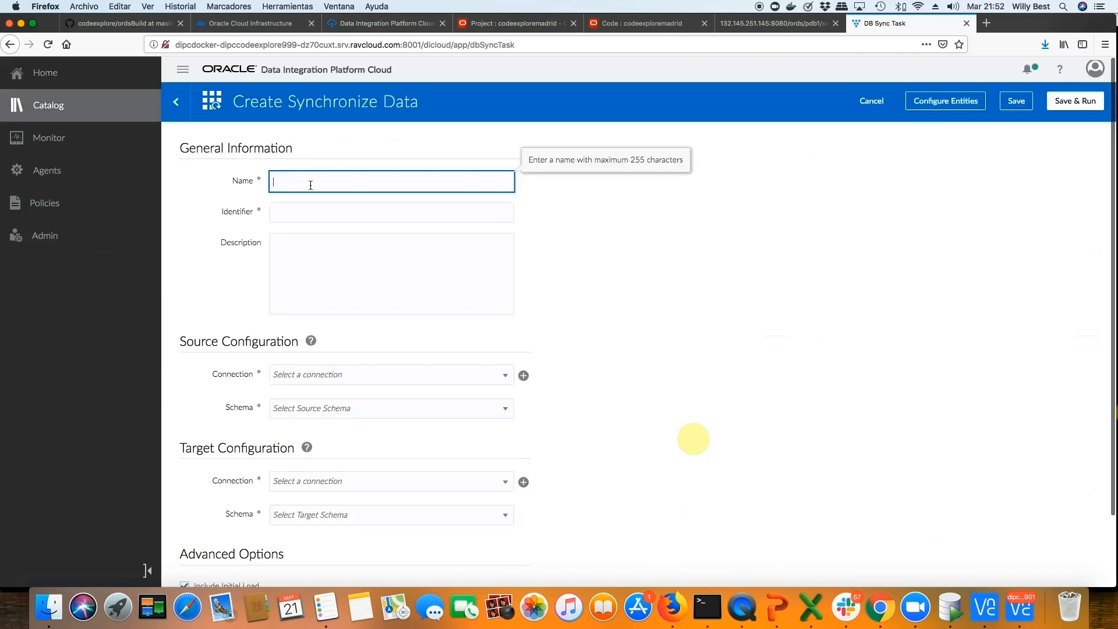
{"action": "type", "text": "soe"}
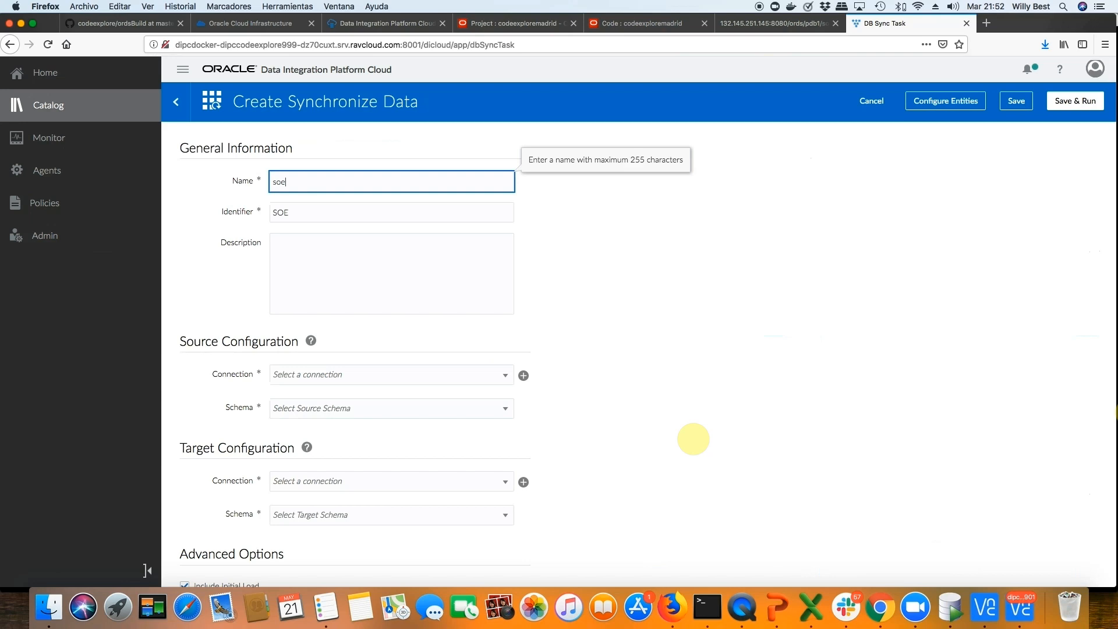
{"action": "key", "text": "Tab"}
{"action": "key", "text": "Tab"}
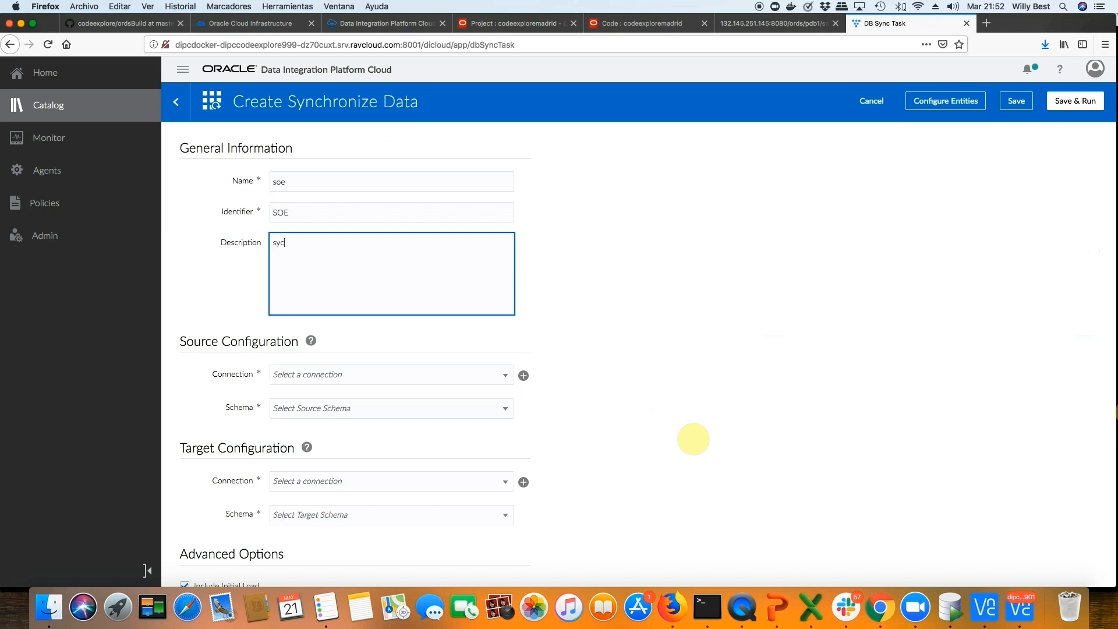
{"action": "type", "text": "data SOE from A to B"}
Set the source to the dipcDB_fra17b connection and the target to the pdb1 connection, both with schema SOE, and include only replication.
{"action": "left_click", "coordinate": [466, 377]}
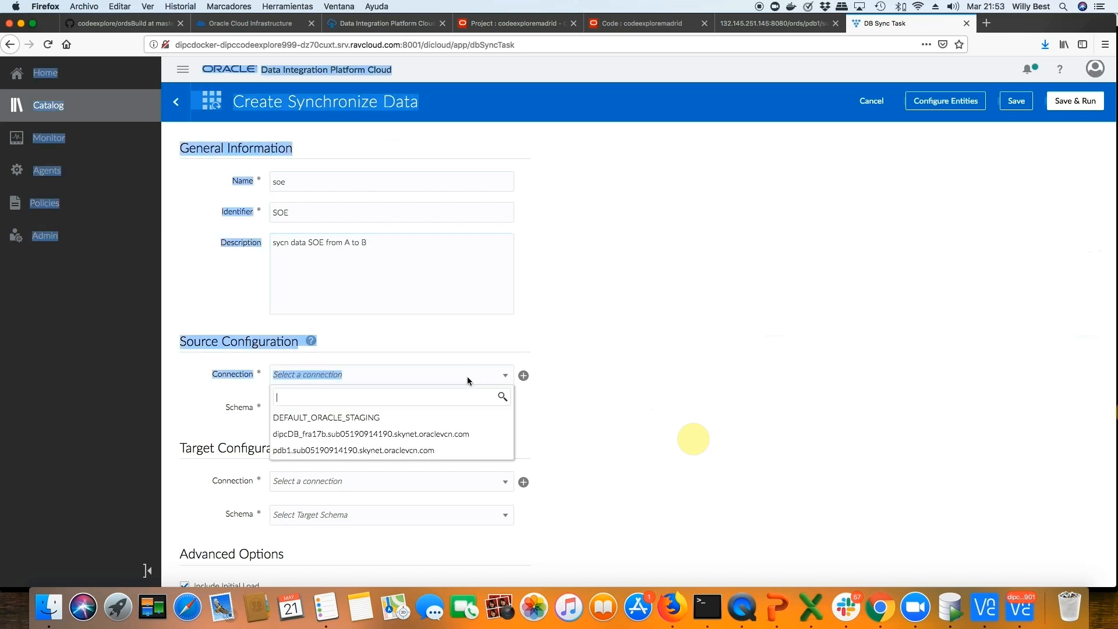
{"action": "left_click", "coordinate": [365, 440]}
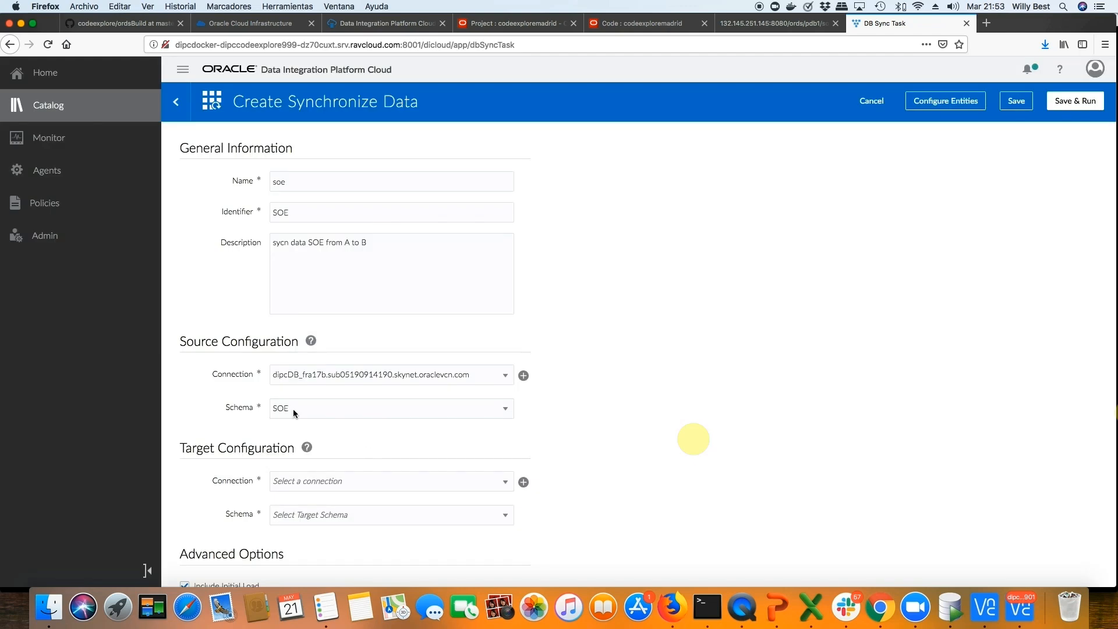
{"action": "left_click", "coordinate": [367, 481]}
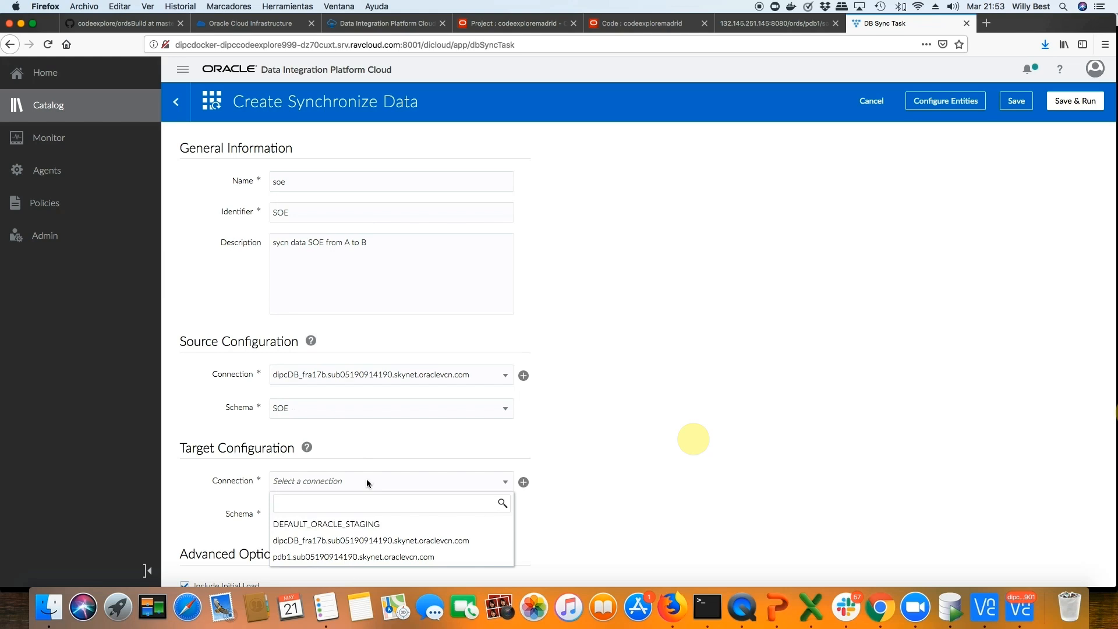
{"action": "left_click", "coordinate": [387, 556]}
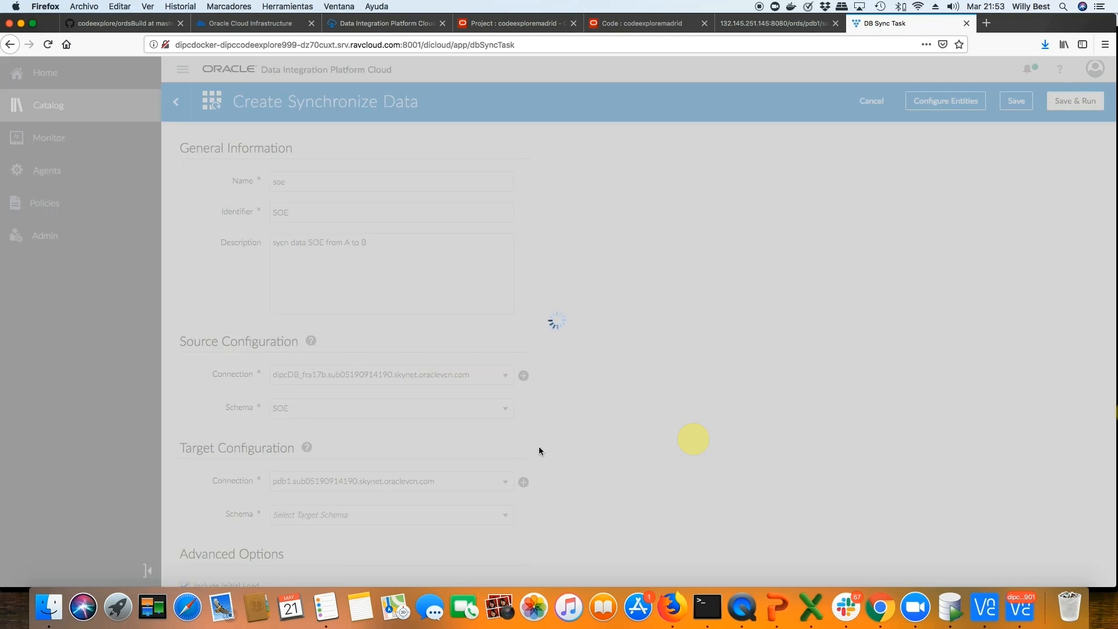
{"action": "scroll", "coordinate": [608, 438], "scroll_direction": "down", "scroll_amount": 2}
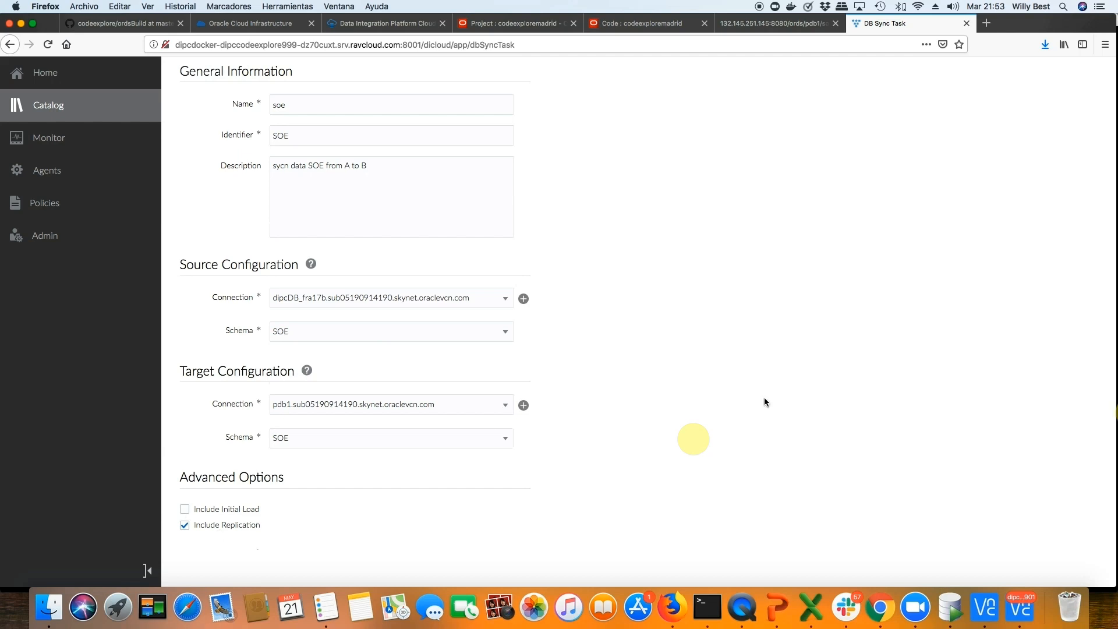
{"action": "scroll", "coordinate": [764, 402], "scroll_direction": "up", "scroll_amount": 2}
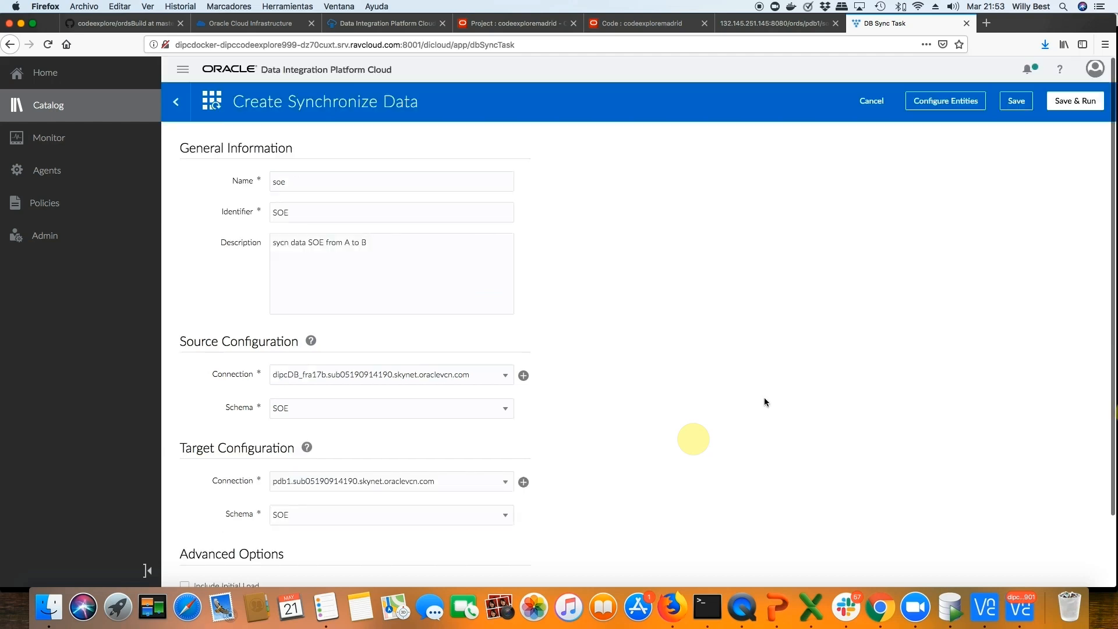
Review the entities selected for the soe task, then save and run it and open its job details.
{"action": "left_click", "coordinate": [957, 104]}
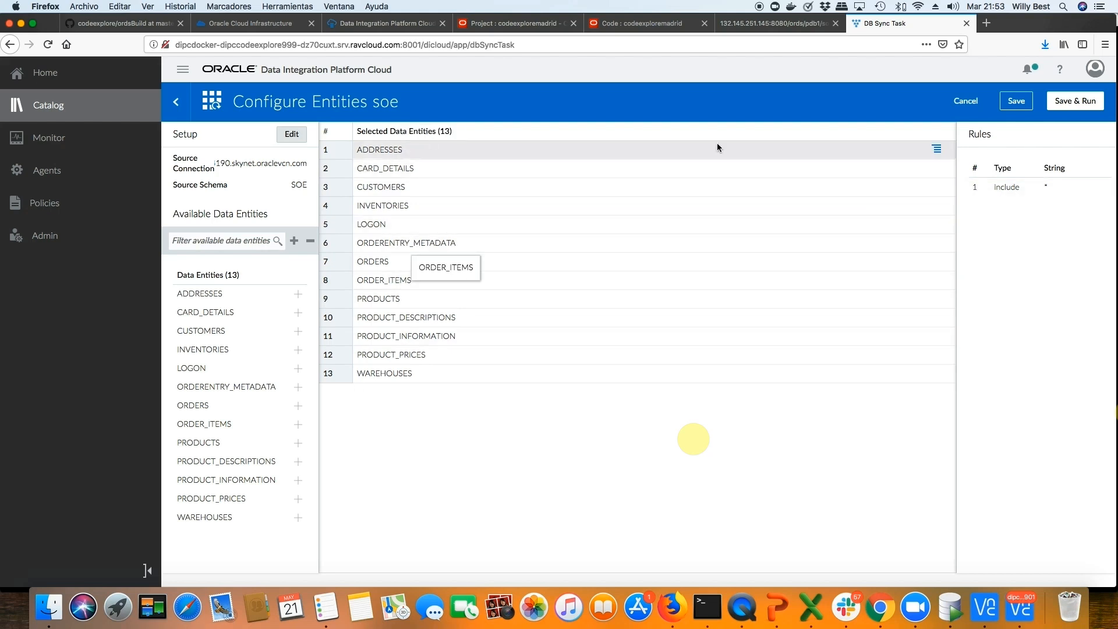
{"action": "left_click", "coordinate": [937, 150]}
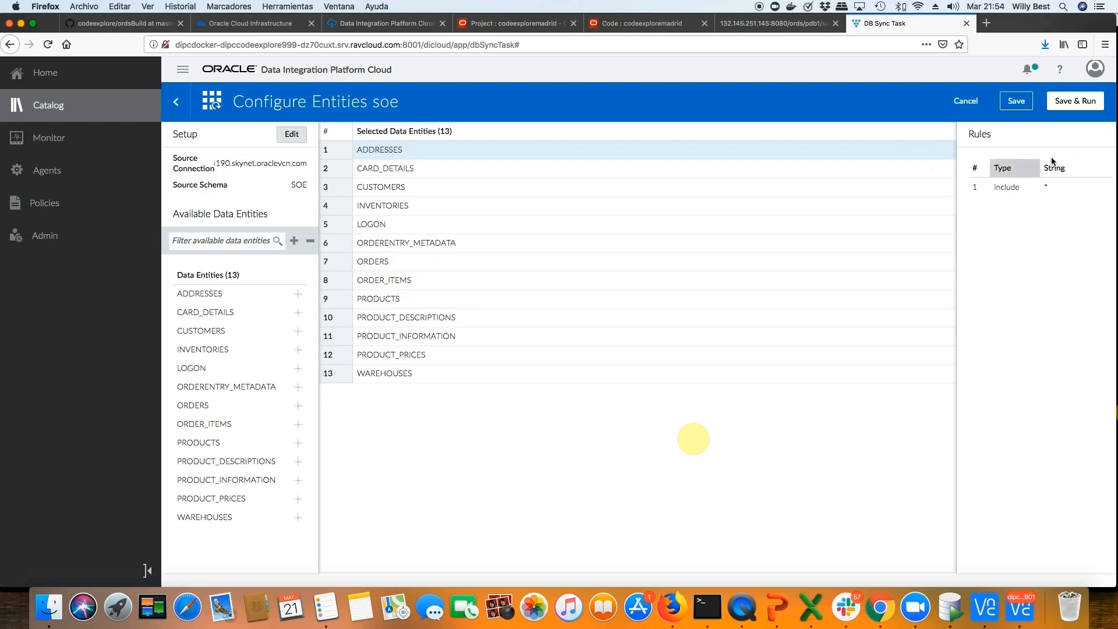
{"action": "left_click", "coordinate": [1081, 104]}
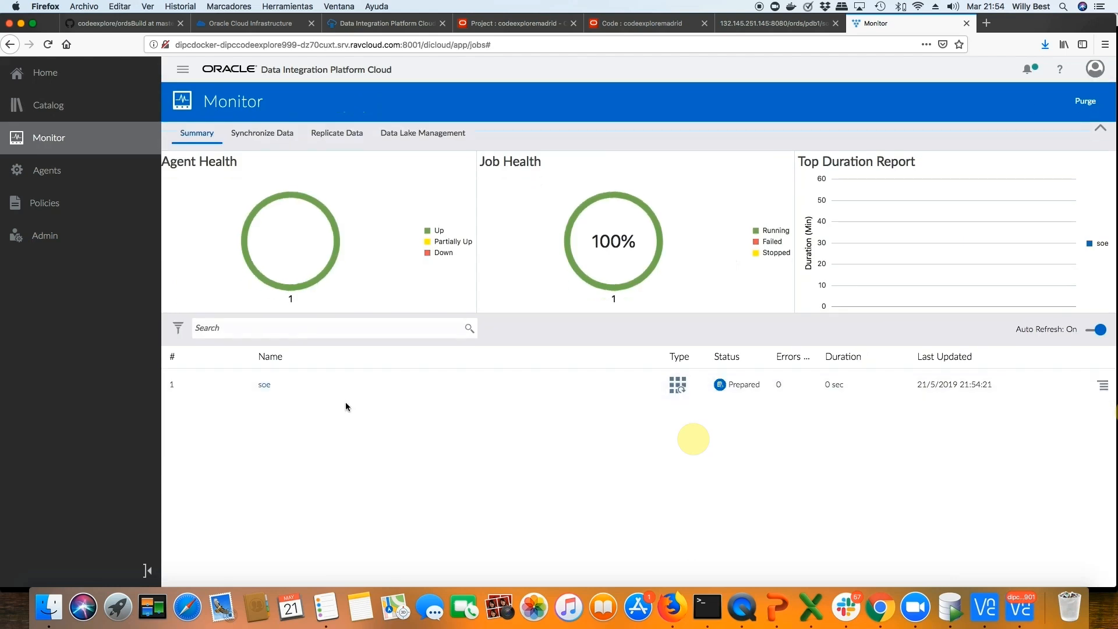
{"action": "left_click", "coordinate": [264, 384]}
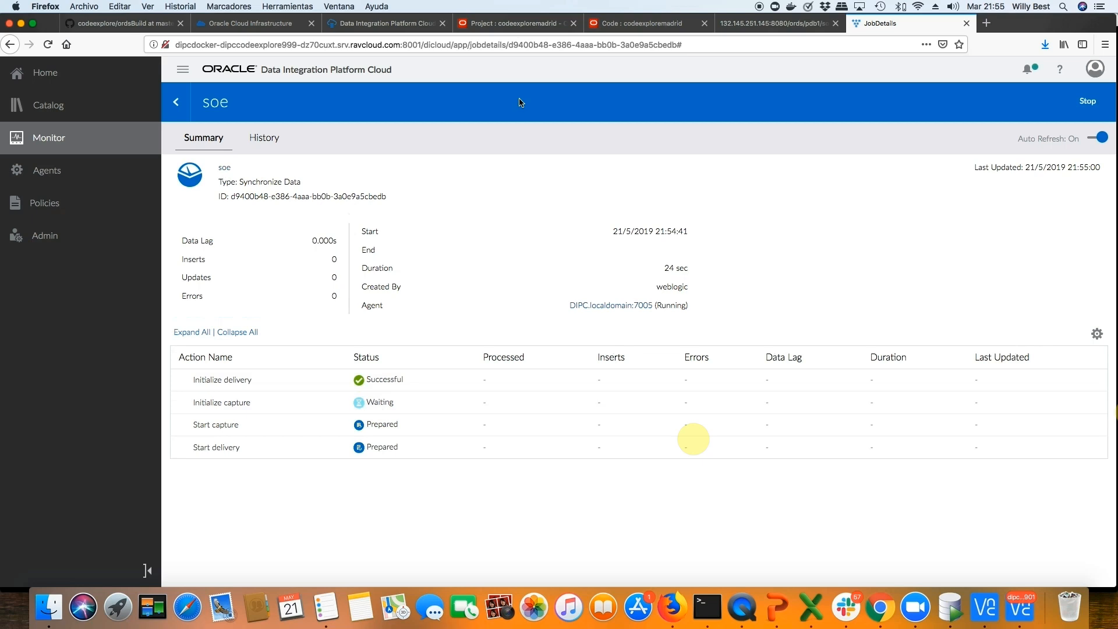
Review the changeORDER_71491 job's SQLcl step in Developer Cloud Service, and reload order 71491's REST record from pdb1.
{"action": "left_click", "coordinate": [515, 26]}
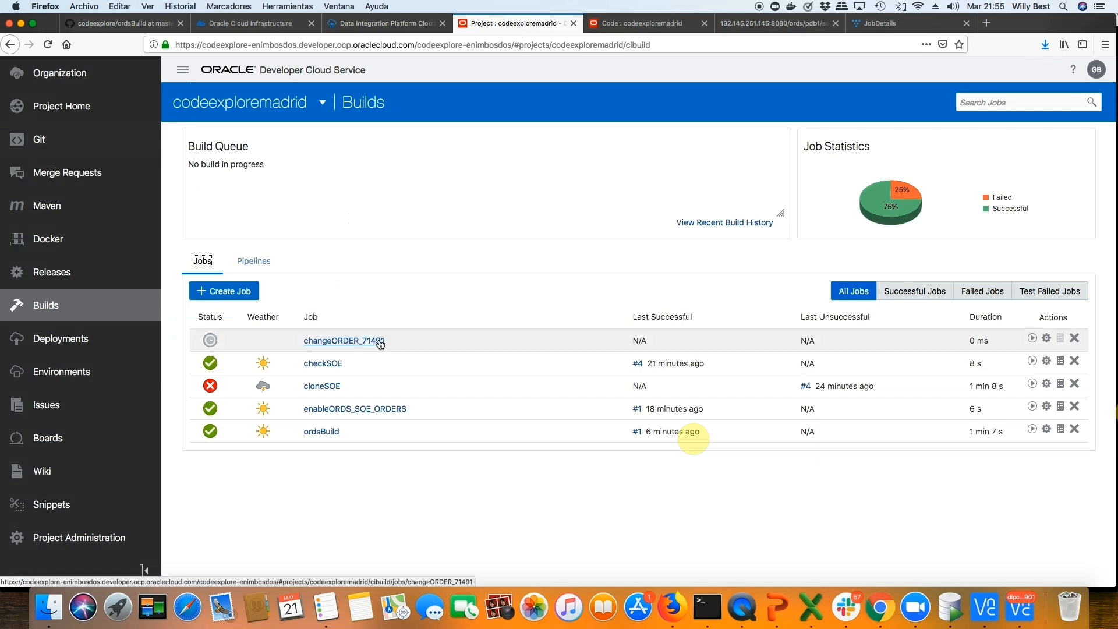
{"action": "left_click", "coordinate": [336, 342]}
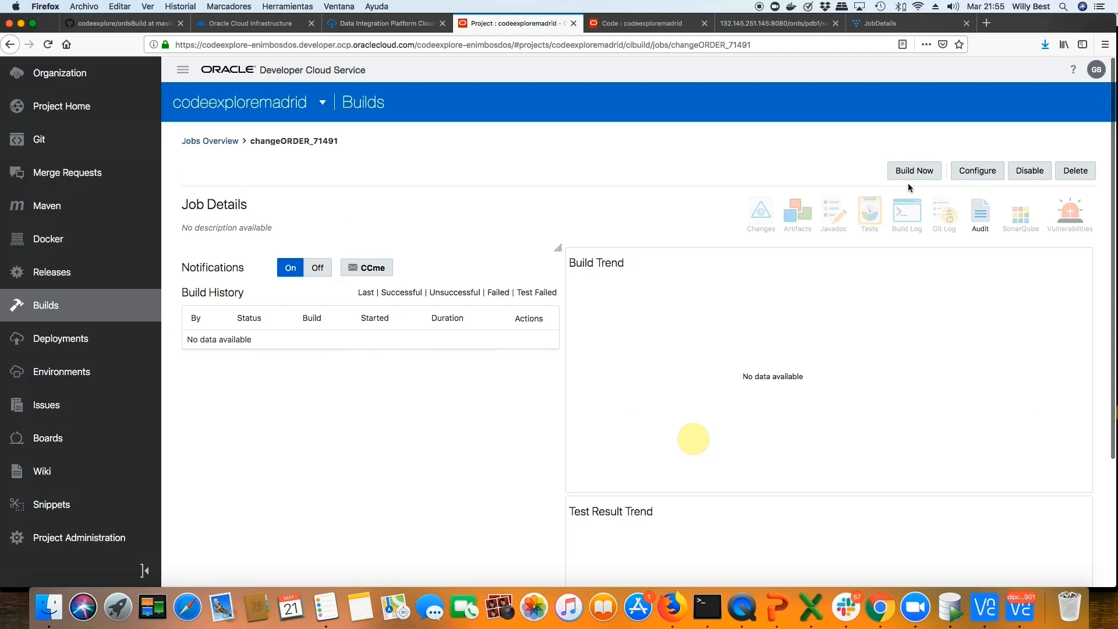
{"action": "left_click", "coordinate": [972, 171]}
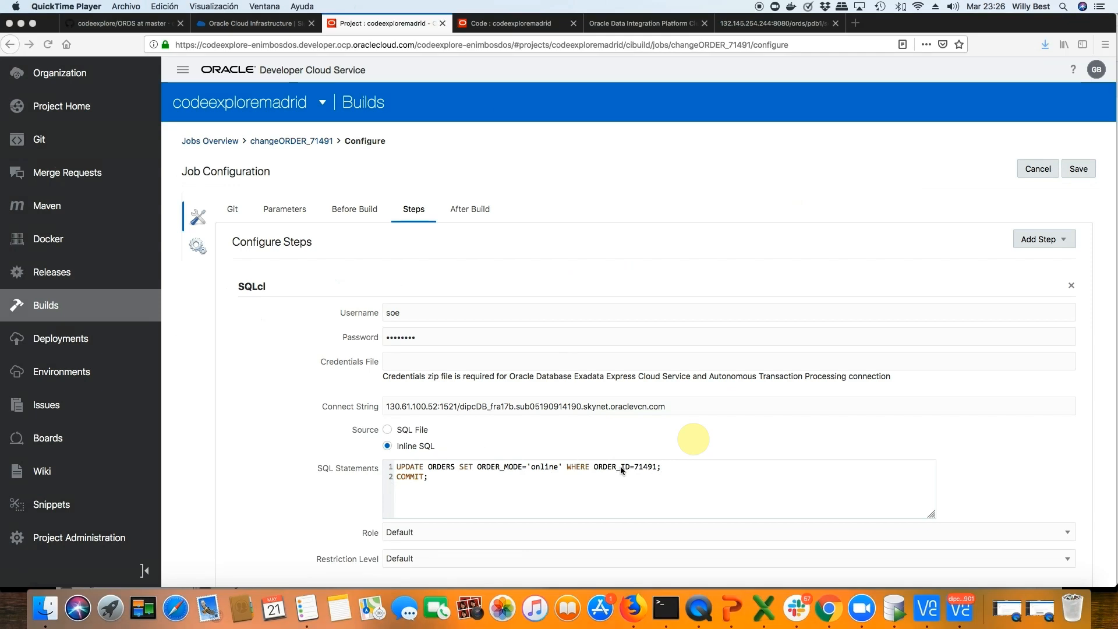
{"action": "left_click", "coordinate": [759, 27]}
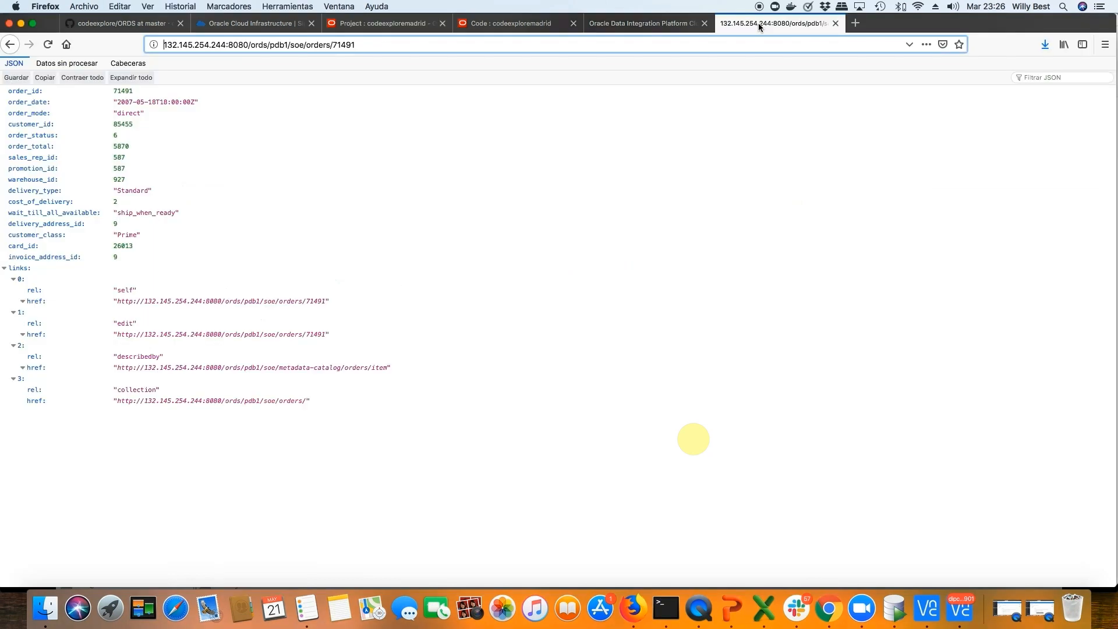
{"action": "left_click", "coordinate": [49, 46]}
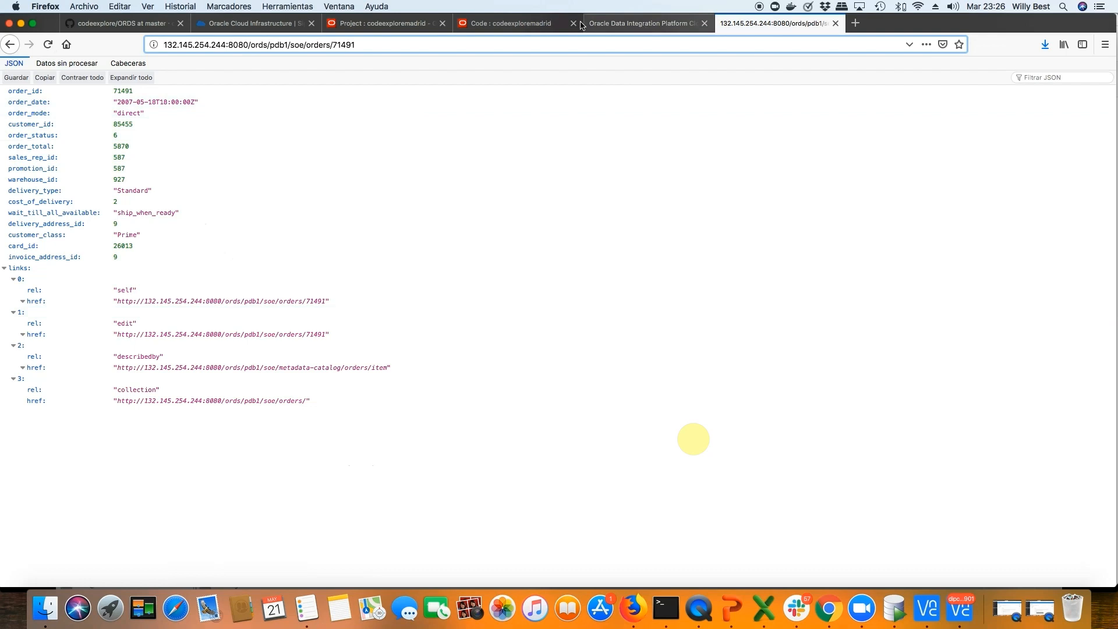
Save the changeORDER_71491 job configuration, run a new build, and examine the update and commit lines in its build log.
{"action": "left_click", "coordinate": [401, 23]}
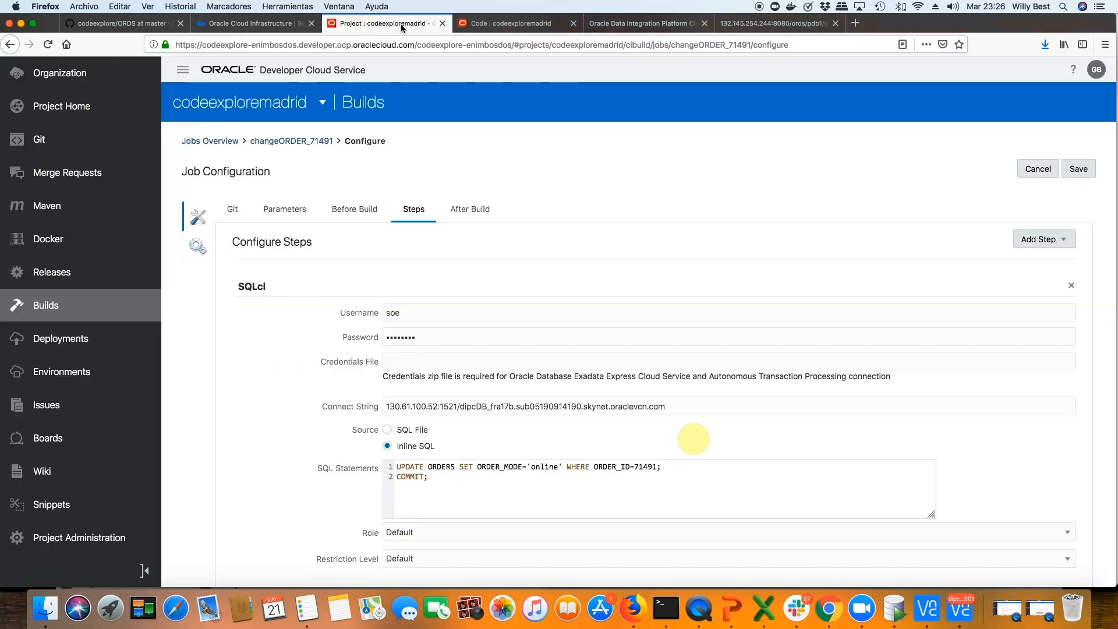
{"action": "left_click", "coordinate": [1077, 168]}
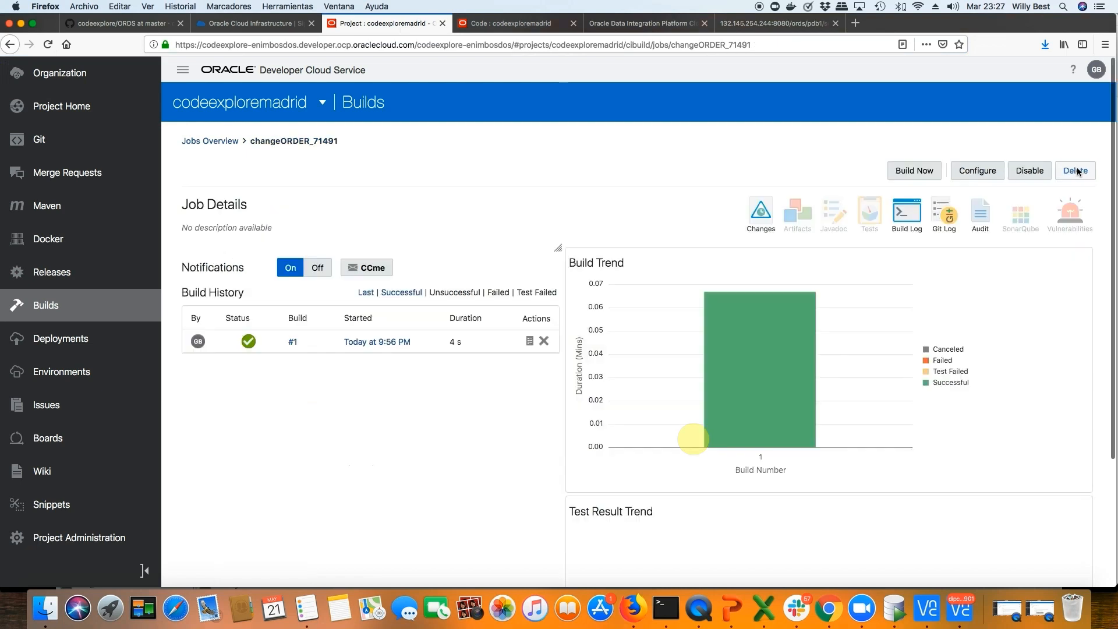
{"action": "left_click", "coordinate": [913, 170]}
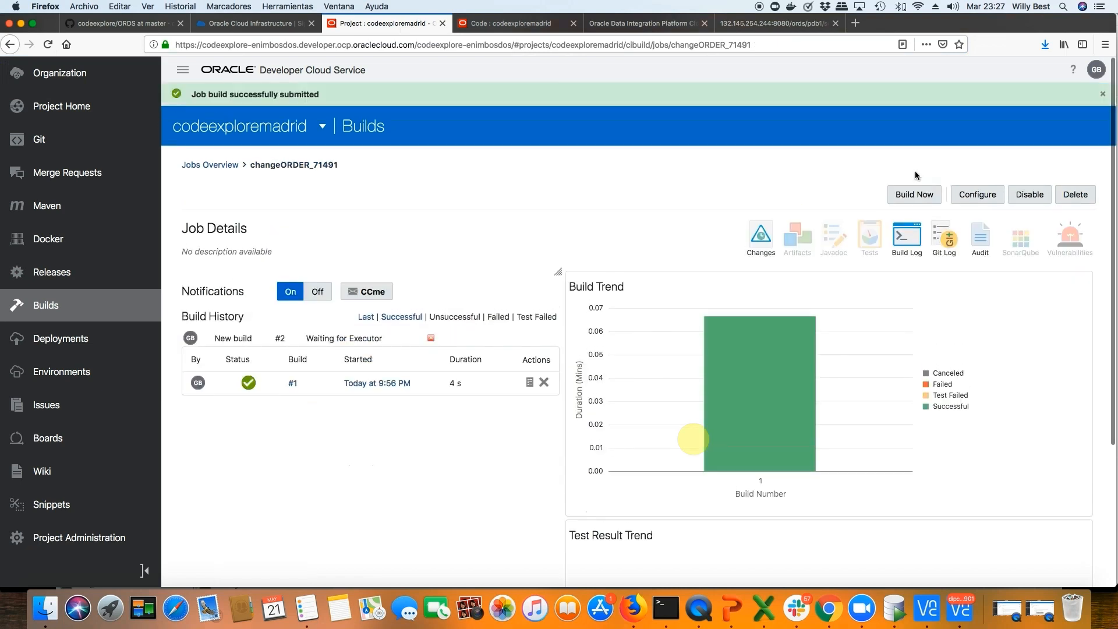
{"action": "left_click", "coordinate": [905, 236]}
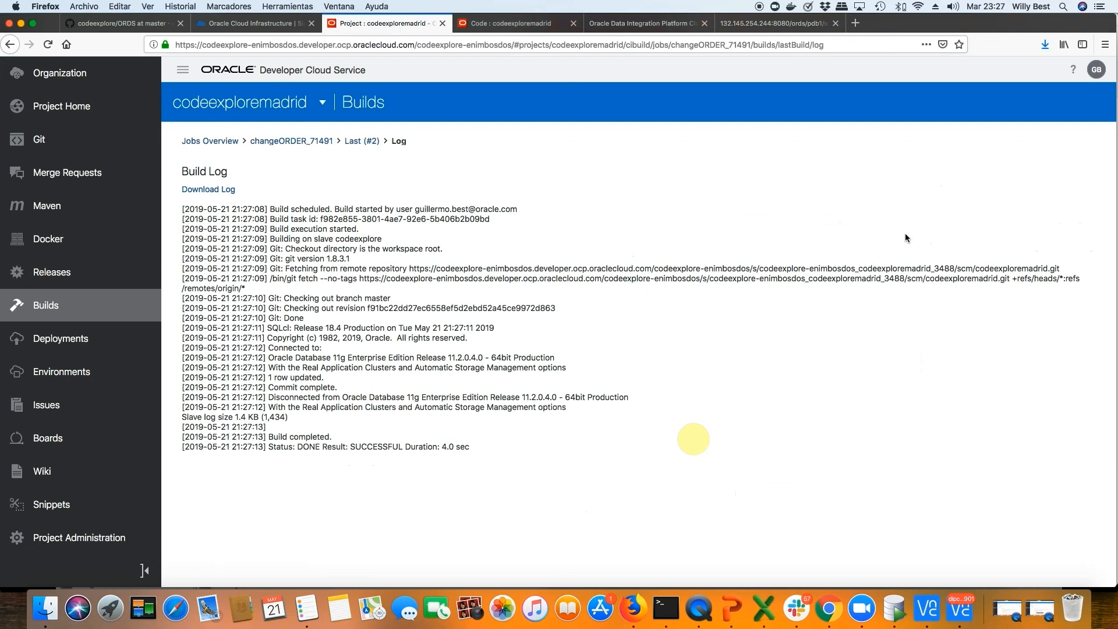
{"action": "left_click_drag", "start_coordinate": [268, 377], "coordinate": [335, 388]}
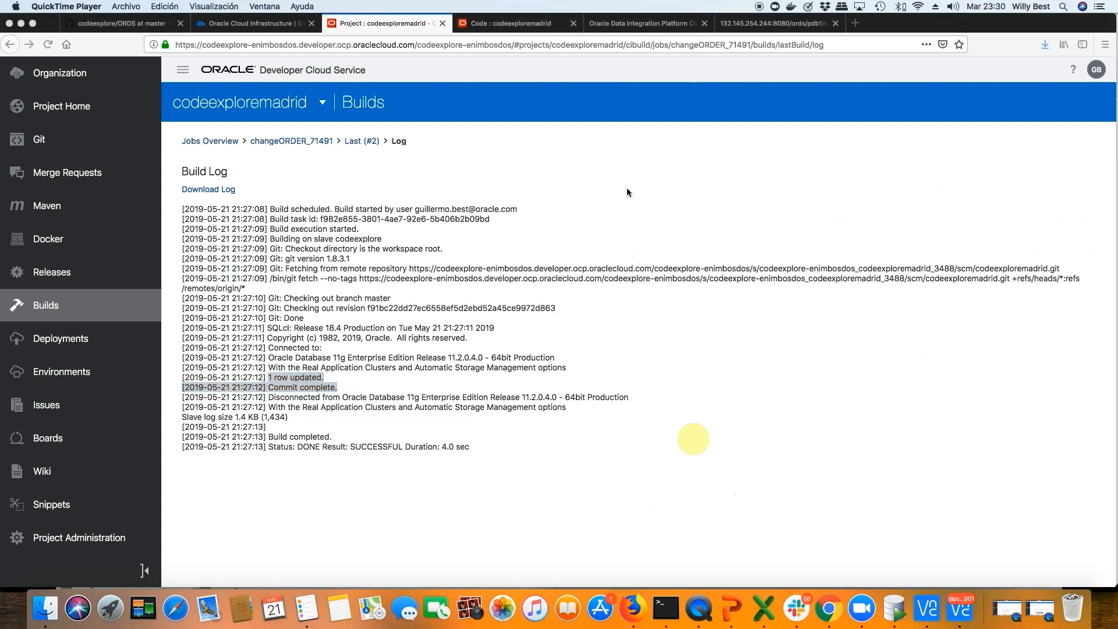
Reload order 71491's REST record to check its order mode, and return to the jobs overview in Developer Cloud Service.
{"action": "left_click", "coordinate": [774, 23]}
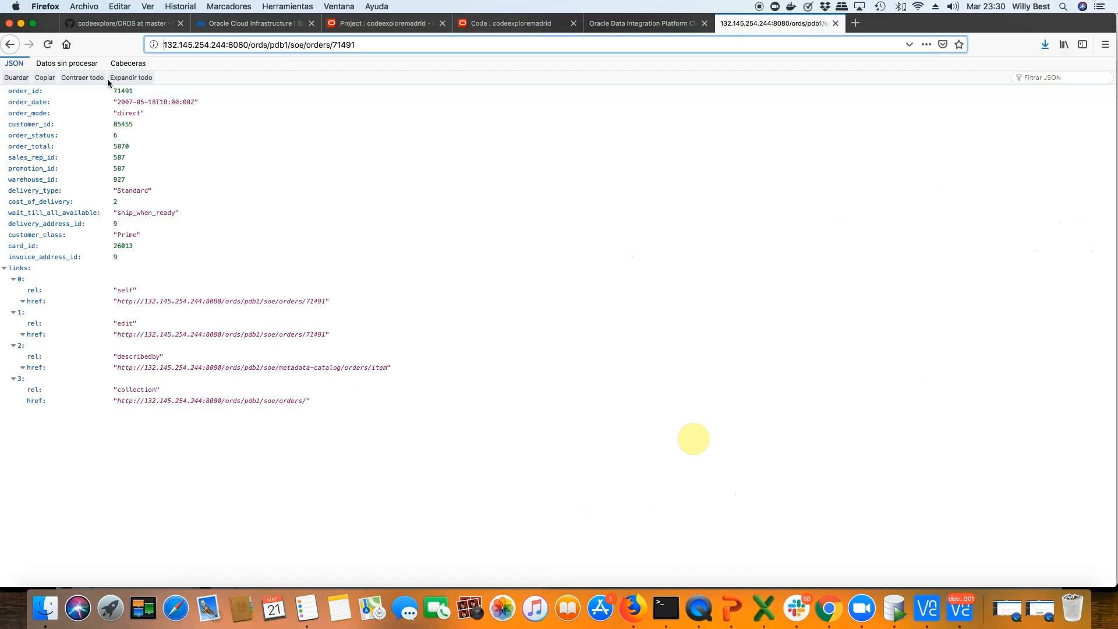
{"action": "left_click", "coordinate": [48, 45]}
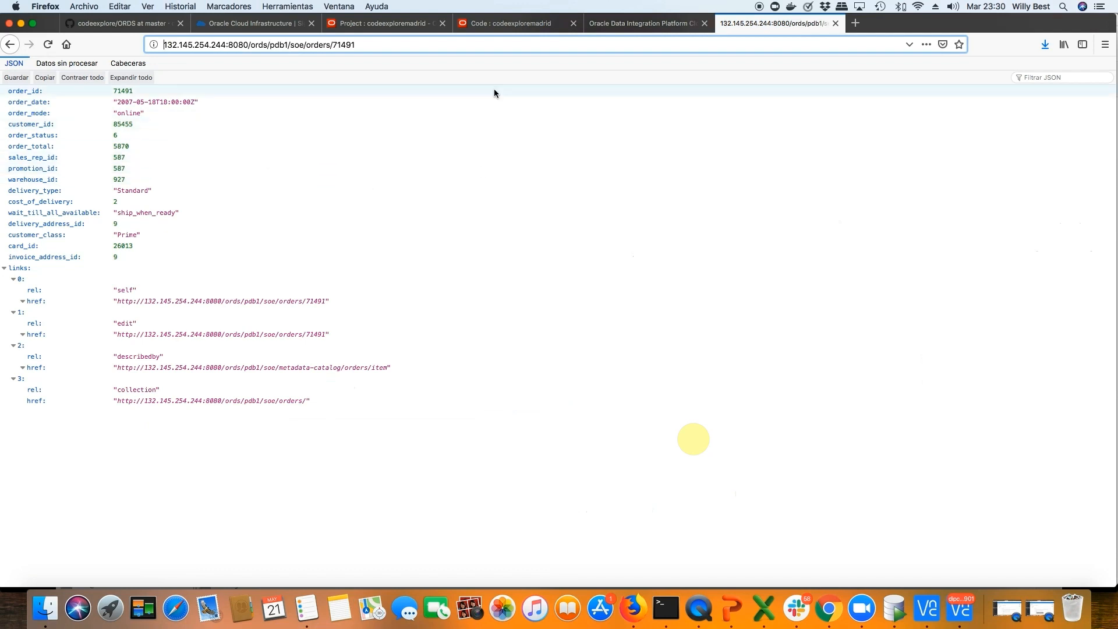
{"action": "left_click", "coordinate": [397, 25]}
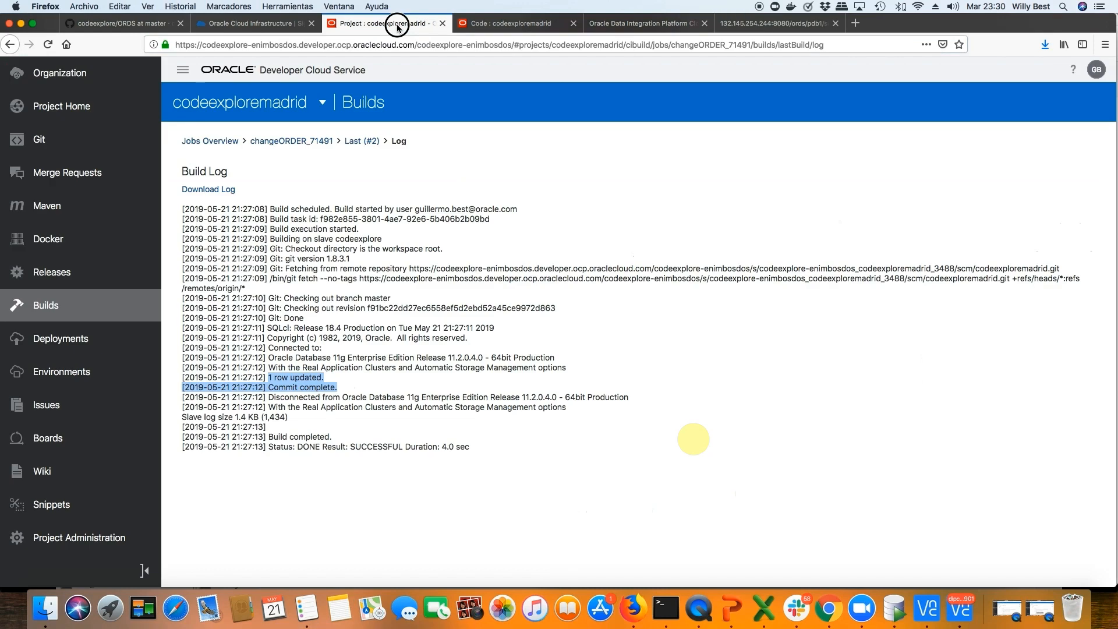
{"action": "left_click", "coordinate": [211, 143]}
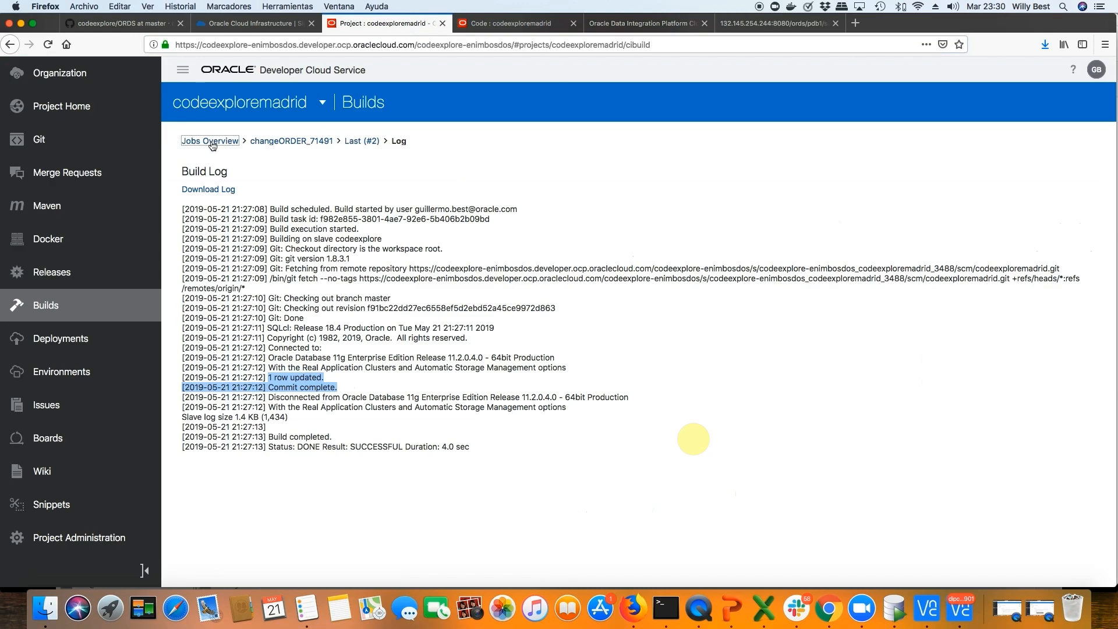